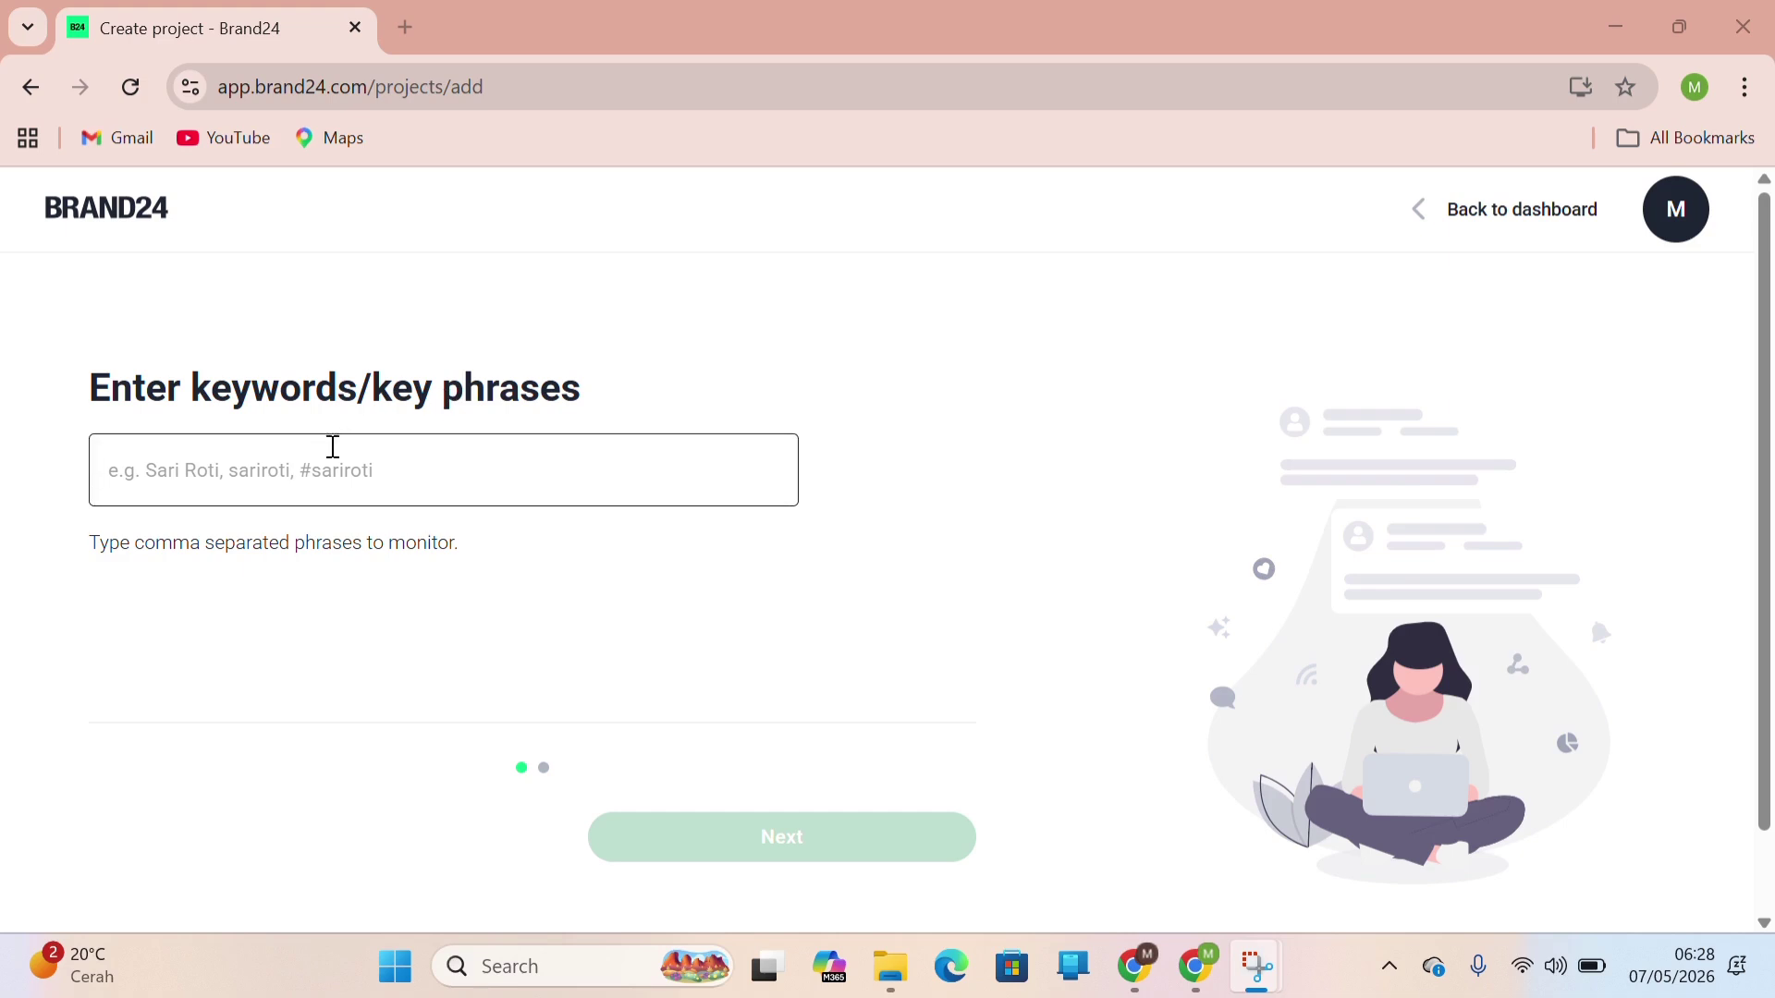
Add "Bakpao Telo Malang" as the first key phrase to monitor in the new project.
left_click(326, 456)
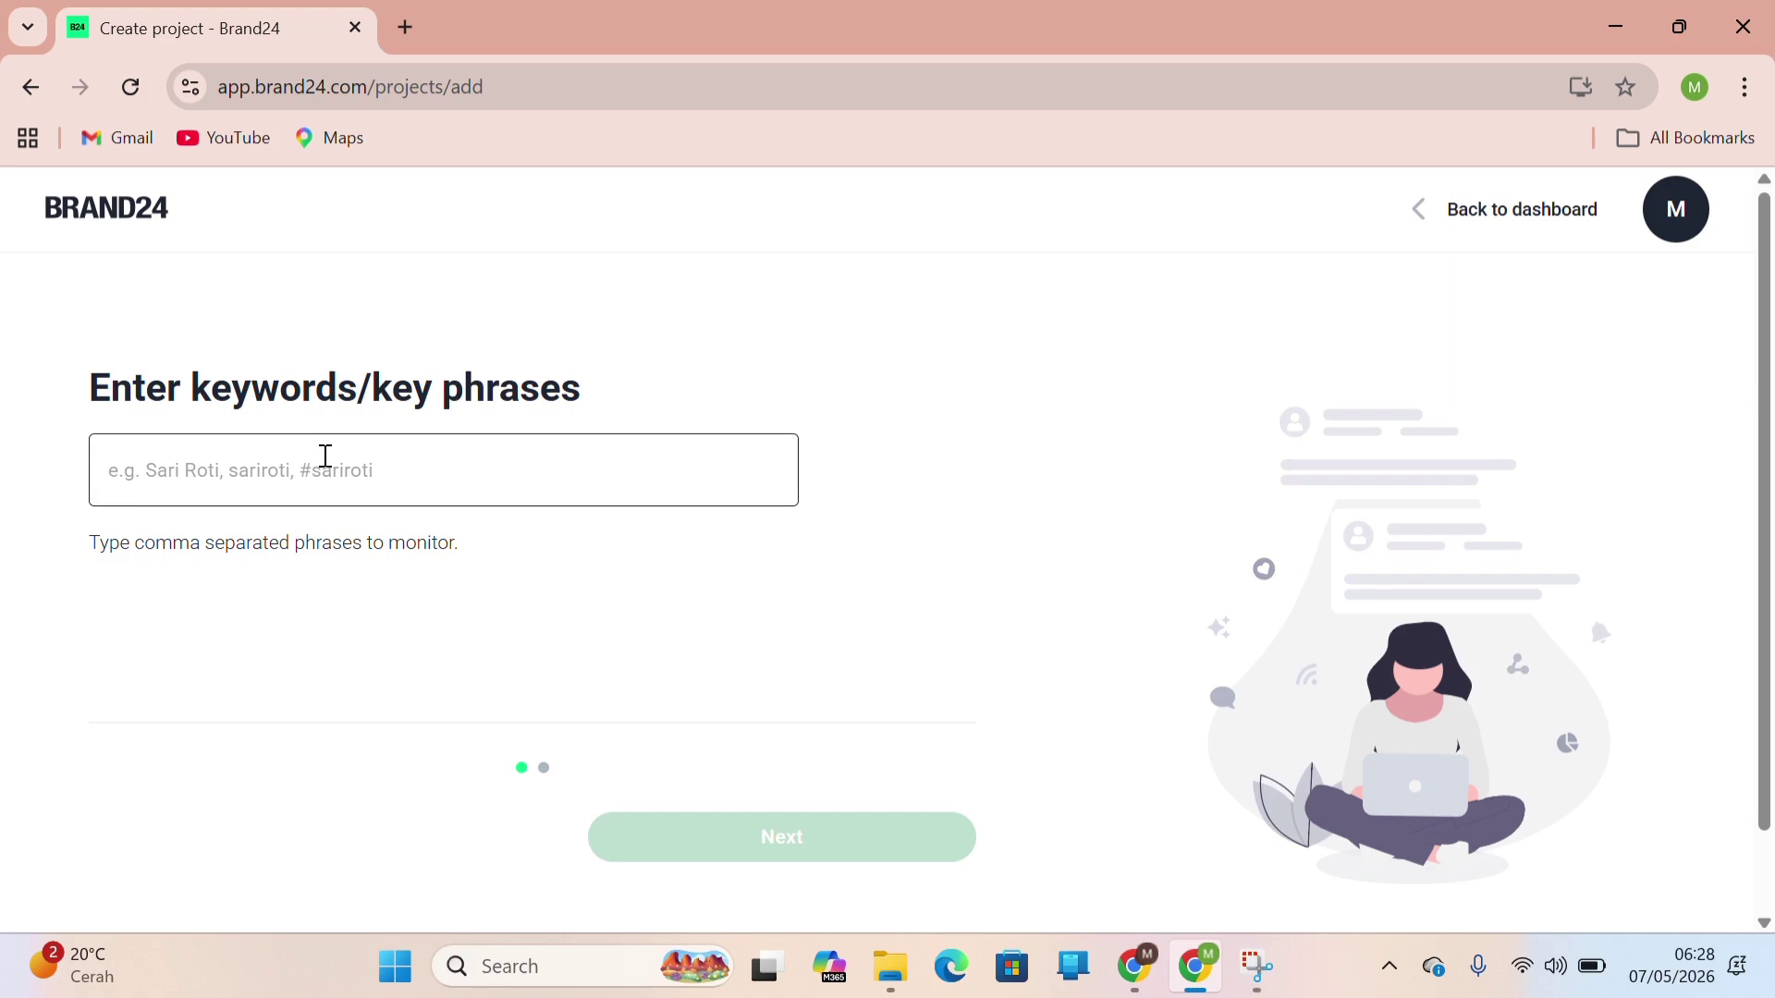
type("Bss")
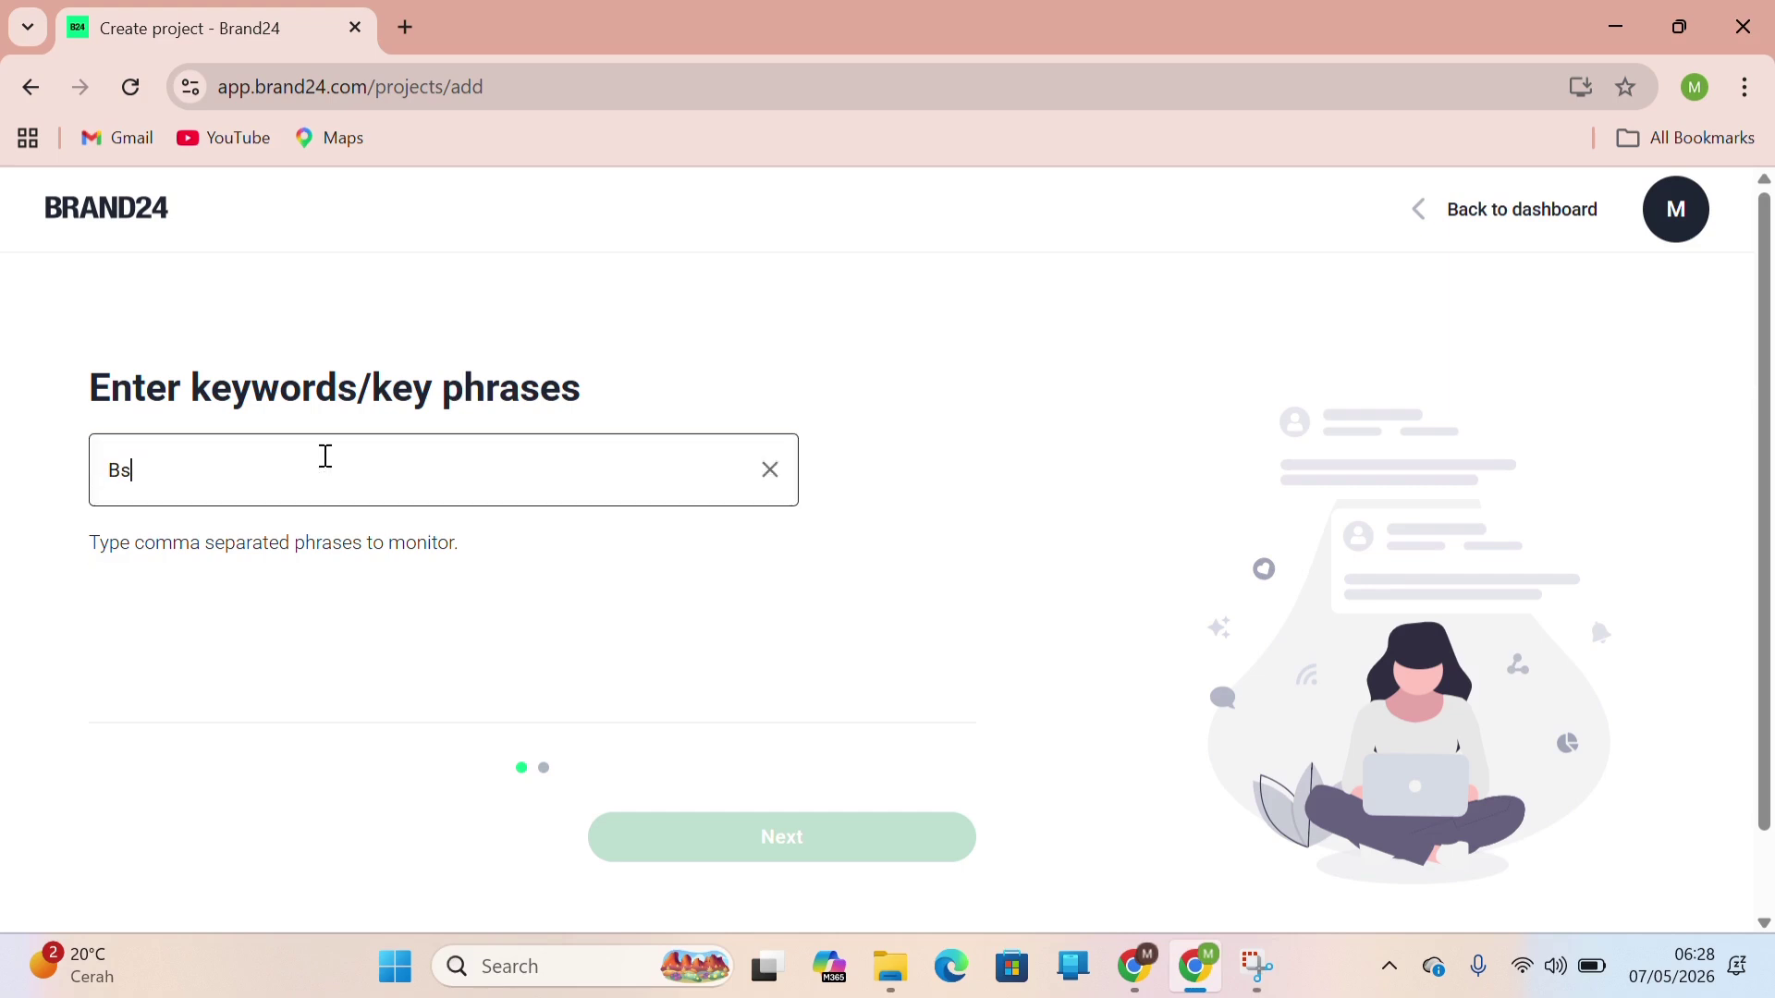
key("BackSpace")
type("akpao Telo Mallang")
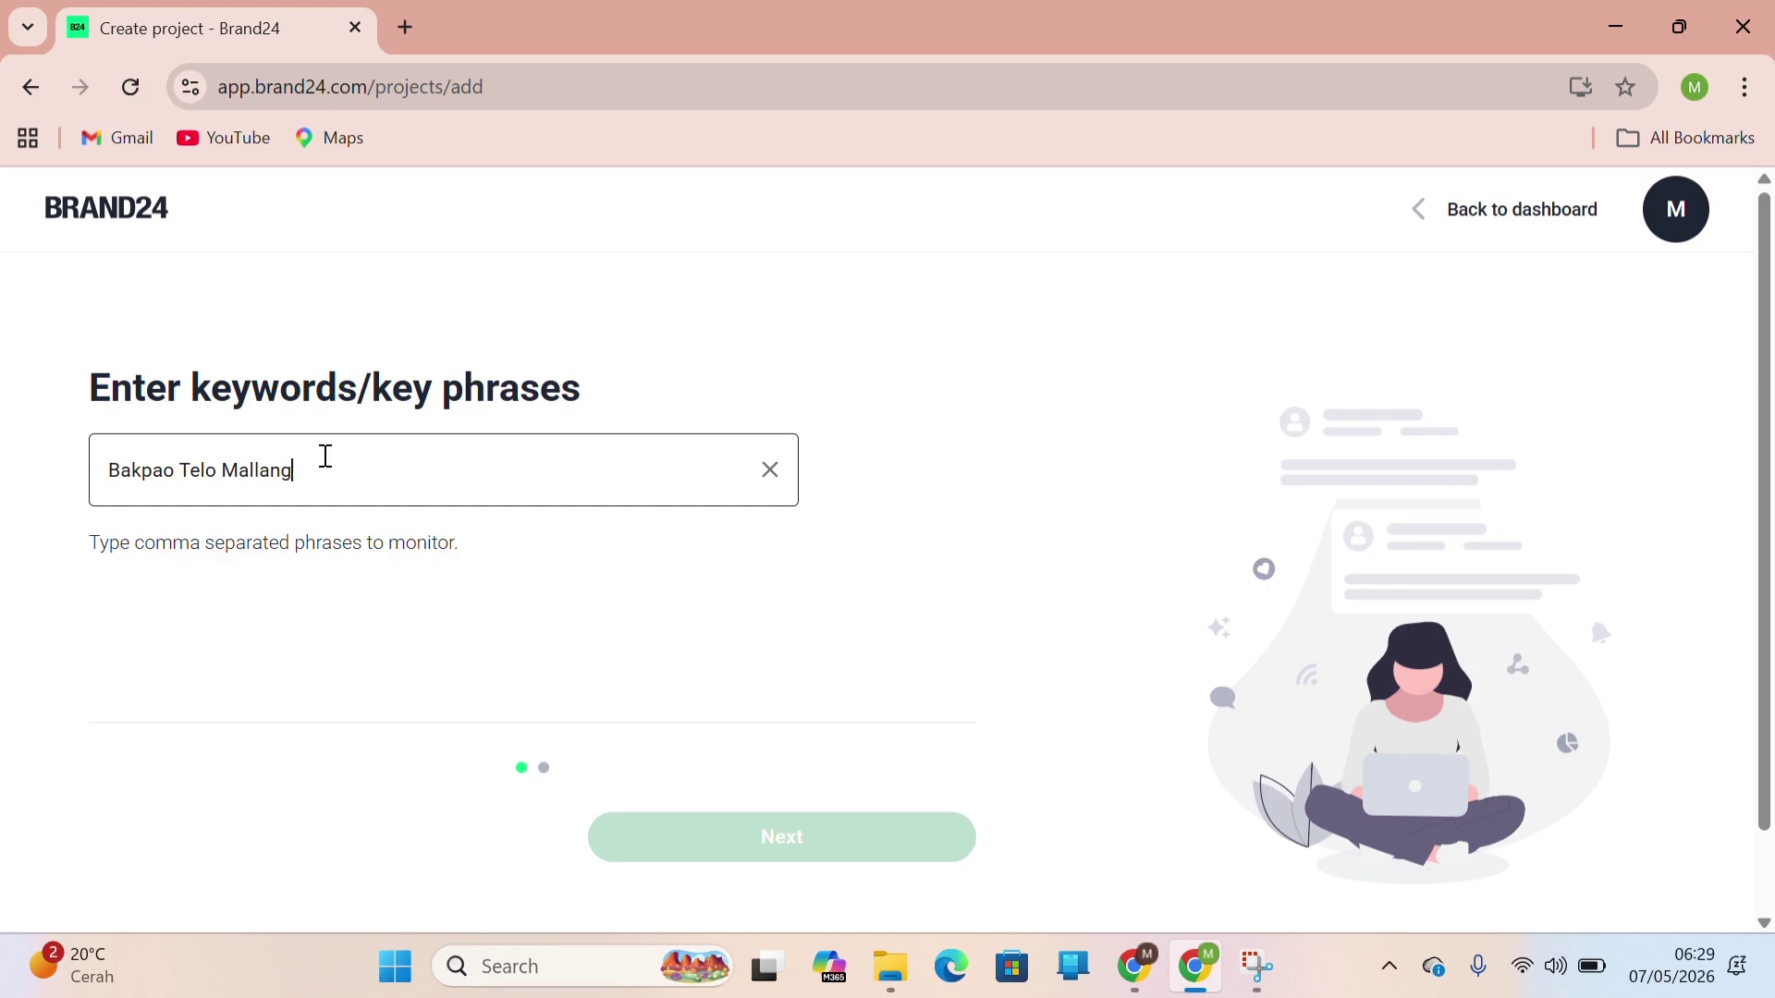
key("BackSpace")
key("BackSpace")
key("BackSpace")
type("ang")
left_click(622, 819)
Add "Bakpao" as a second keyword and proceed to the project's language selection.
left_click(442, 473)
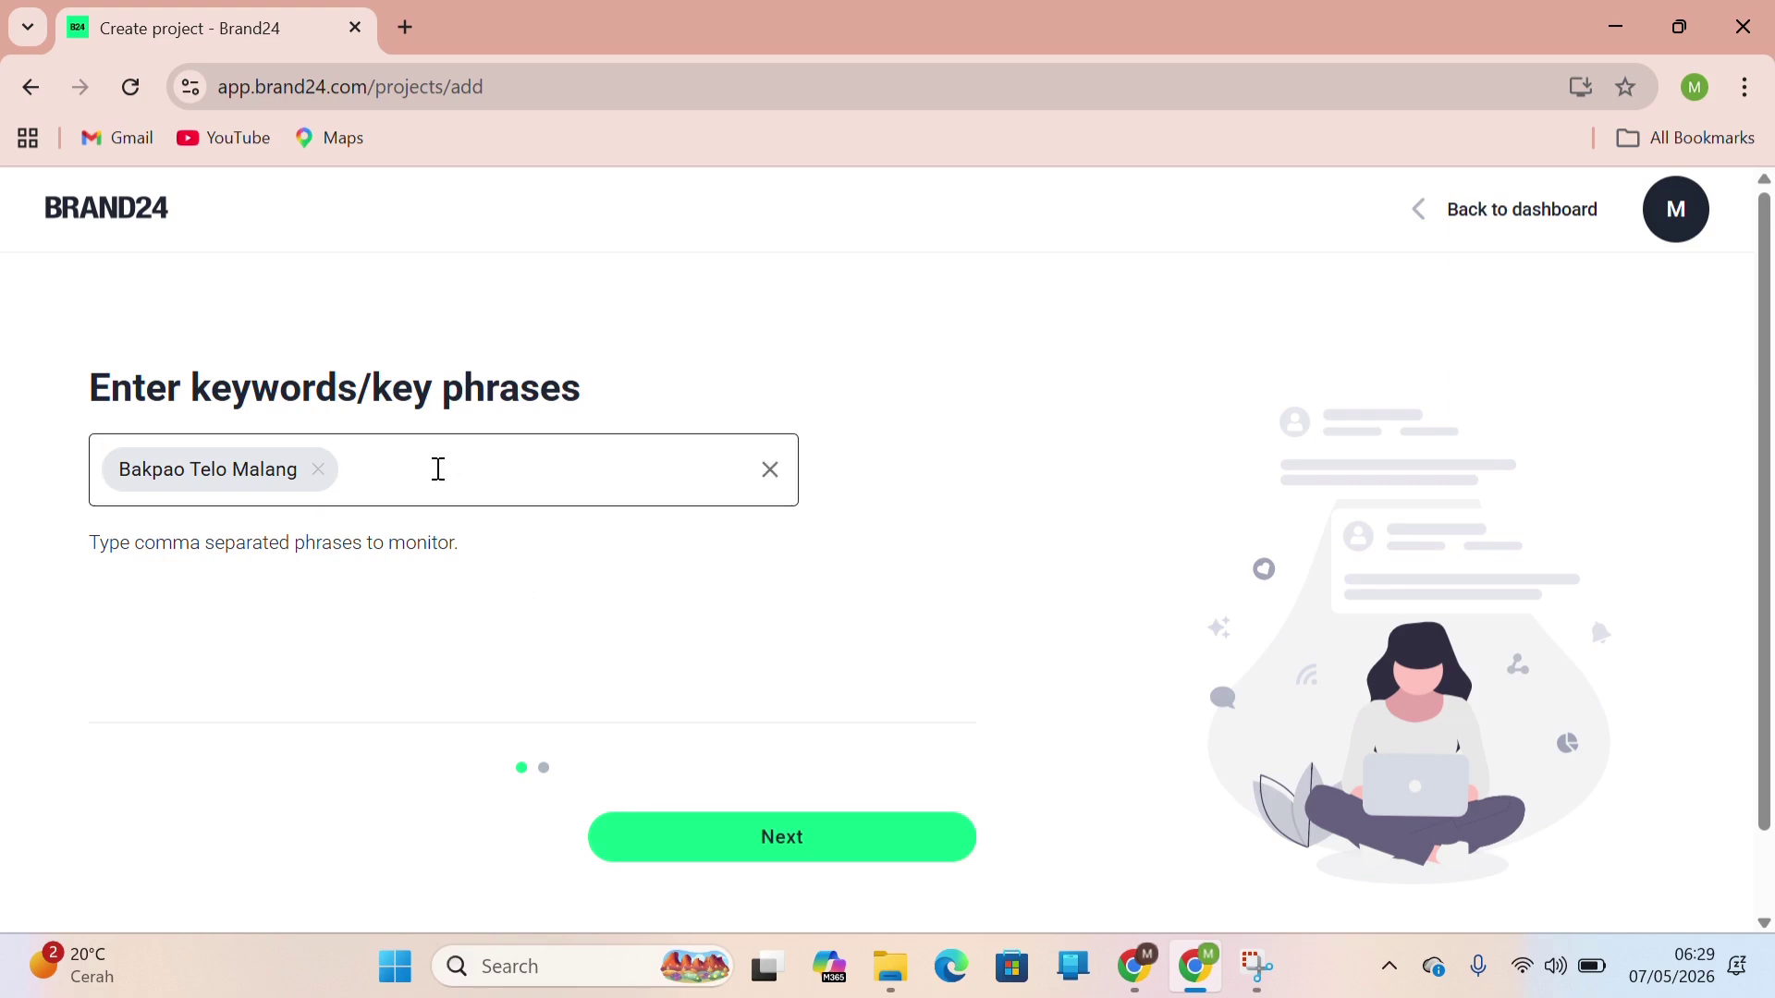
type("Ba")
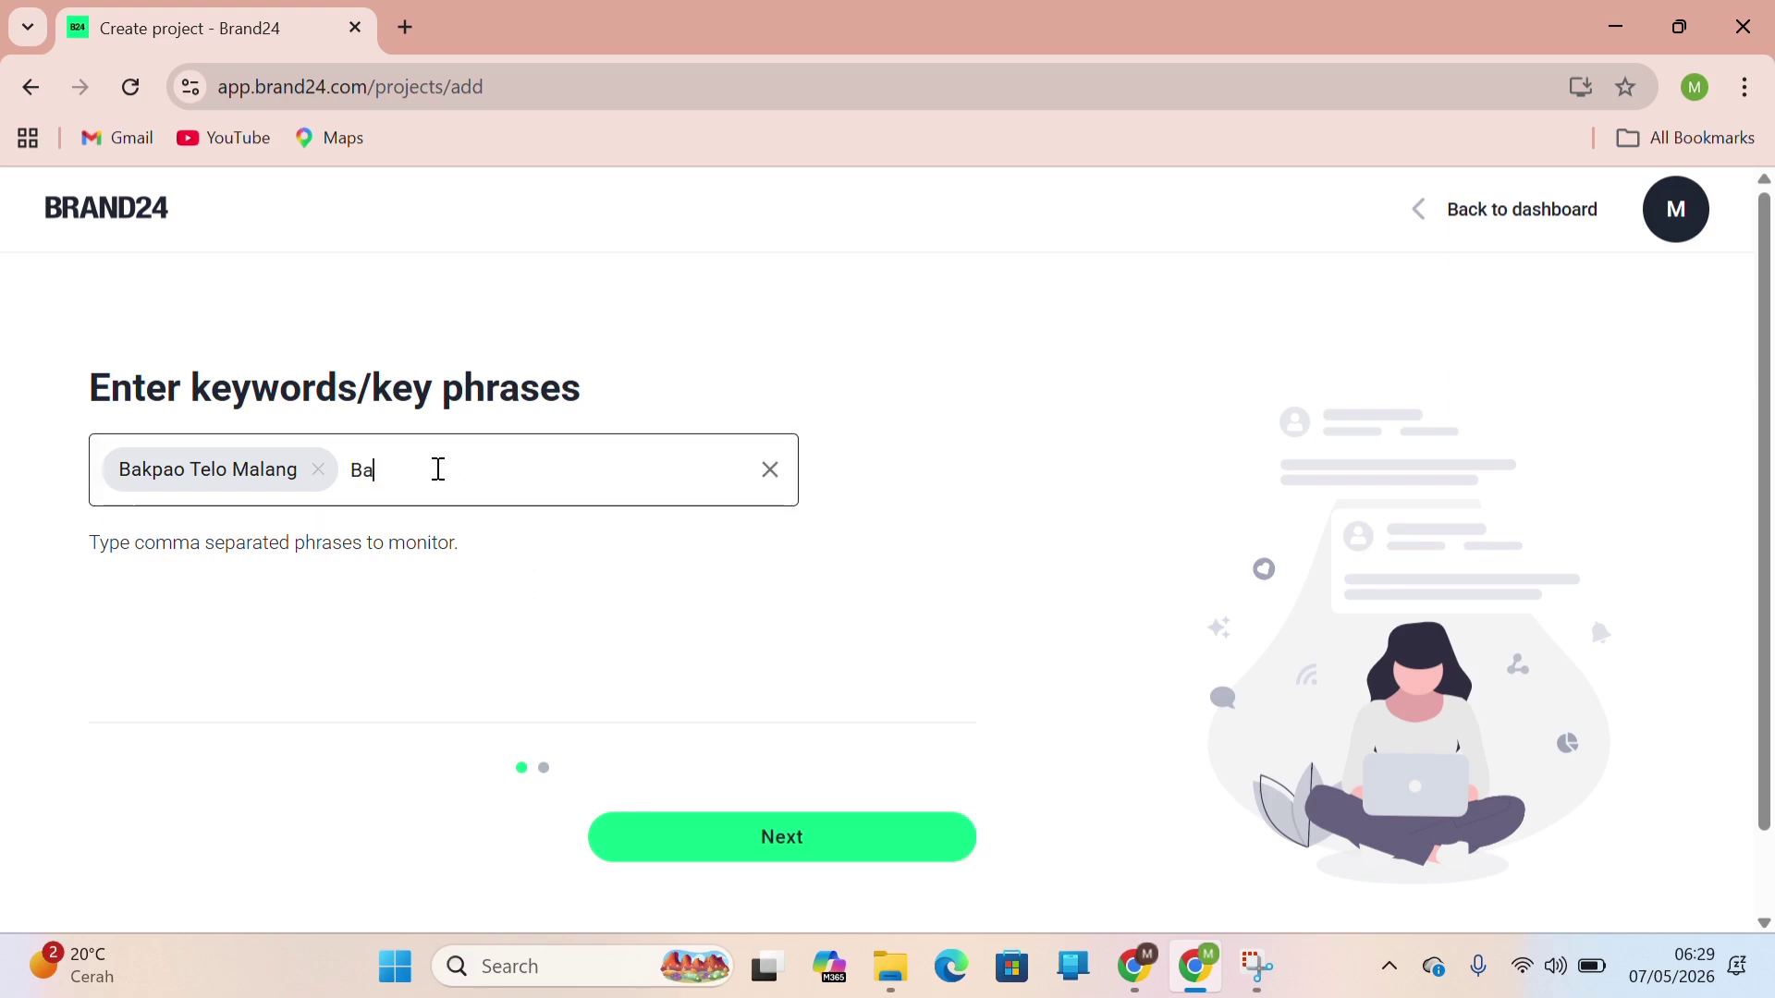
type("pa")
left_click(382, 472)
type("k")
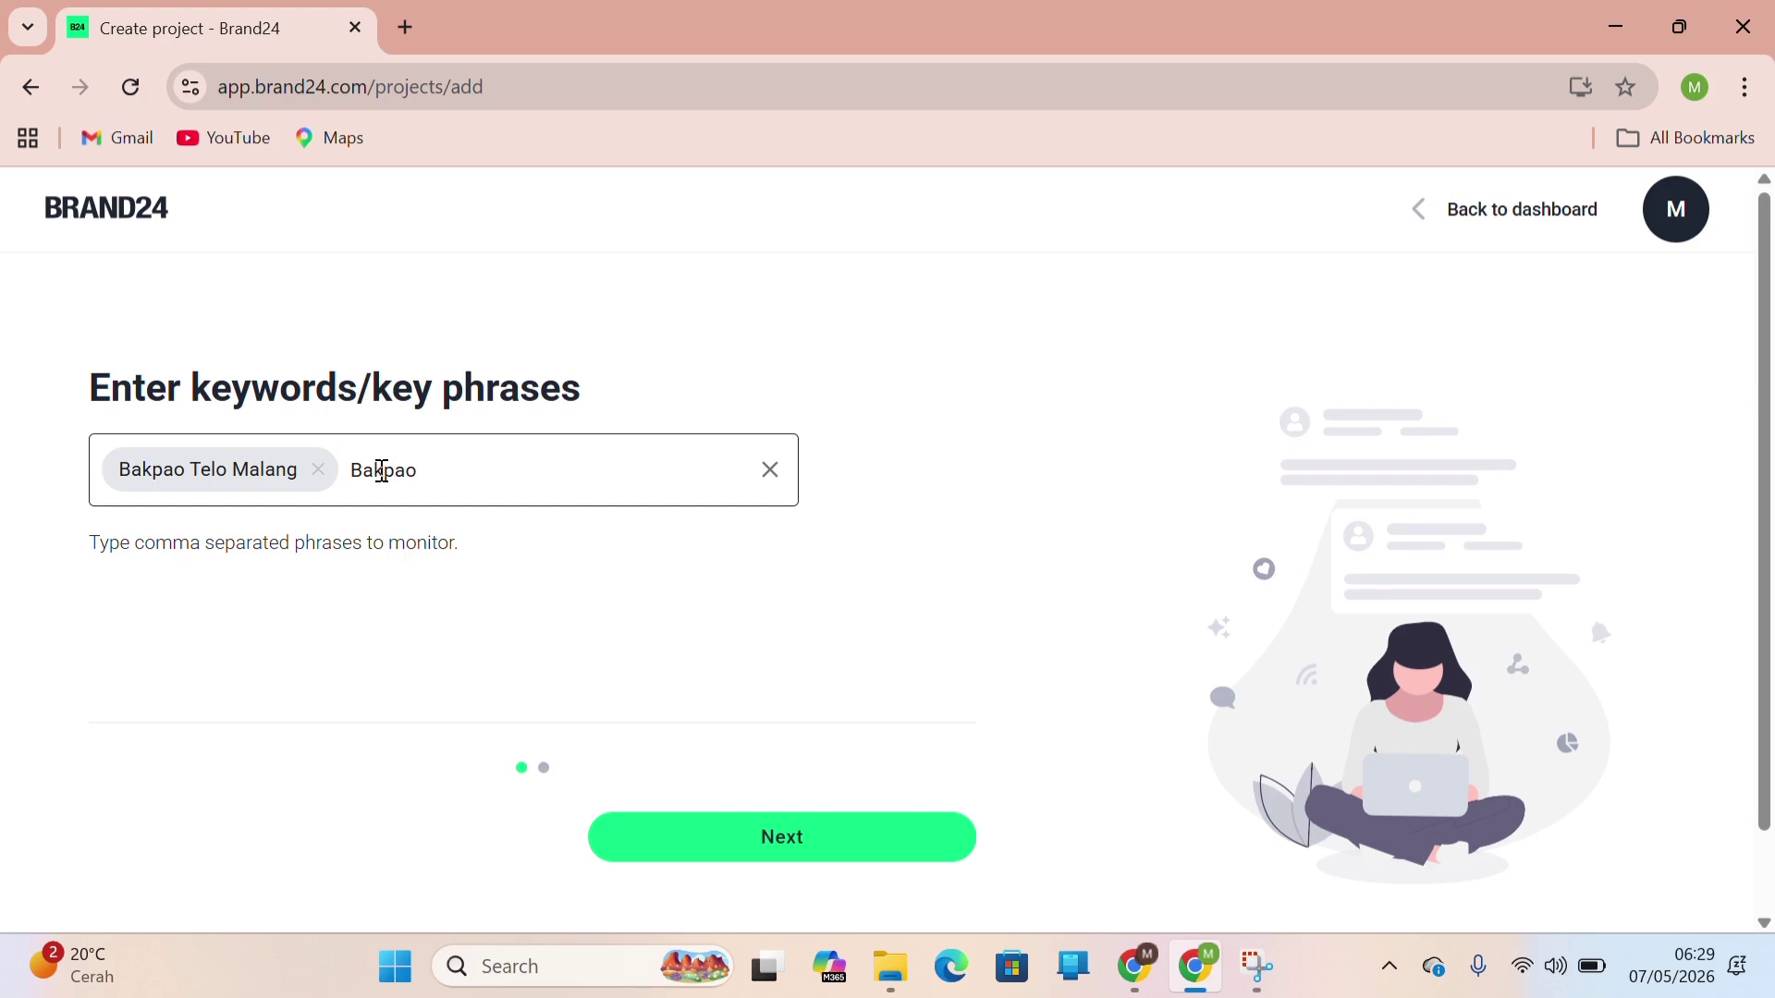
left_click(756, 840)
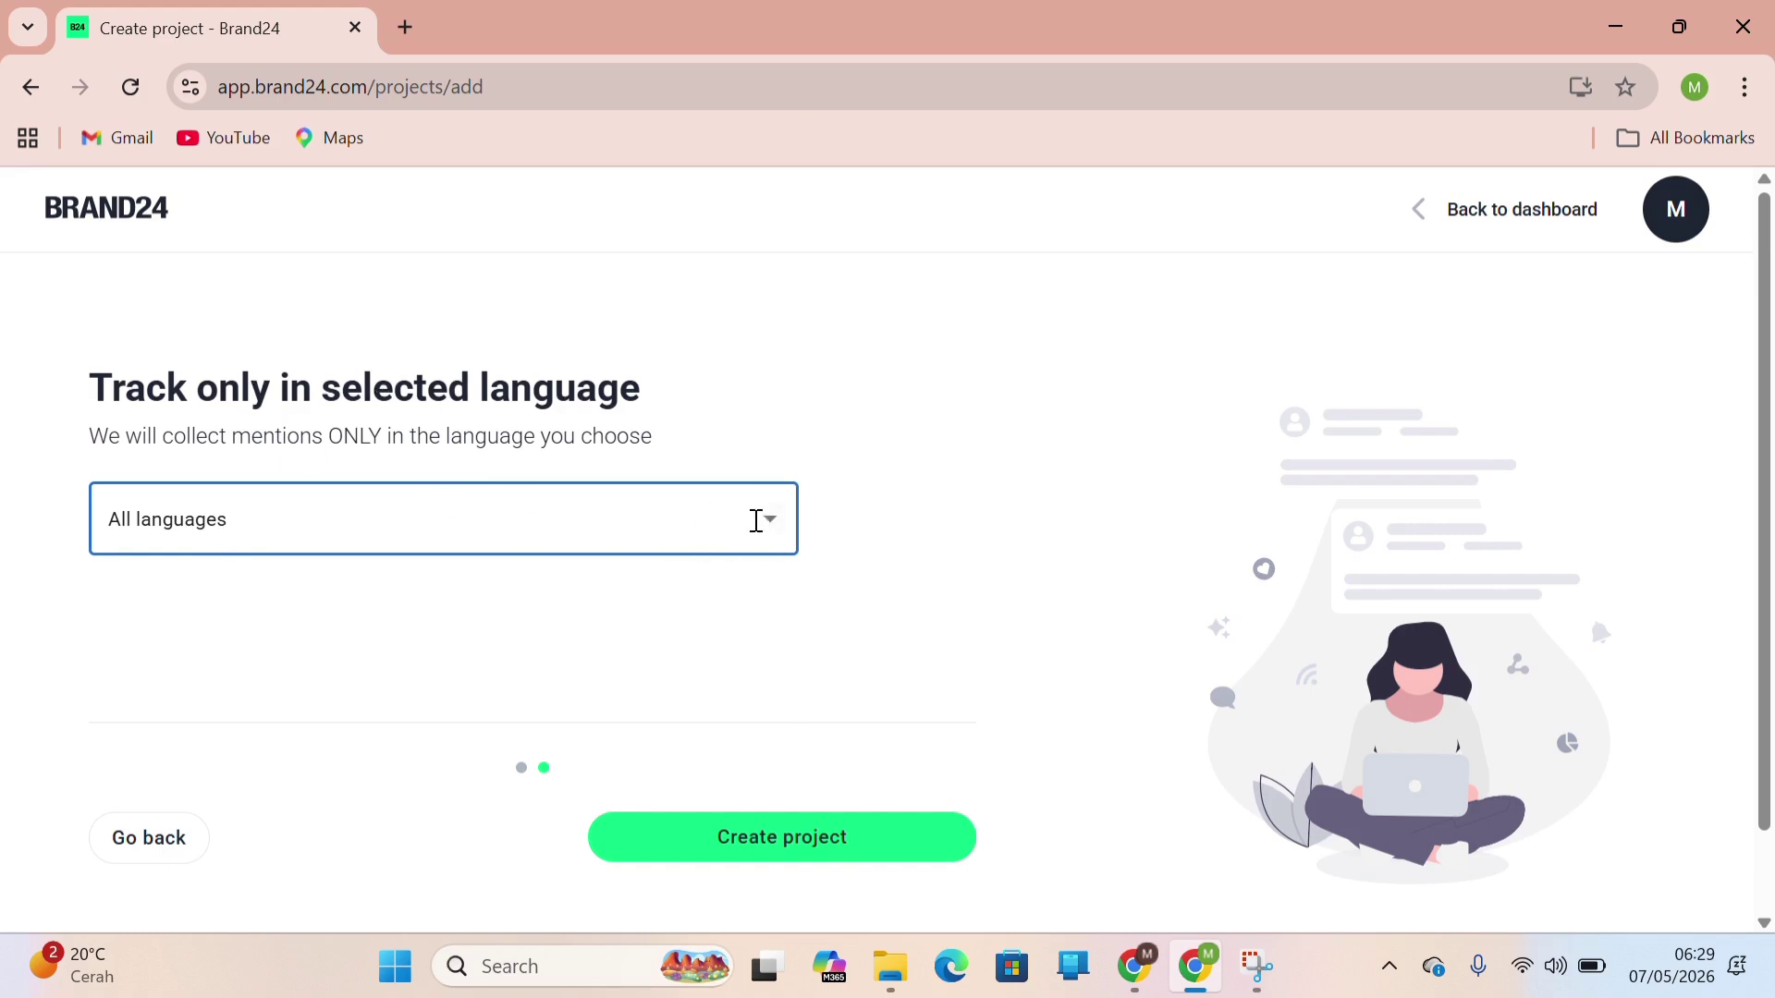
Restrict tracking to mentions in Indonesian and create the project.
left_click(773, 532)
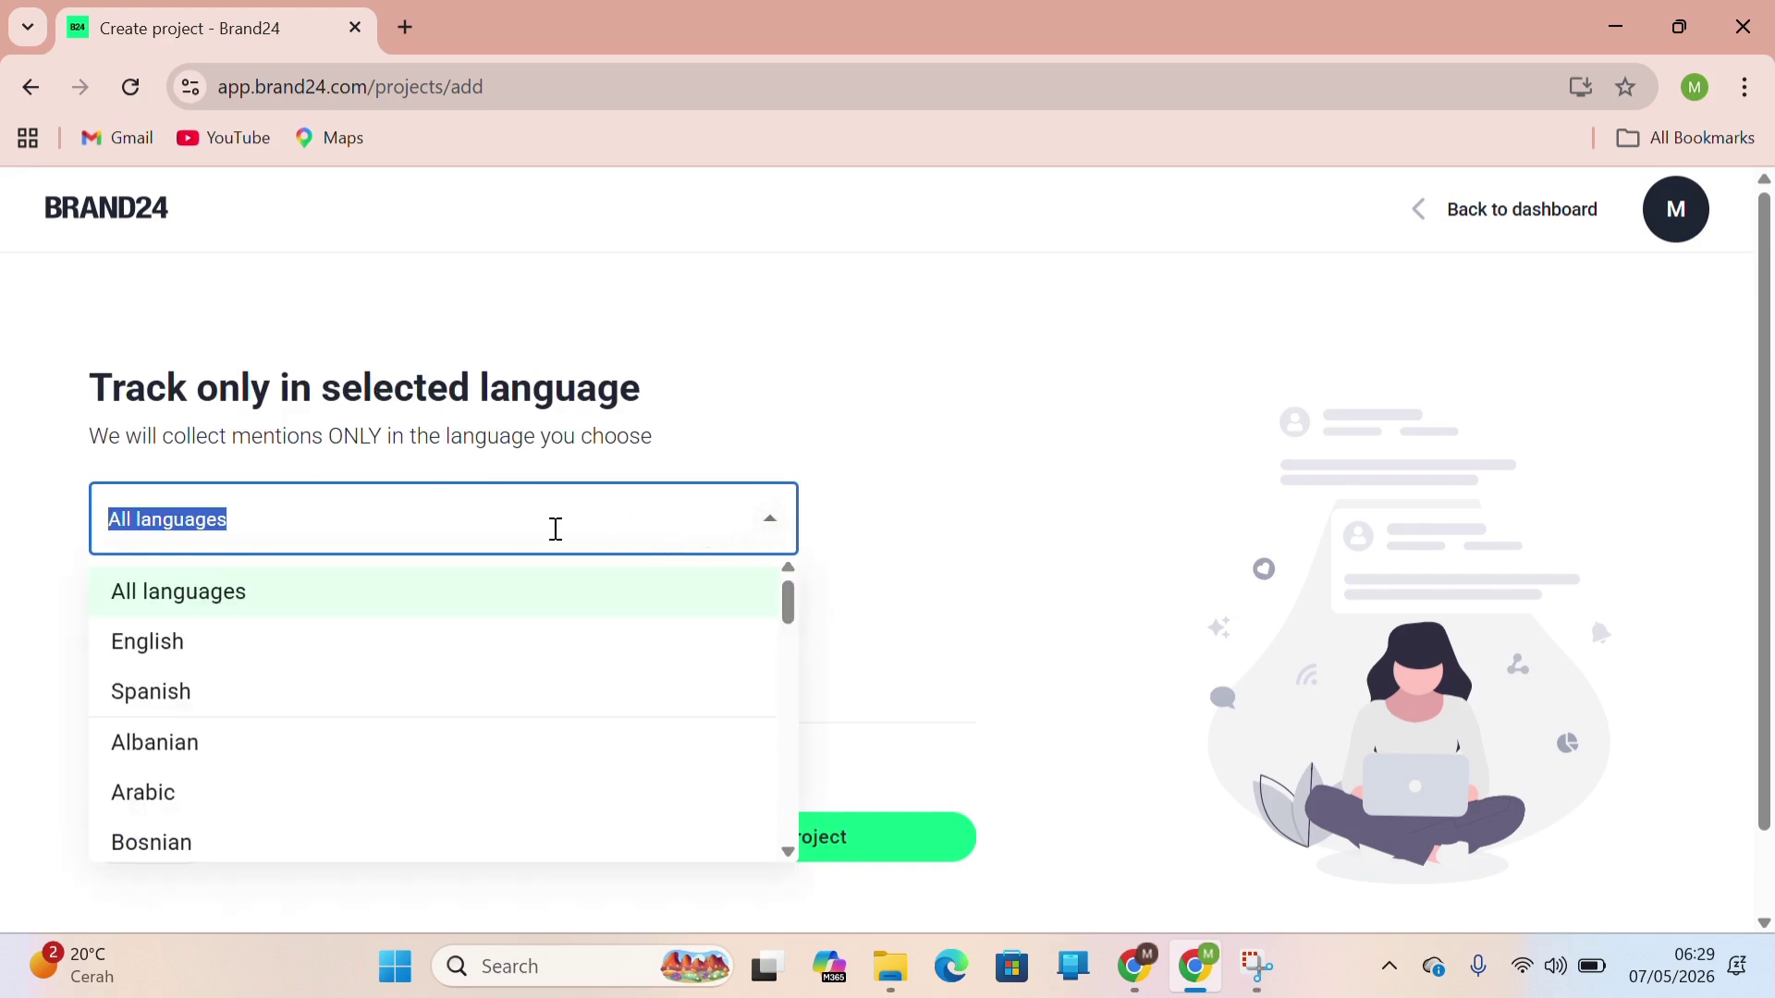
key("BackSpace")
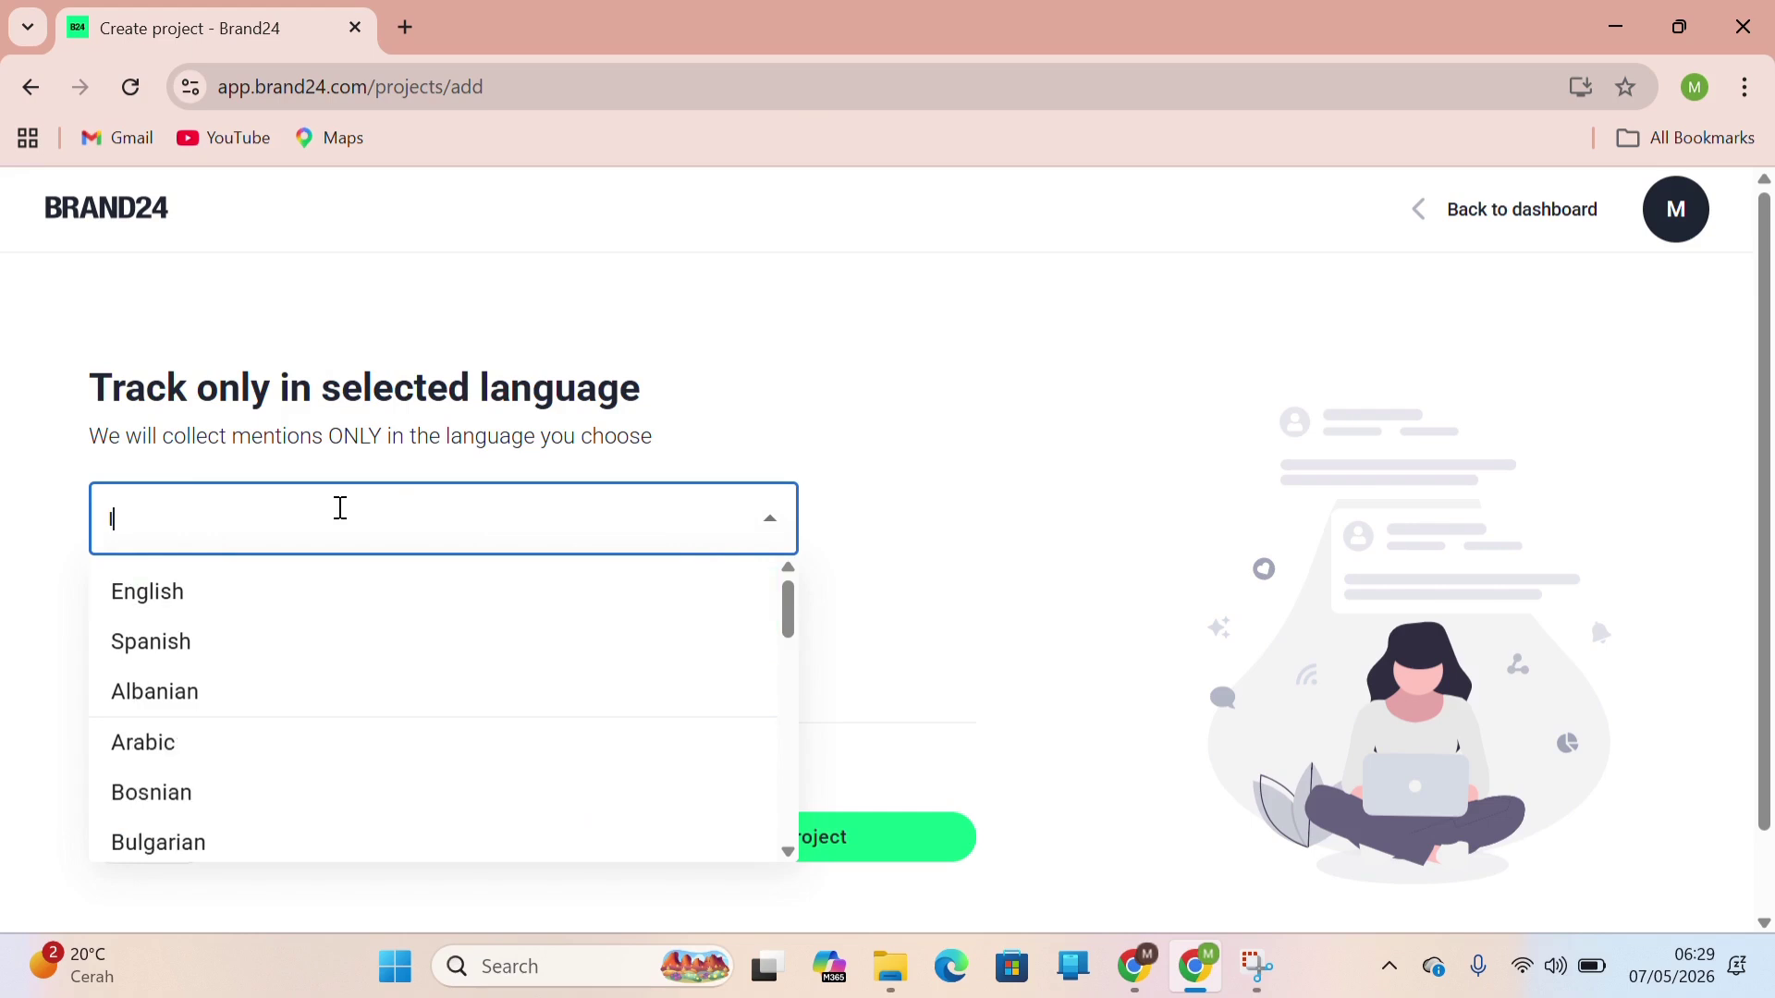
type("Ind")
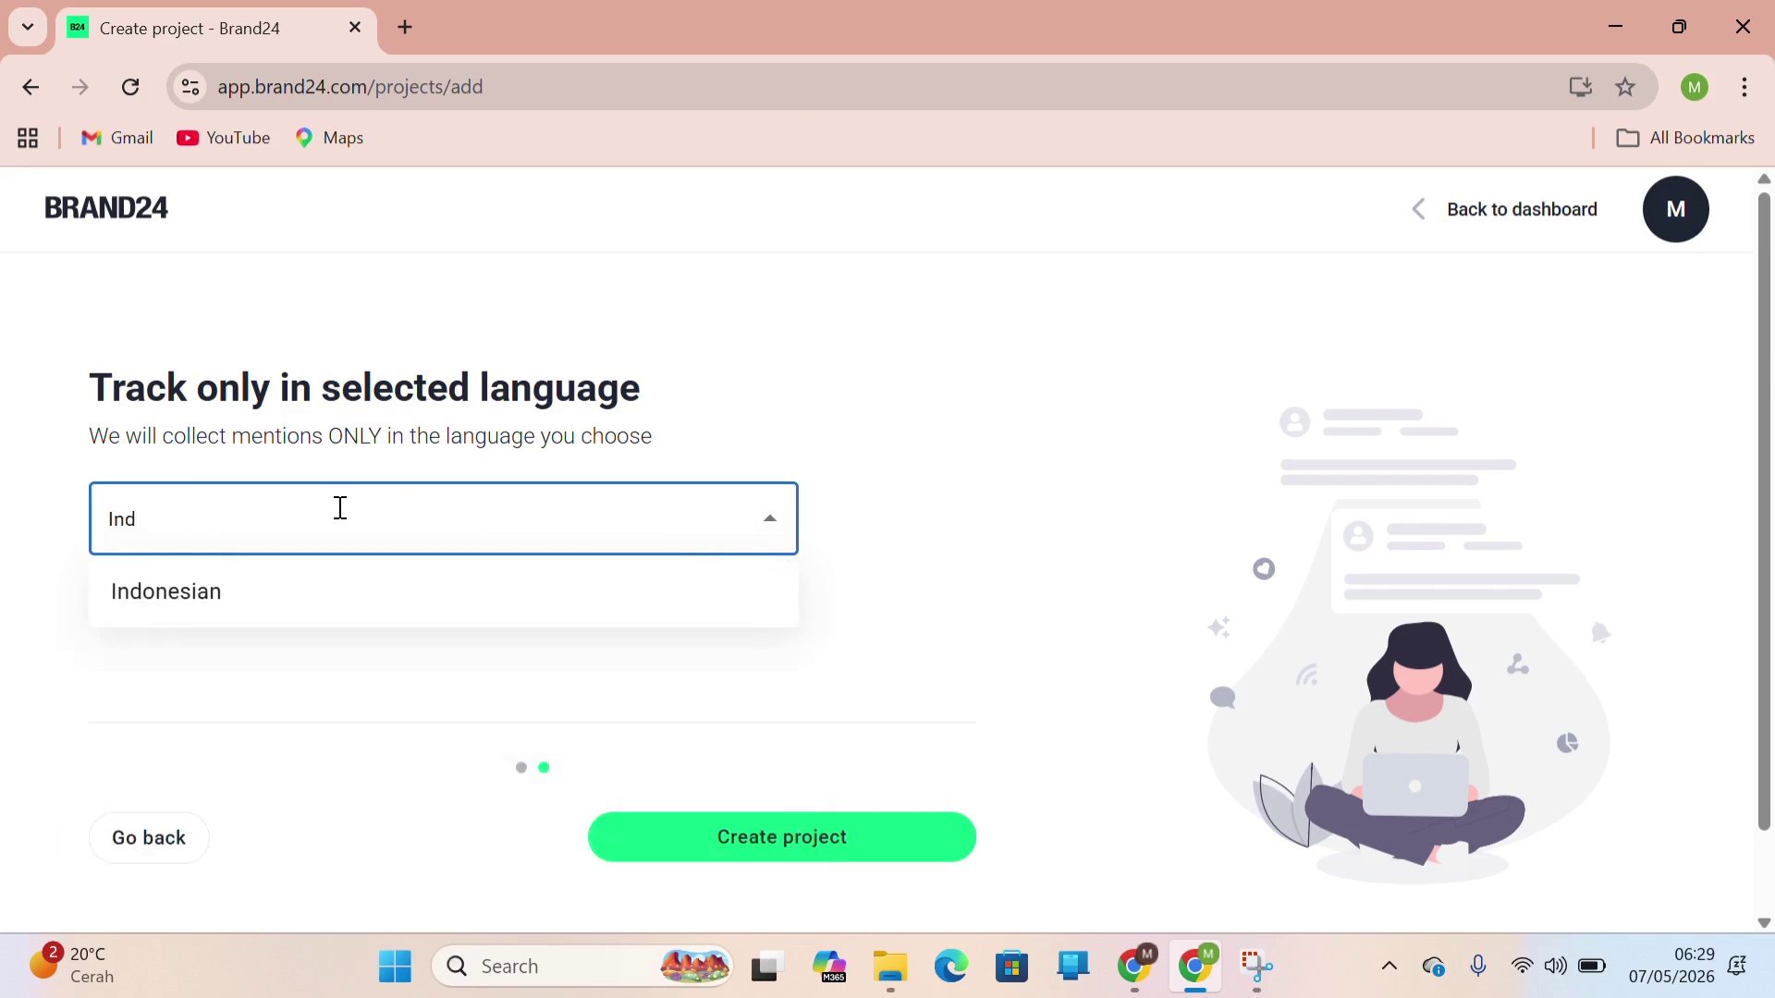
left_click(341, 602)
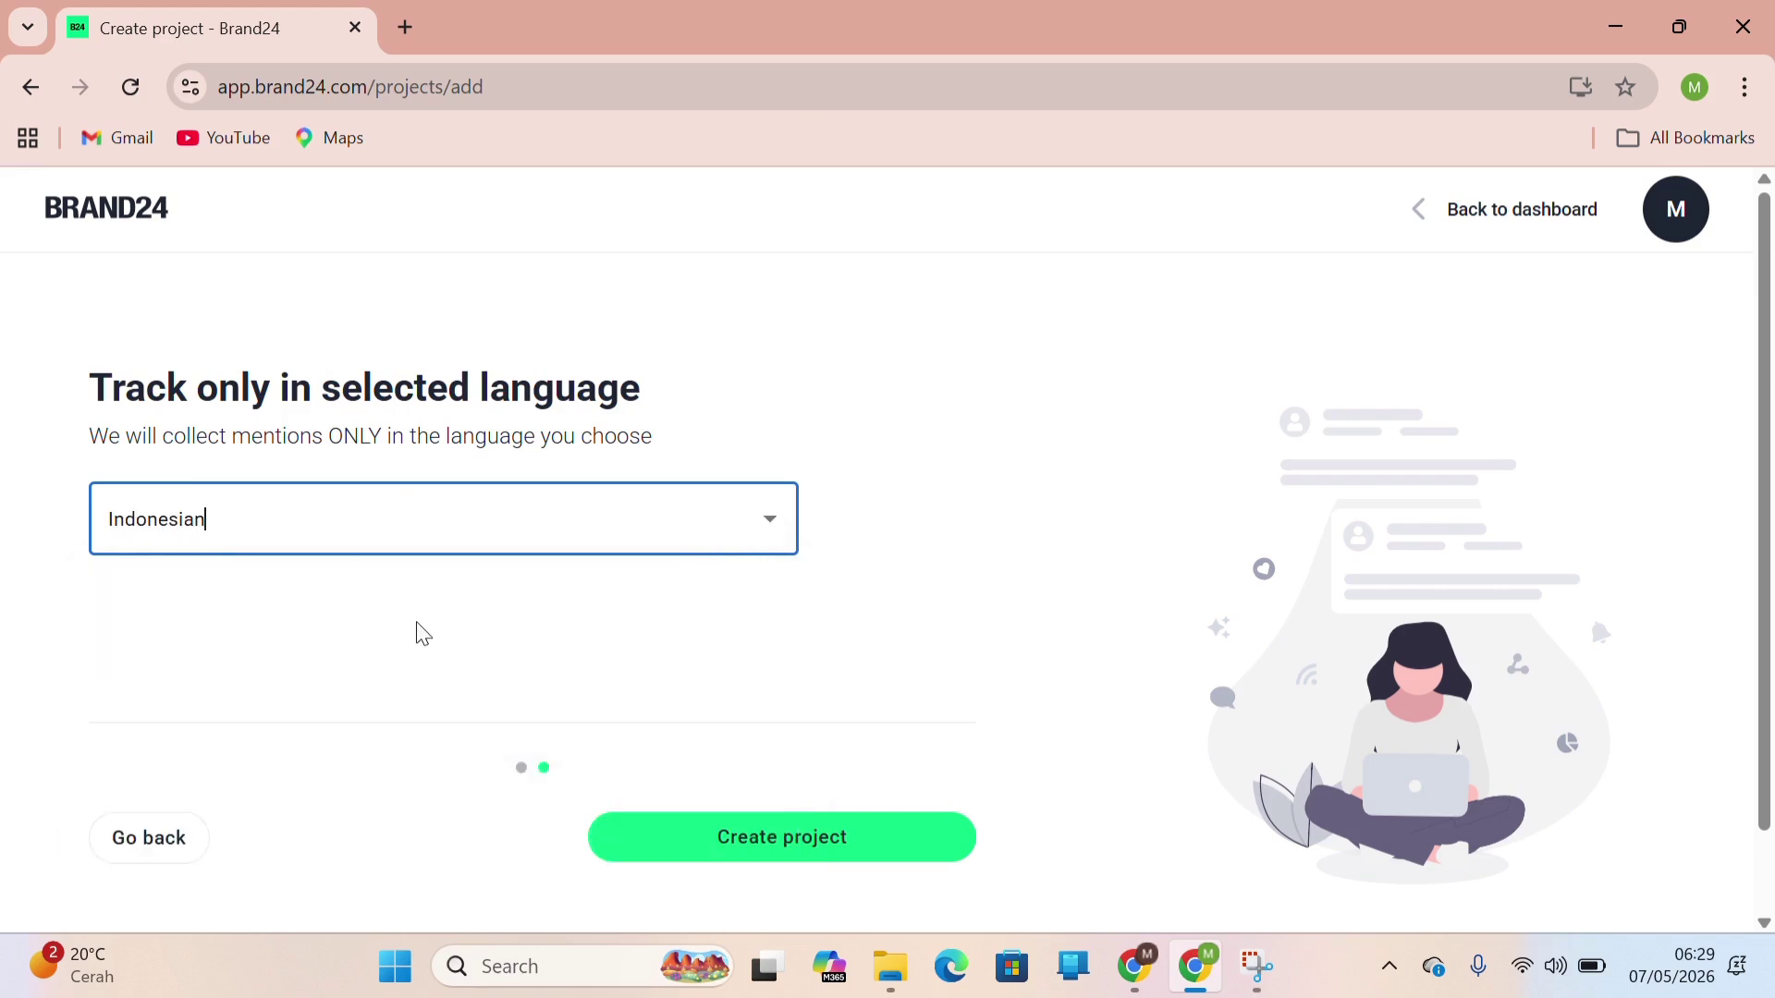
left_click(758, 843)
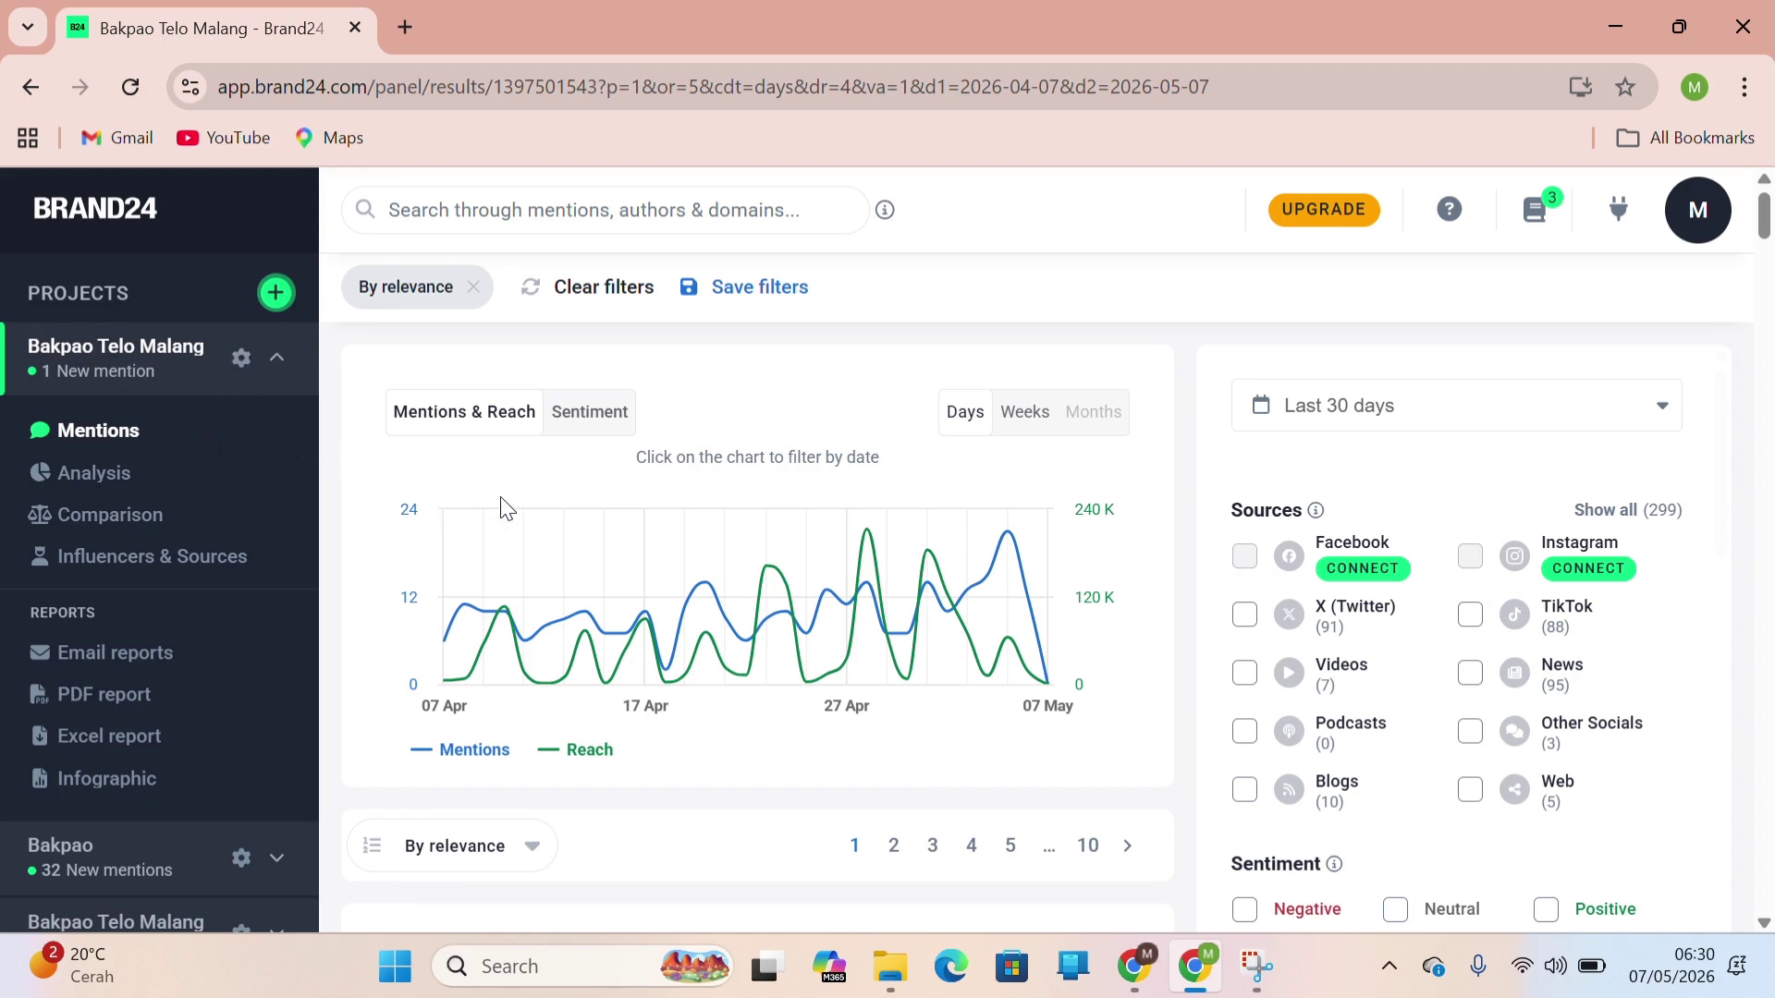
Filter the project's mentions to the TikTok and X (Twitter) sources.
scroll(567, 515, "down", 1)
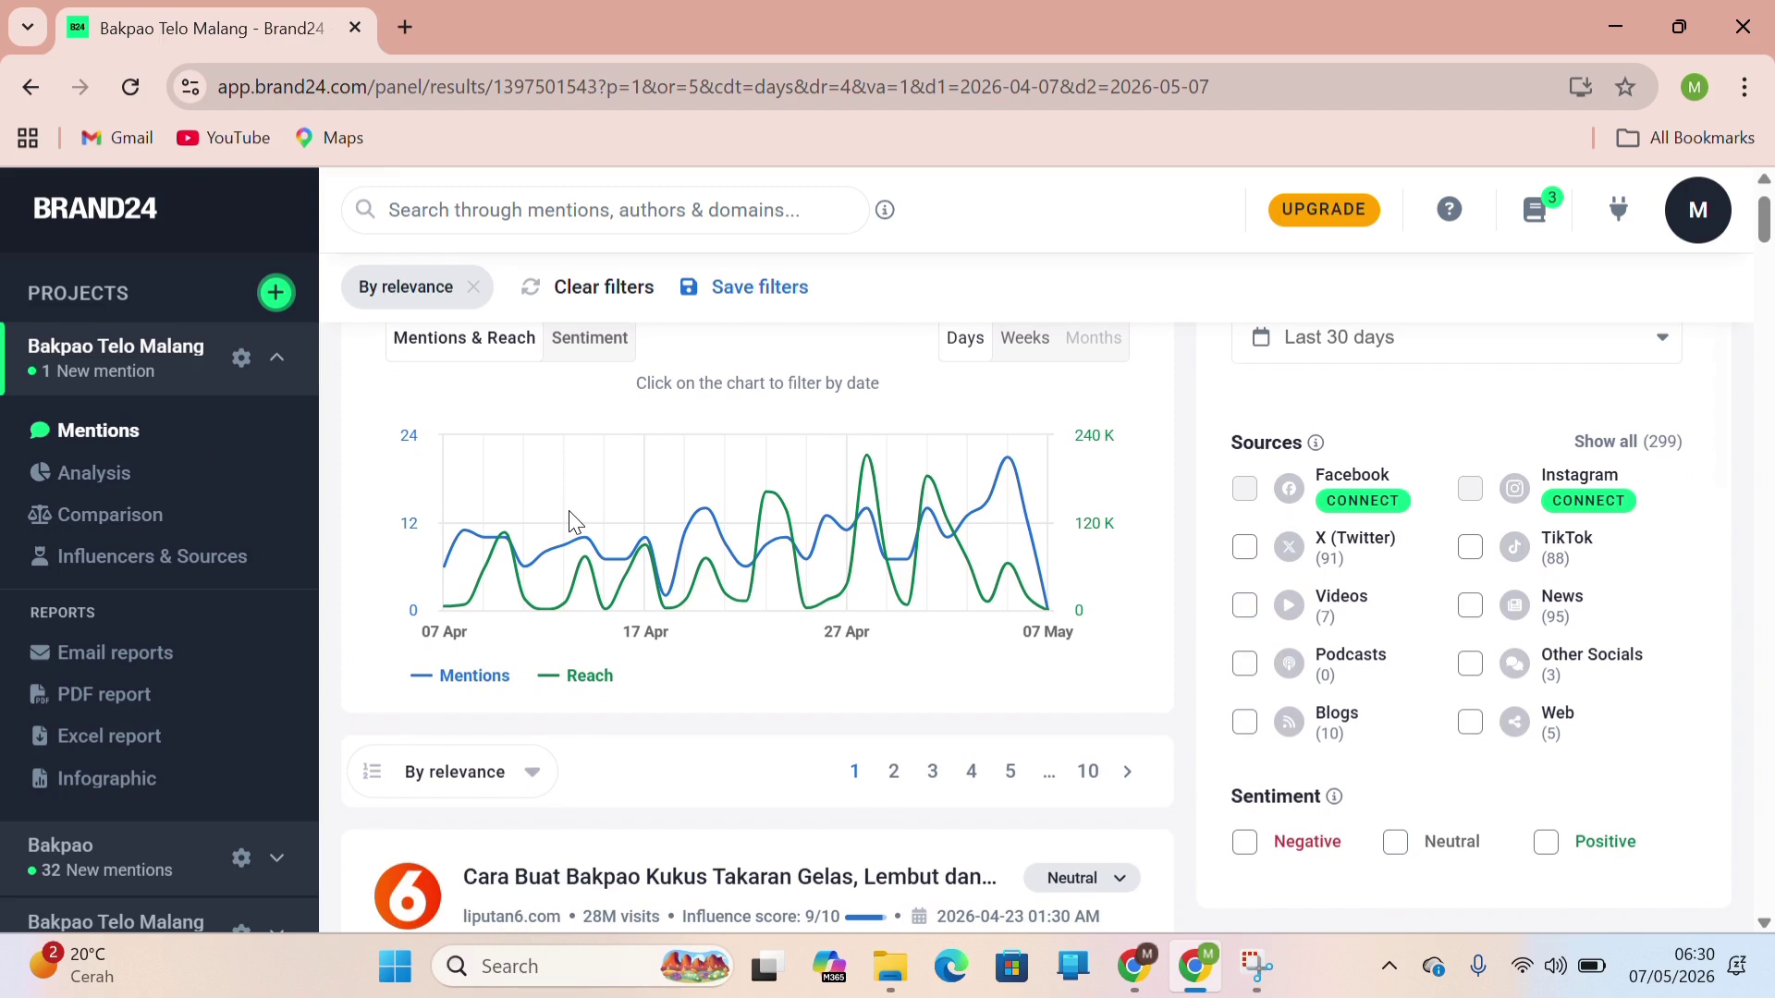
mouse_move(536, 545)
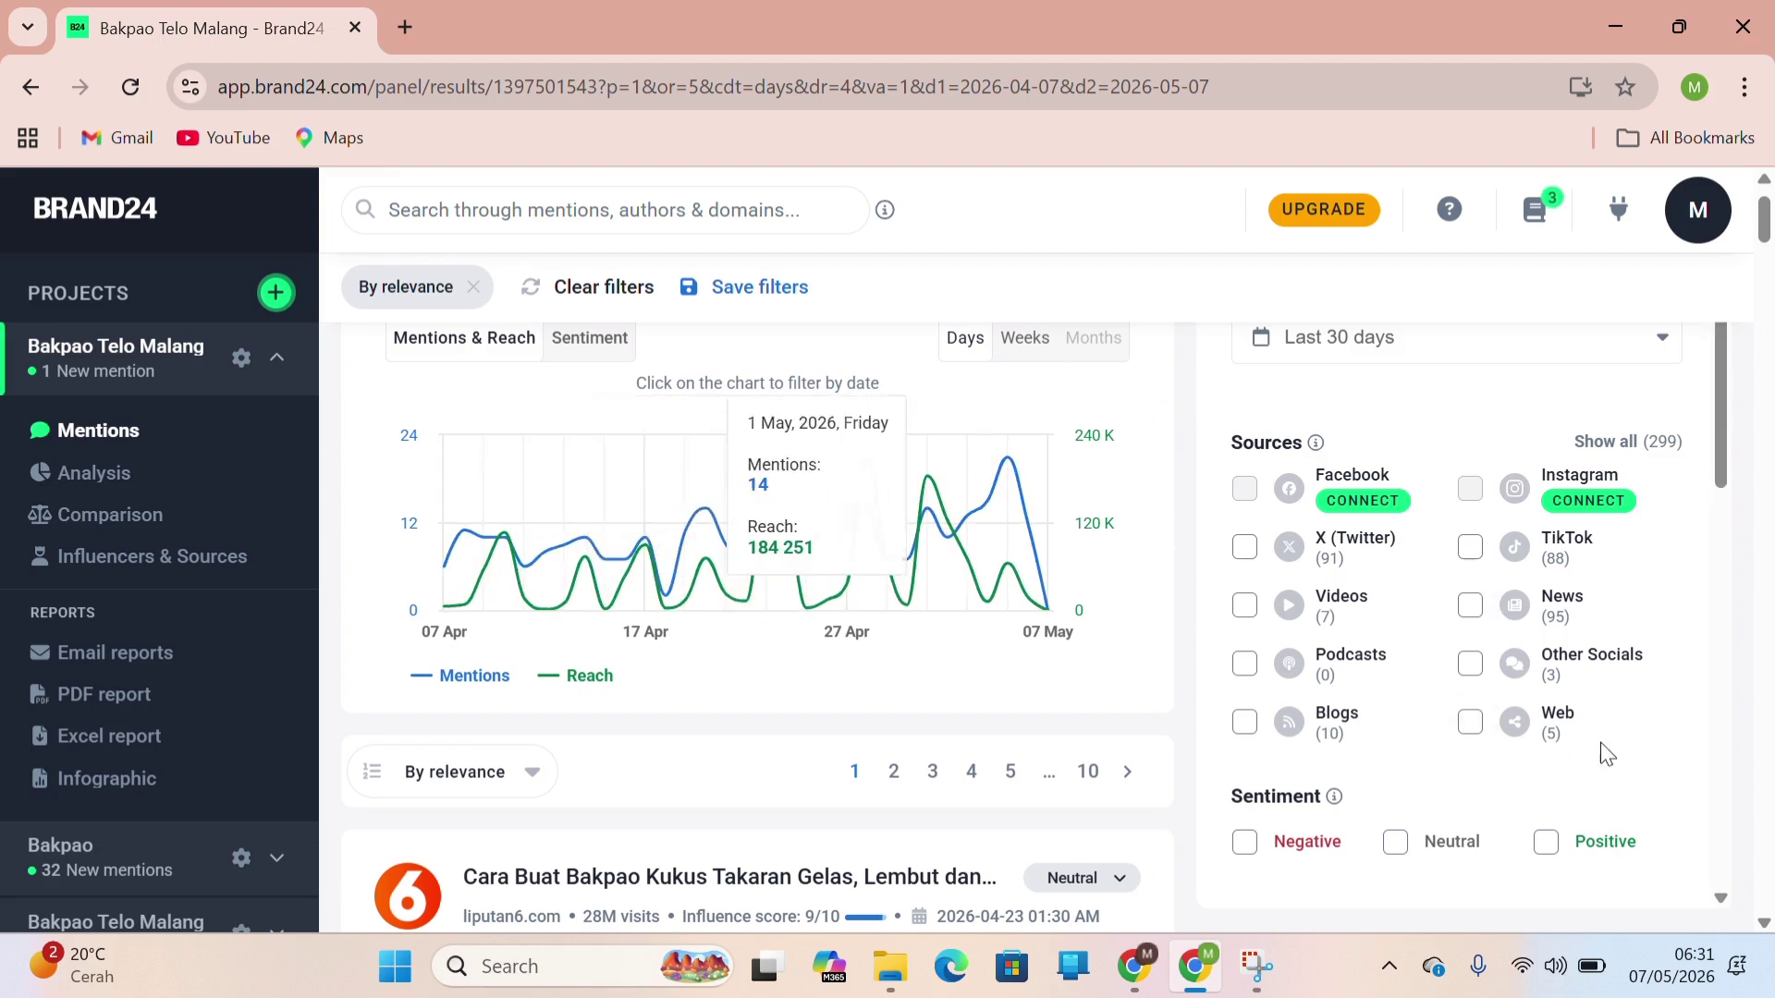
scroll(1422, 564, "down", 1)
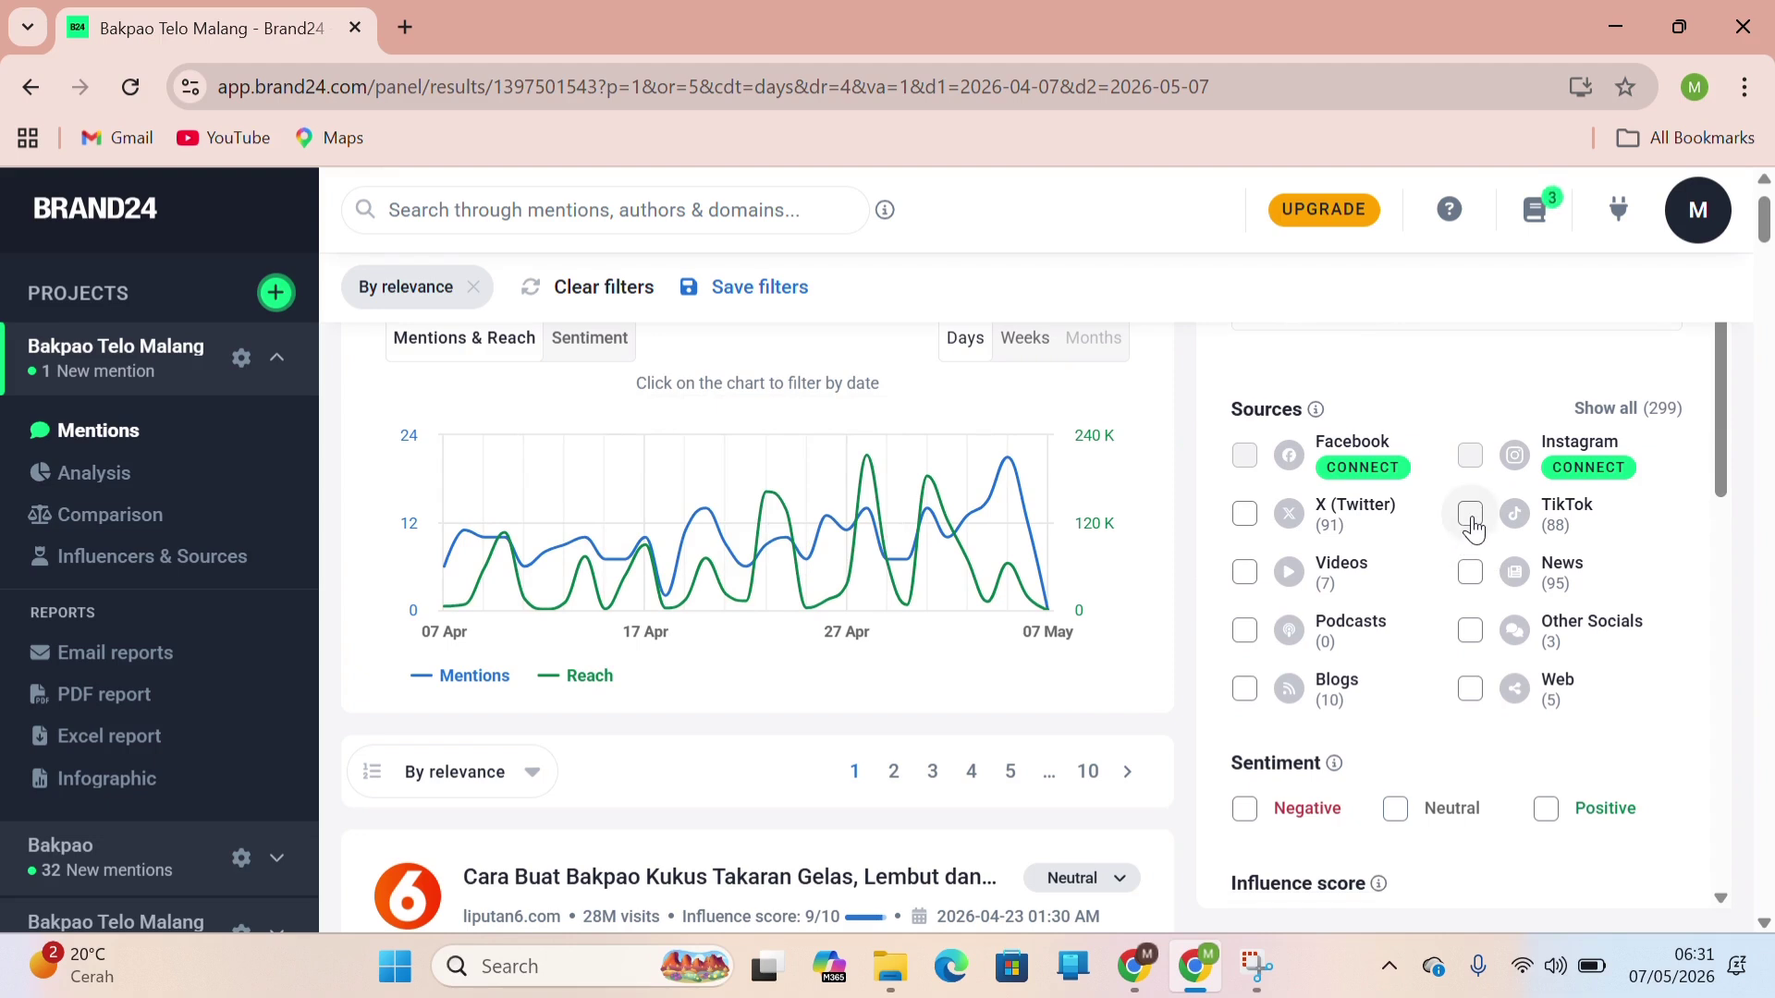
scroll(1474, 527, "down", 1)
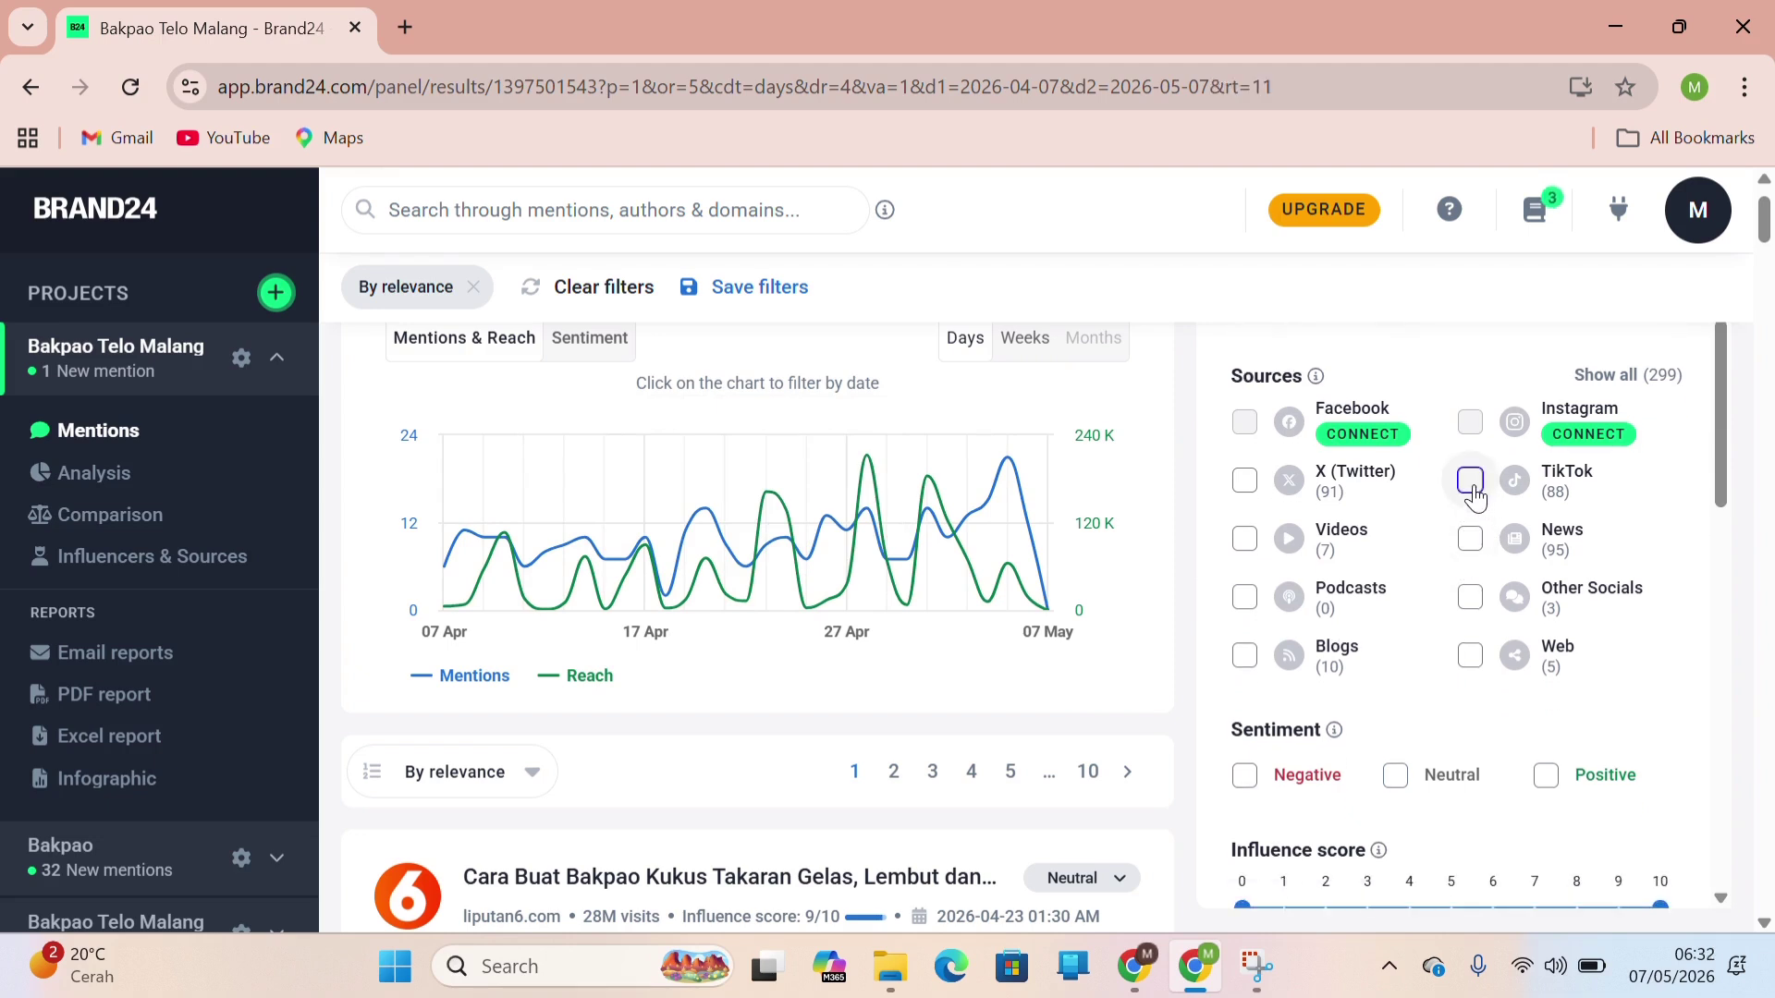
left_click(1470, 480)
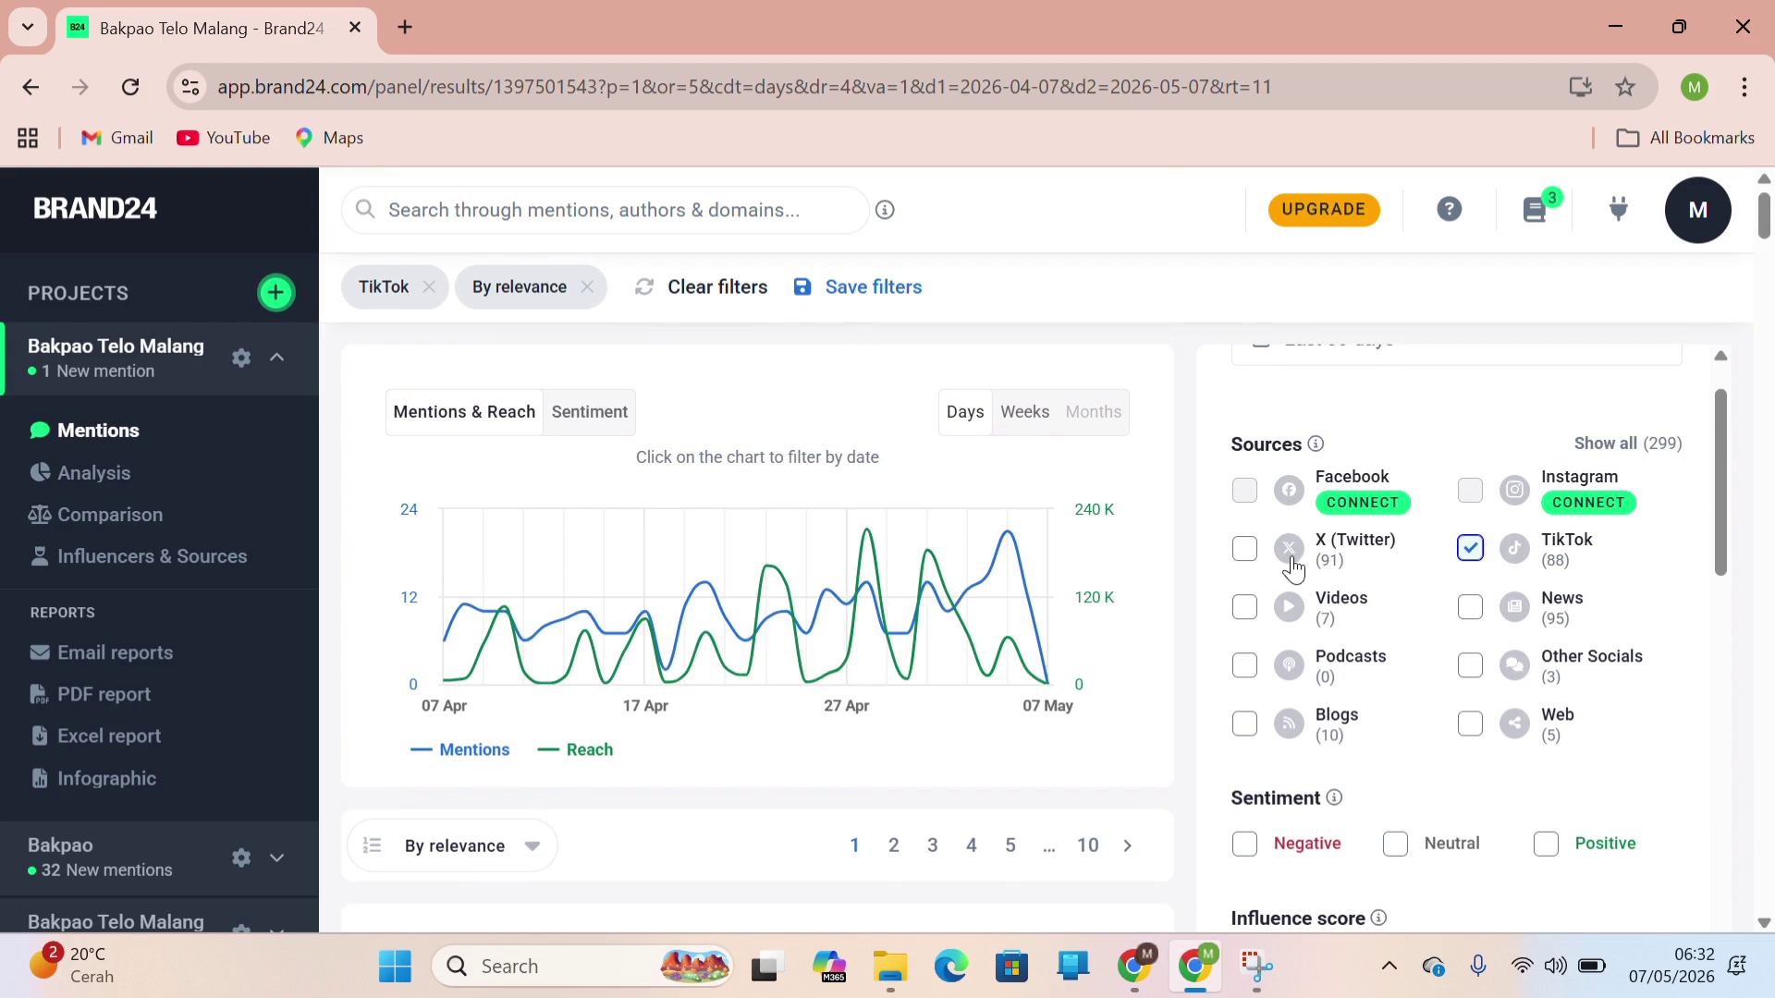
left_click(1244, 552)
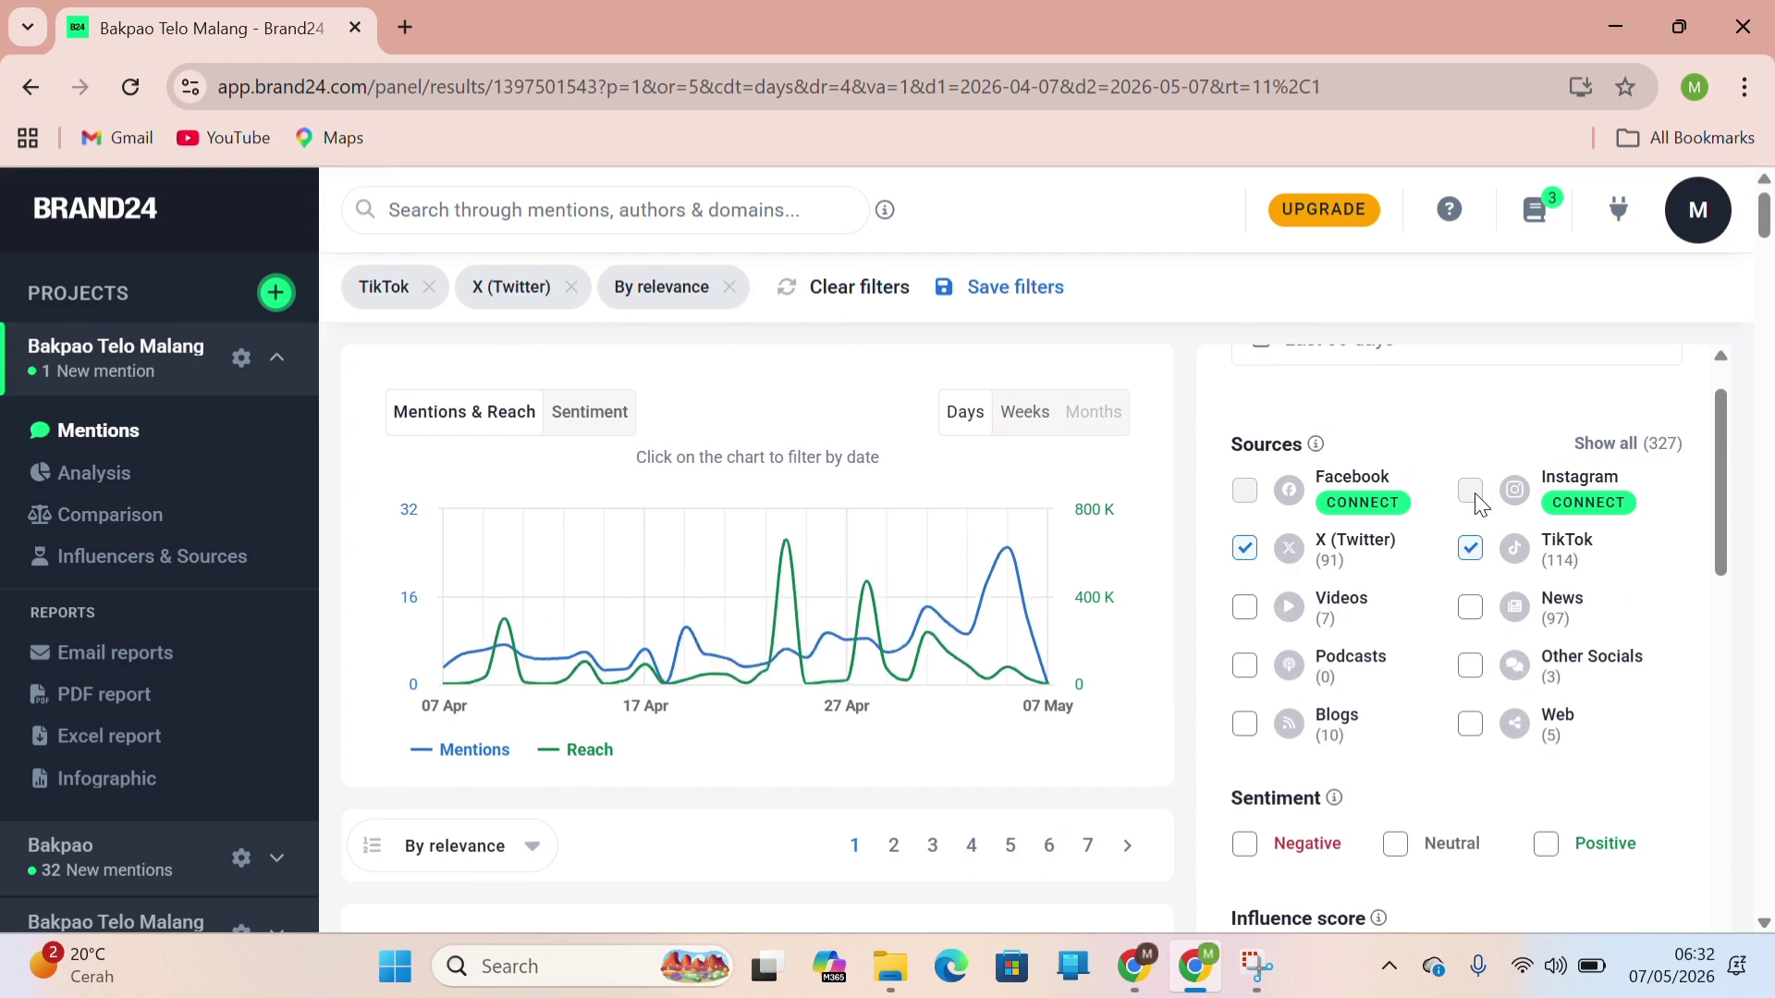
scroll(1446, 578, "down", 1)
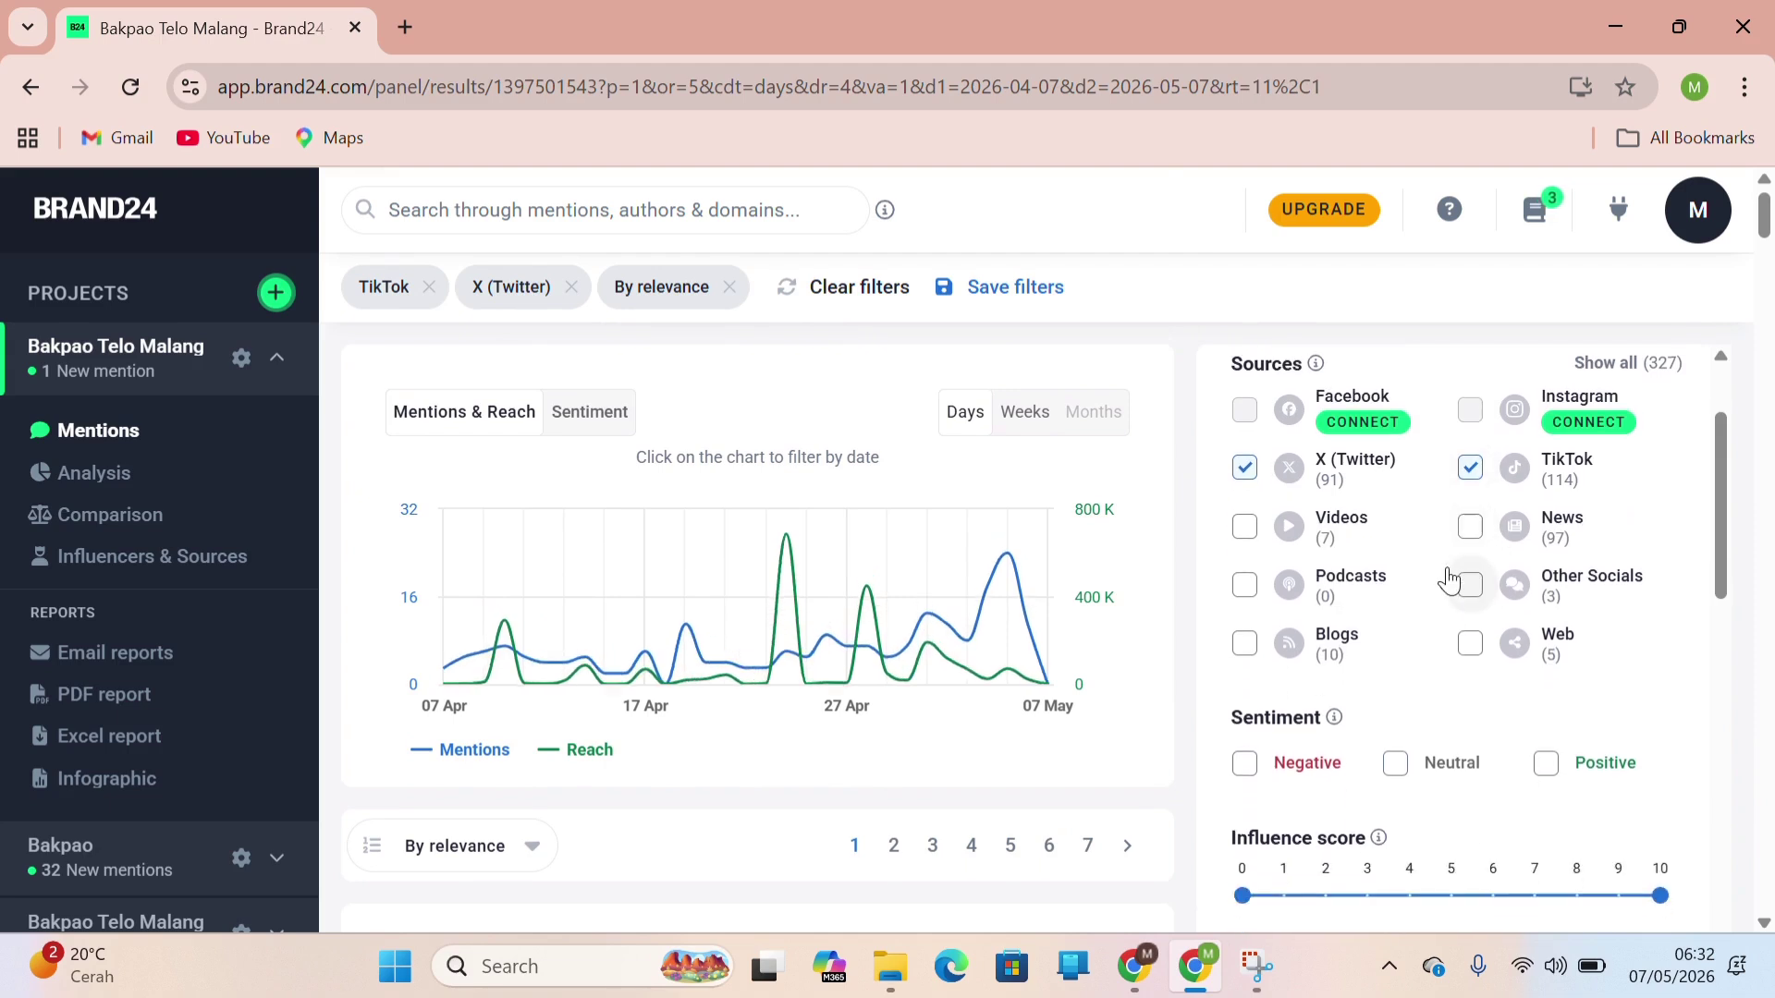
left_click(1466, 534)
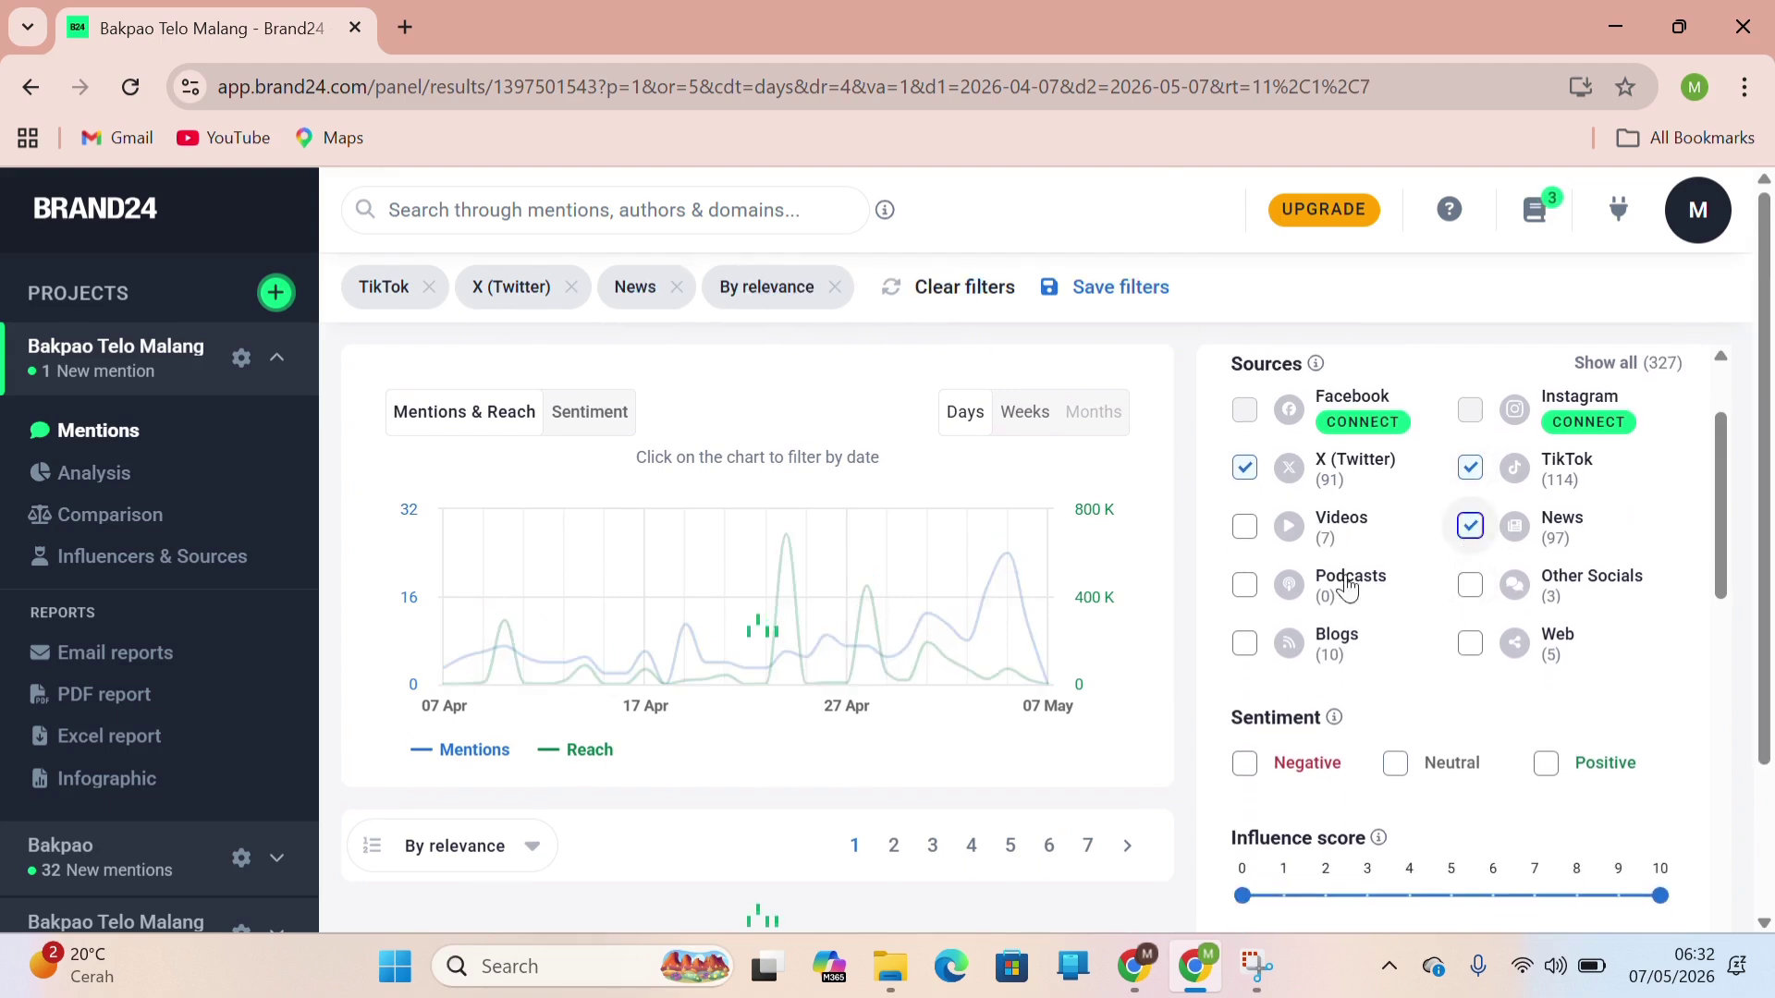
scroll(1340, 581, "down", 1)
scroll(1368, 573, "up", 1)
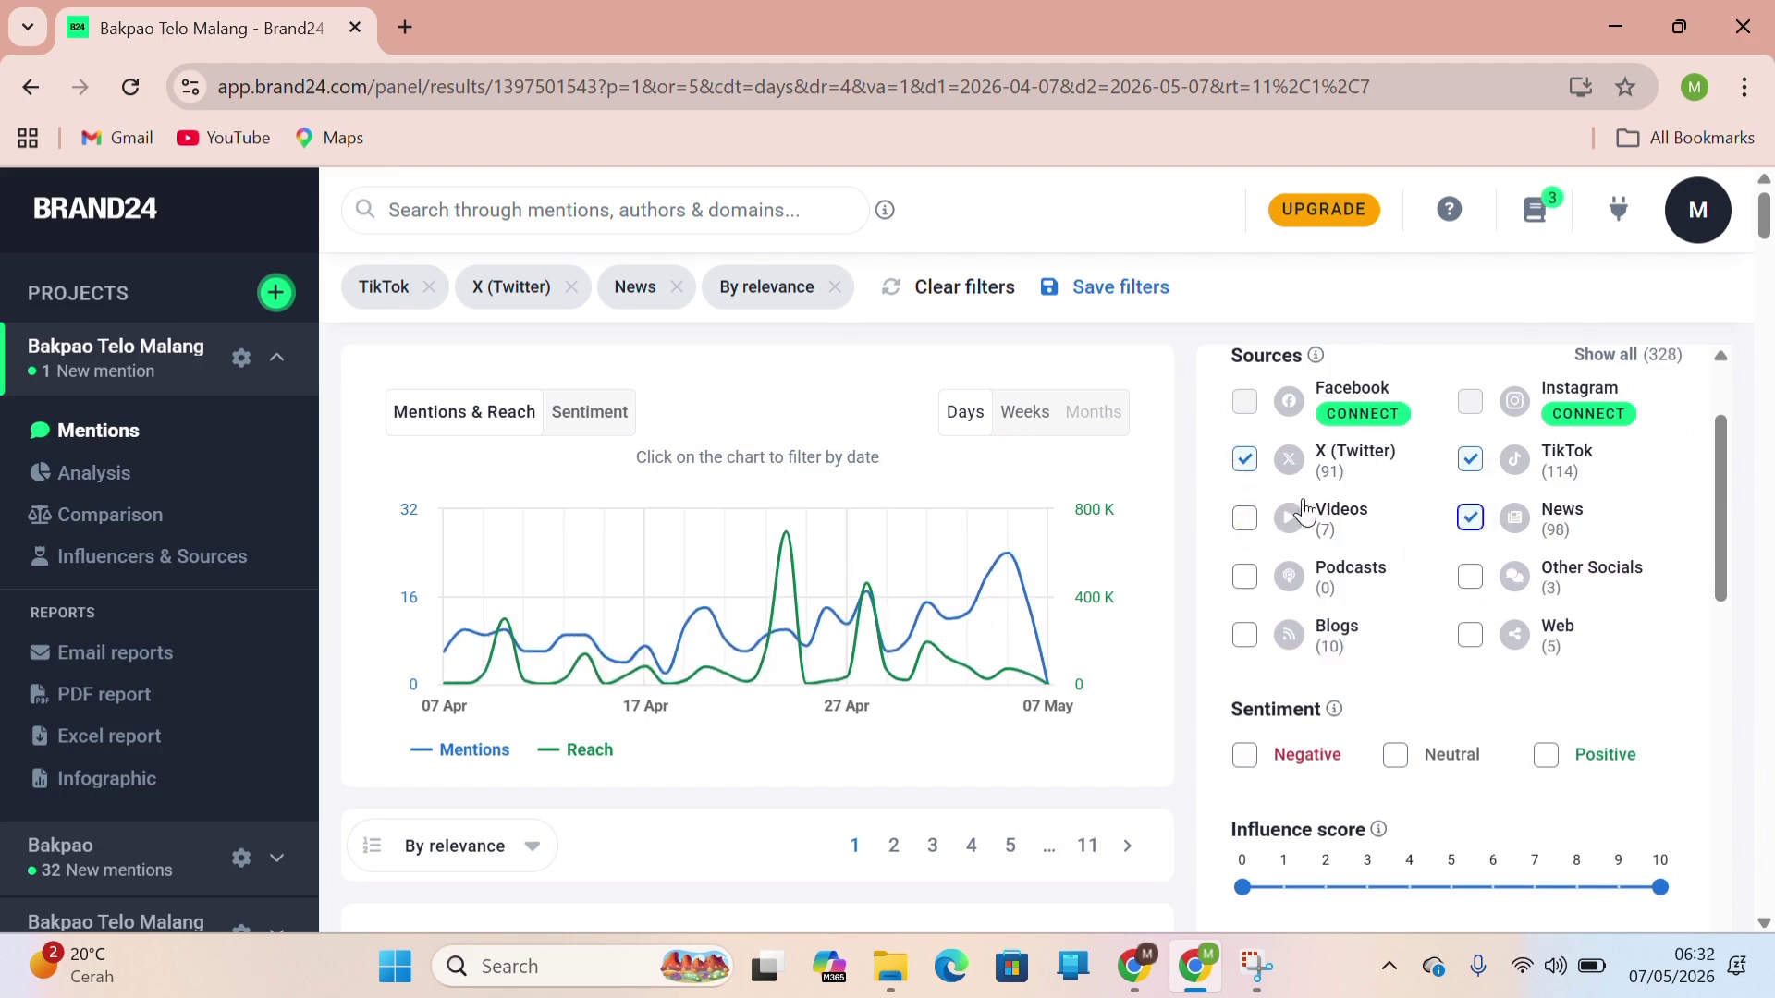
left_click(1469, 458)
left_click(1467, 513)
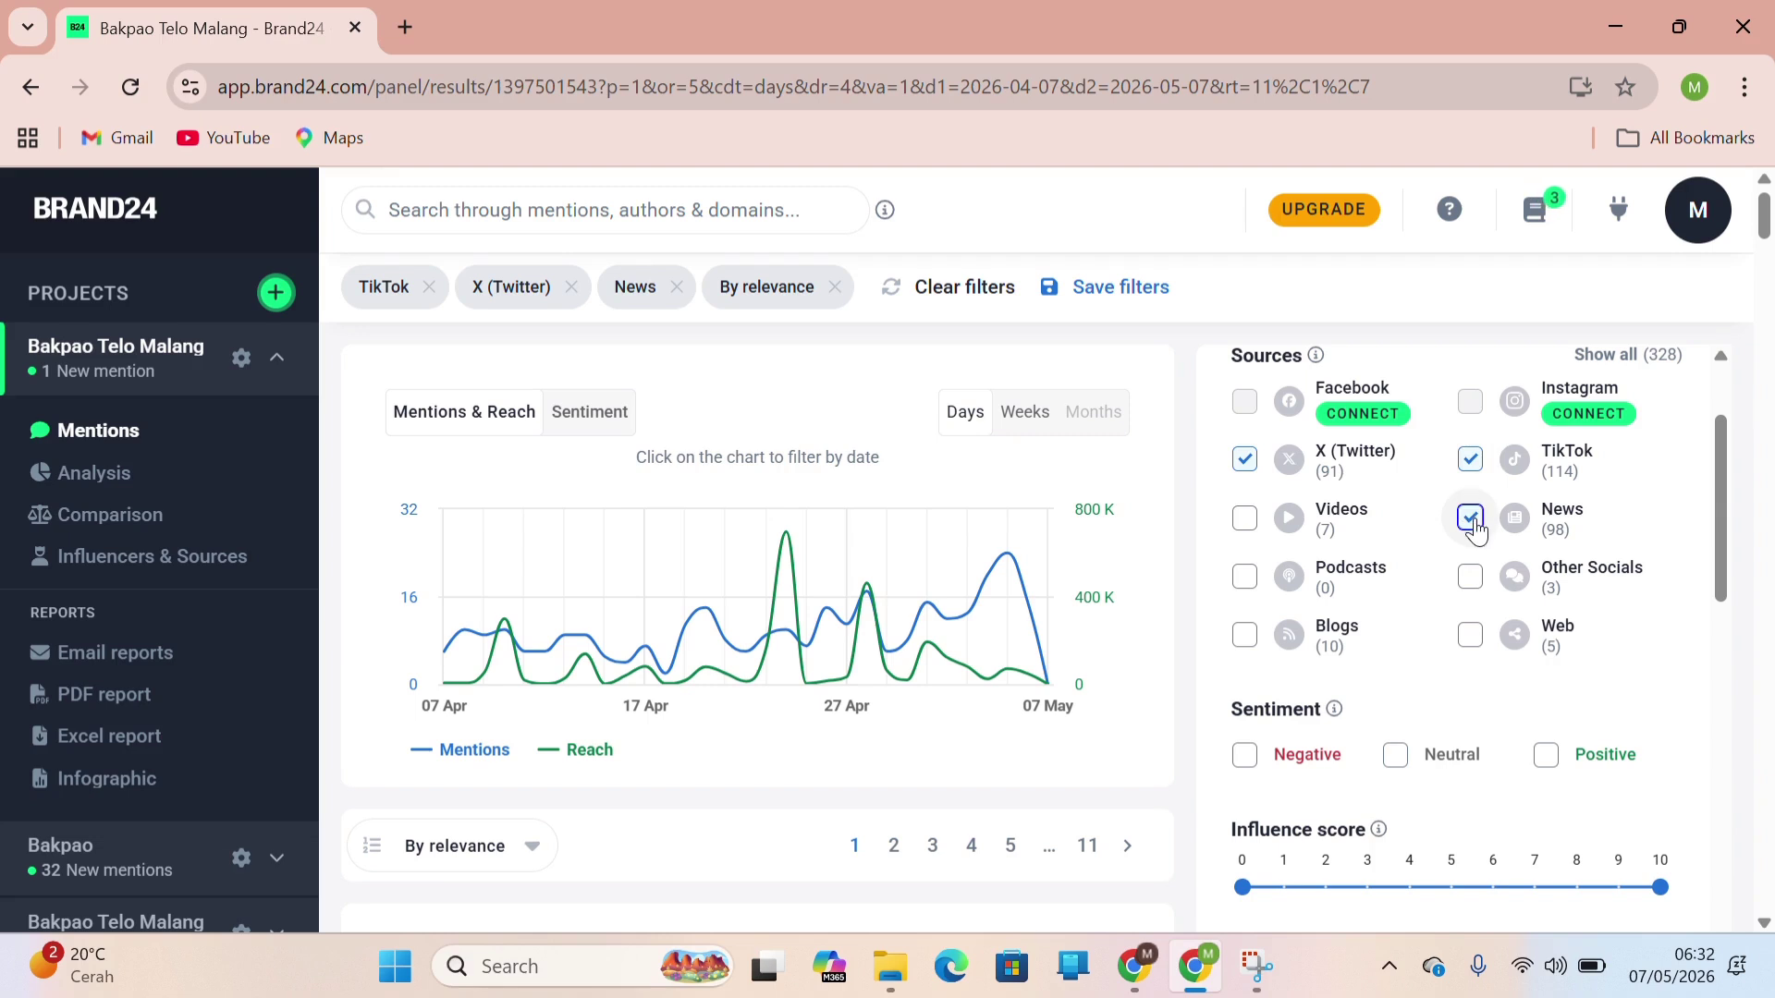
left_click(1478, 526)
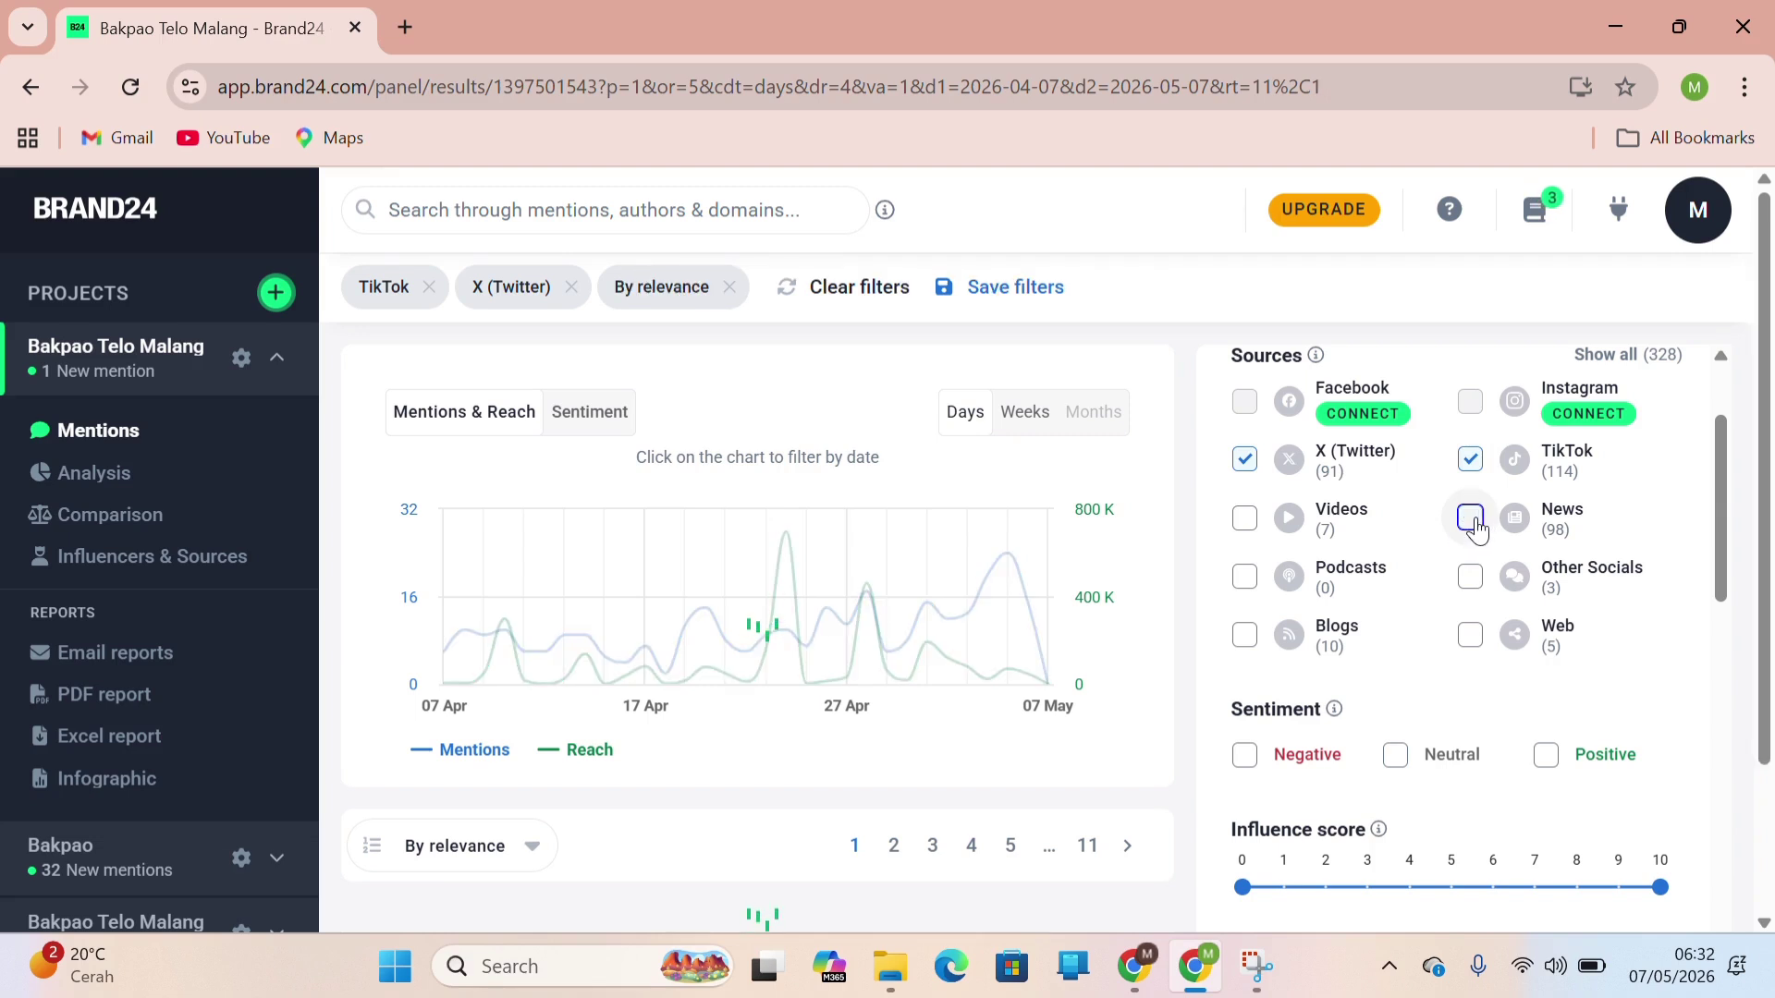
Narrow the TikTok and X (Twitter) mentions to those with Positive sentiment.
scroll(1476, 532, "down", 2)
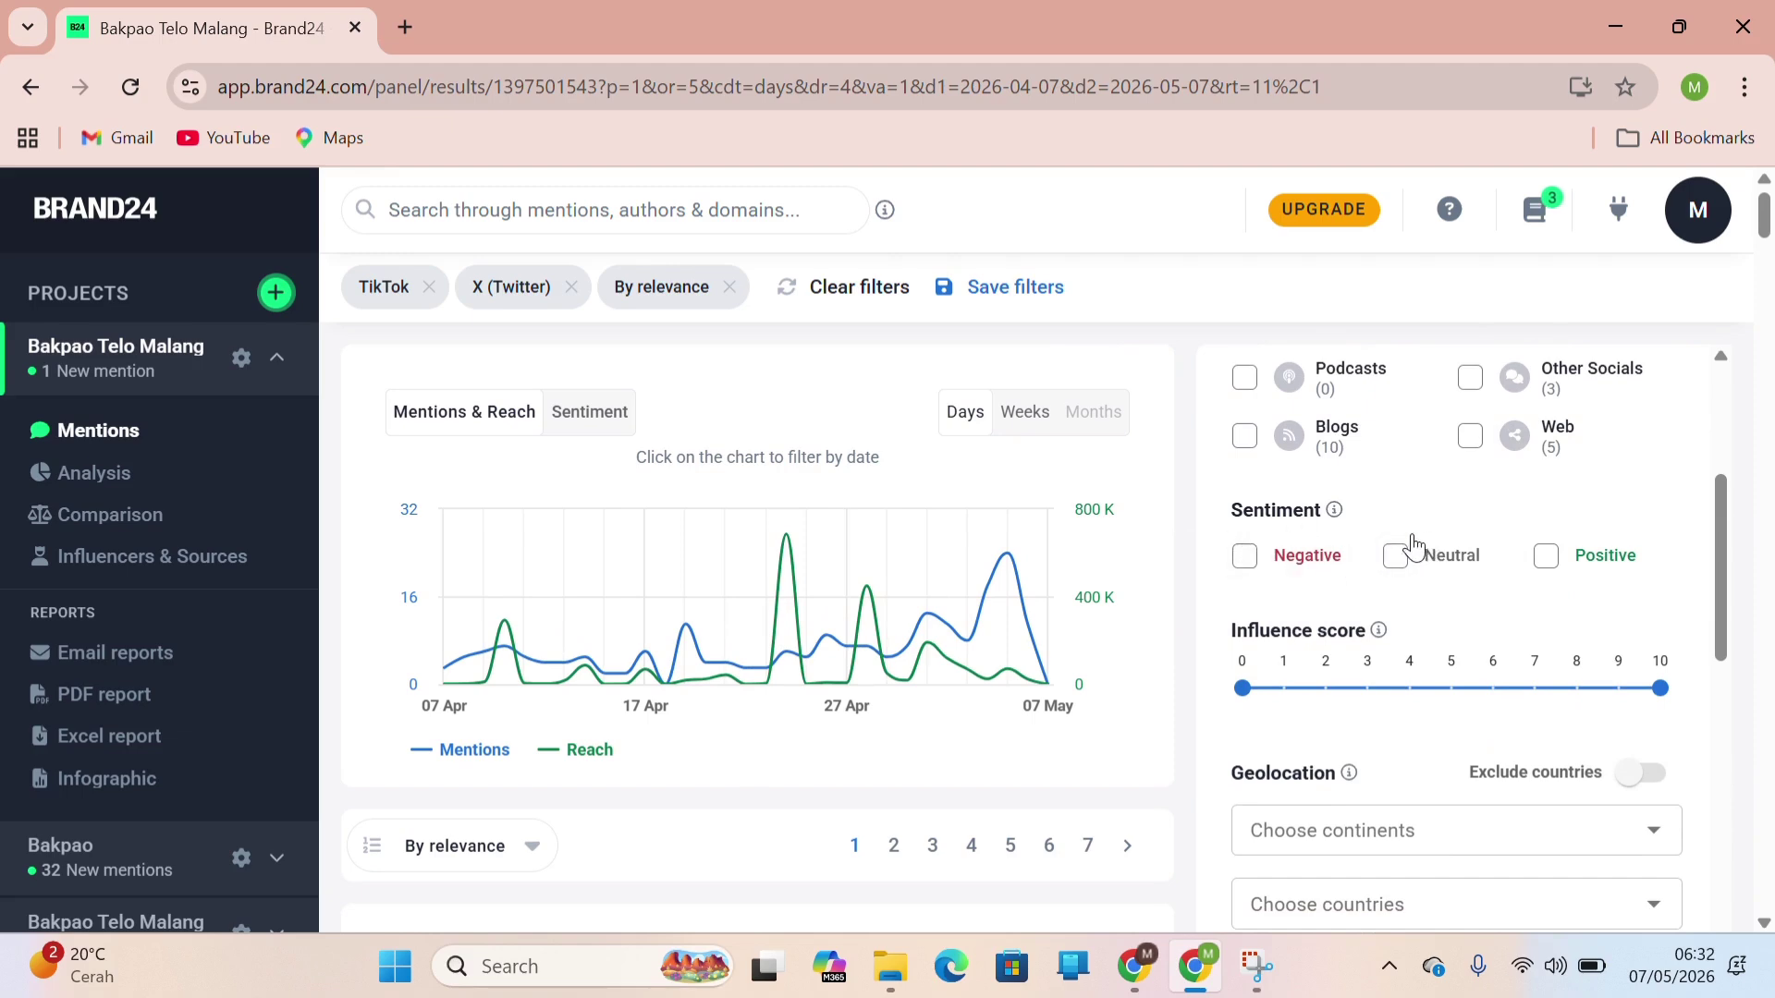
scroll(931, 731, "down", 7)
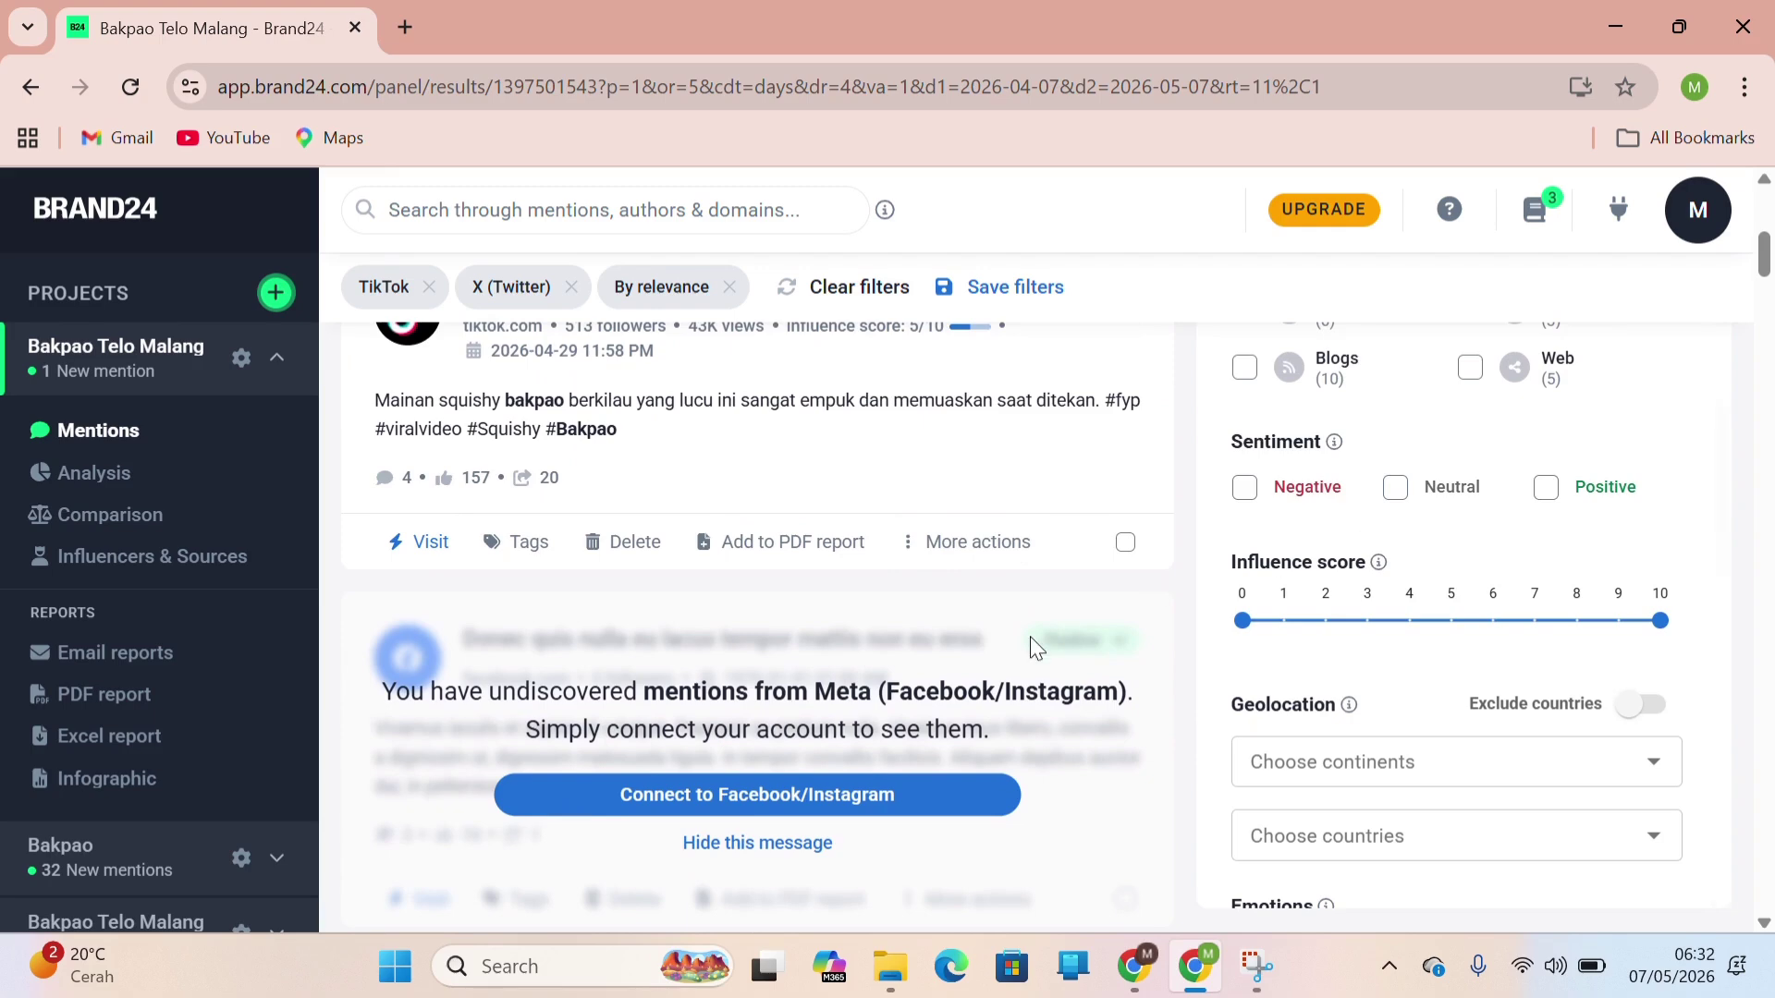
scroll(1037, 646, "down", 4)
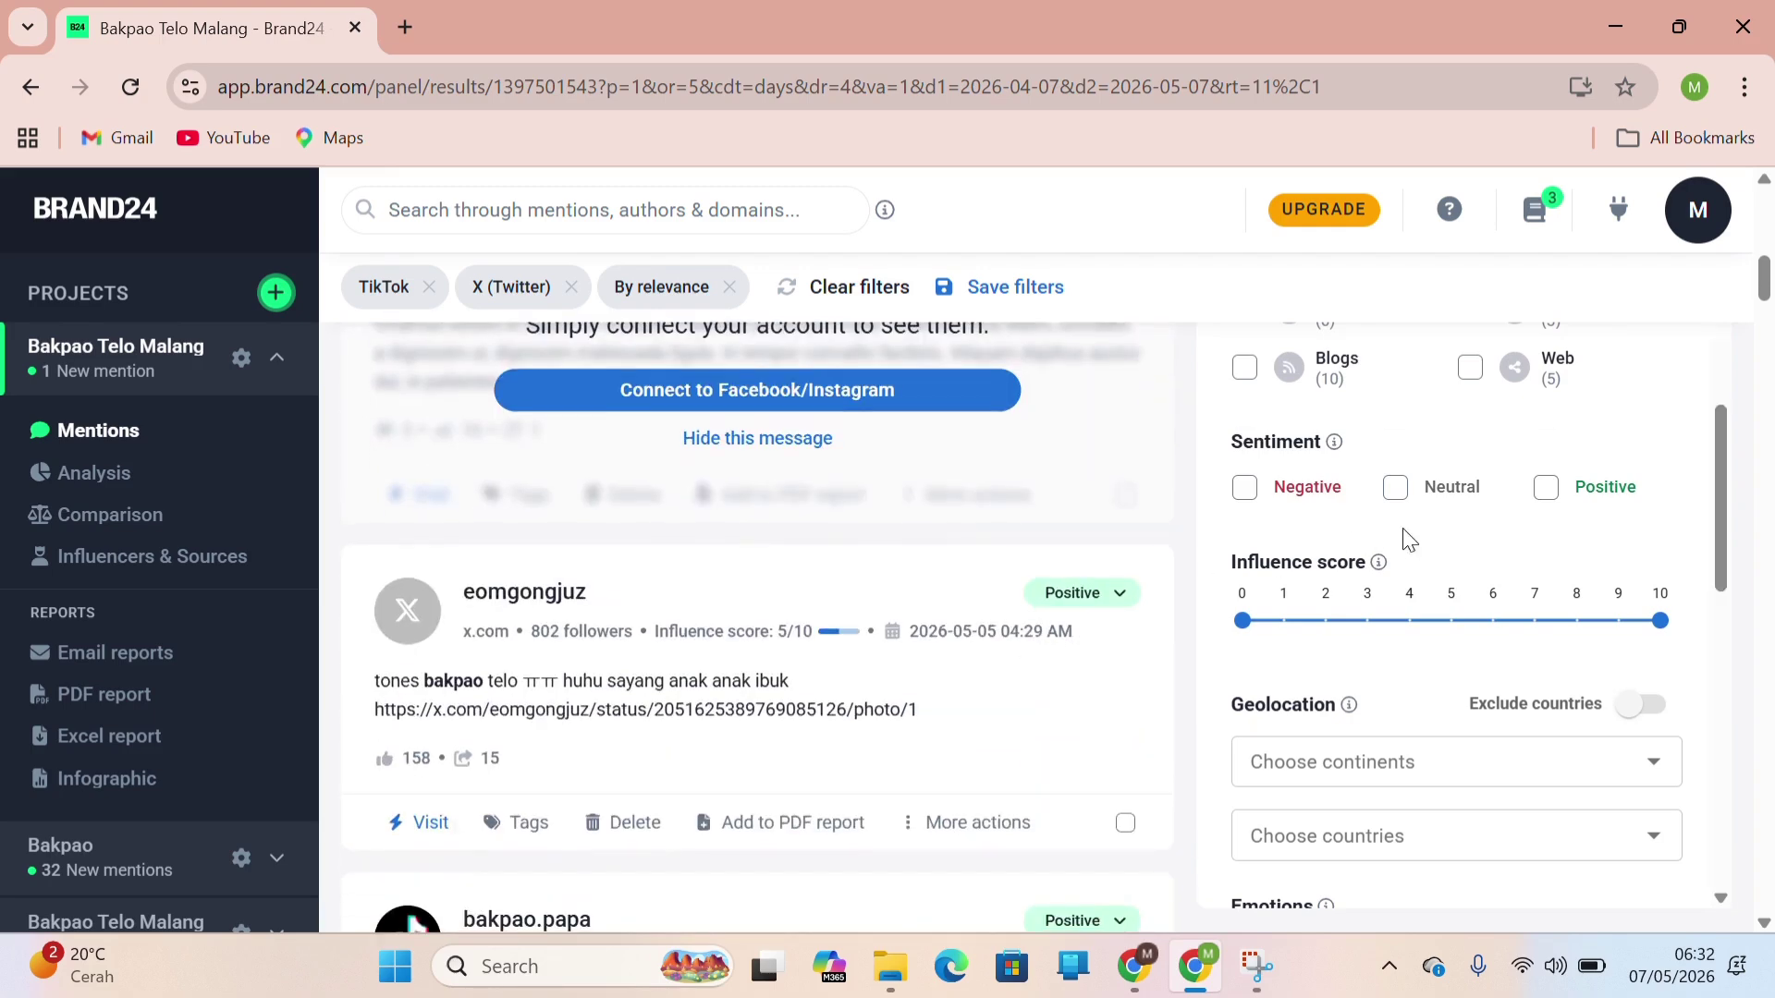
left_click(1543, 489)
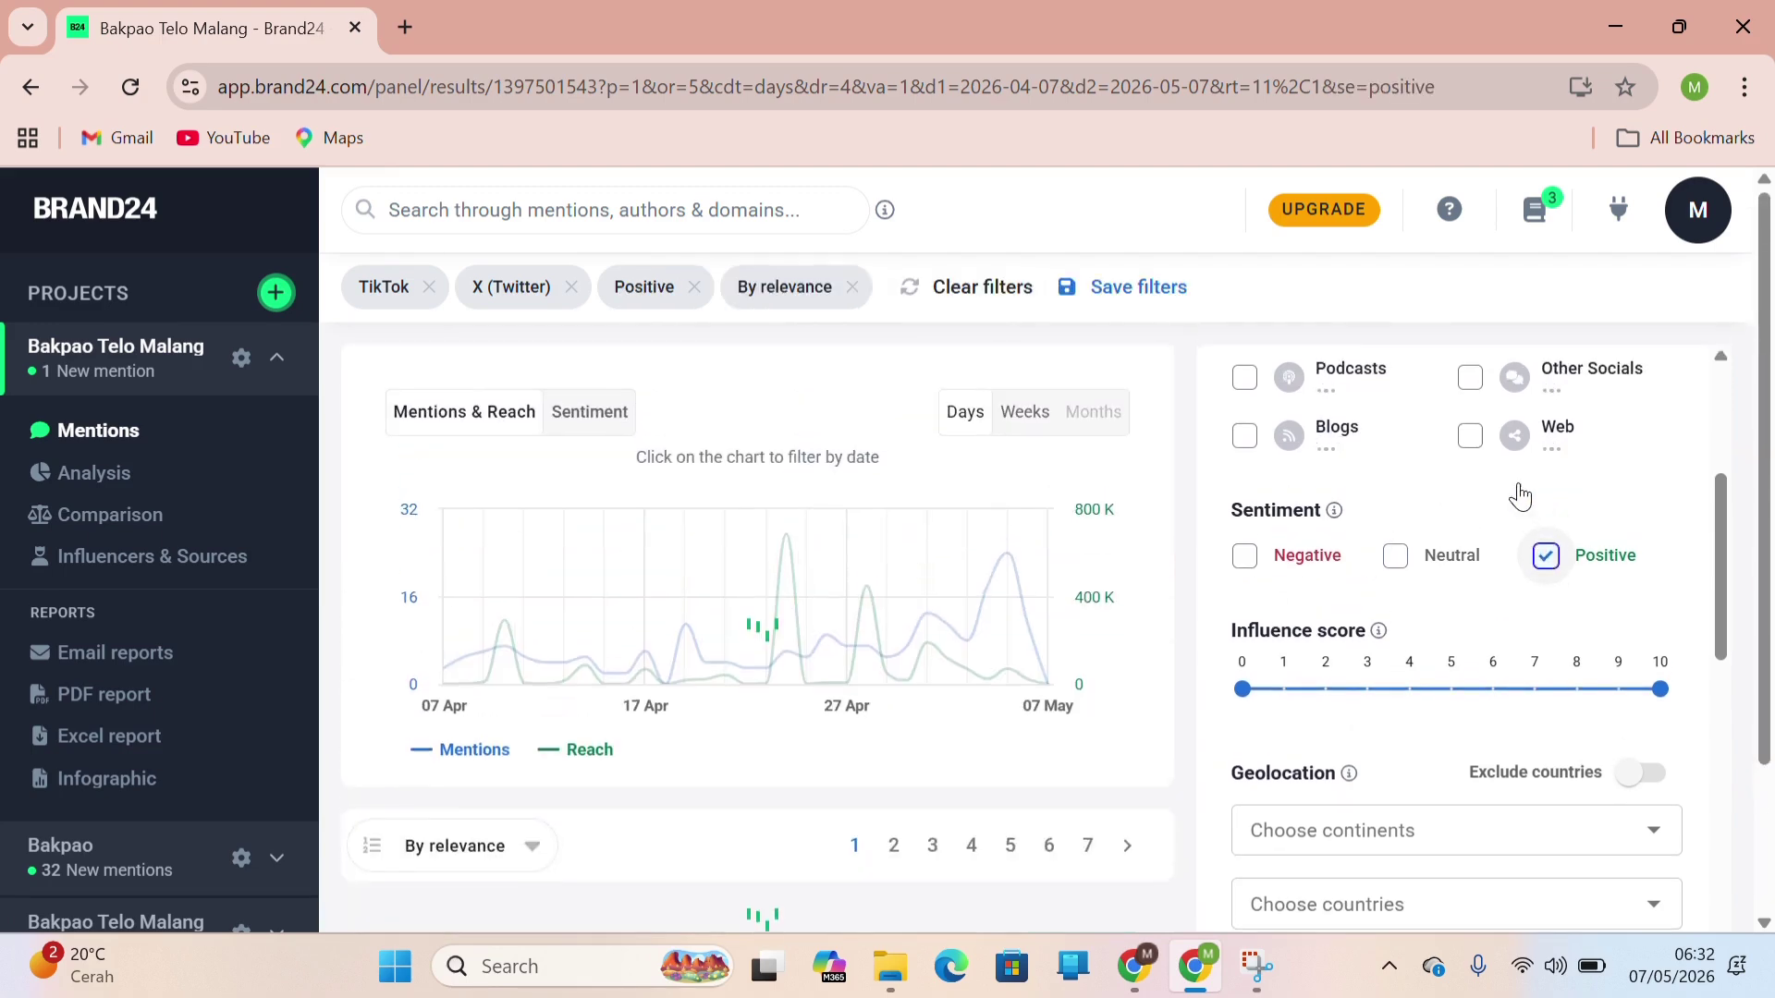
Examine the positive mentions from TikTok and X (Twitter) in the results list.
scroll(945, 674, "down", 4)
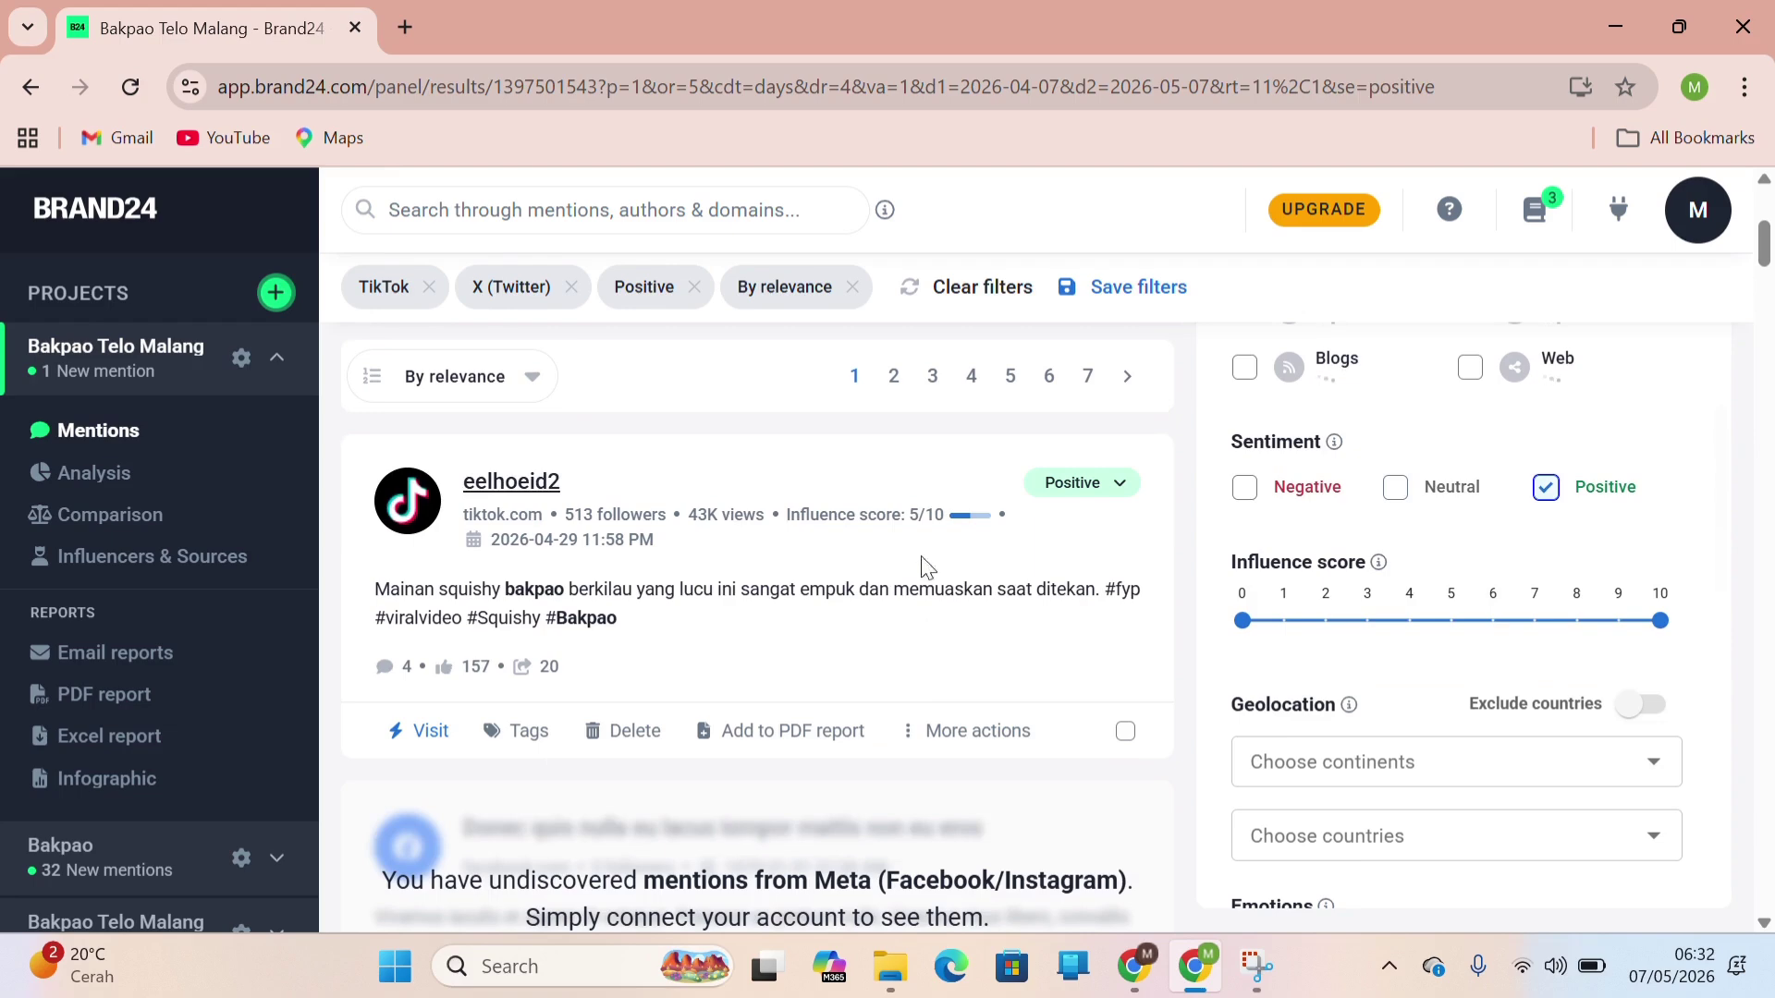
scroll(799, 796, "down", 6)
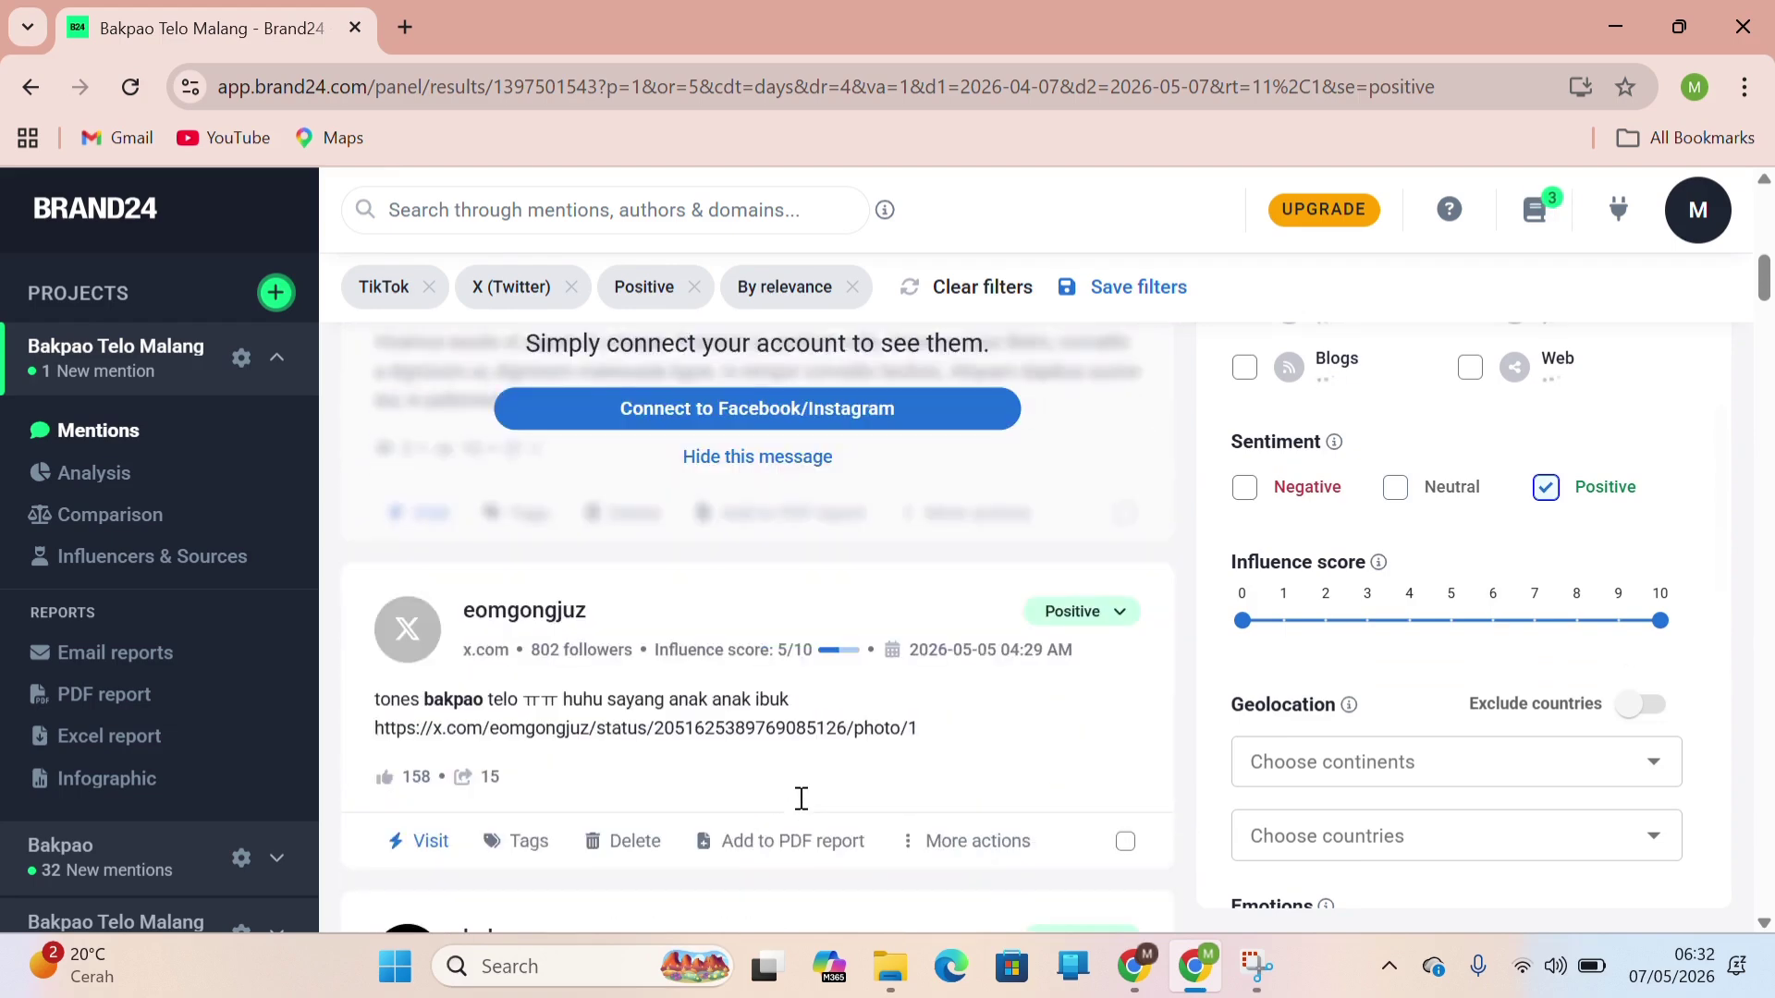
scroll(801, 797, "down", 8)
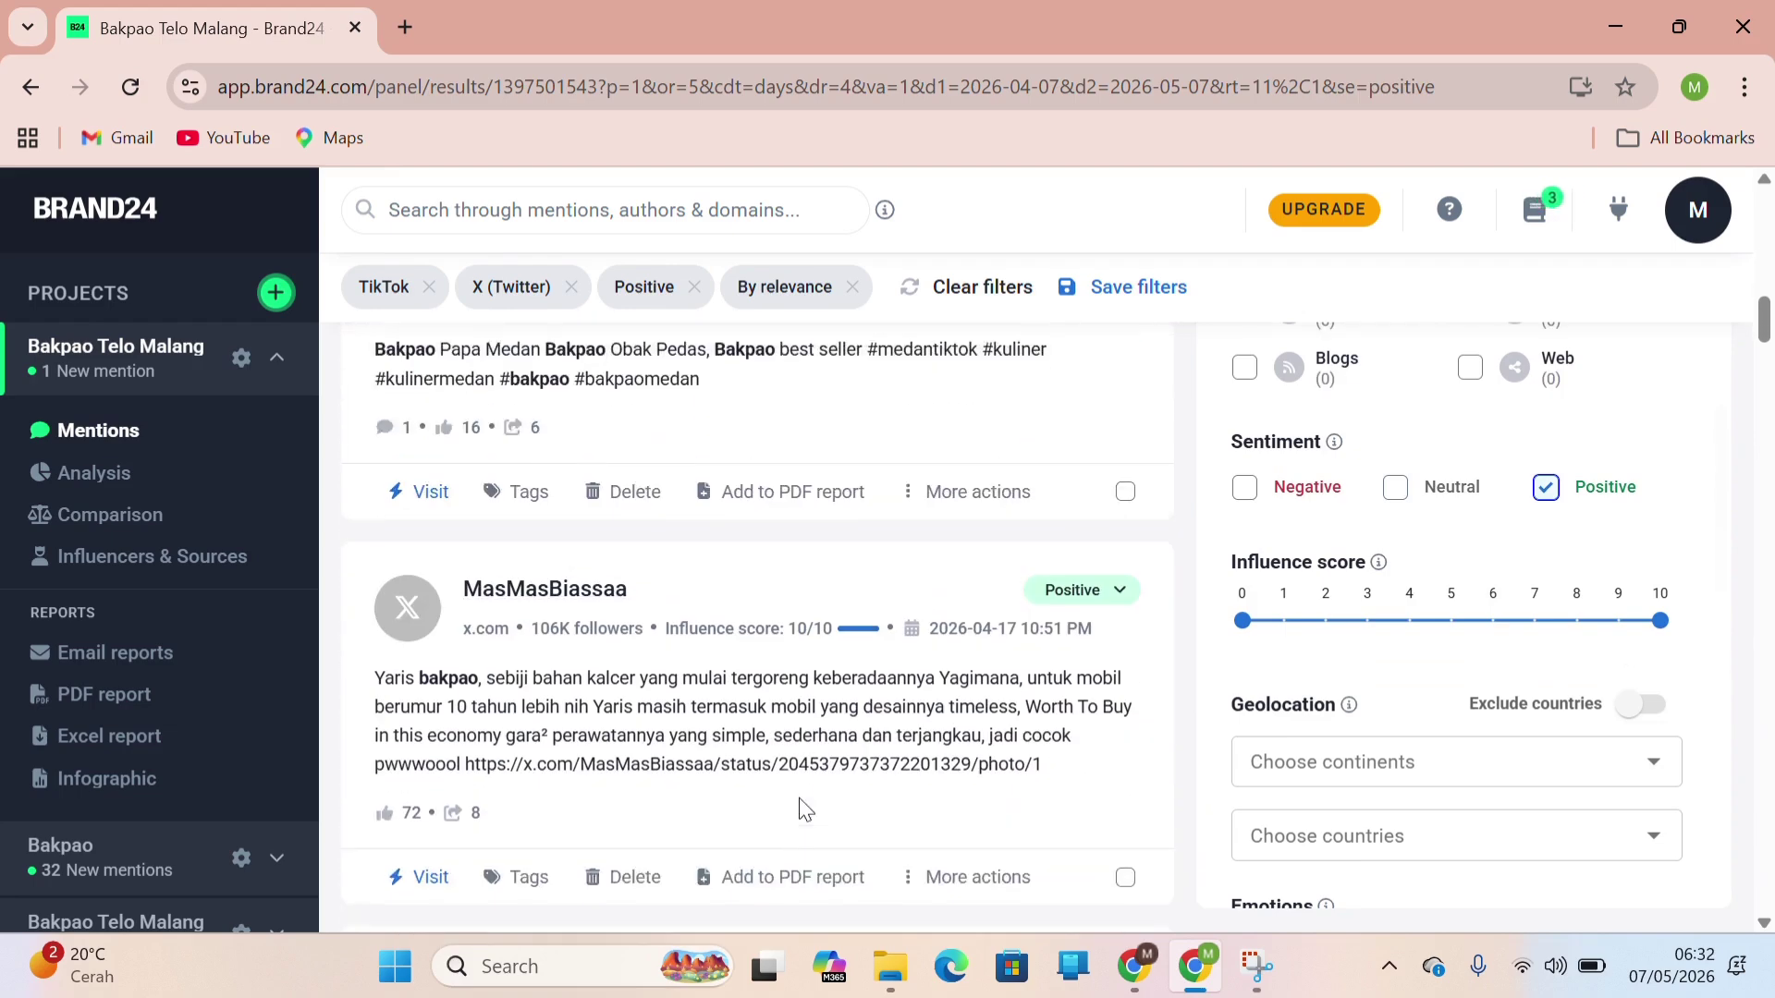
scroll(800, 803, "up", 1)
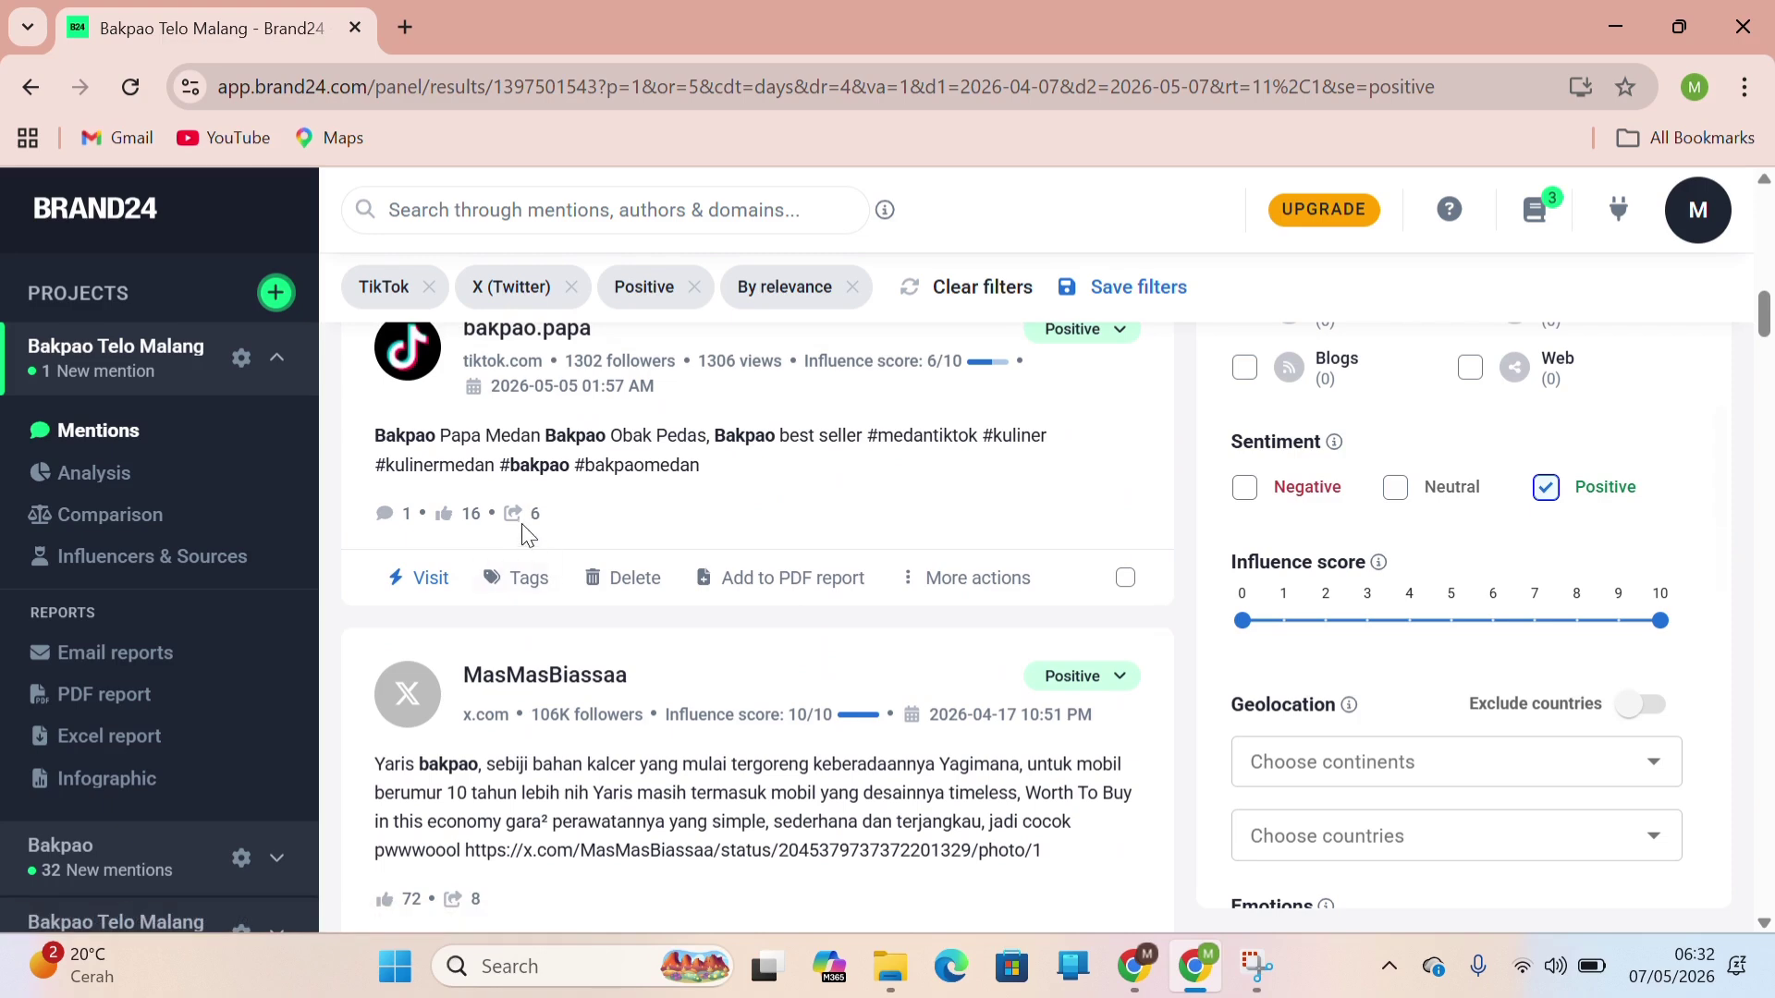
scroll(844, 479, "down", 4)
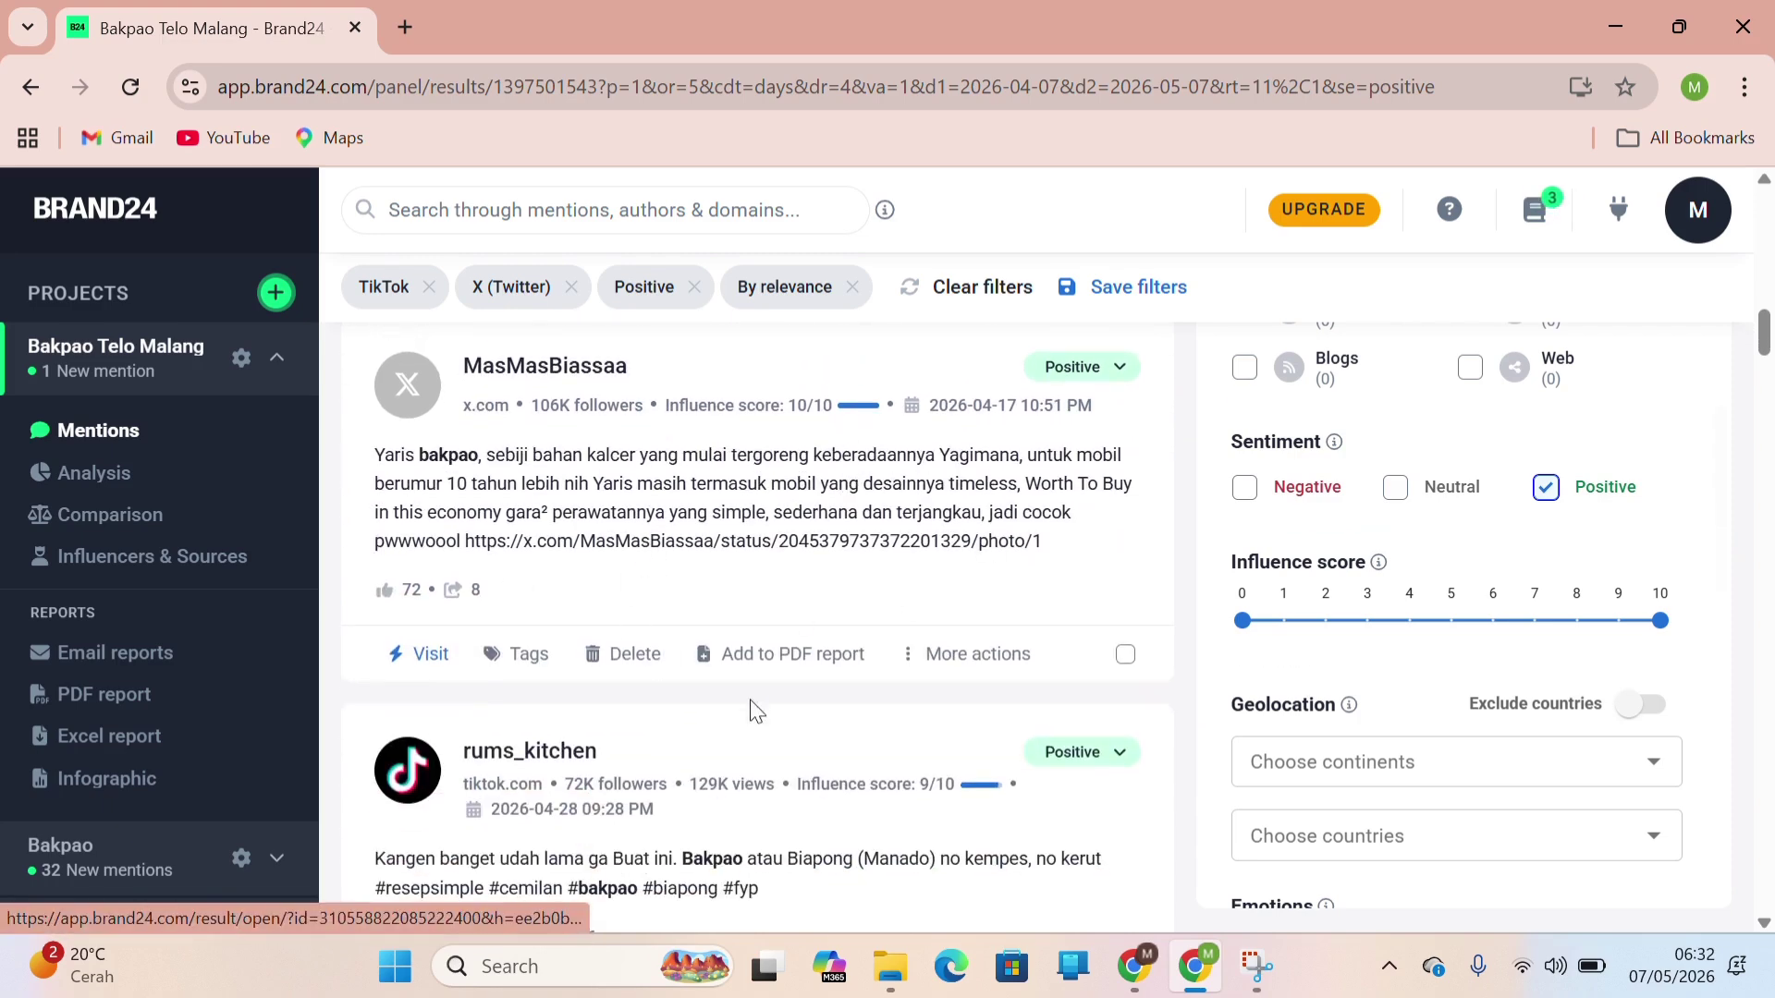
scroll(756, 711, "down", 5)
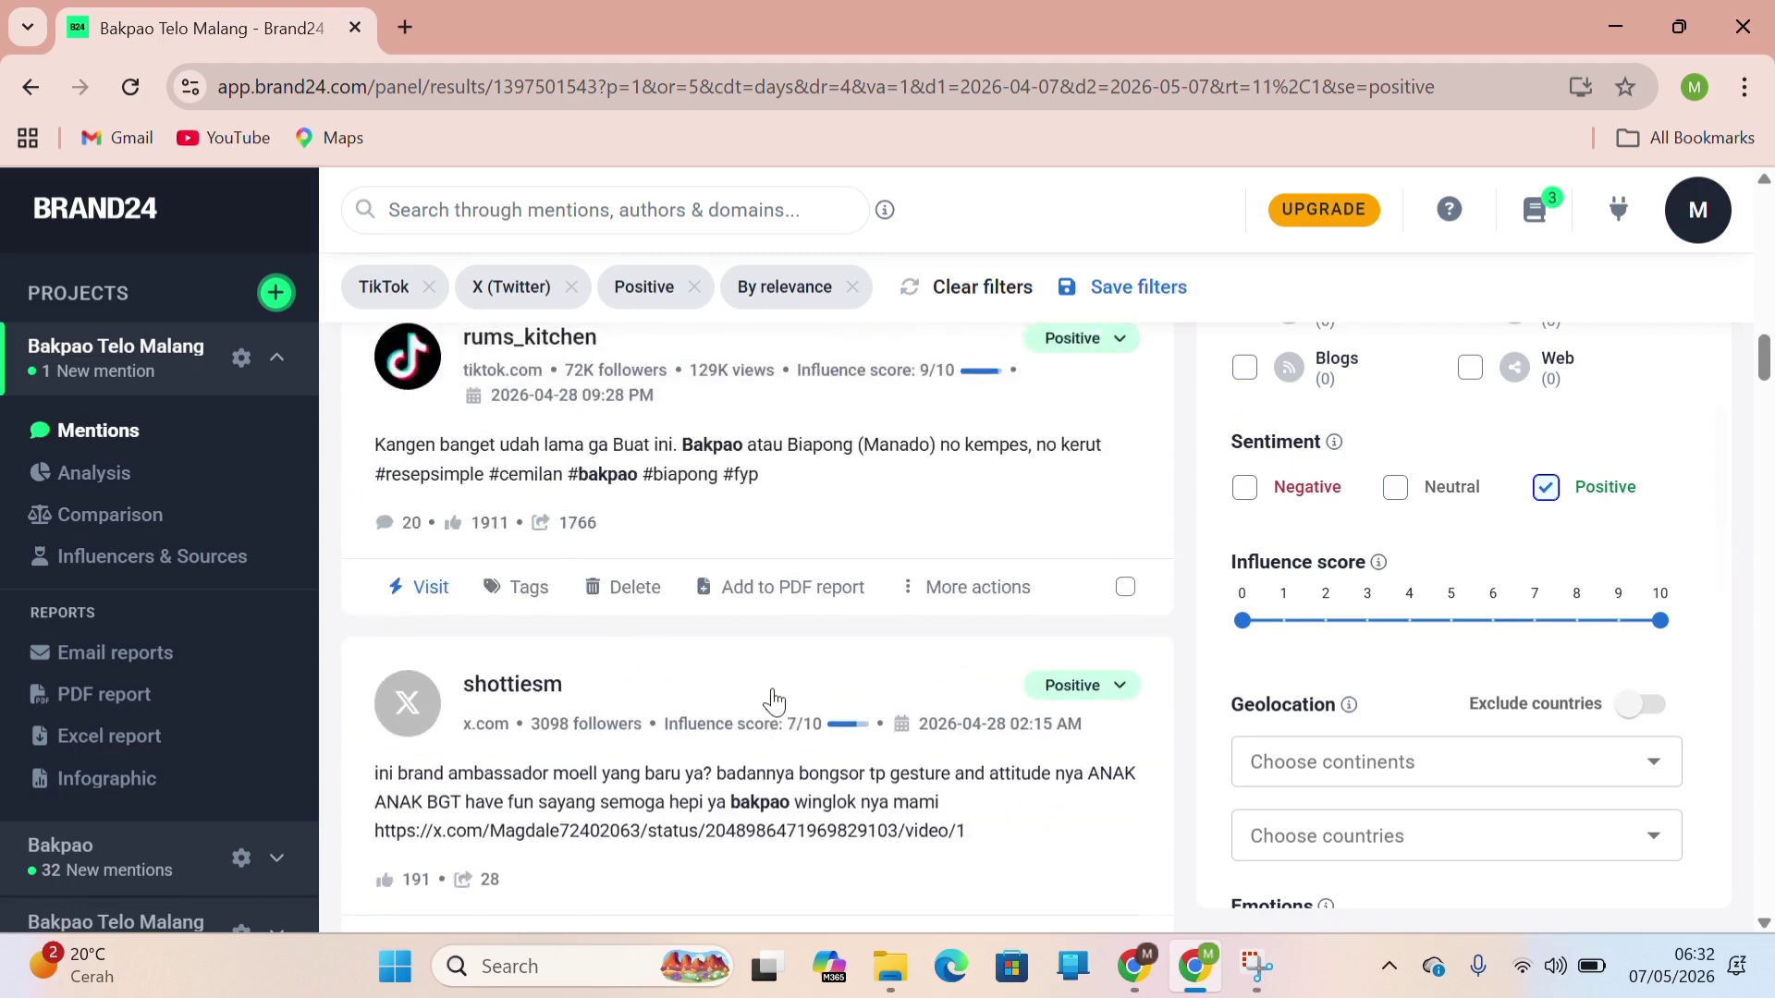
Add Negative to the sentiment filter alongside Positive.
scroll(774, 700, "up", 3)
scroll(1326, 531, "up", 1)
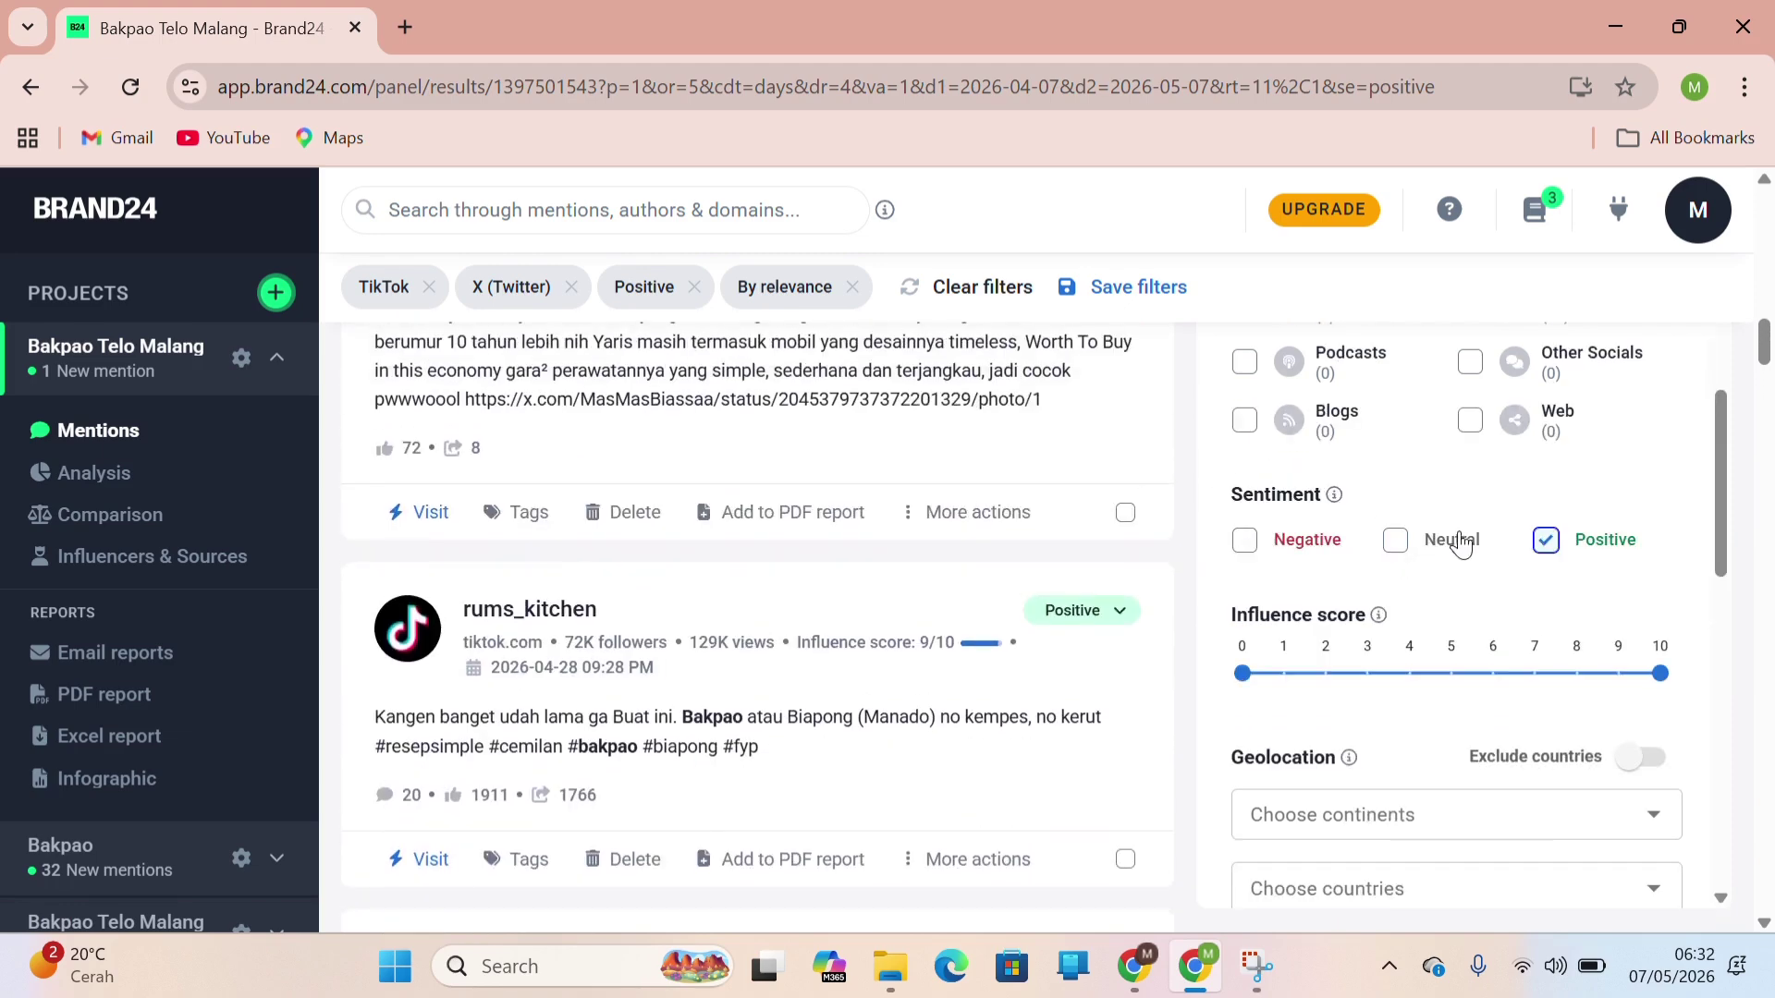
left_click(1245, 543)
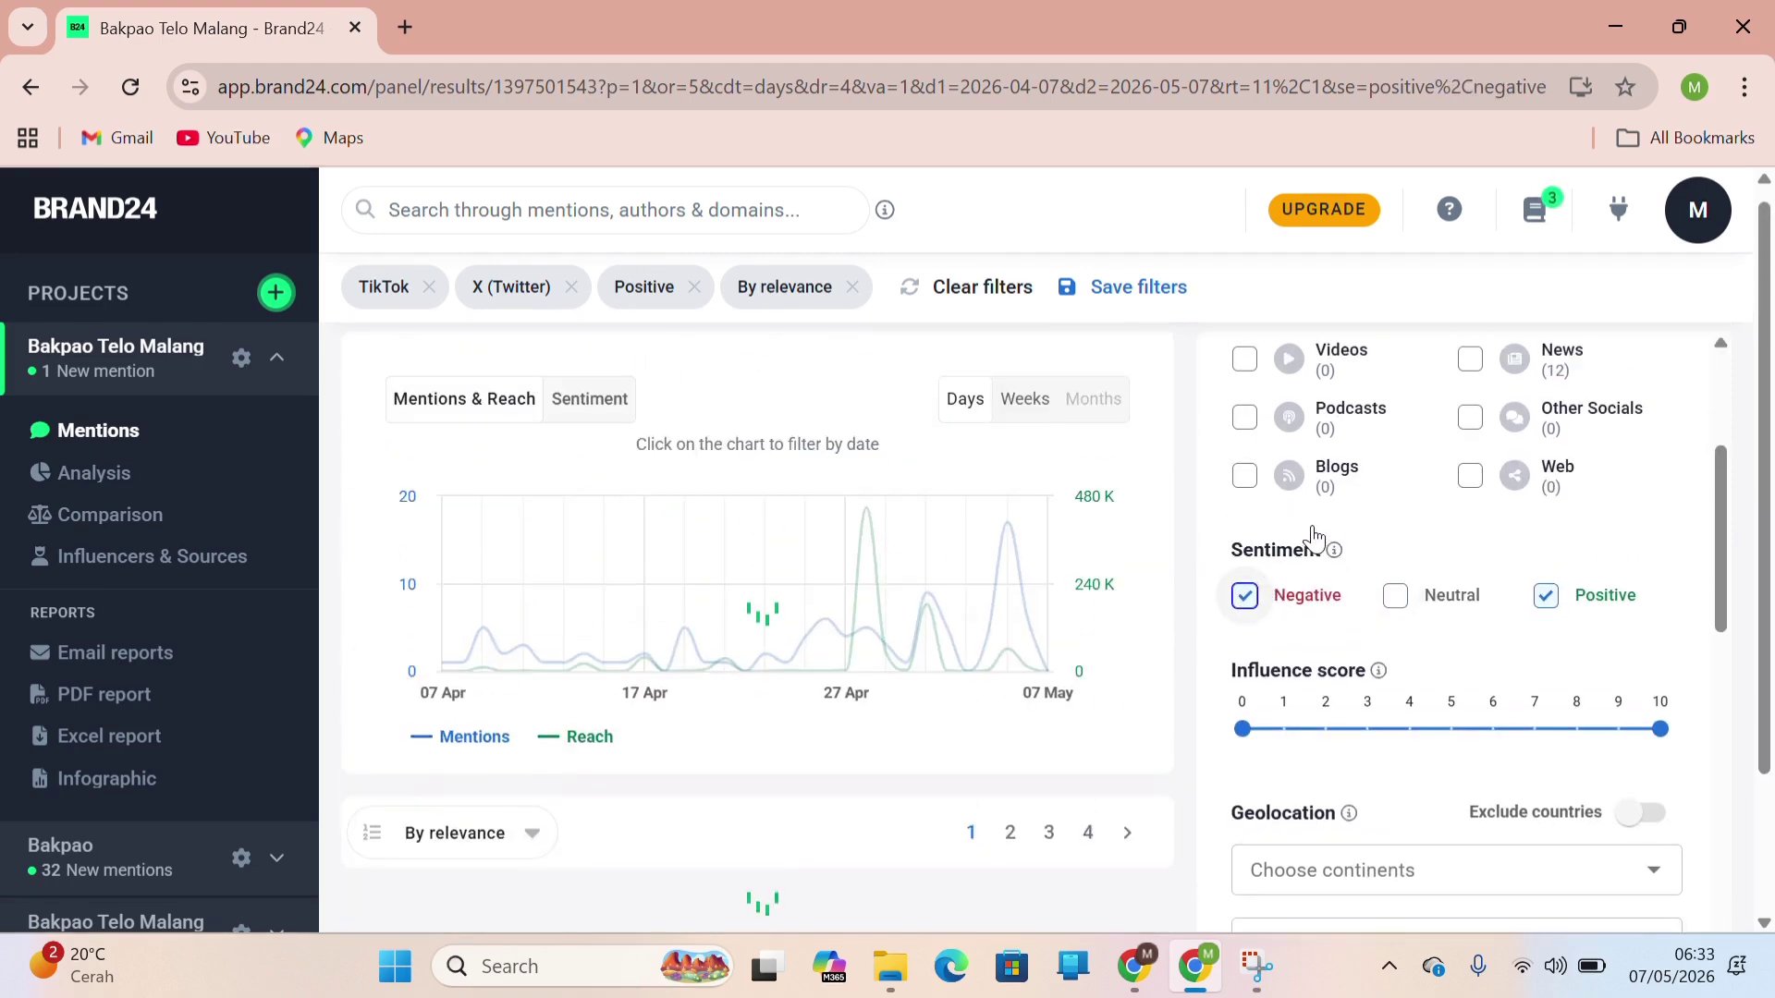
Narrow the sentiment filter to Negative only and review the negative TikTok and X (Twitter) mentions.
left_click(1567, 611)
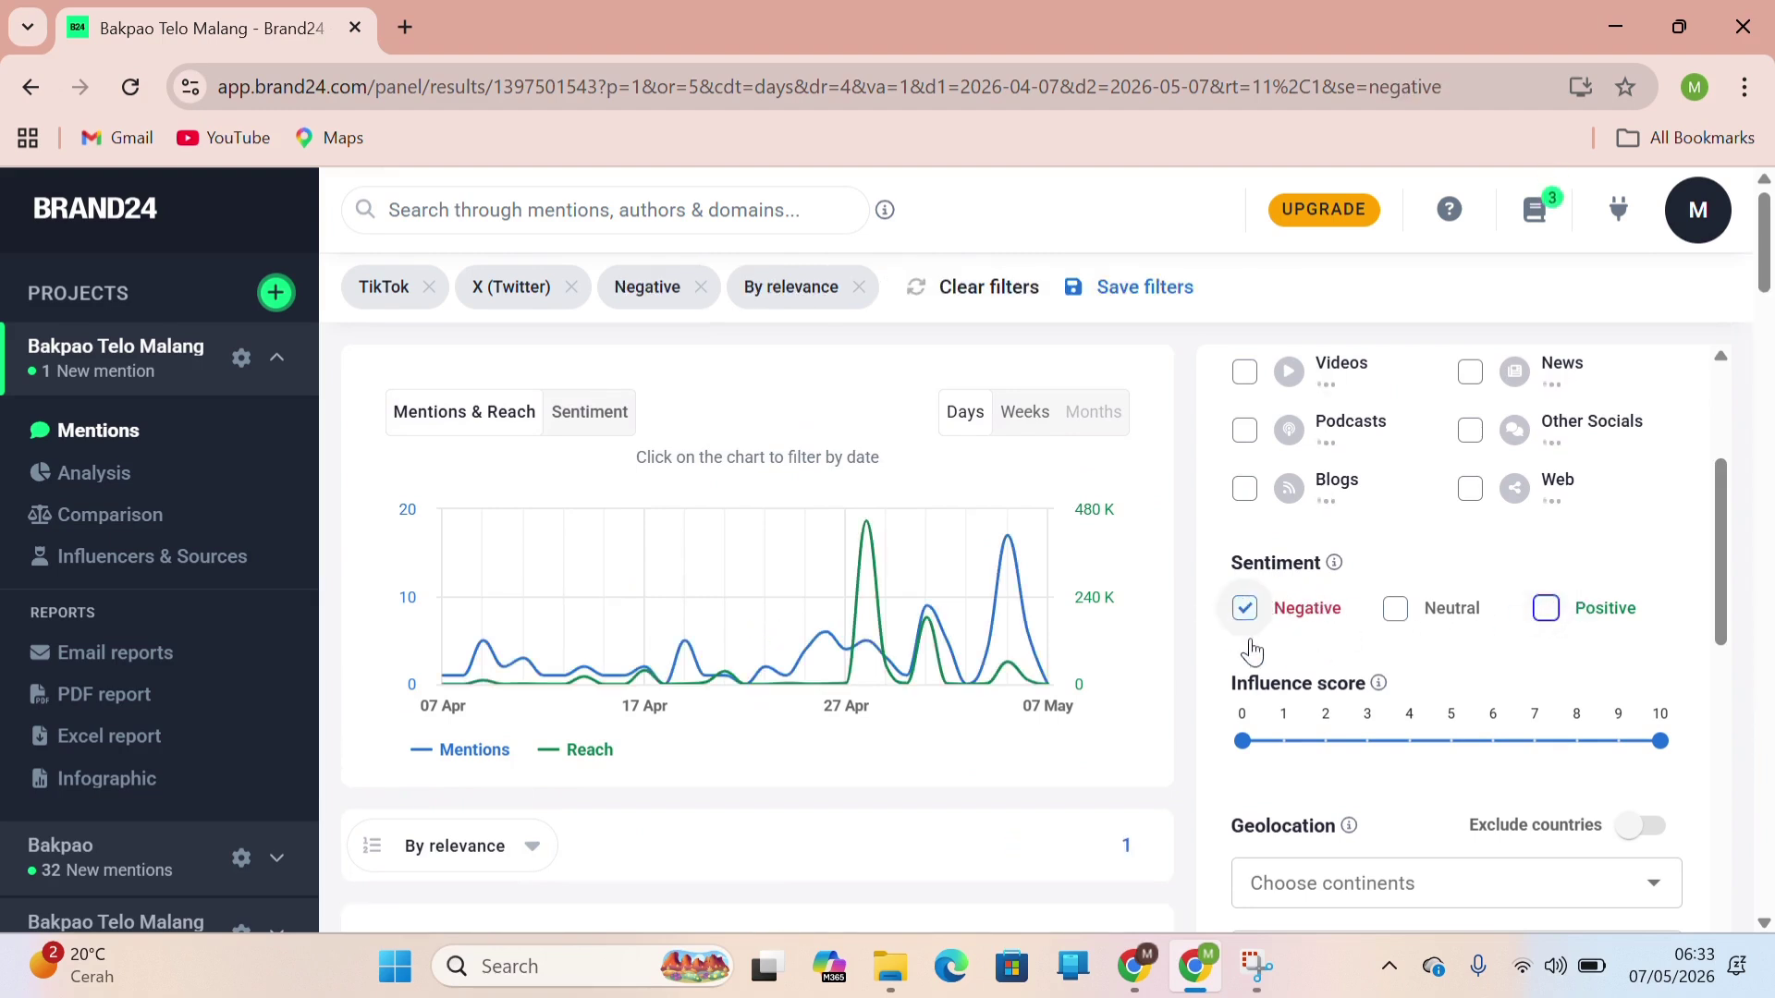
scroll(1267, 598, "down", 4)
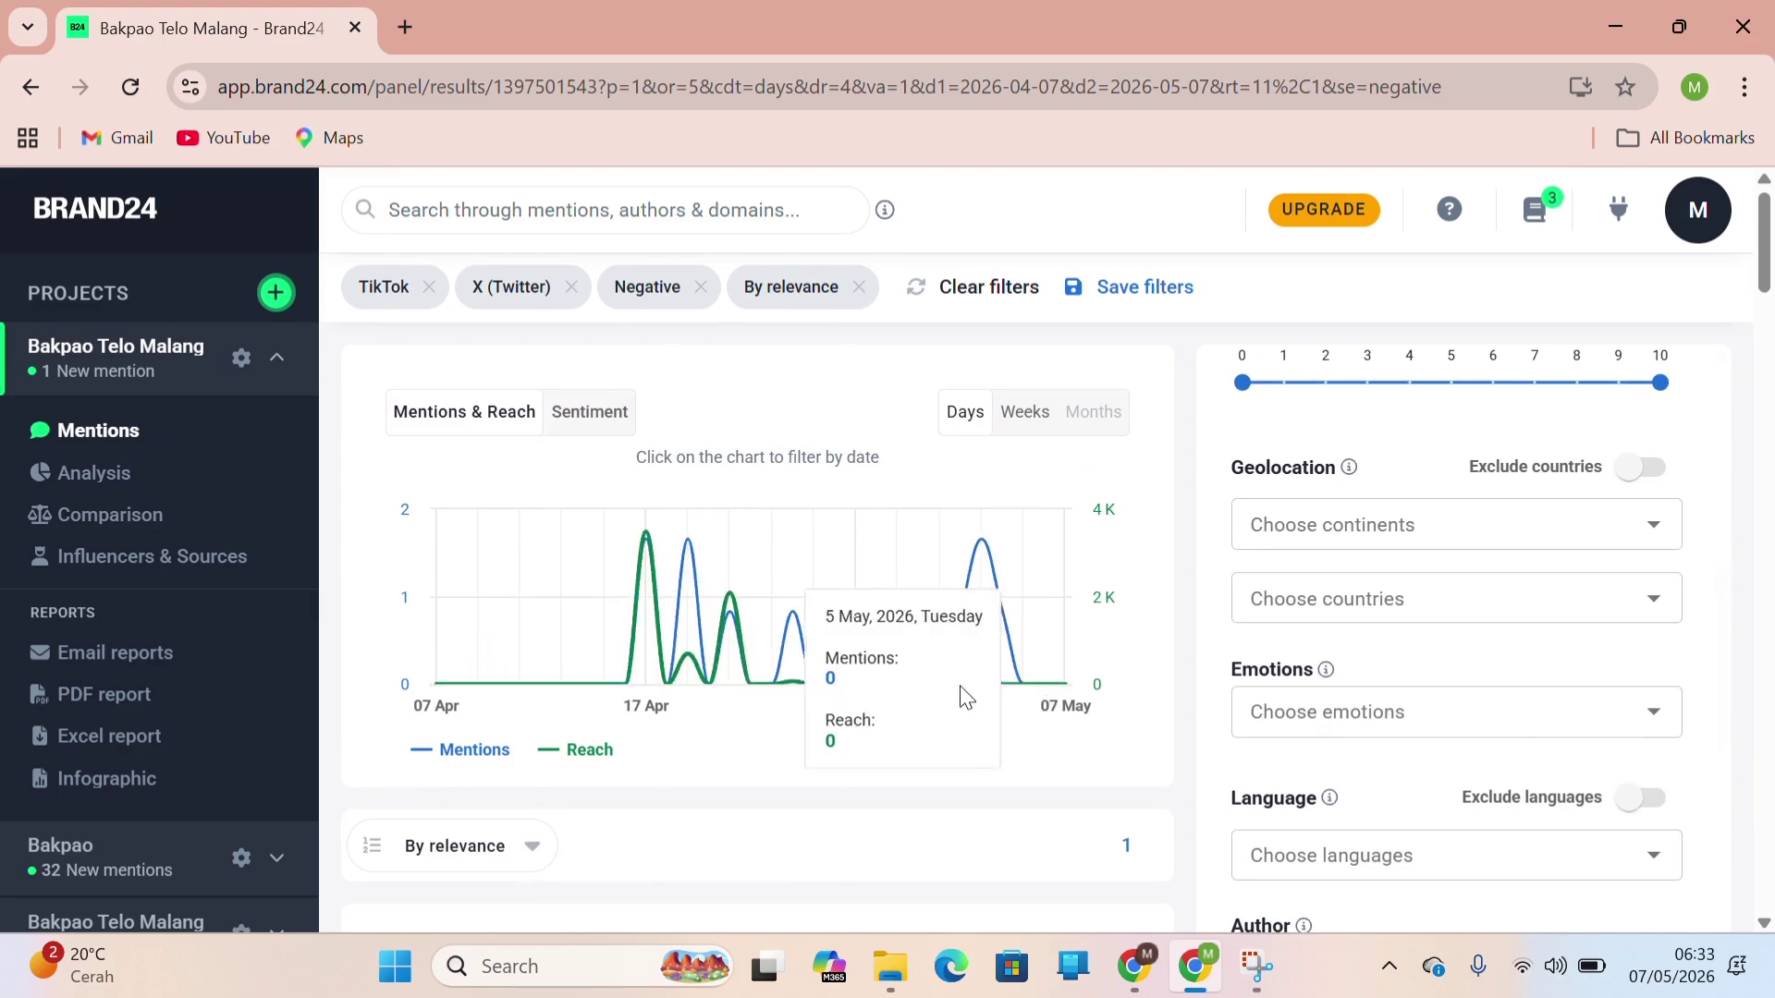
scroll(963, 694, "down", 5)
scroll(961, 689, "down", 4)
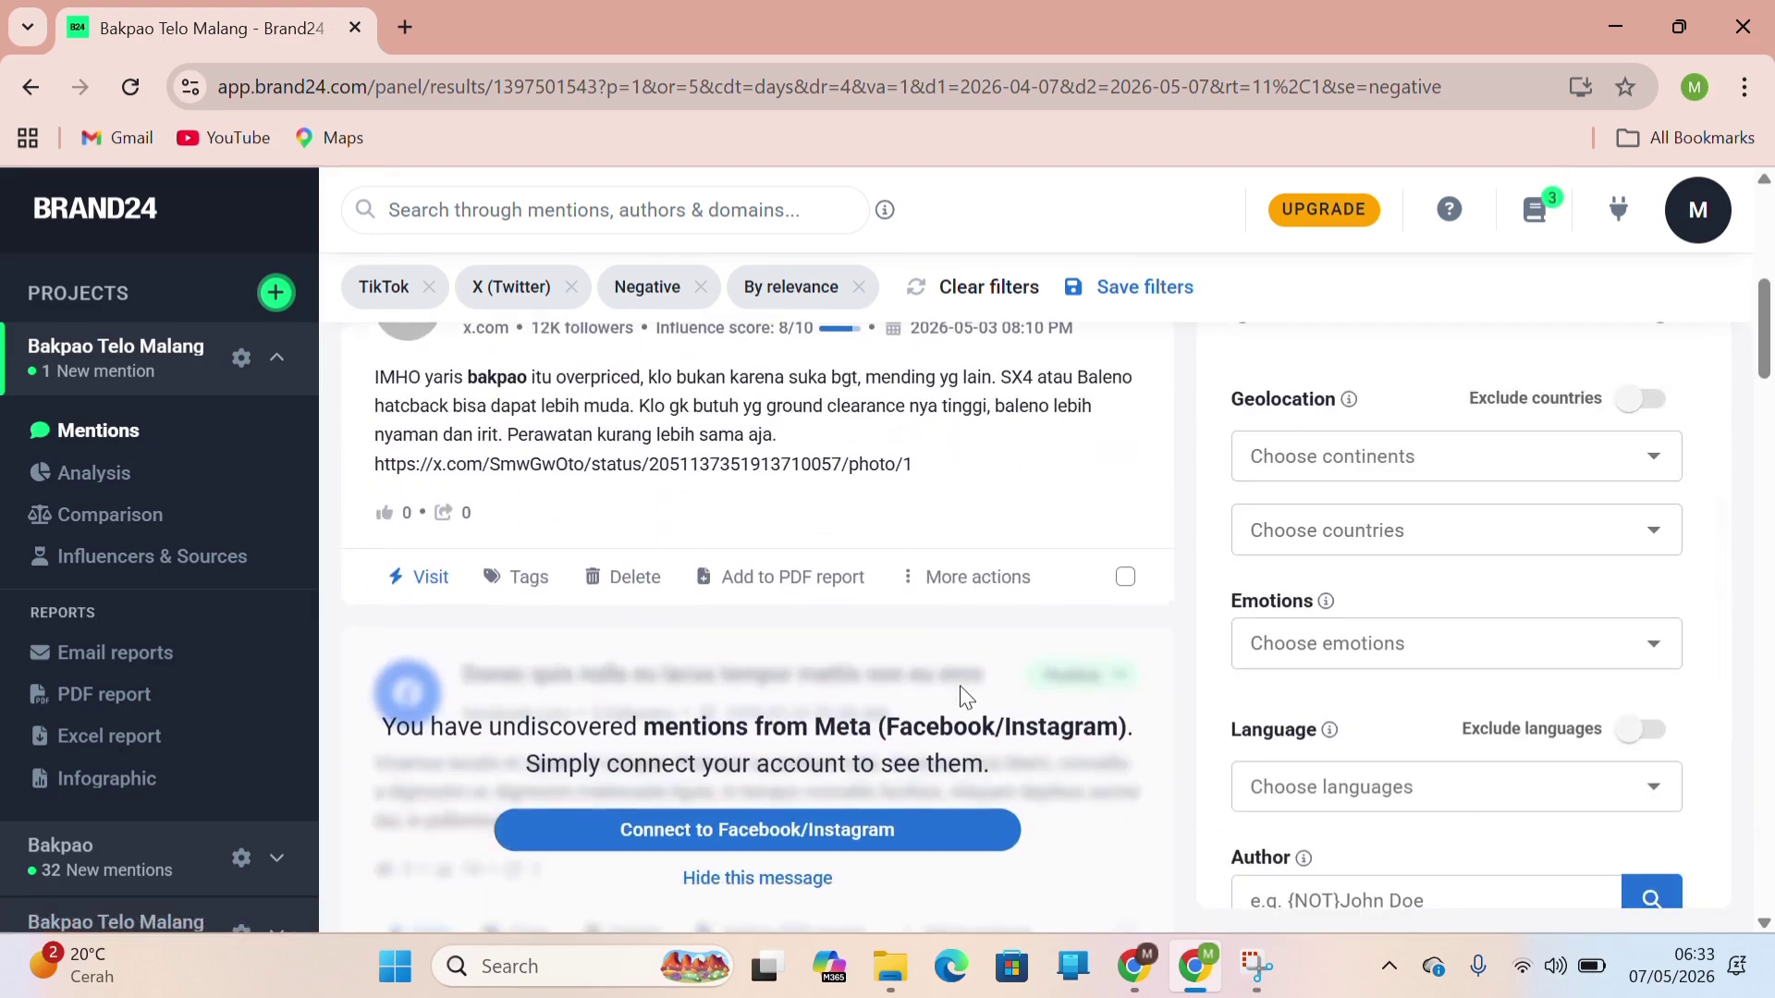
scroll(962, 700, "down", 8)
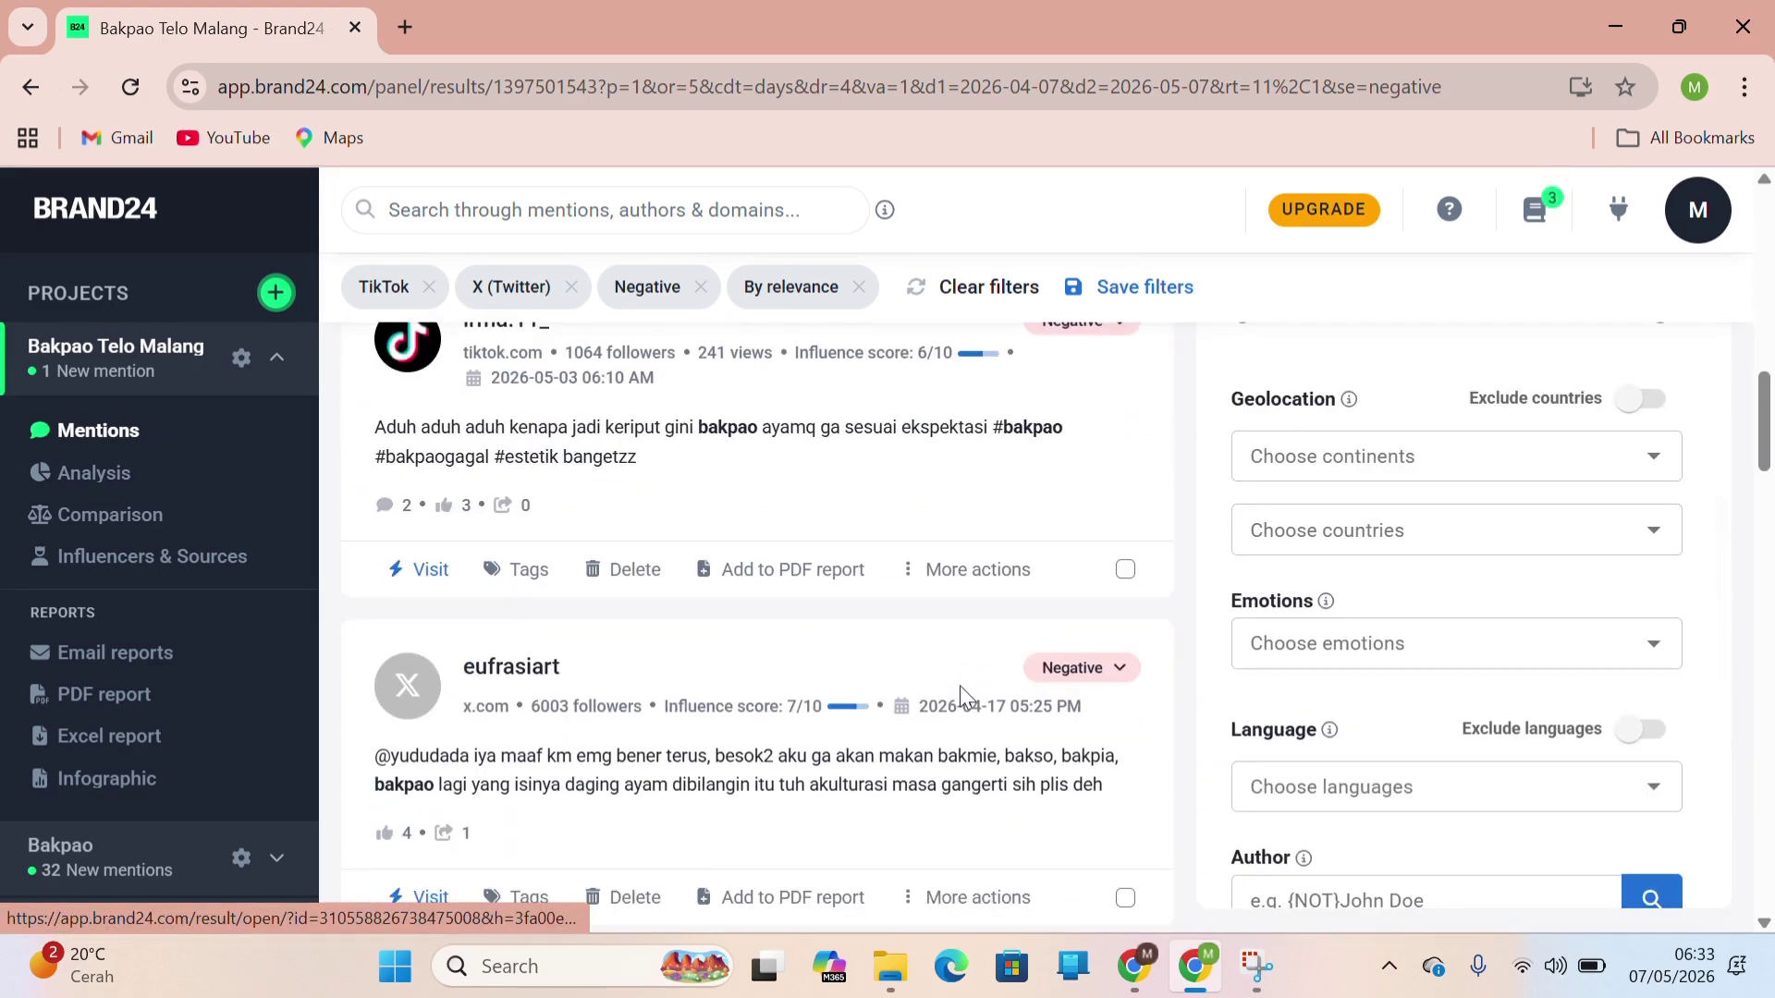
scroll(962, 700, "down", 5)
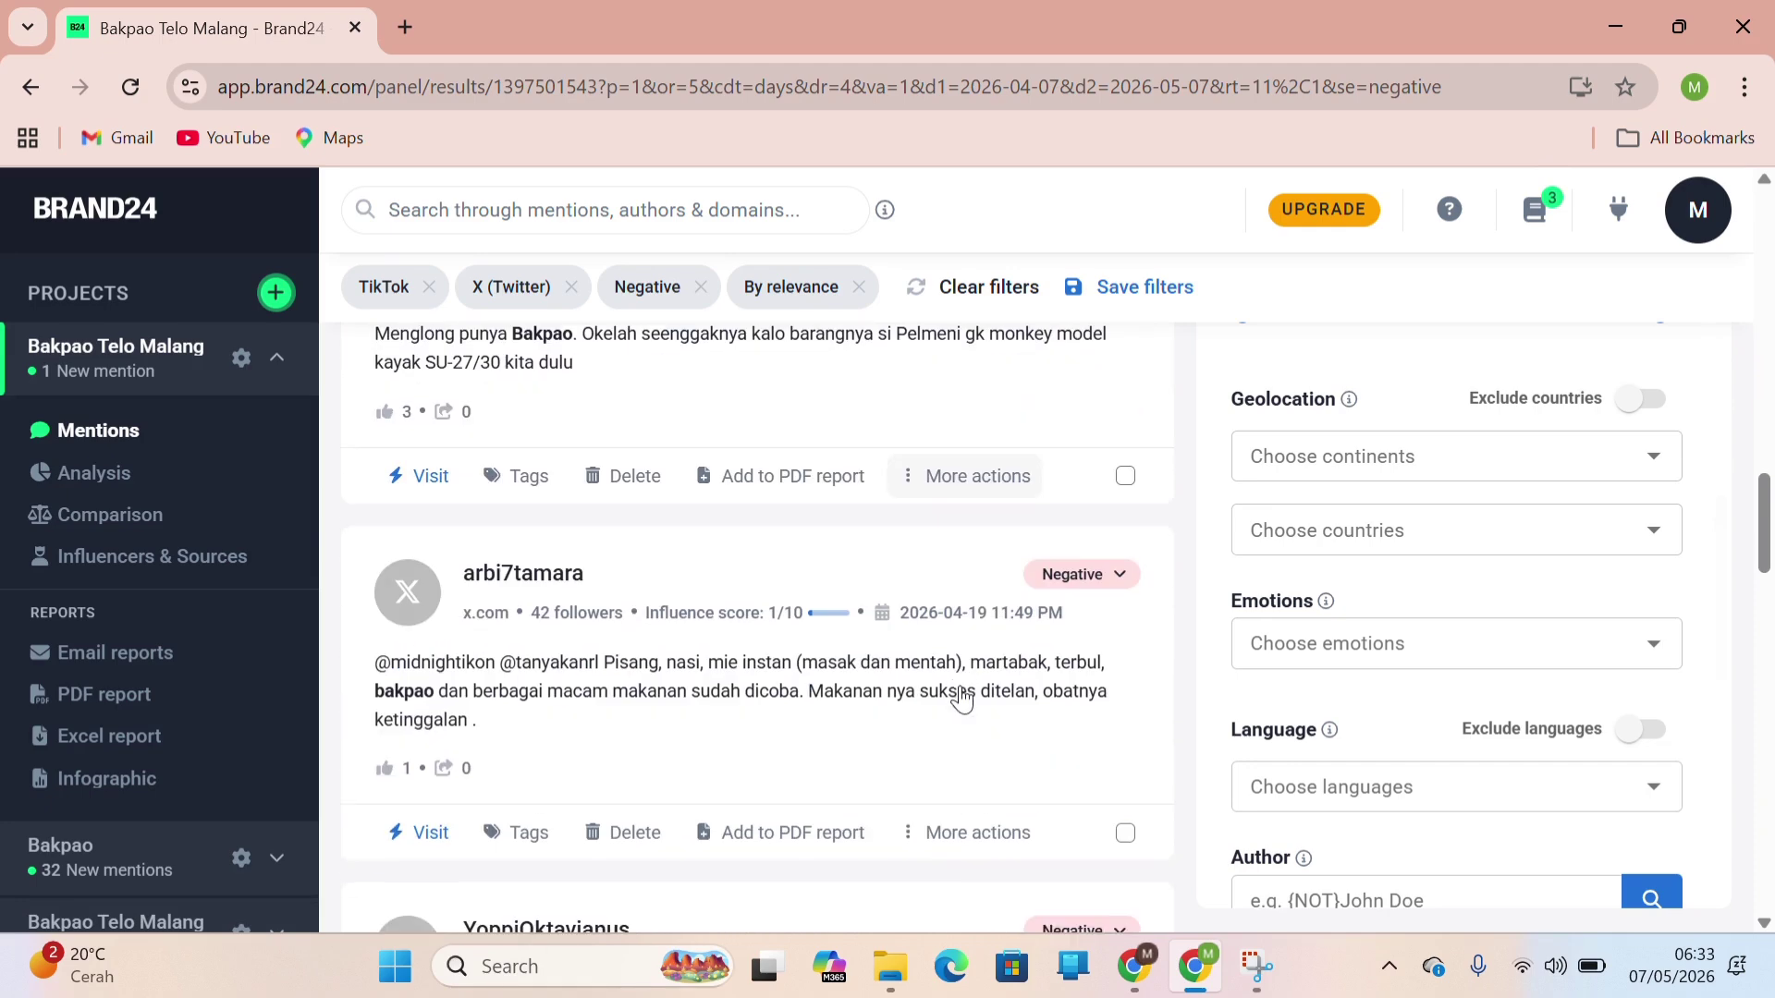
Switch the sentiment filter from Negative to Neutral only and review the neutral TikTok and X (Twitter) mentions.
scroll(1220, 626, "up", 3)
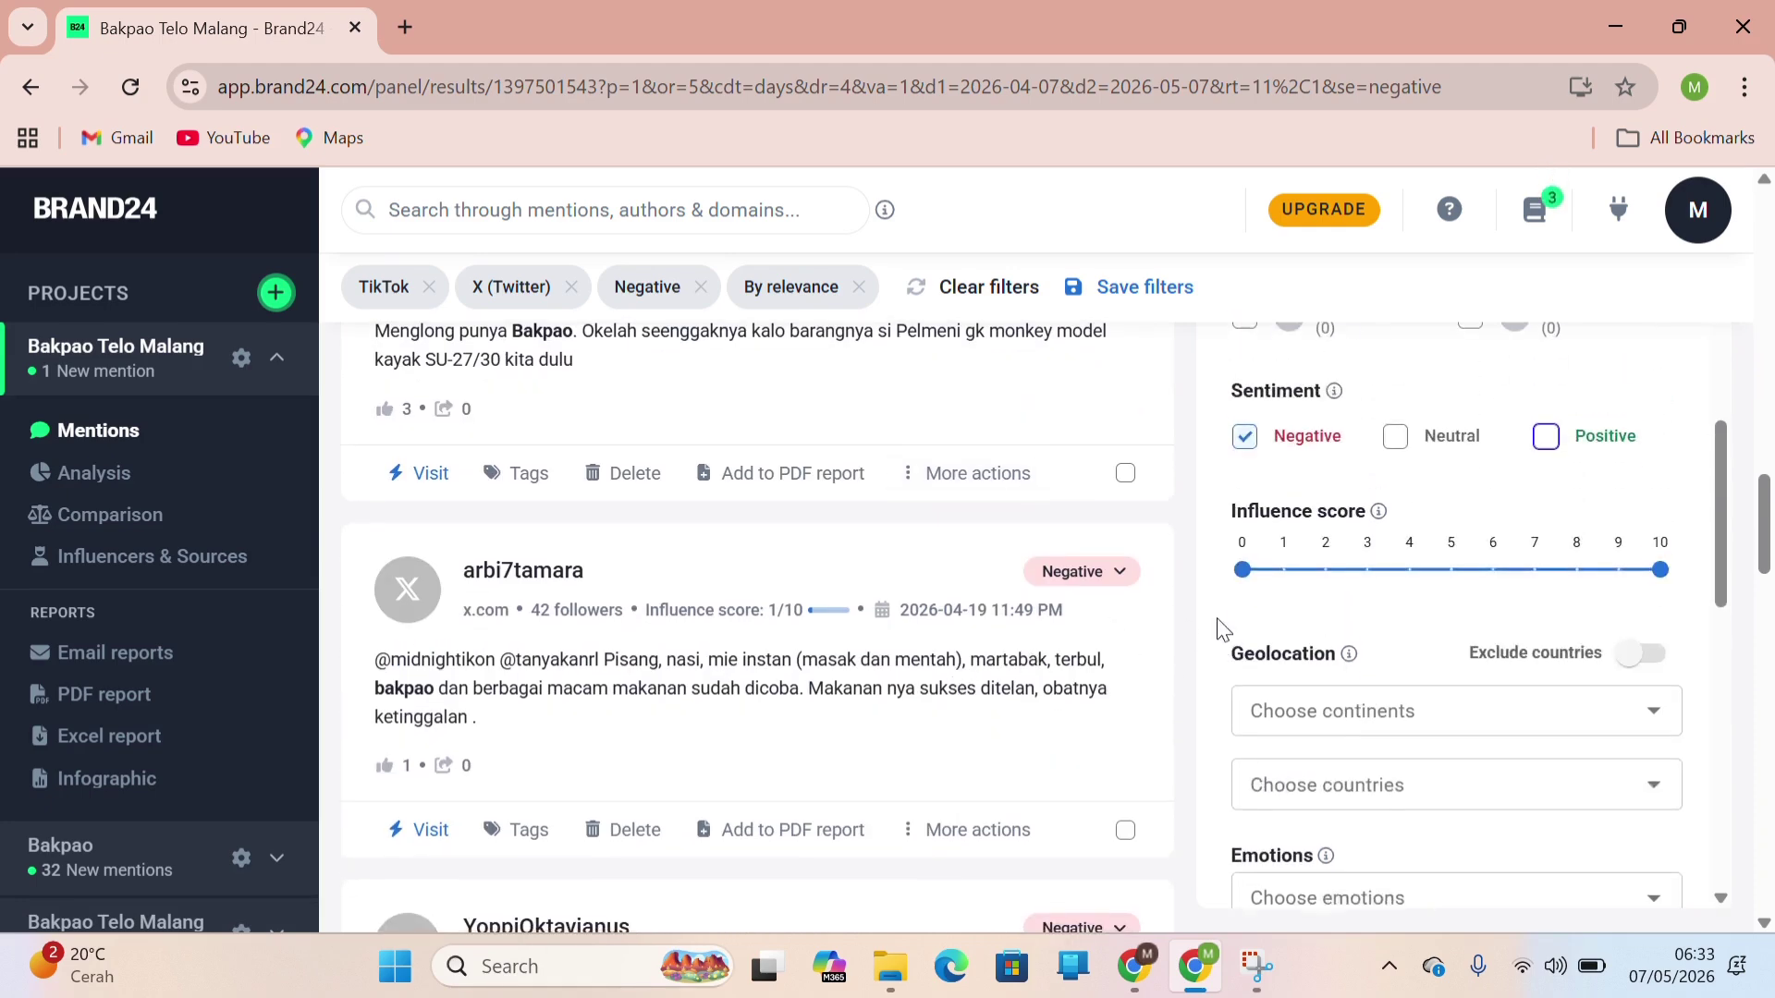
scroll(1033, 567, "up", 2)
scroll(1026, 564, "up", 4)
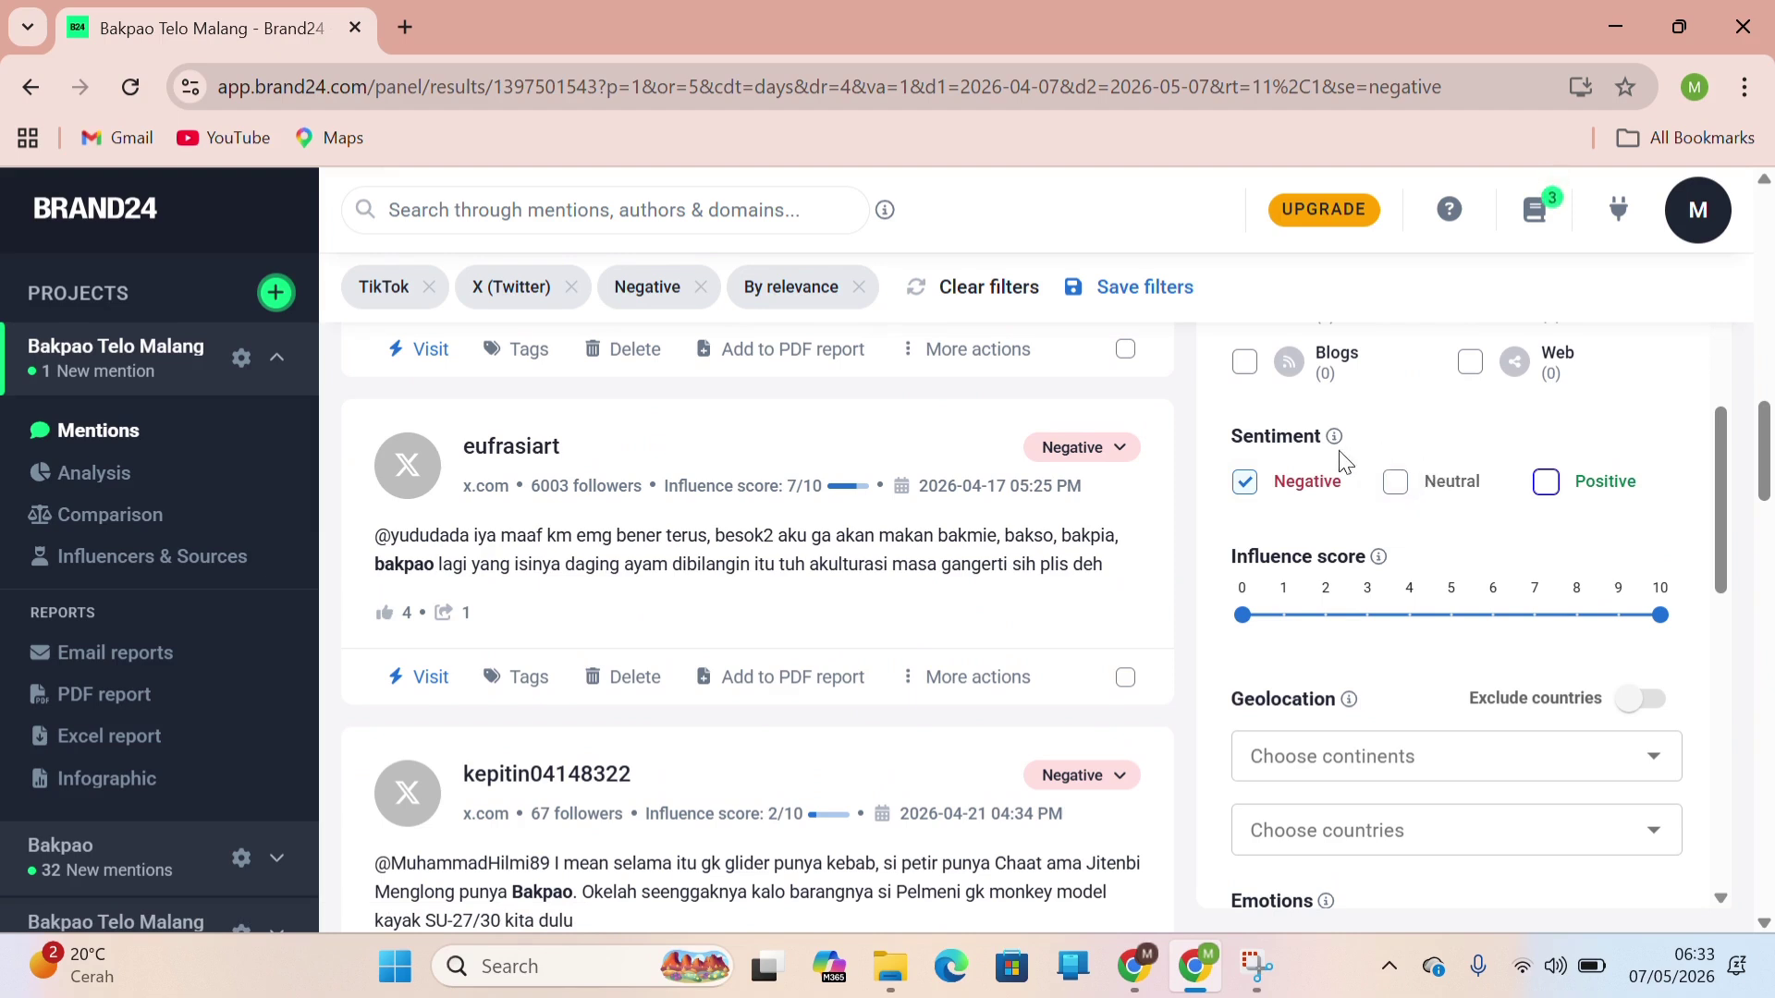
left_click(1397, 490)
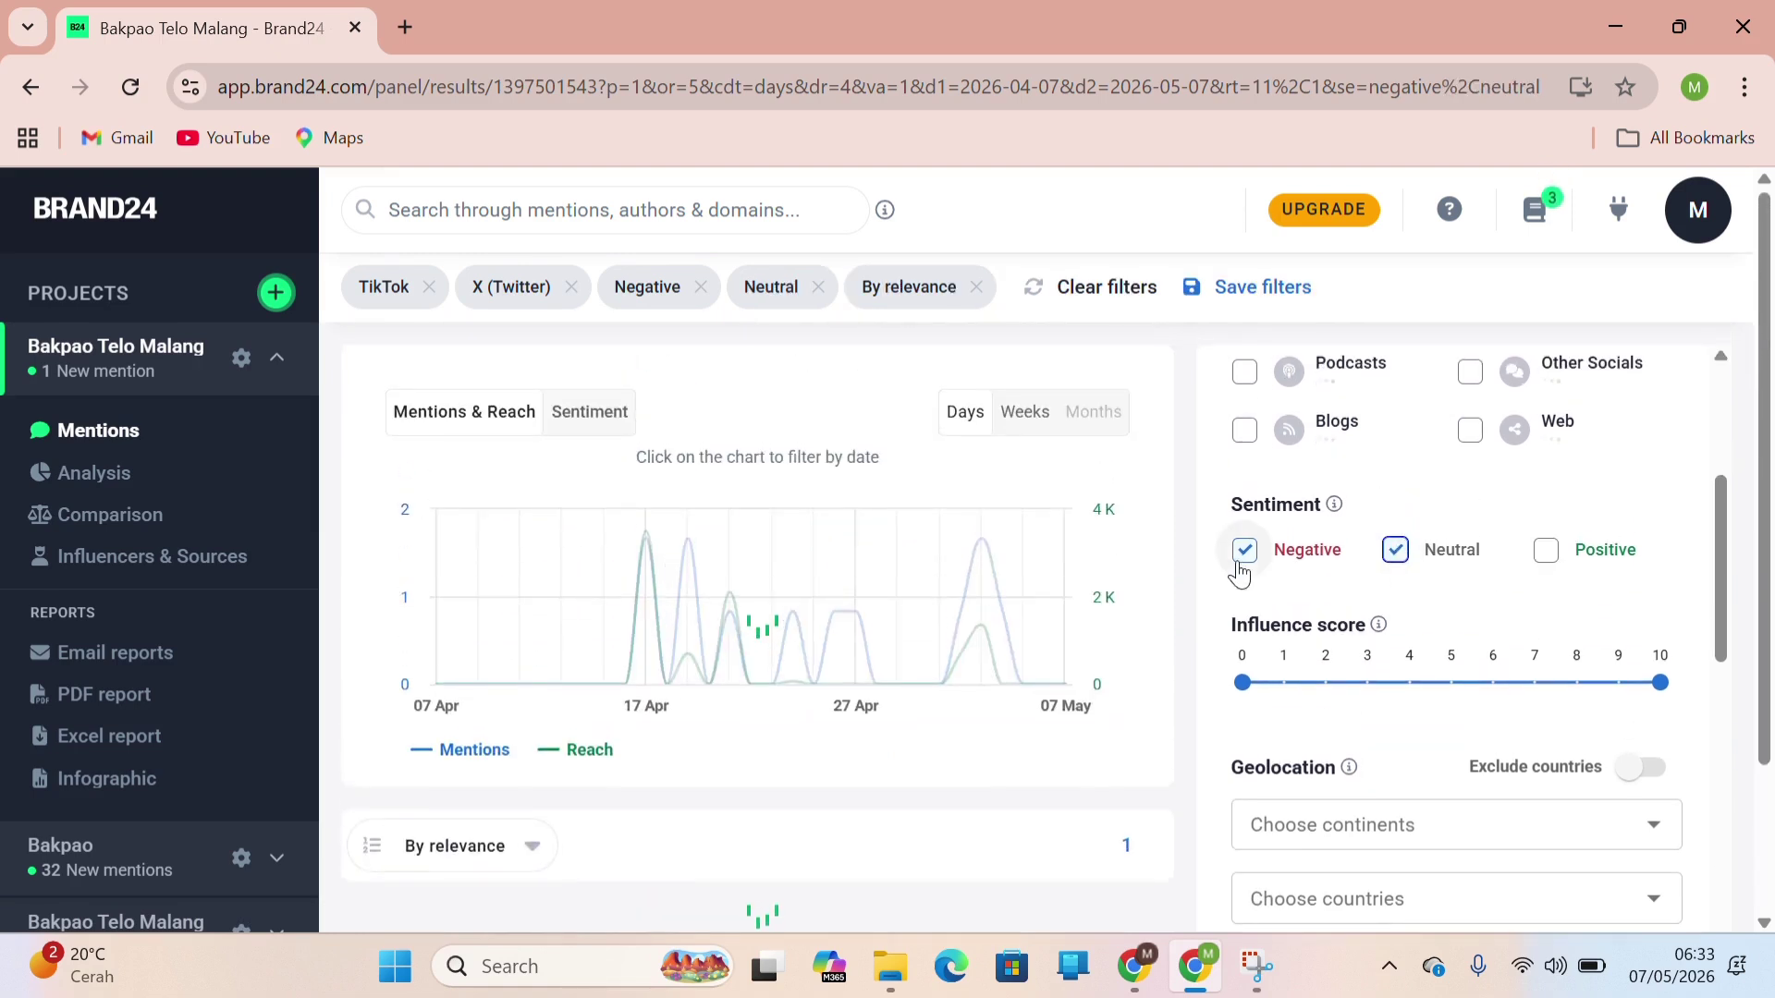
left_click(1247, 555)
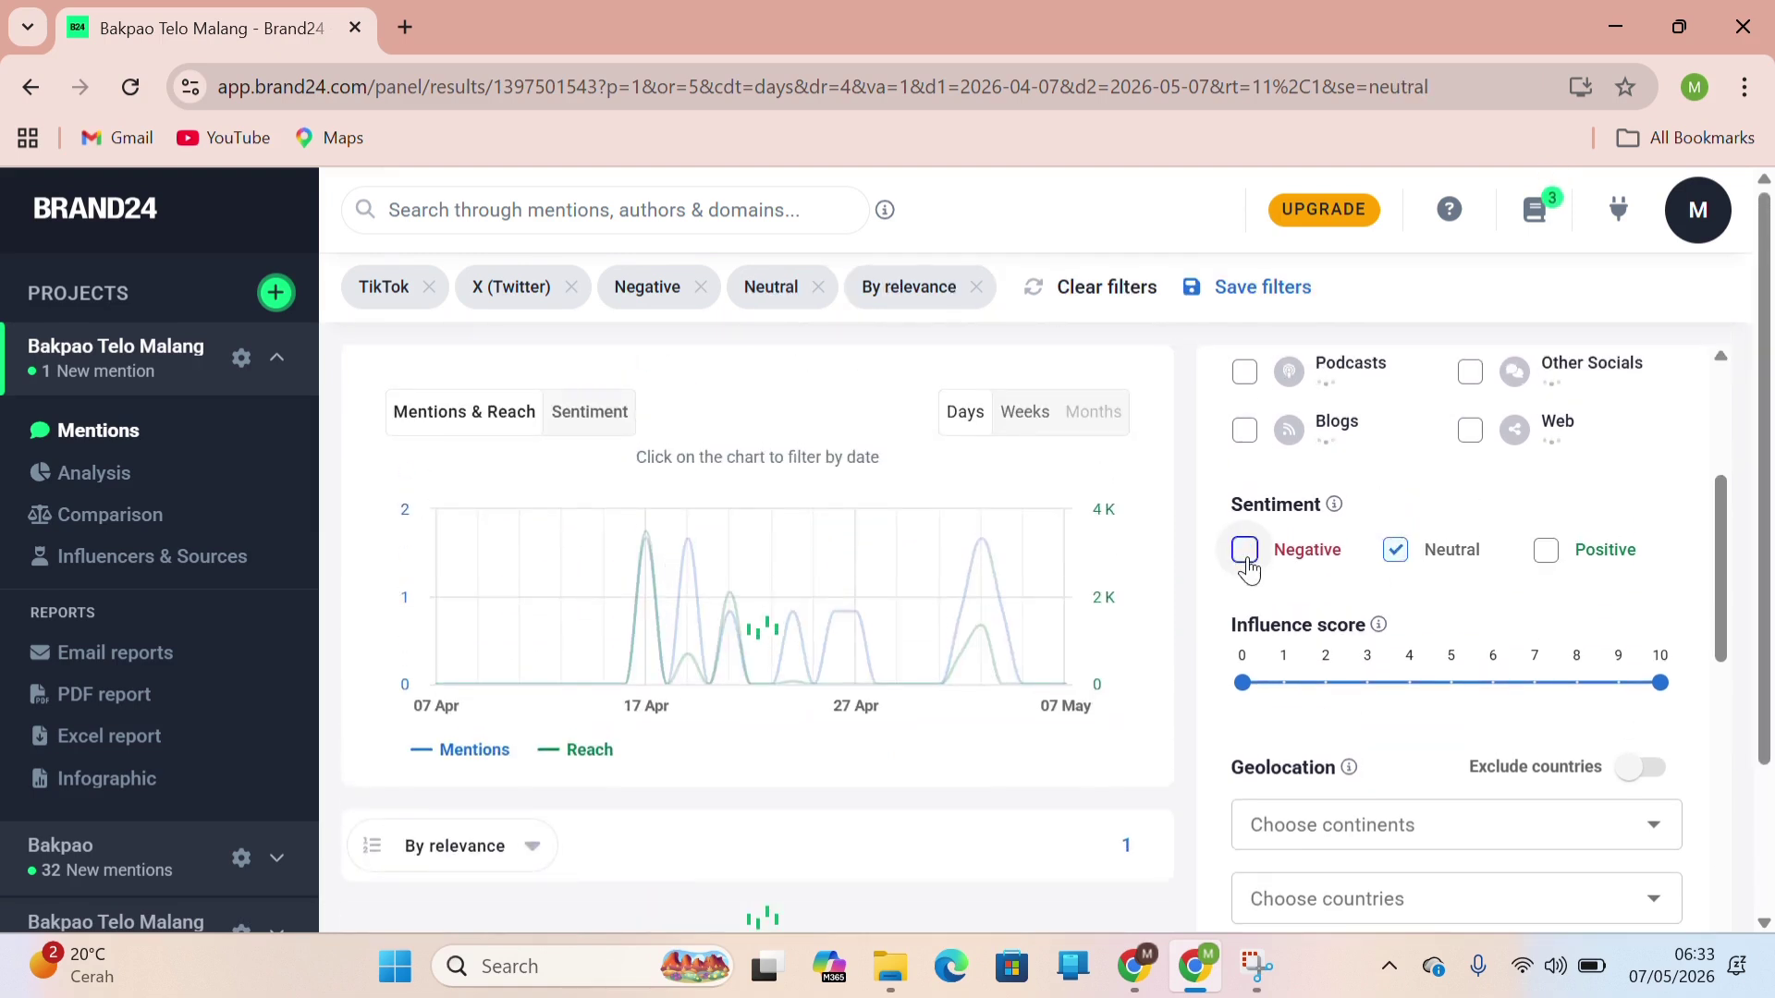
scroll(1084, 631, "down", 2)
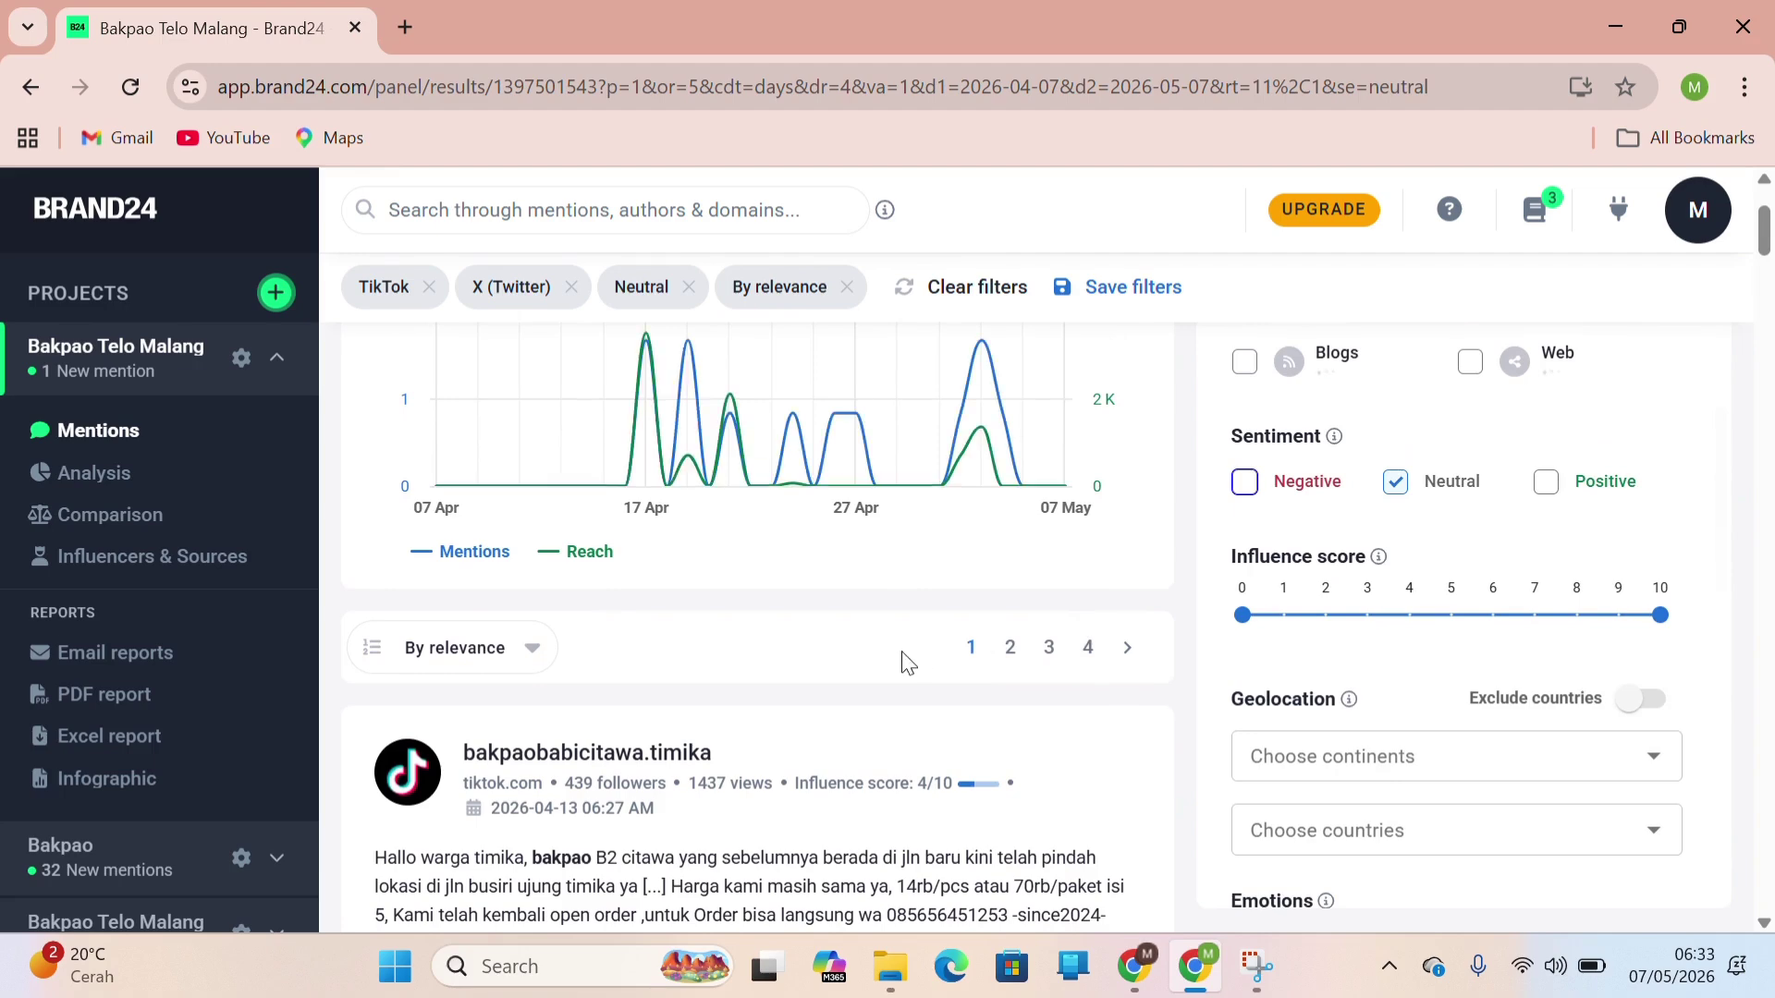
scroll(903, 662, "down", 5)
scroll(906, 662, "down", 6)
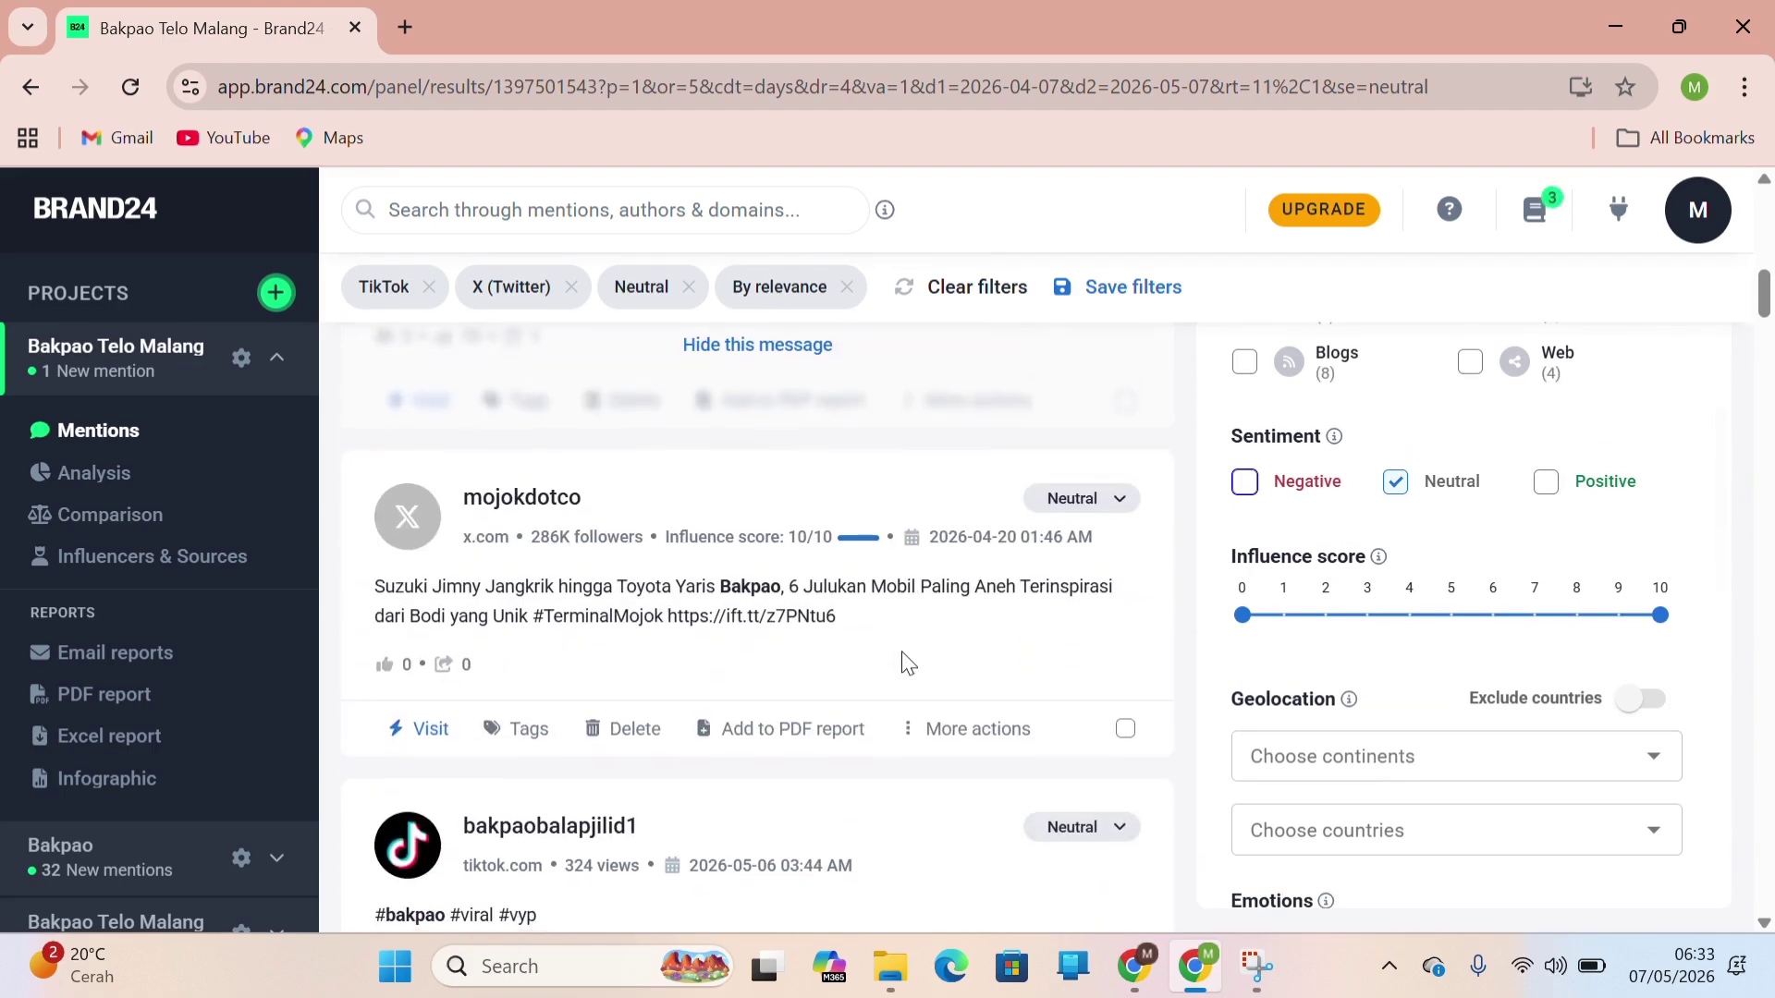
Add Positive to the sentiment filter alongside Neutral.
scroll(906, 663, "up", 1)
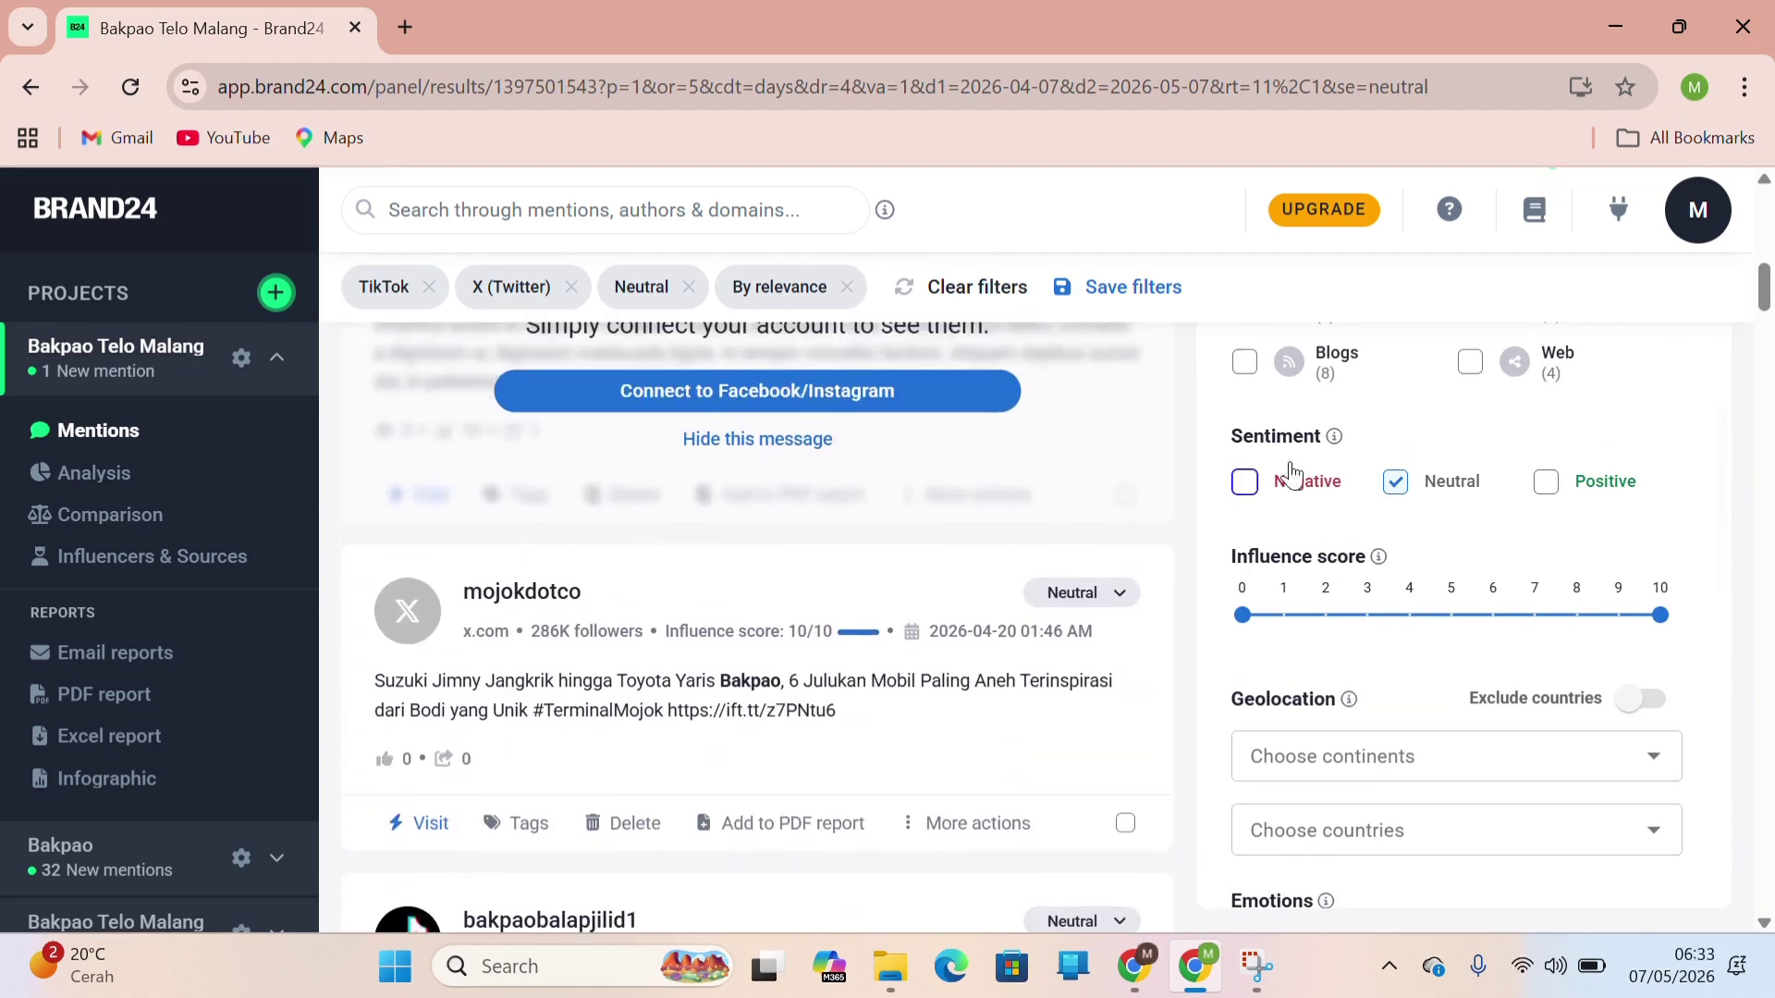
left_click(1535, 484)
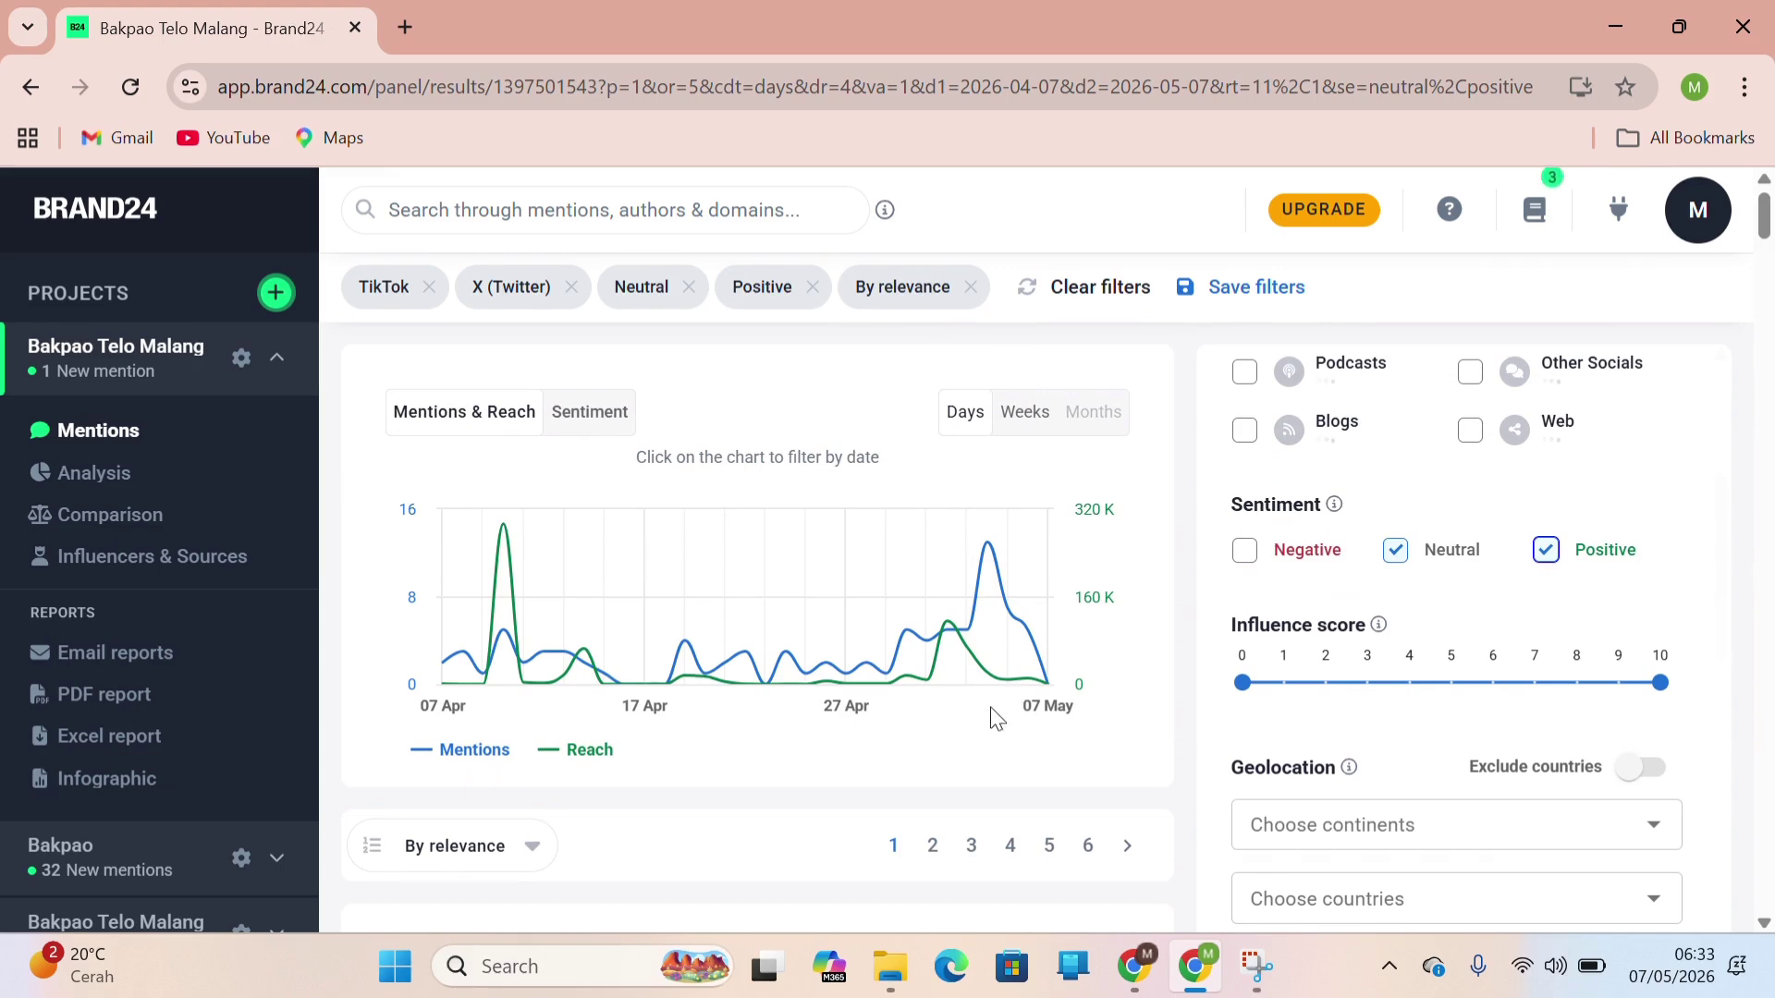
Examine the neutral and positive TikTok and X (Twitter) mentions in the results list.
scroll(994, 716, "down", 8)
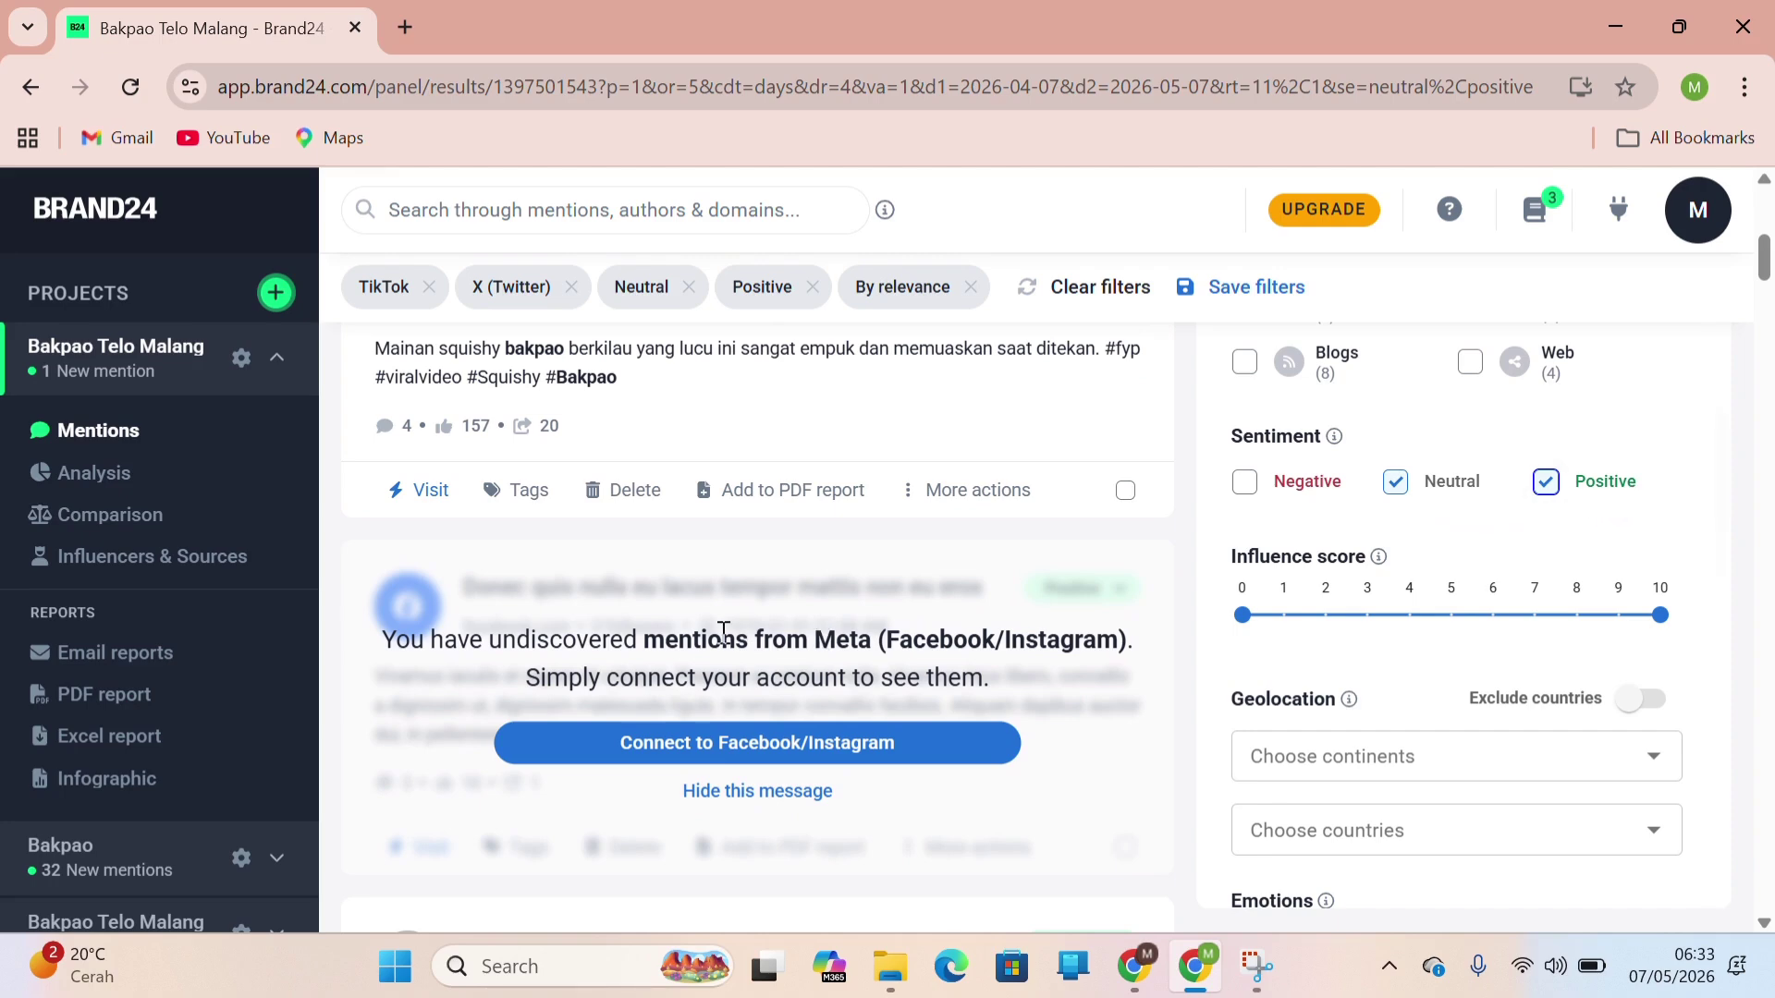
scroll(726, 638, "down", 10)
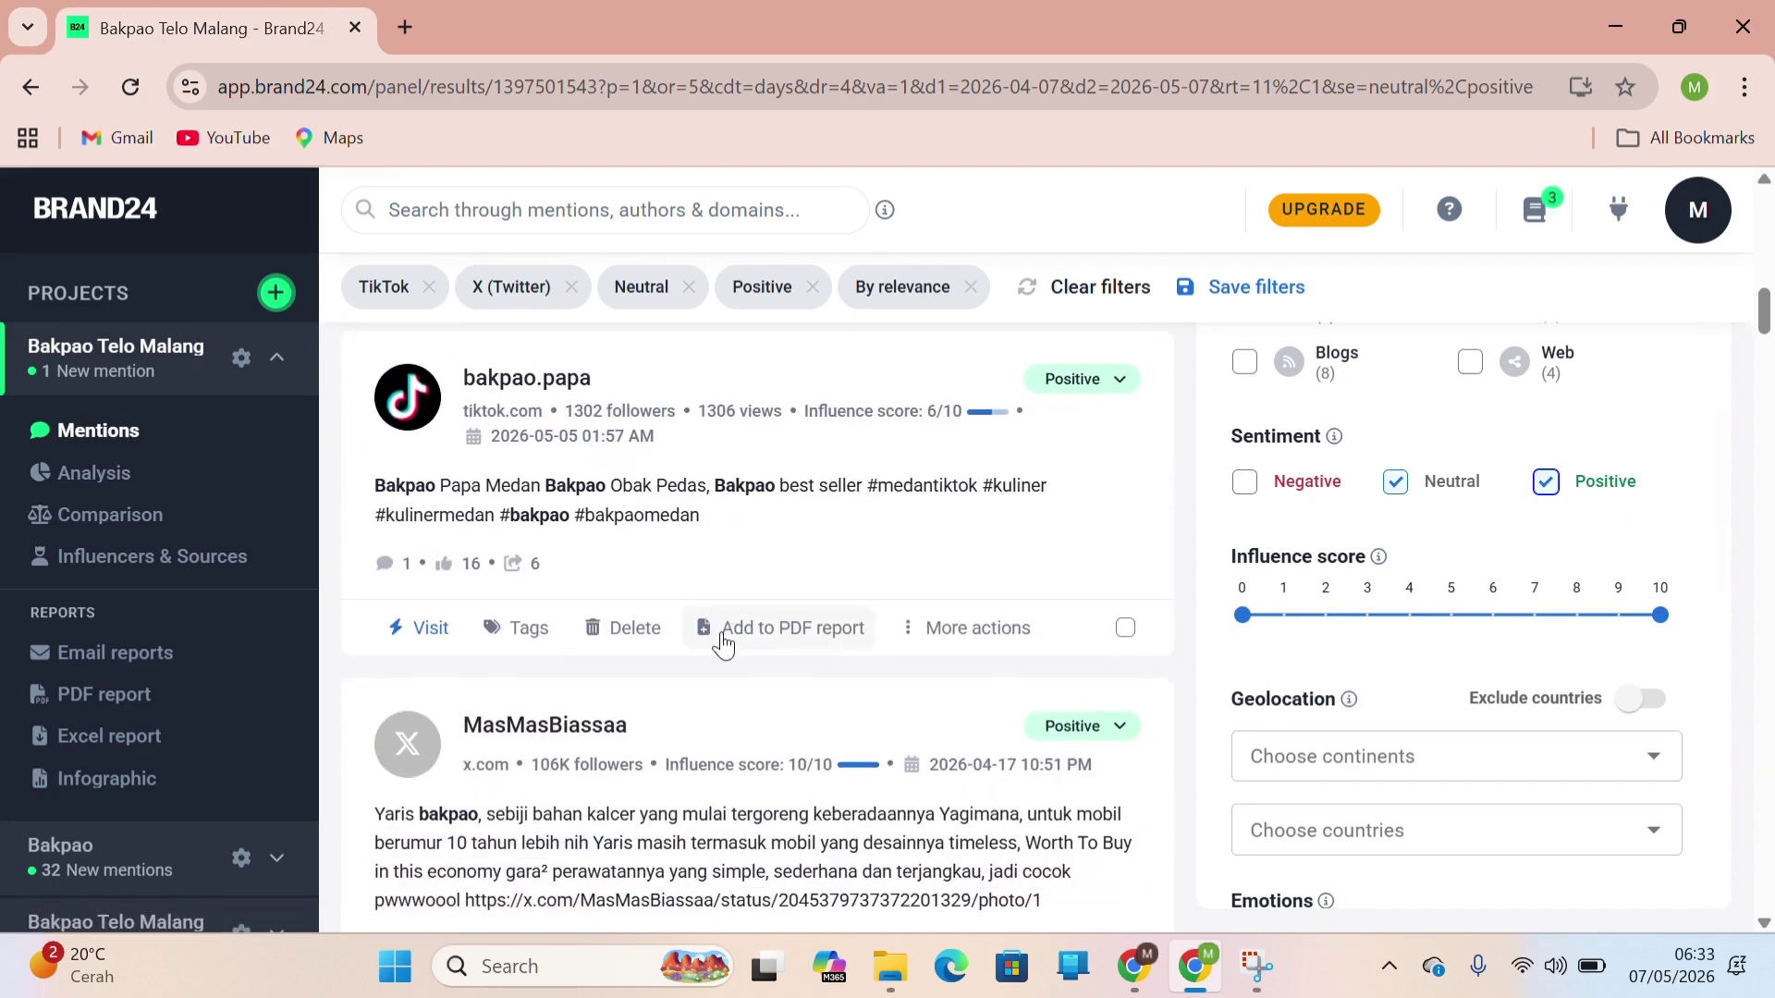
scroll(742, 537, "down", 3)
scroll(745, 533, "down", 3)
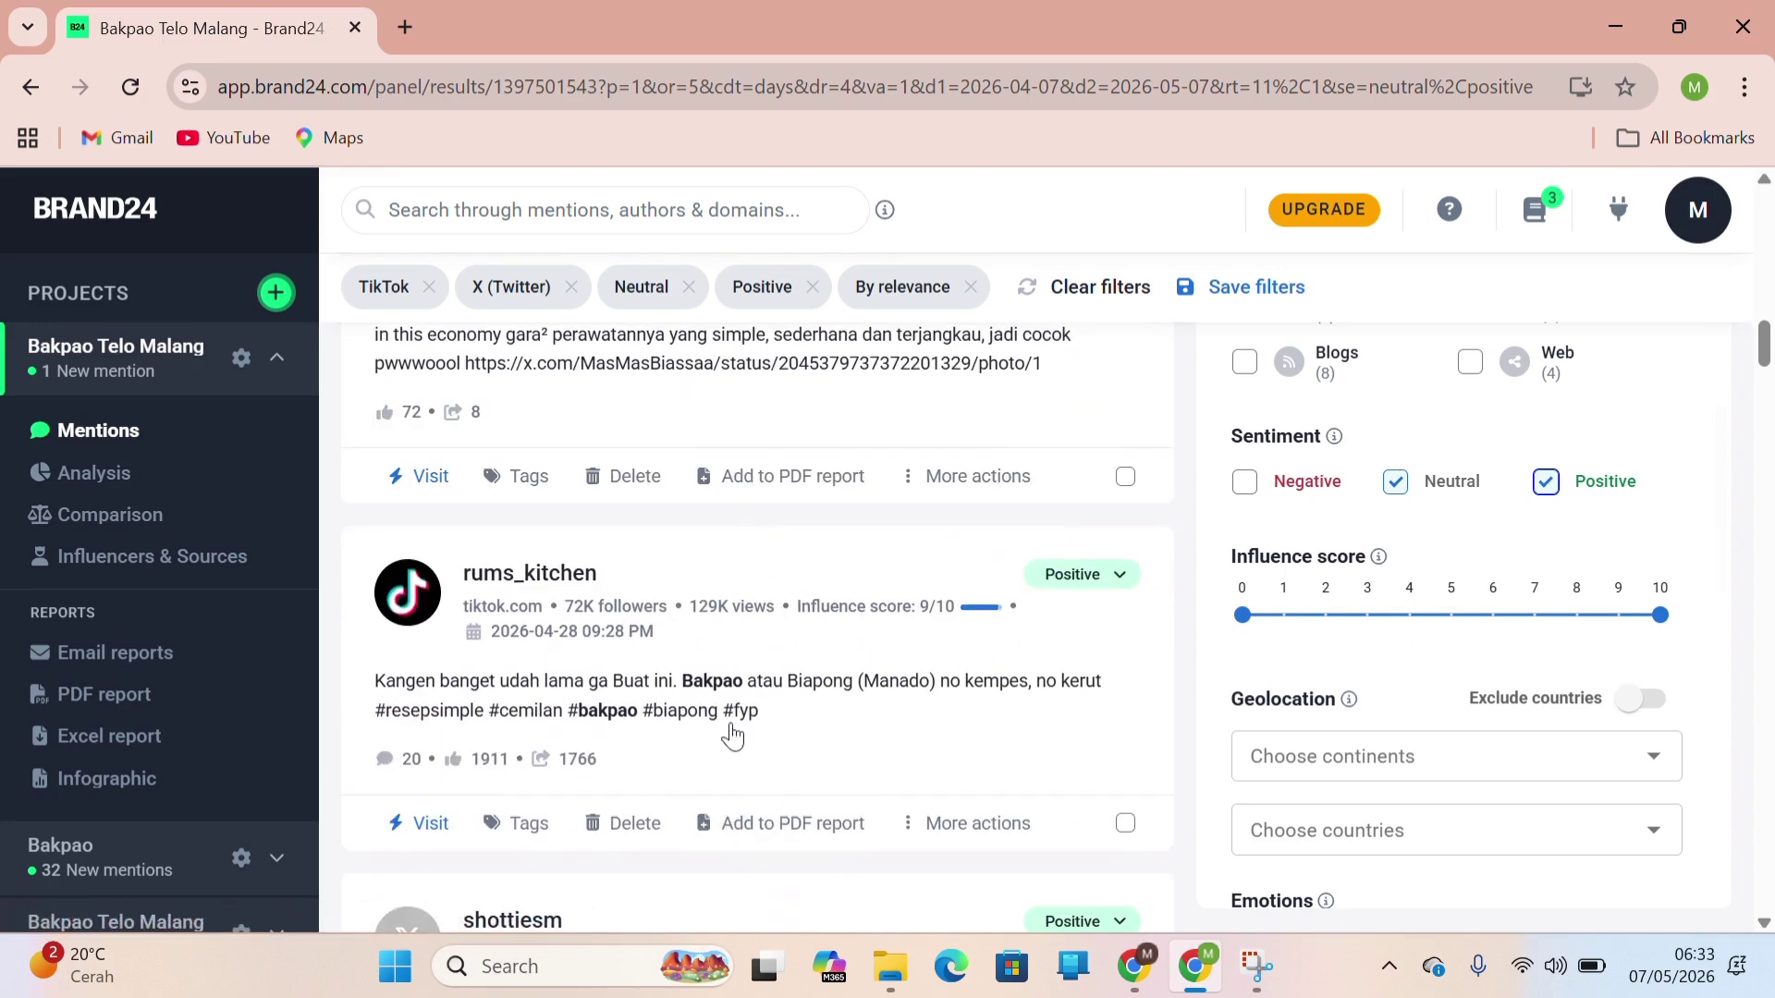
scroll(757, 713, "down", 3)
scroll(761, 717, "down", 6)
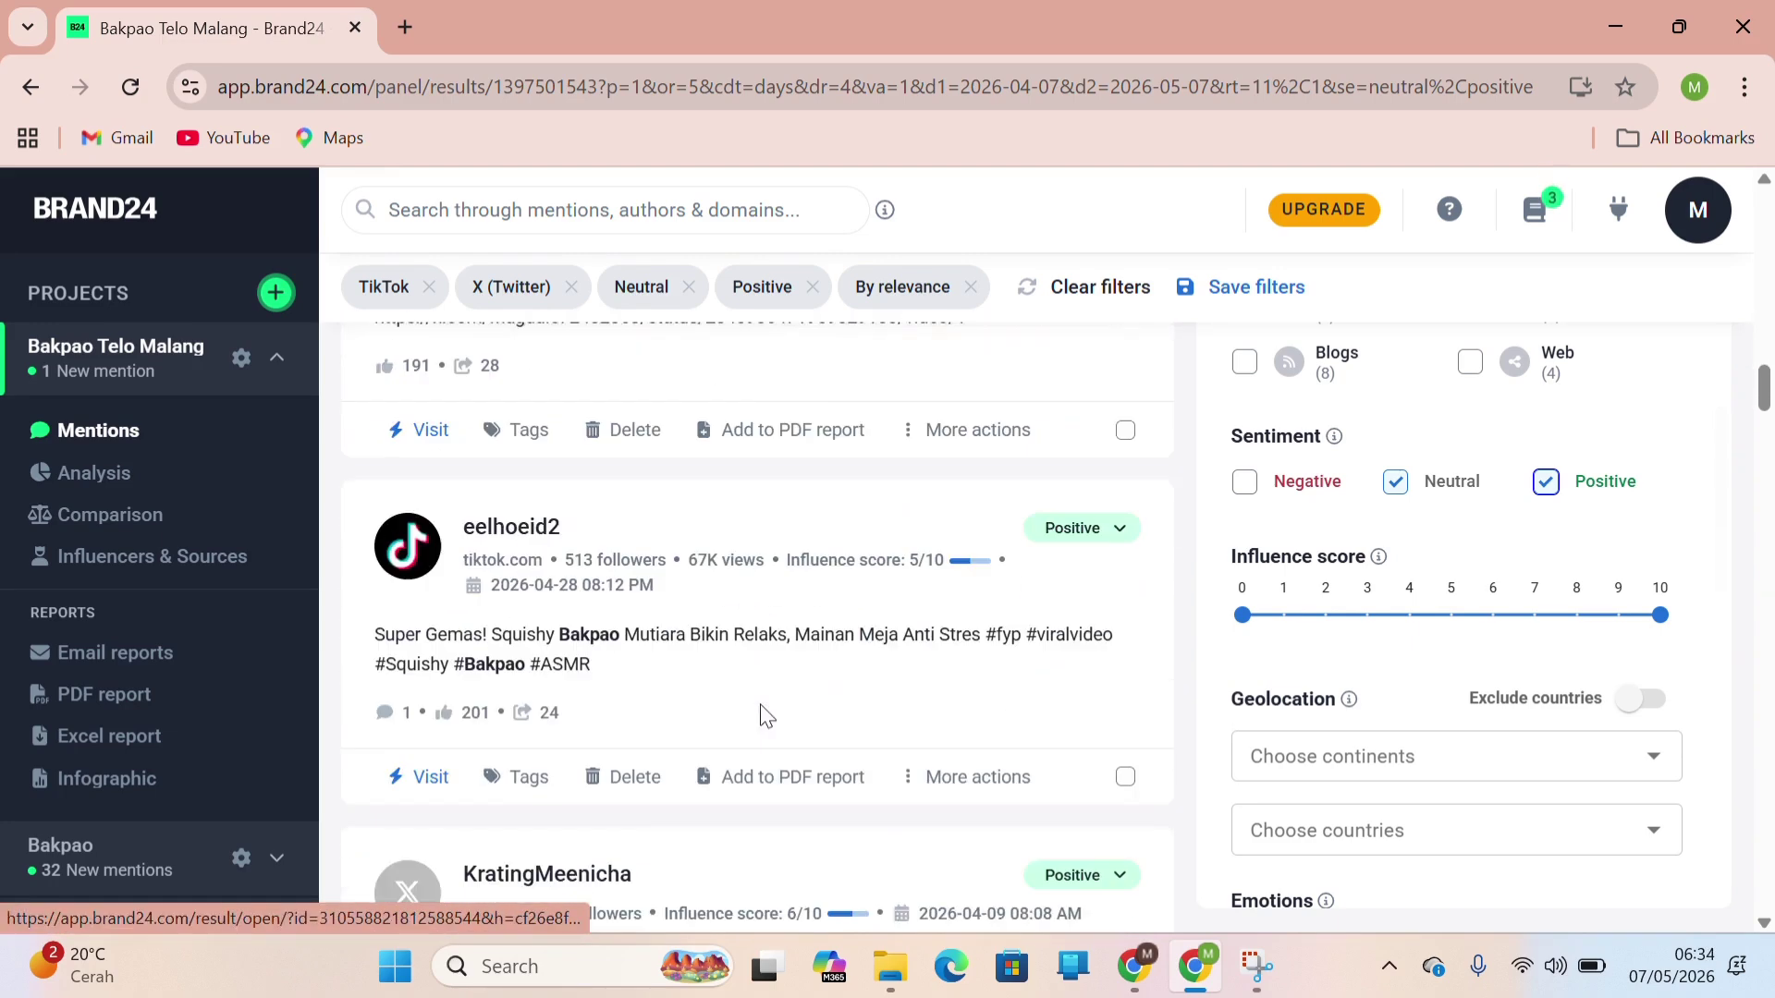
scroll(760, 716, "up", 12)
scroll(761, 716, "up", 6)
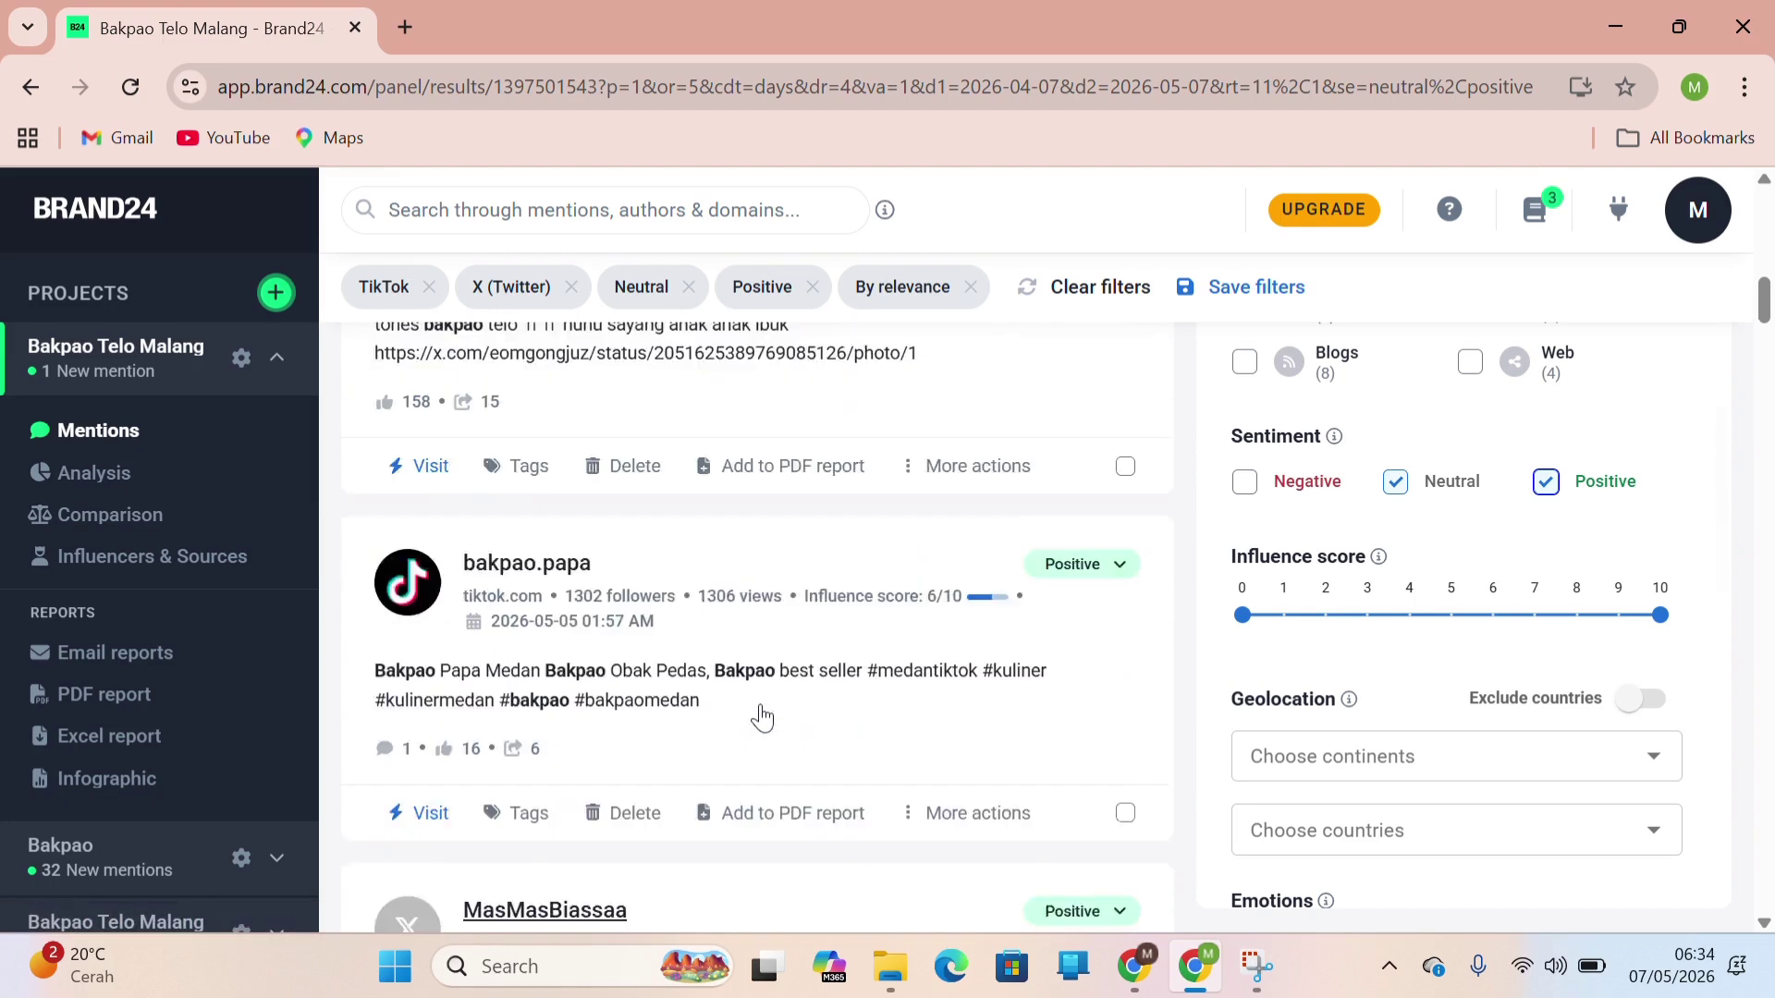
scroll(765, 714, "up", 5)
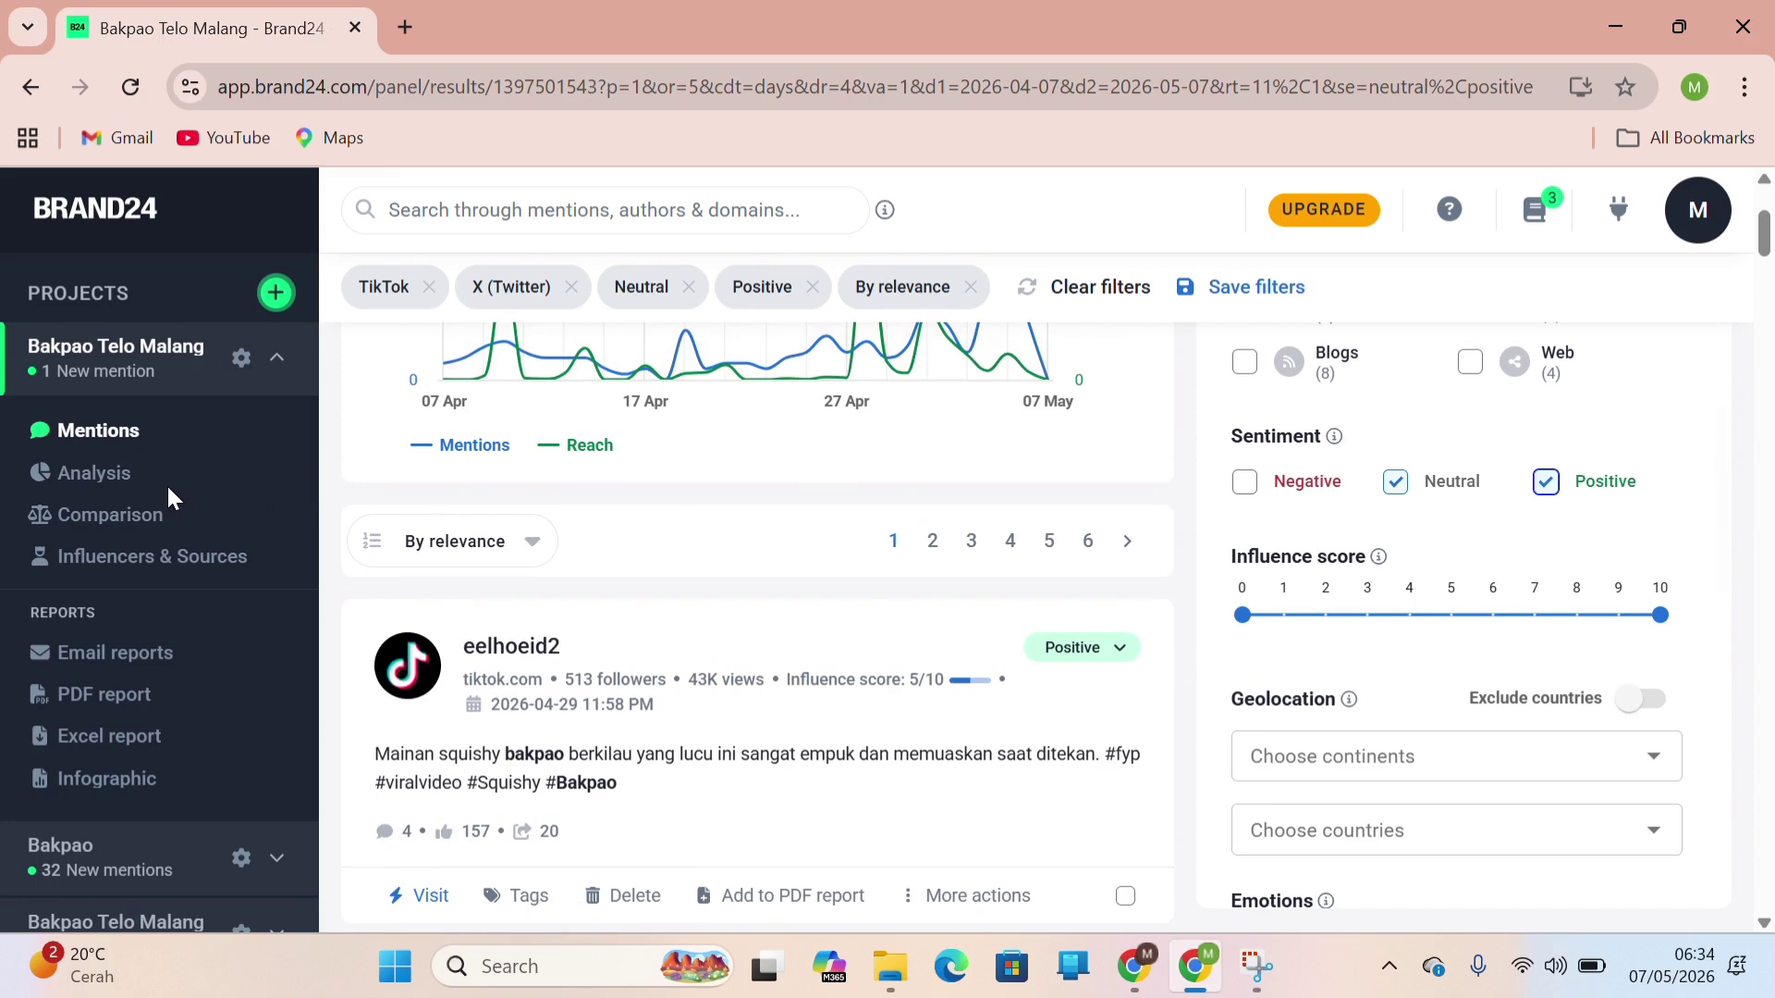
Open the project's Analysis page and examine the most popular mentions.
left_click(104, 476)
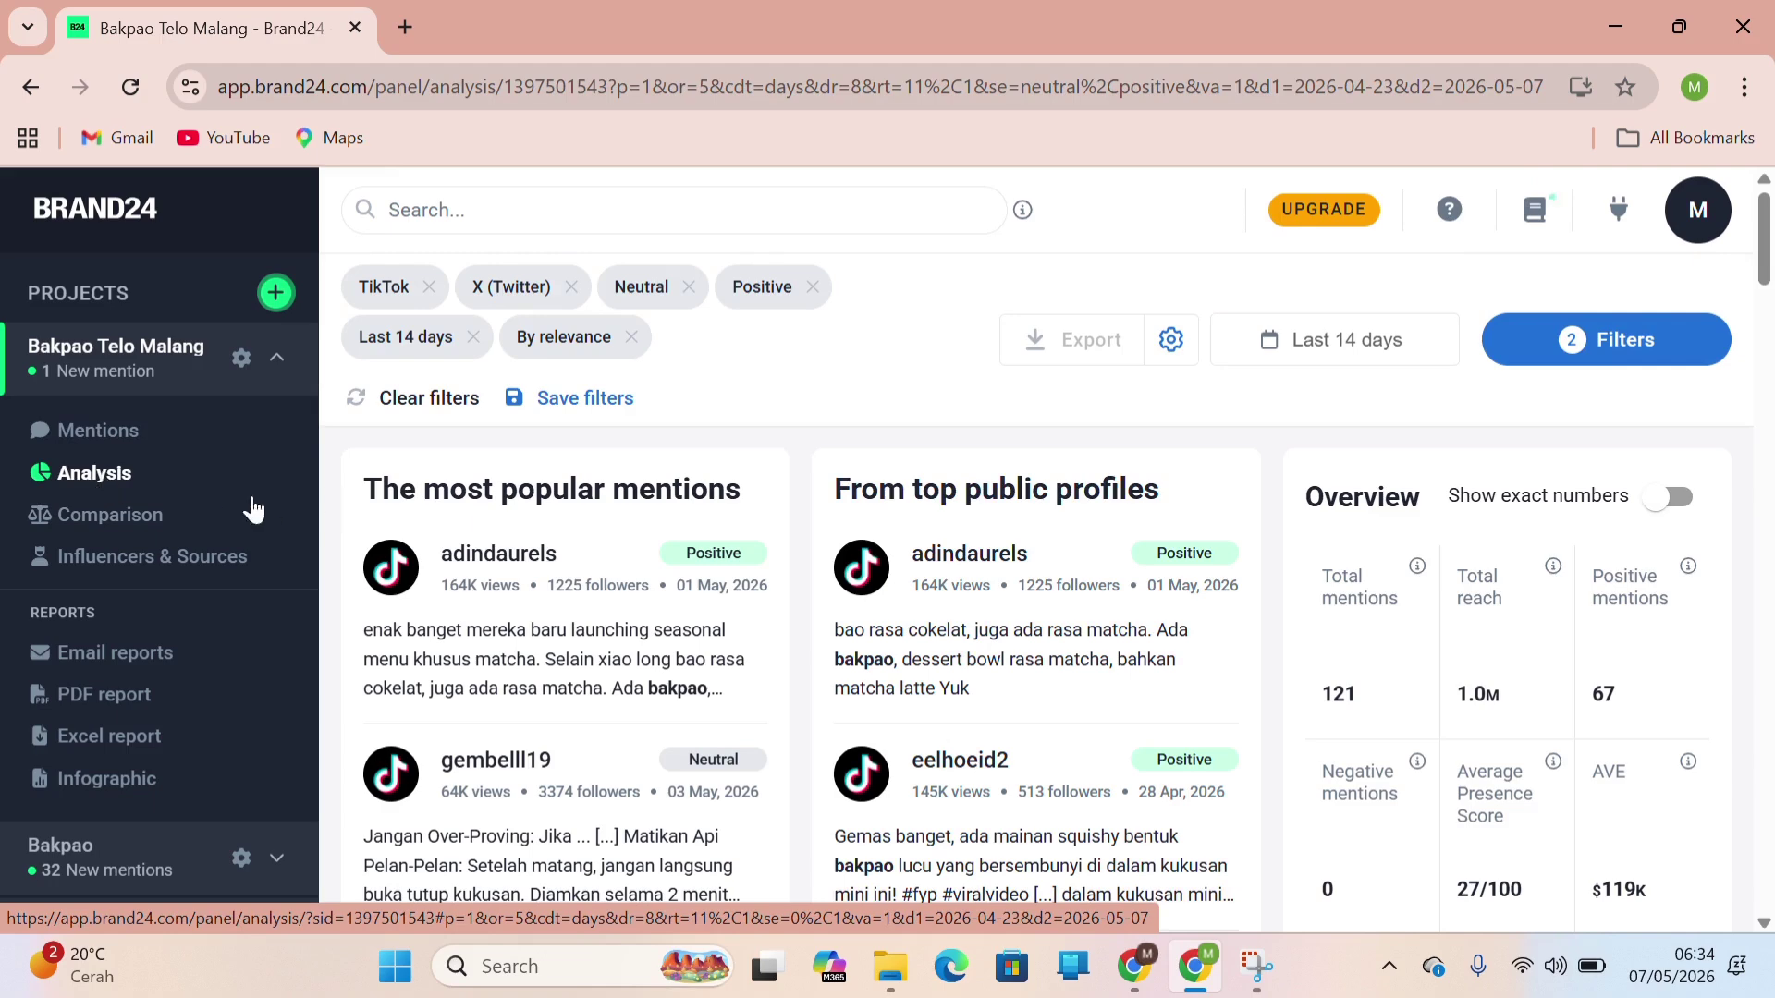
scroll(728, 502, "down", 3)
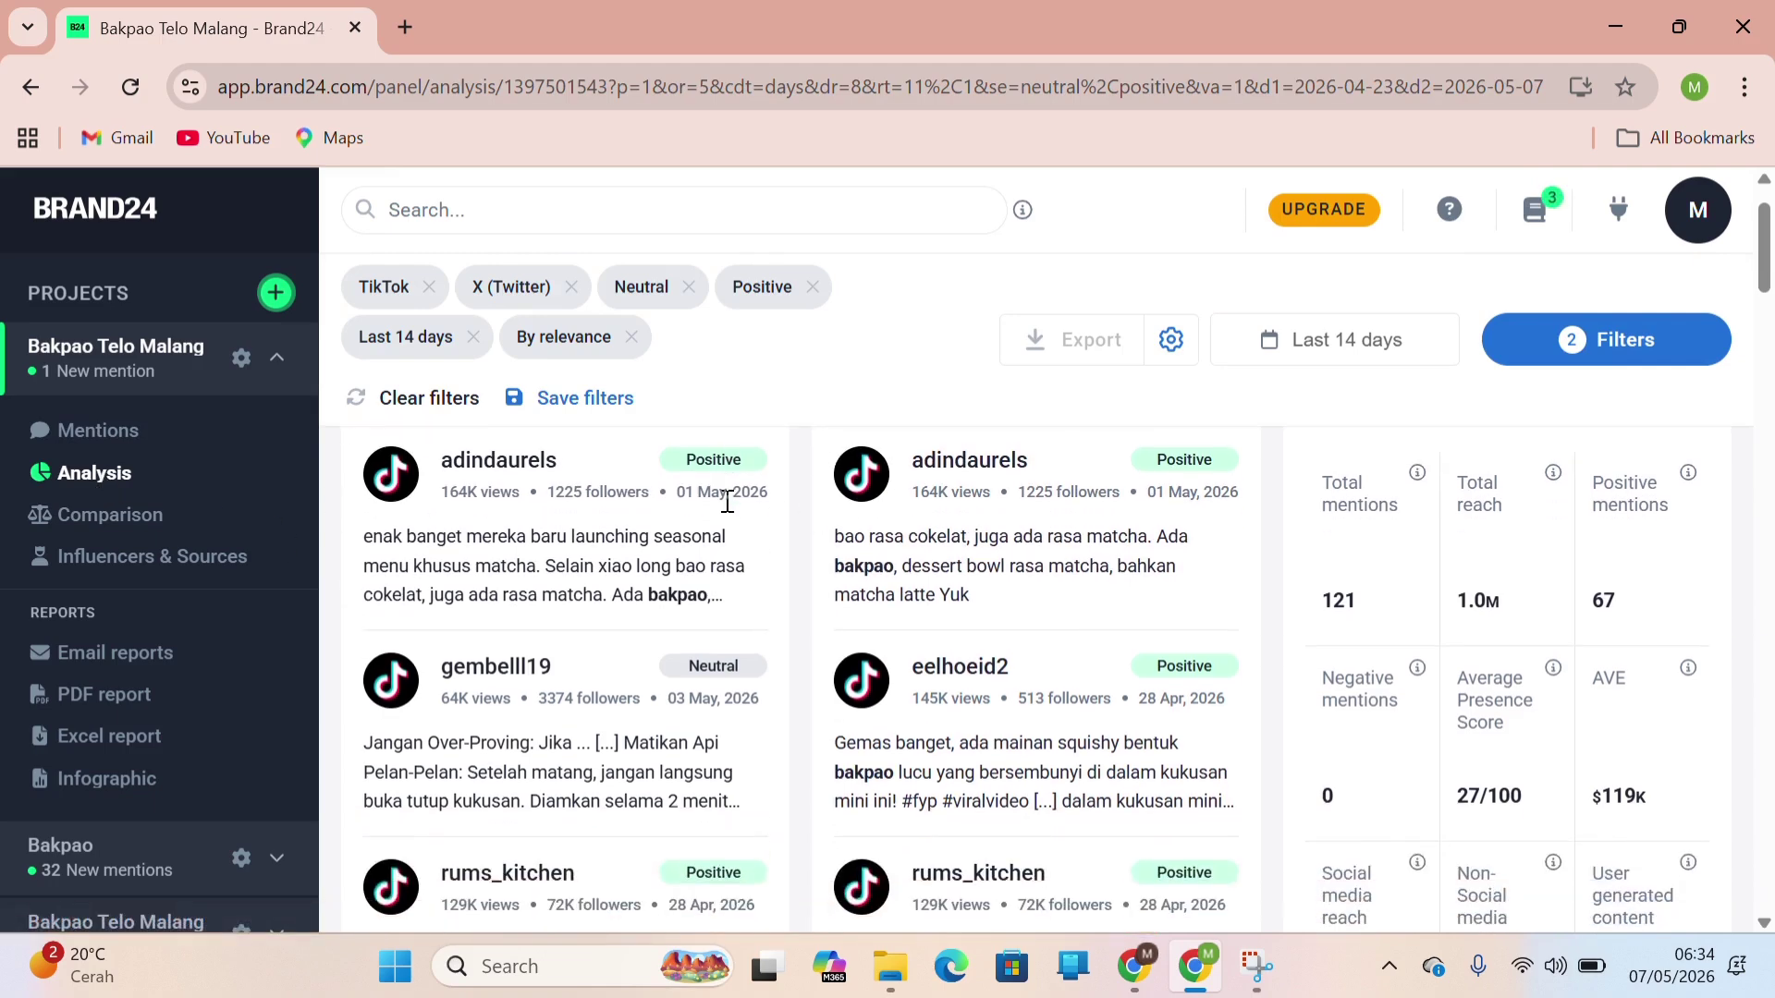
scroll(728, 502, "up", 3)
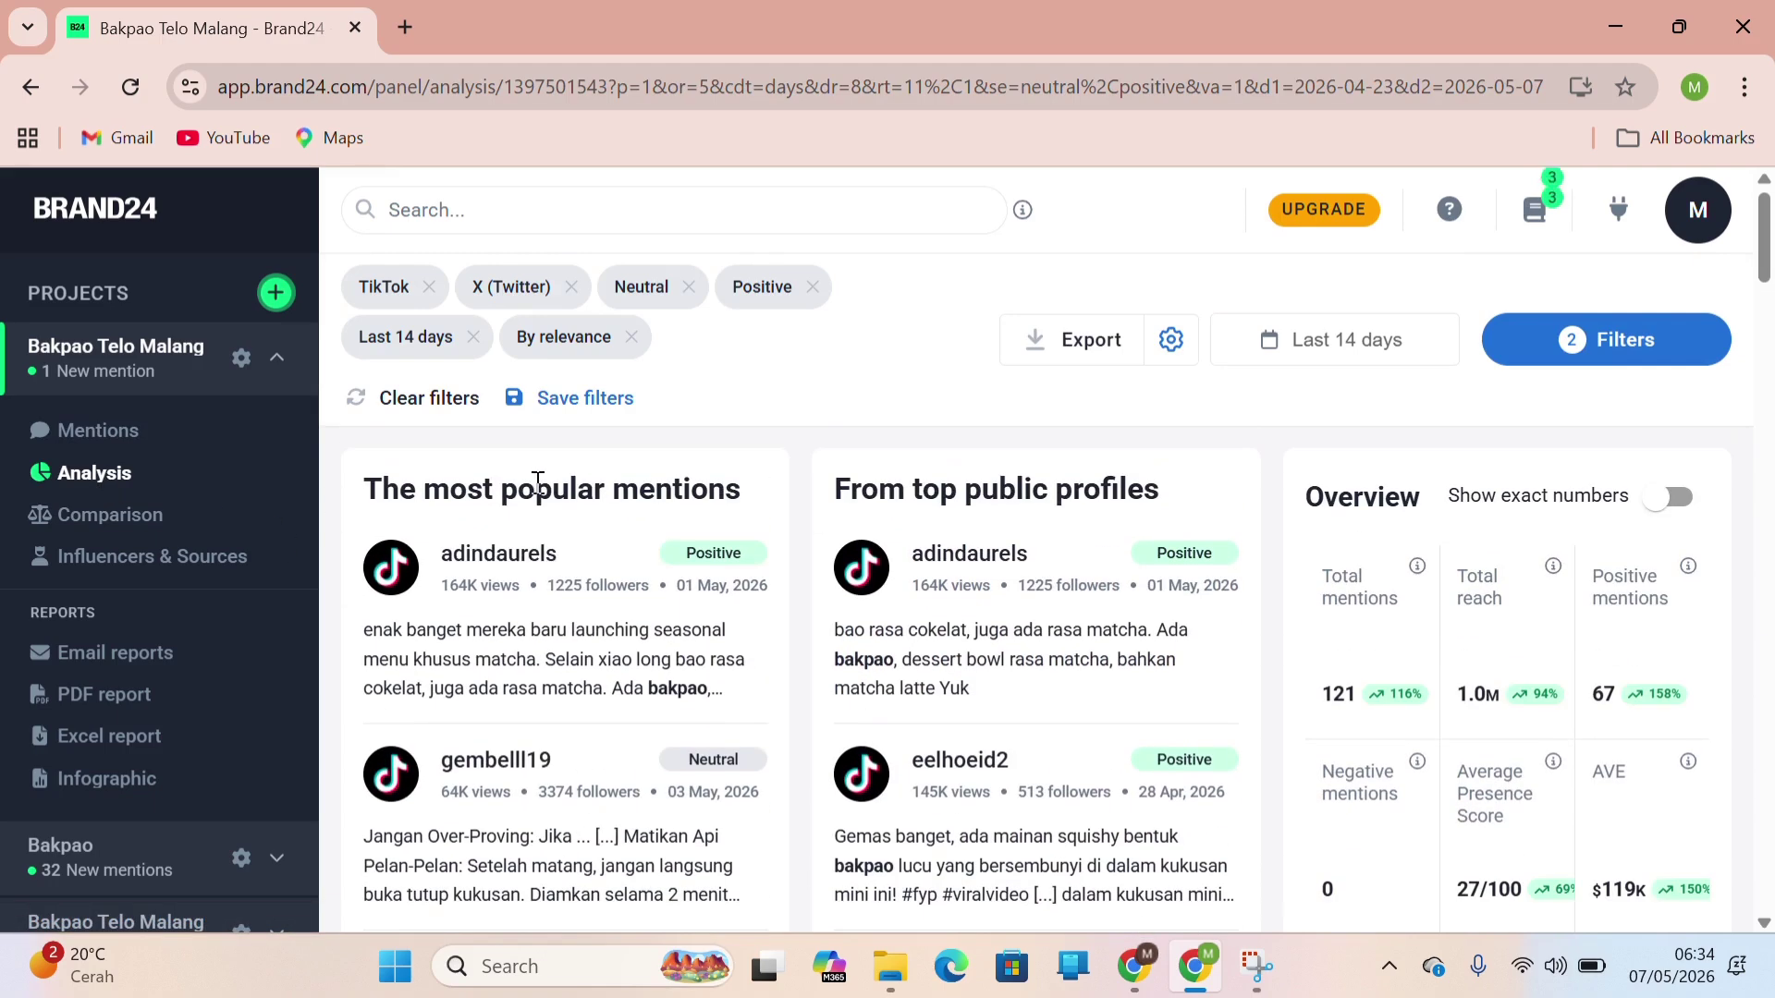
scroll(837, 635, "down", 1)
scroll(837, 635, "up", 1)
scroll(567, 682, "down", 1)
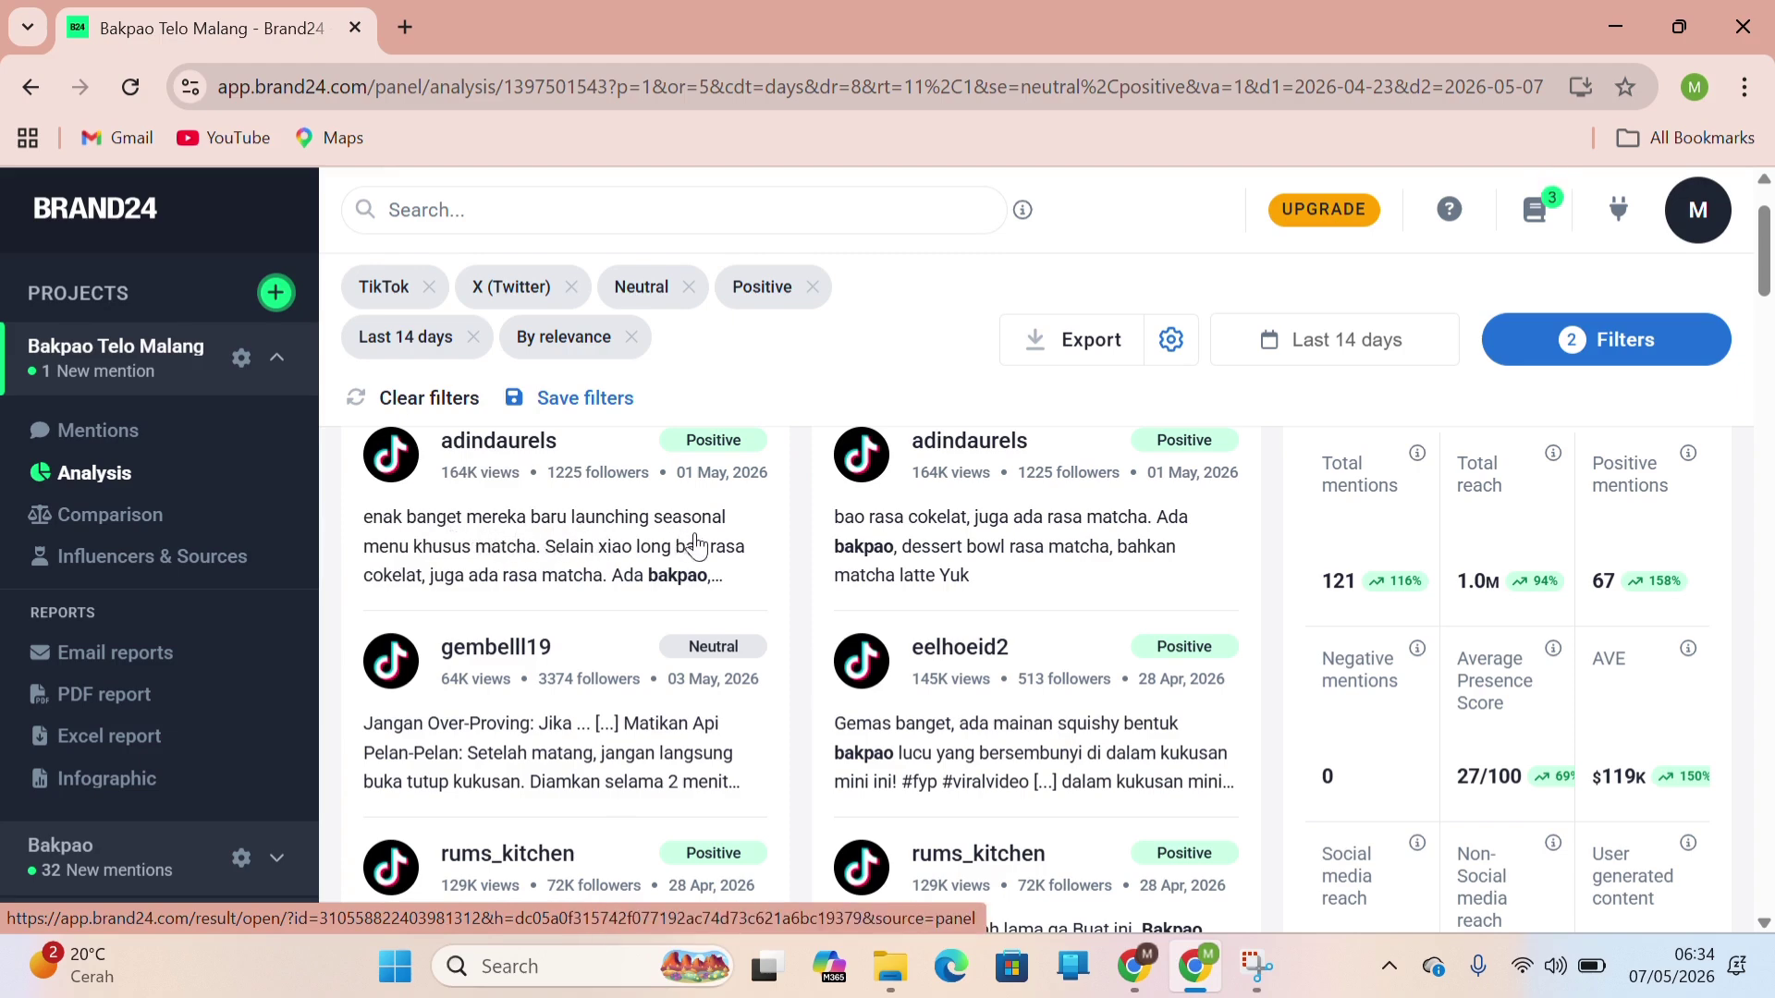
scroll(577, 638, "down", 2)
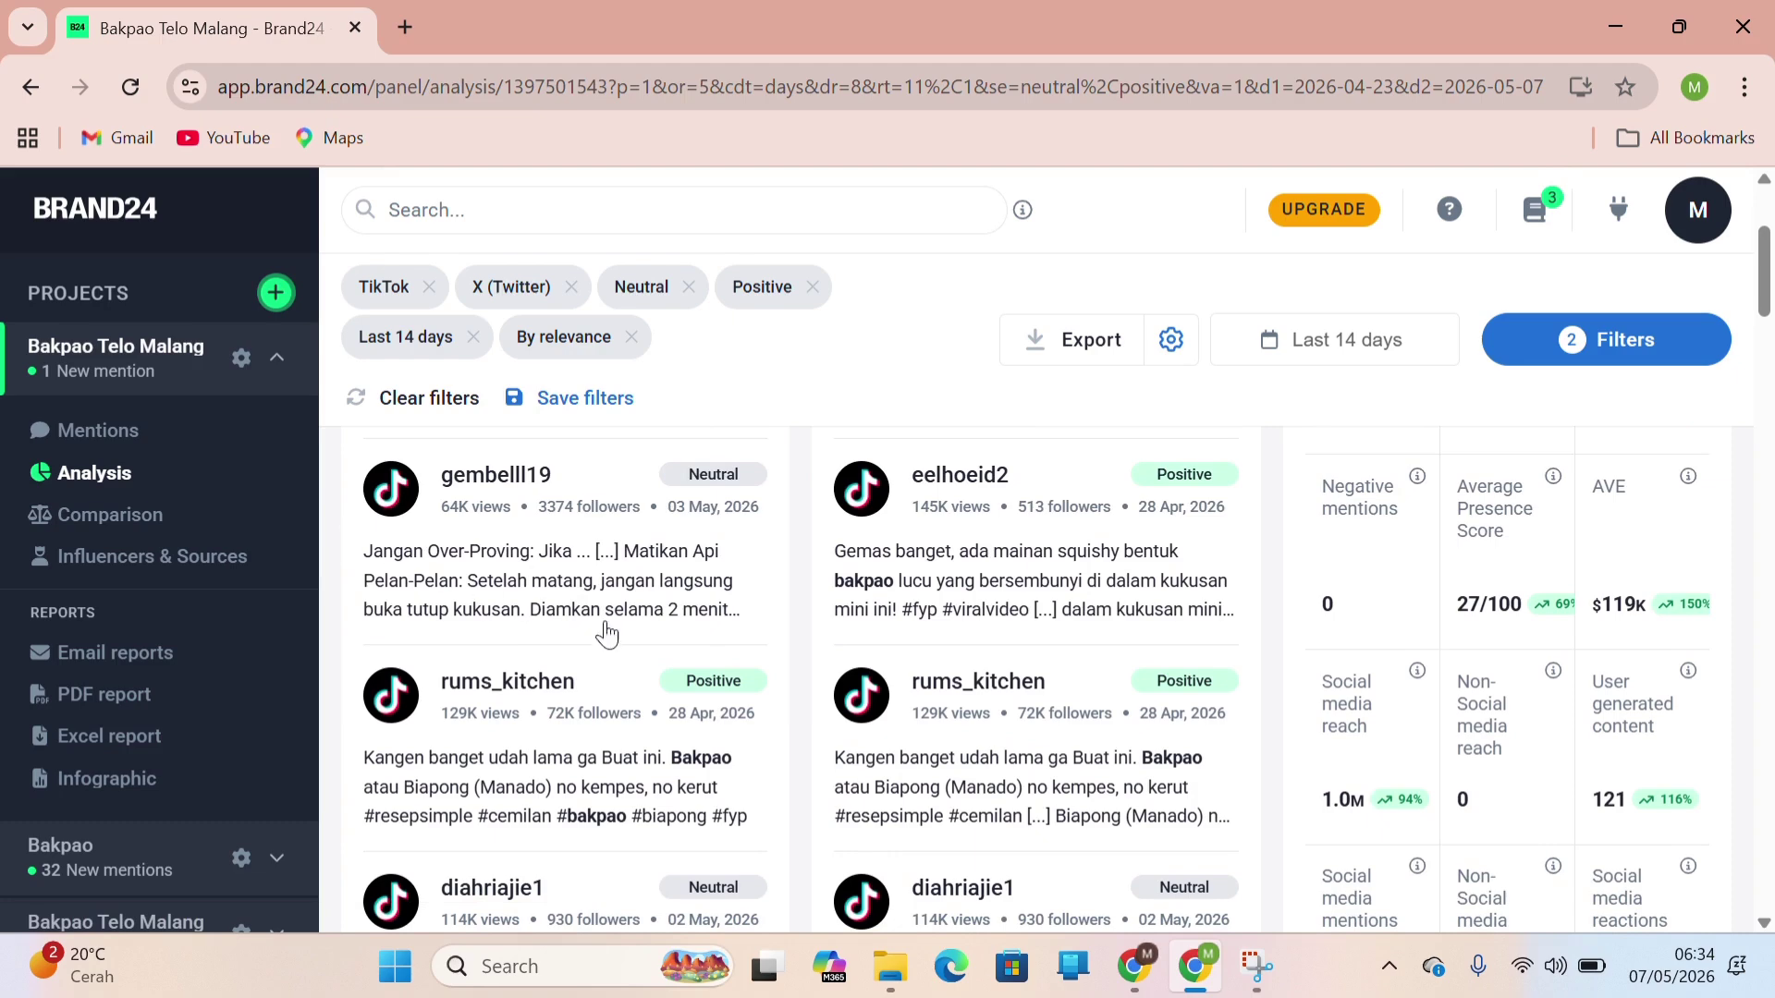
scroll(555, 788, "down", 1)
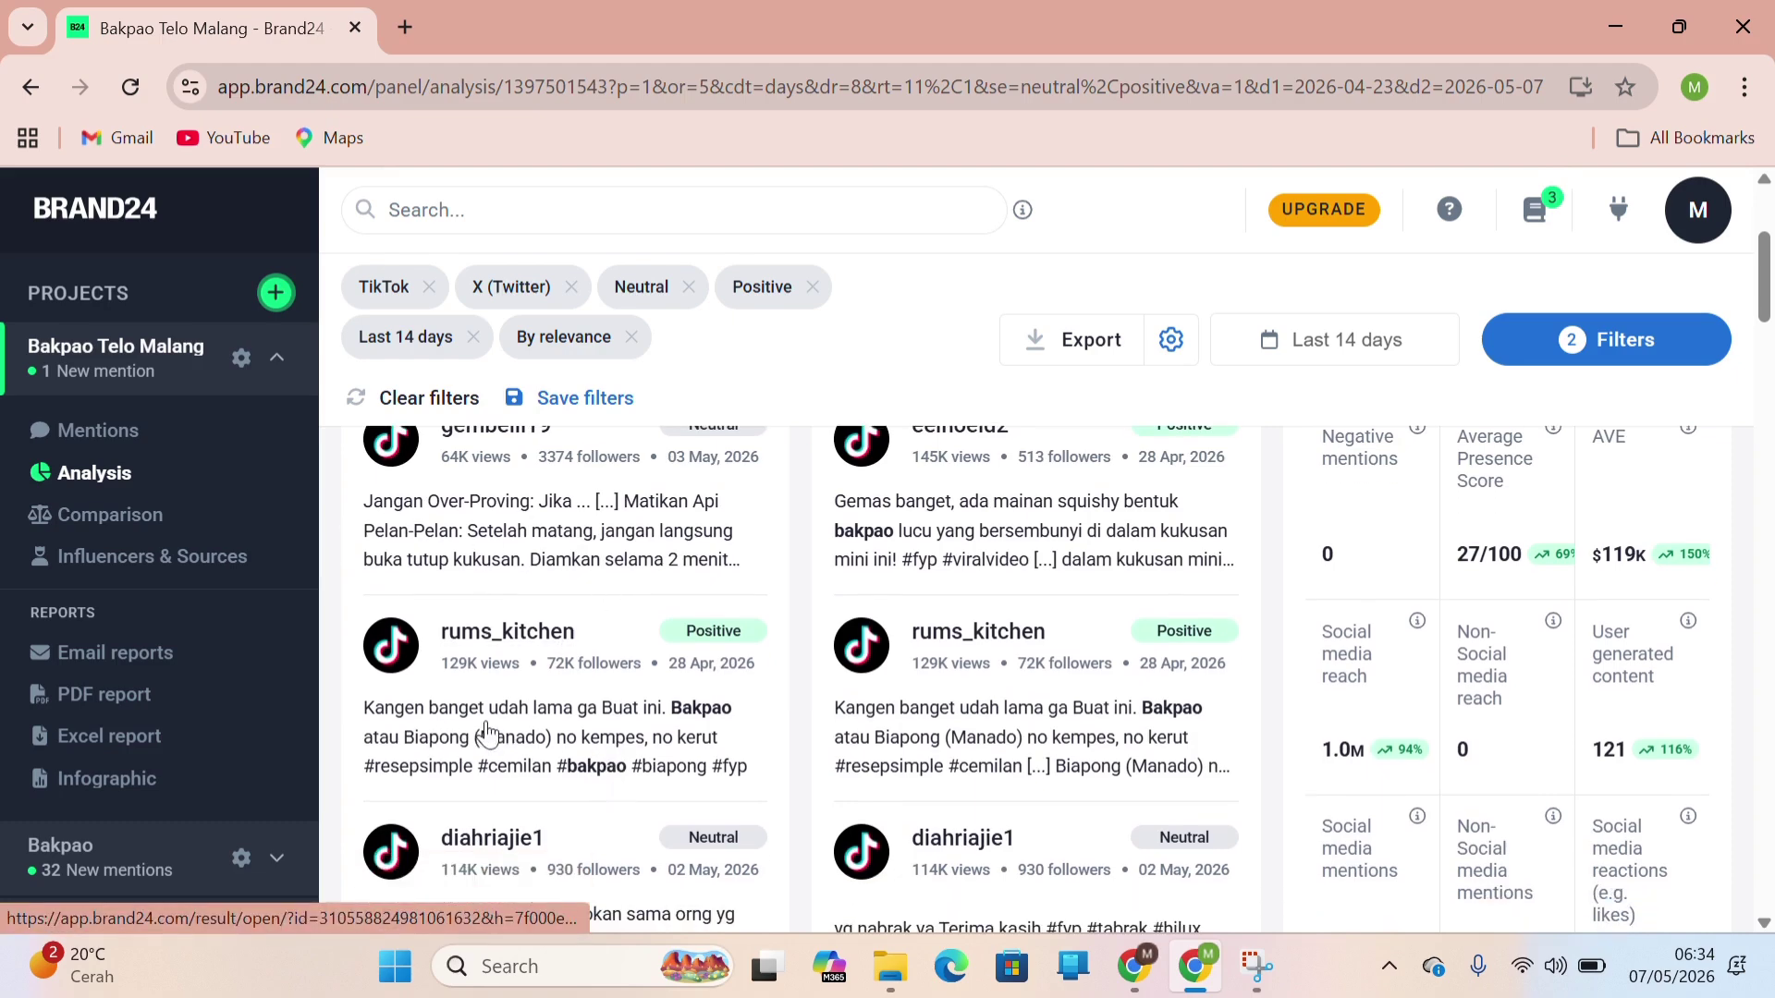
scroll(586, 757, "down", 3)
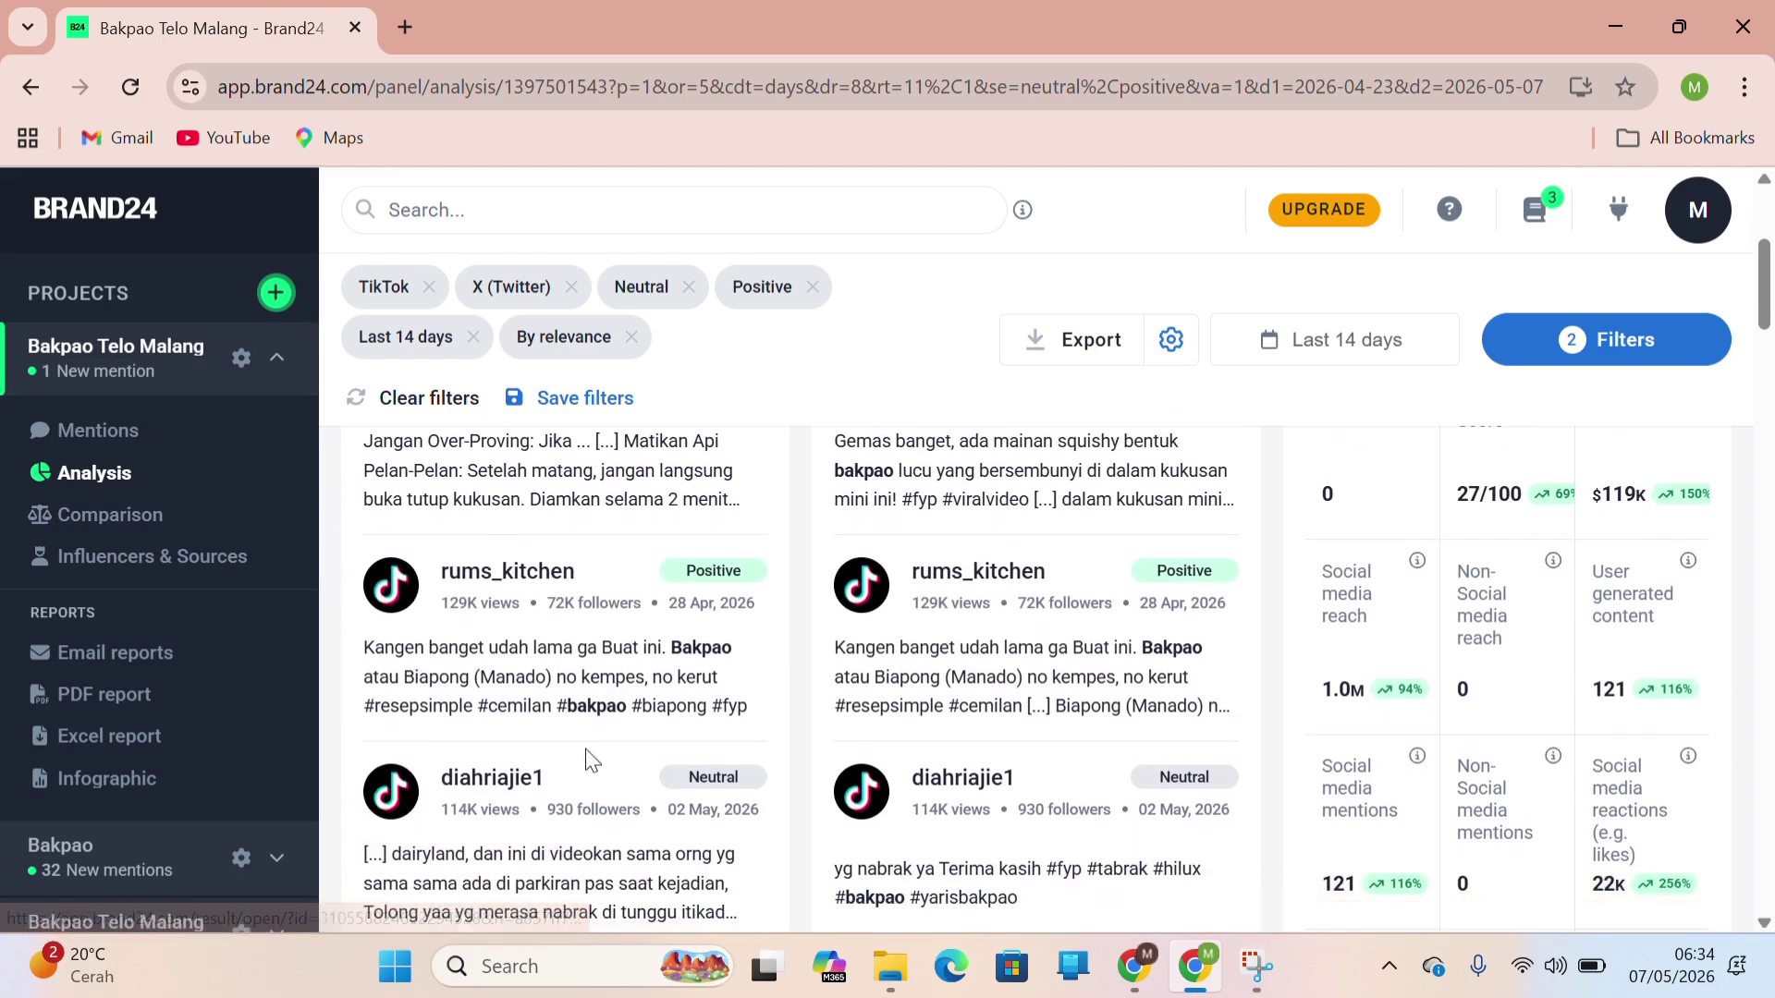
scroll(587, 757, "up", 8)
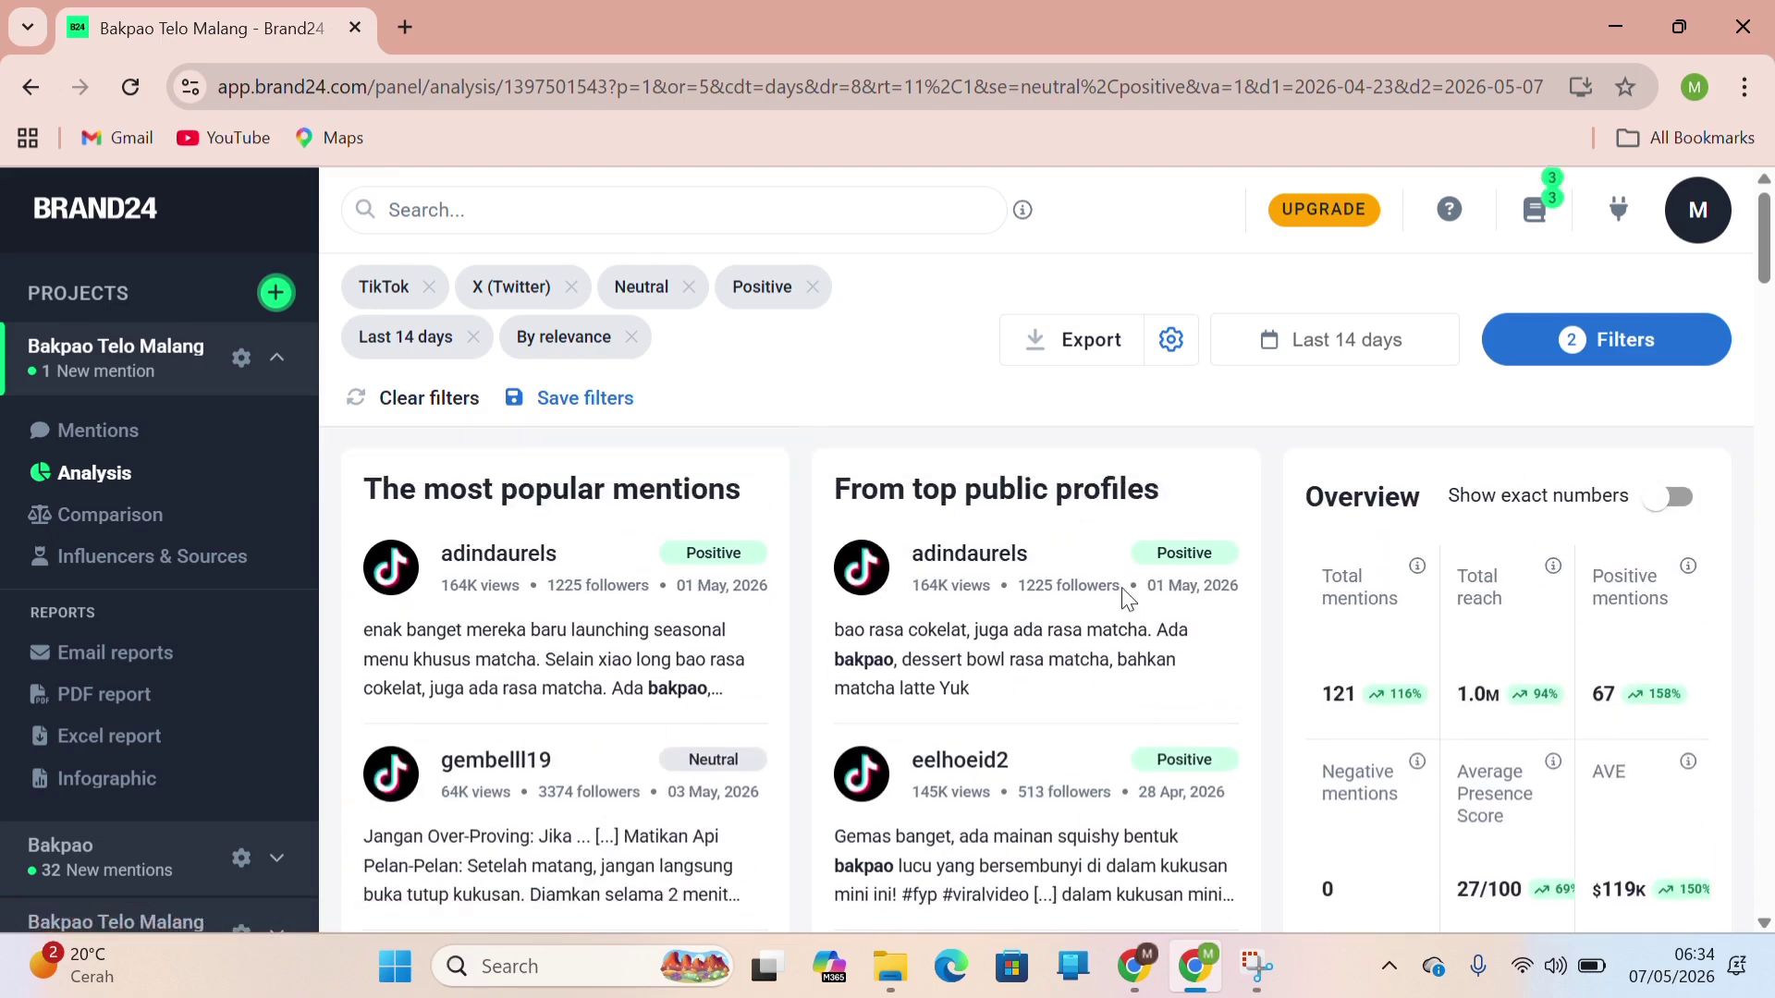
Review the mentions from top public profiles in the project's analysis.
scroll(991, 644, "down", 1)
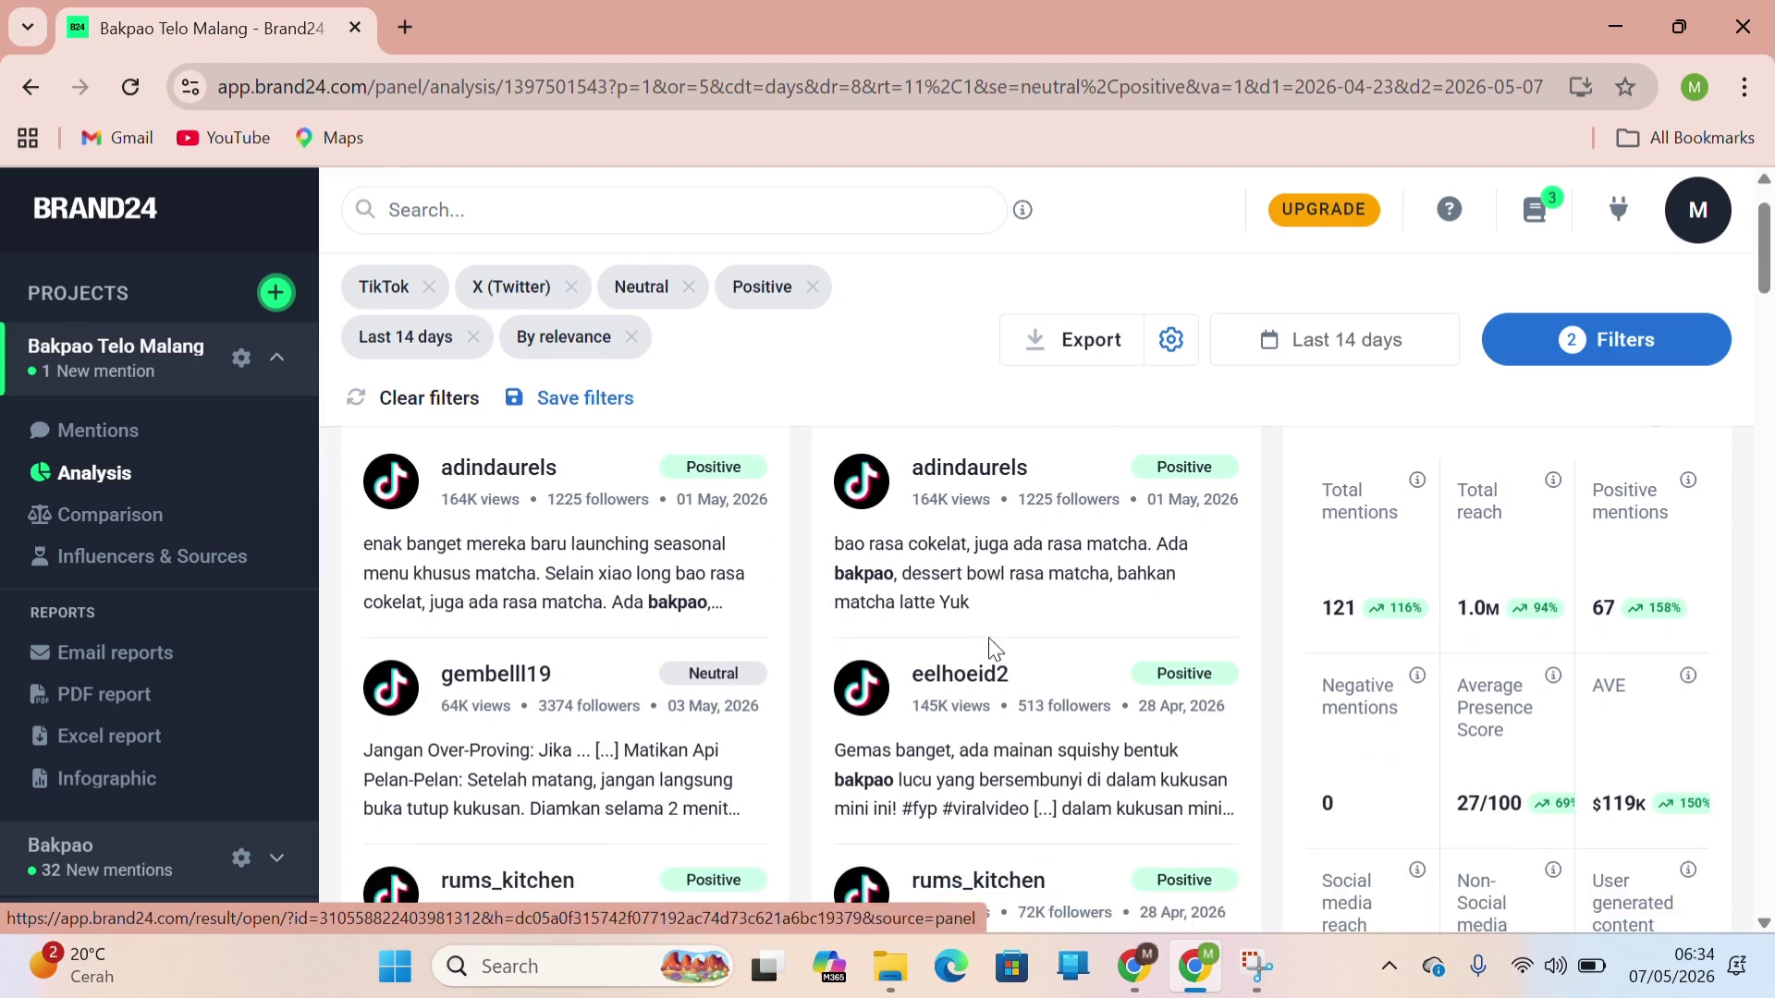
scroll(939, 690, "down", 1)
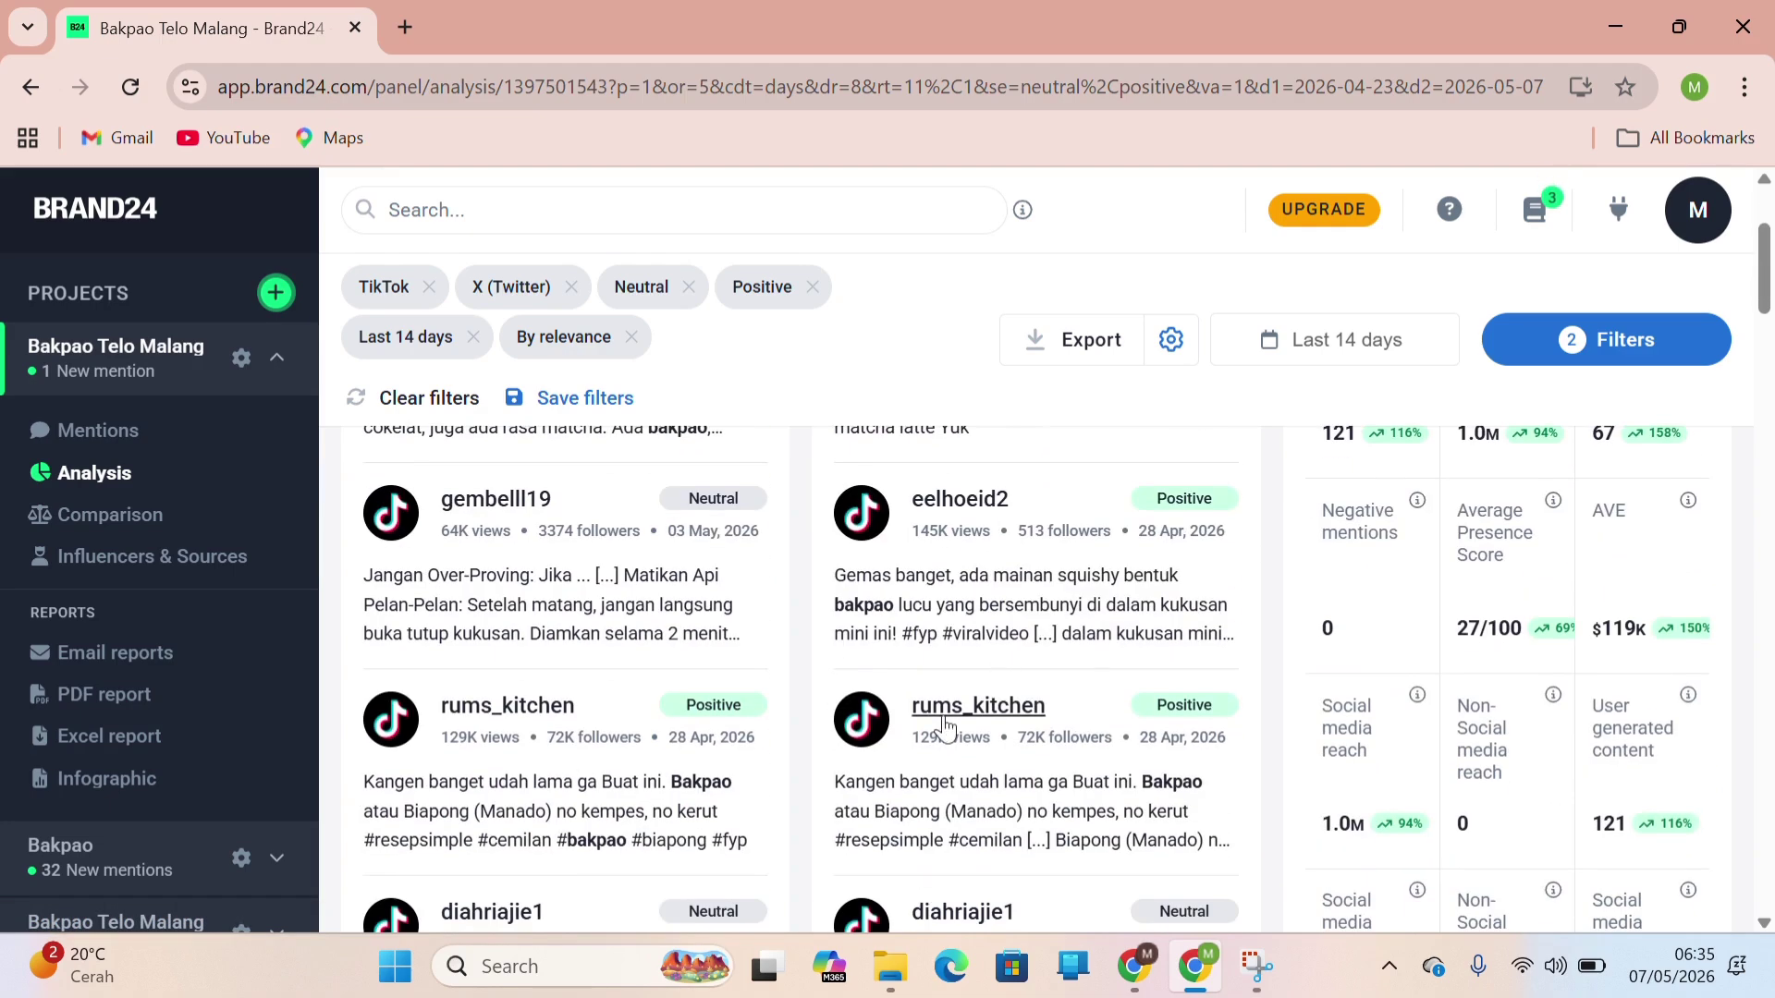
scroll(943, 725, "down", 2)
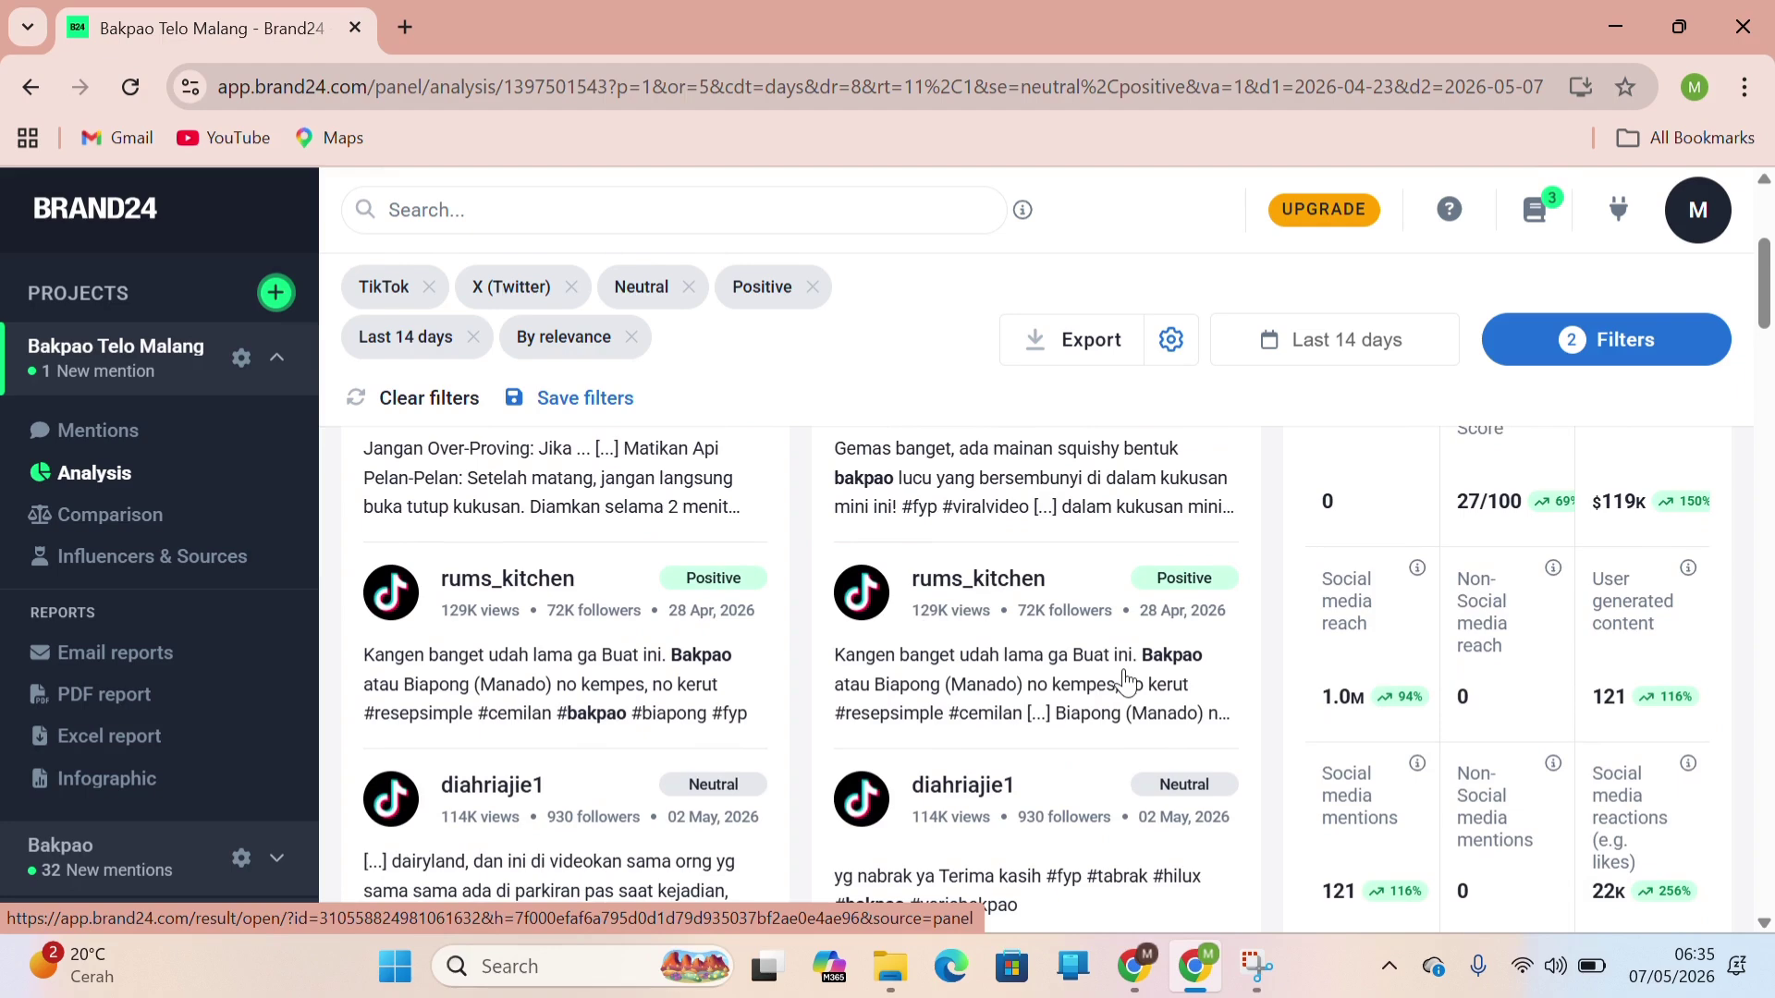
scroll(1114, 658, "up", 4)
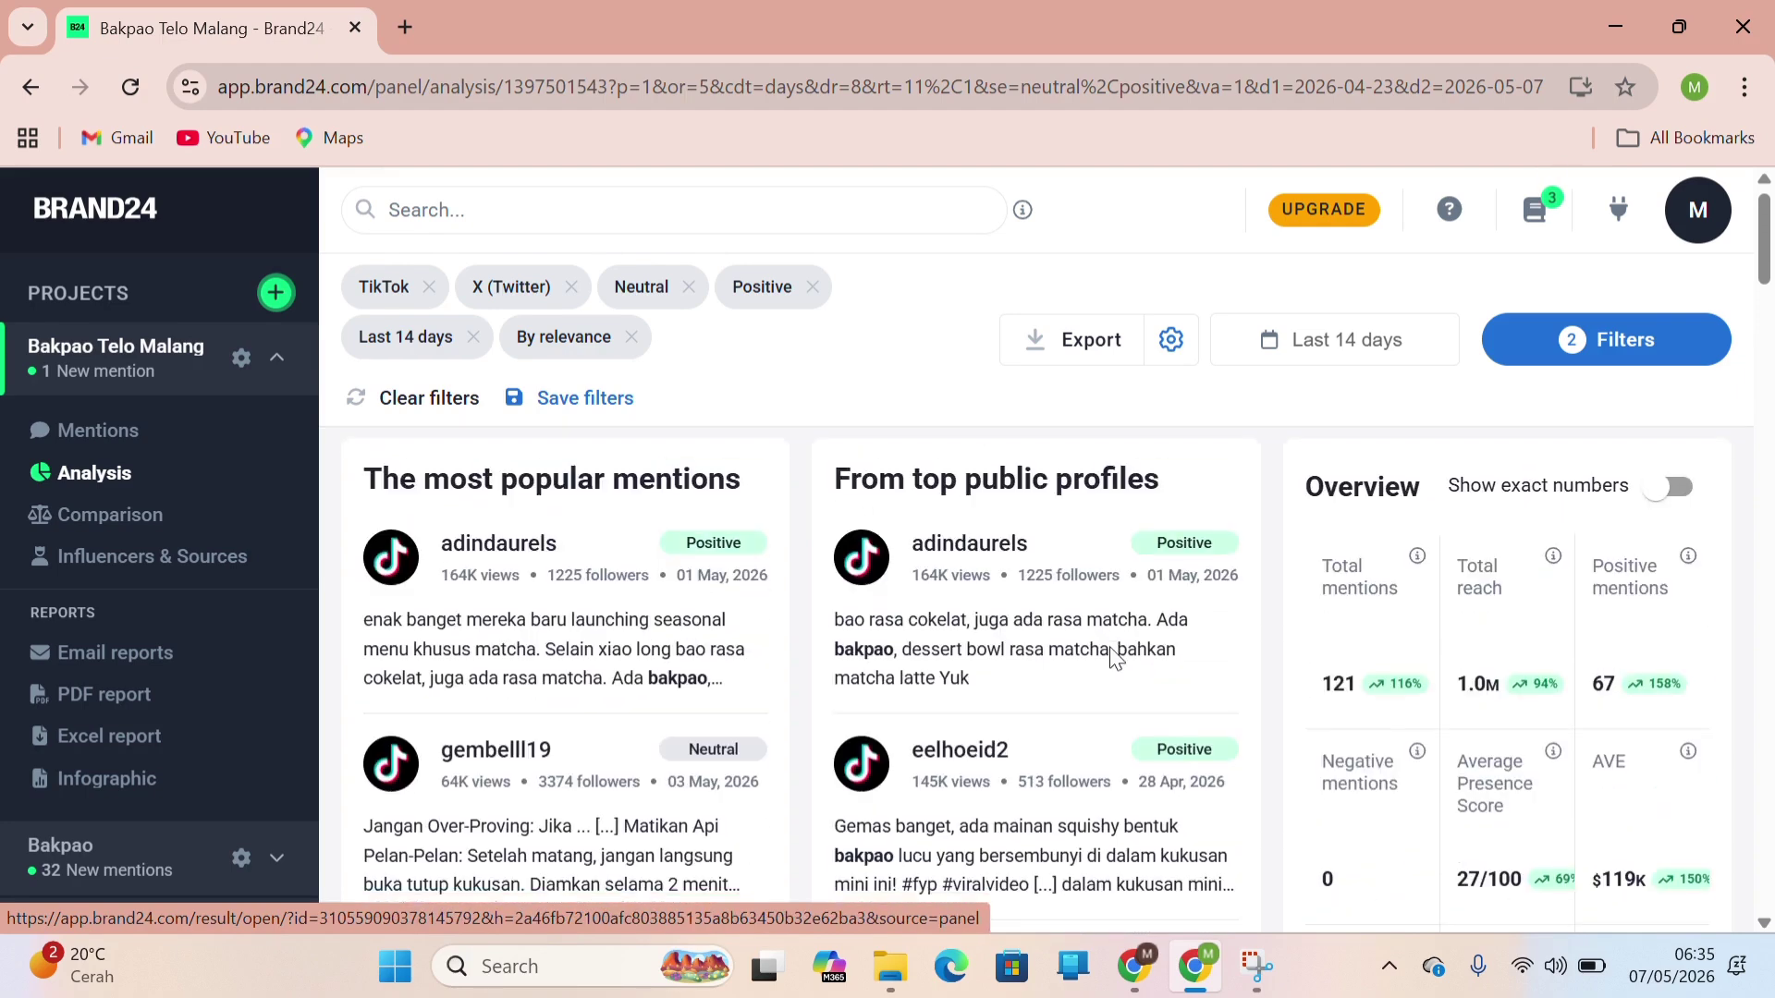
Examine the Overview metrics in the project's analysis, from total mentions and reach through the social media interaction figures.
scroll(1462, 569, "down", 1)
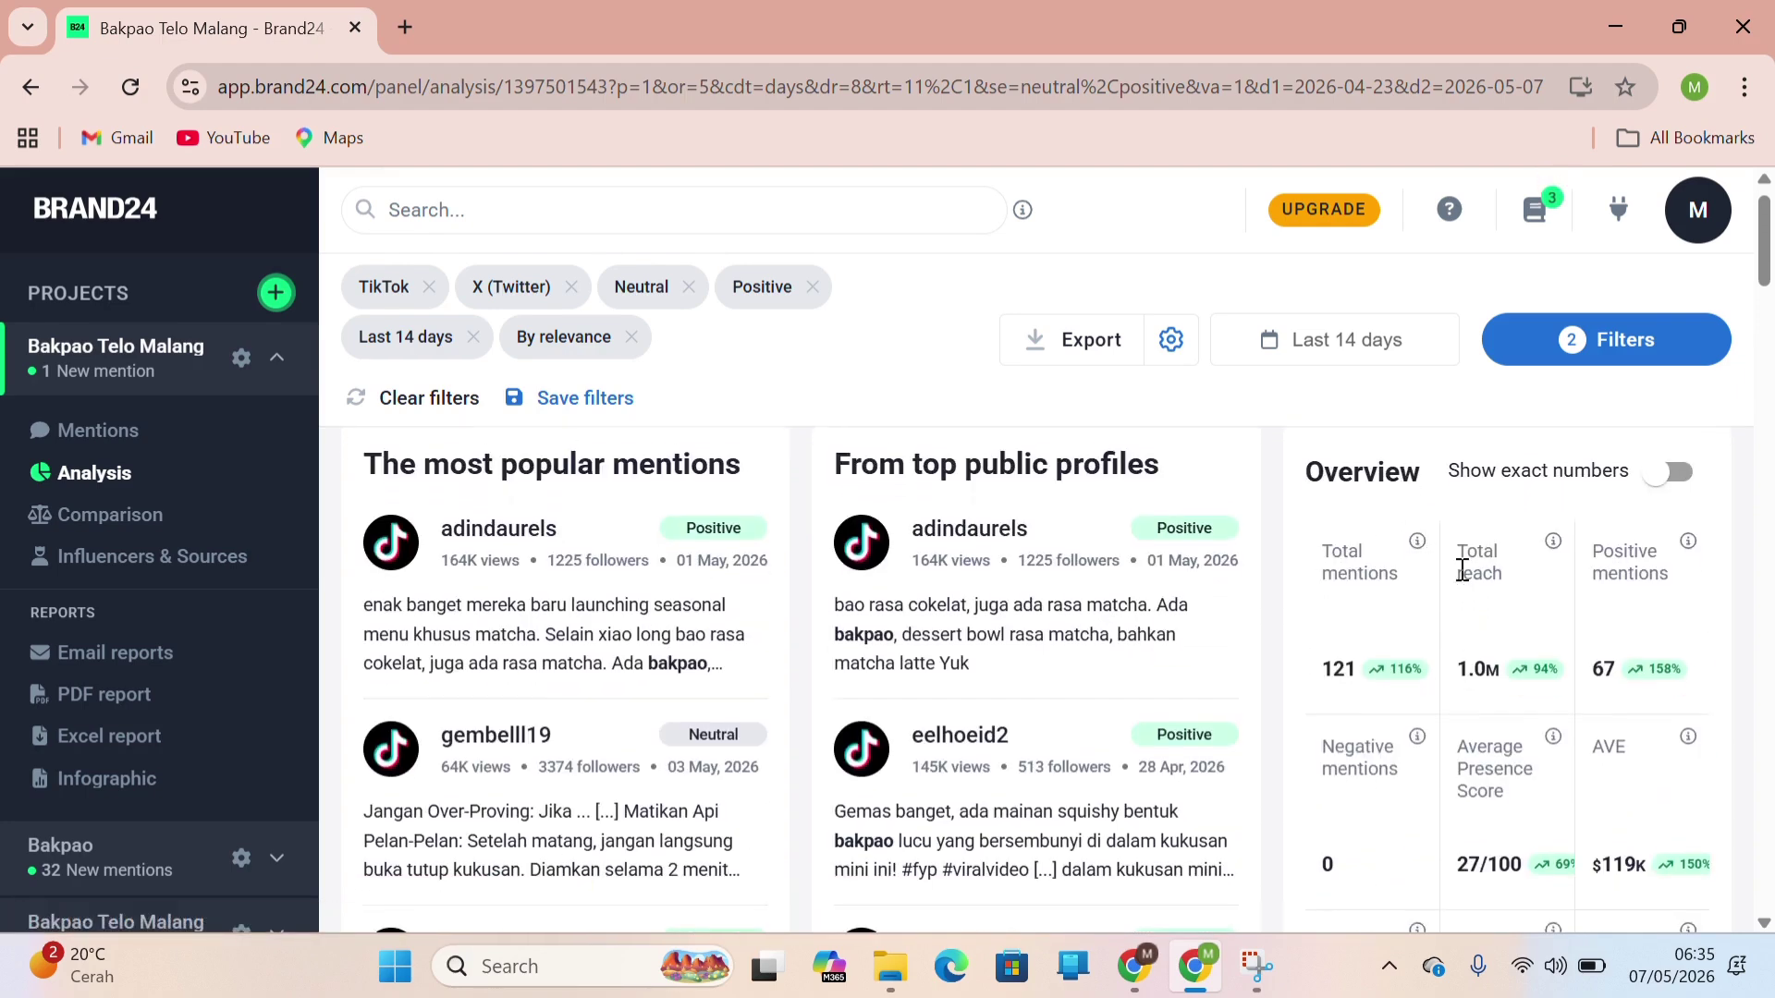
scroll(1462, 568, "down", 1)
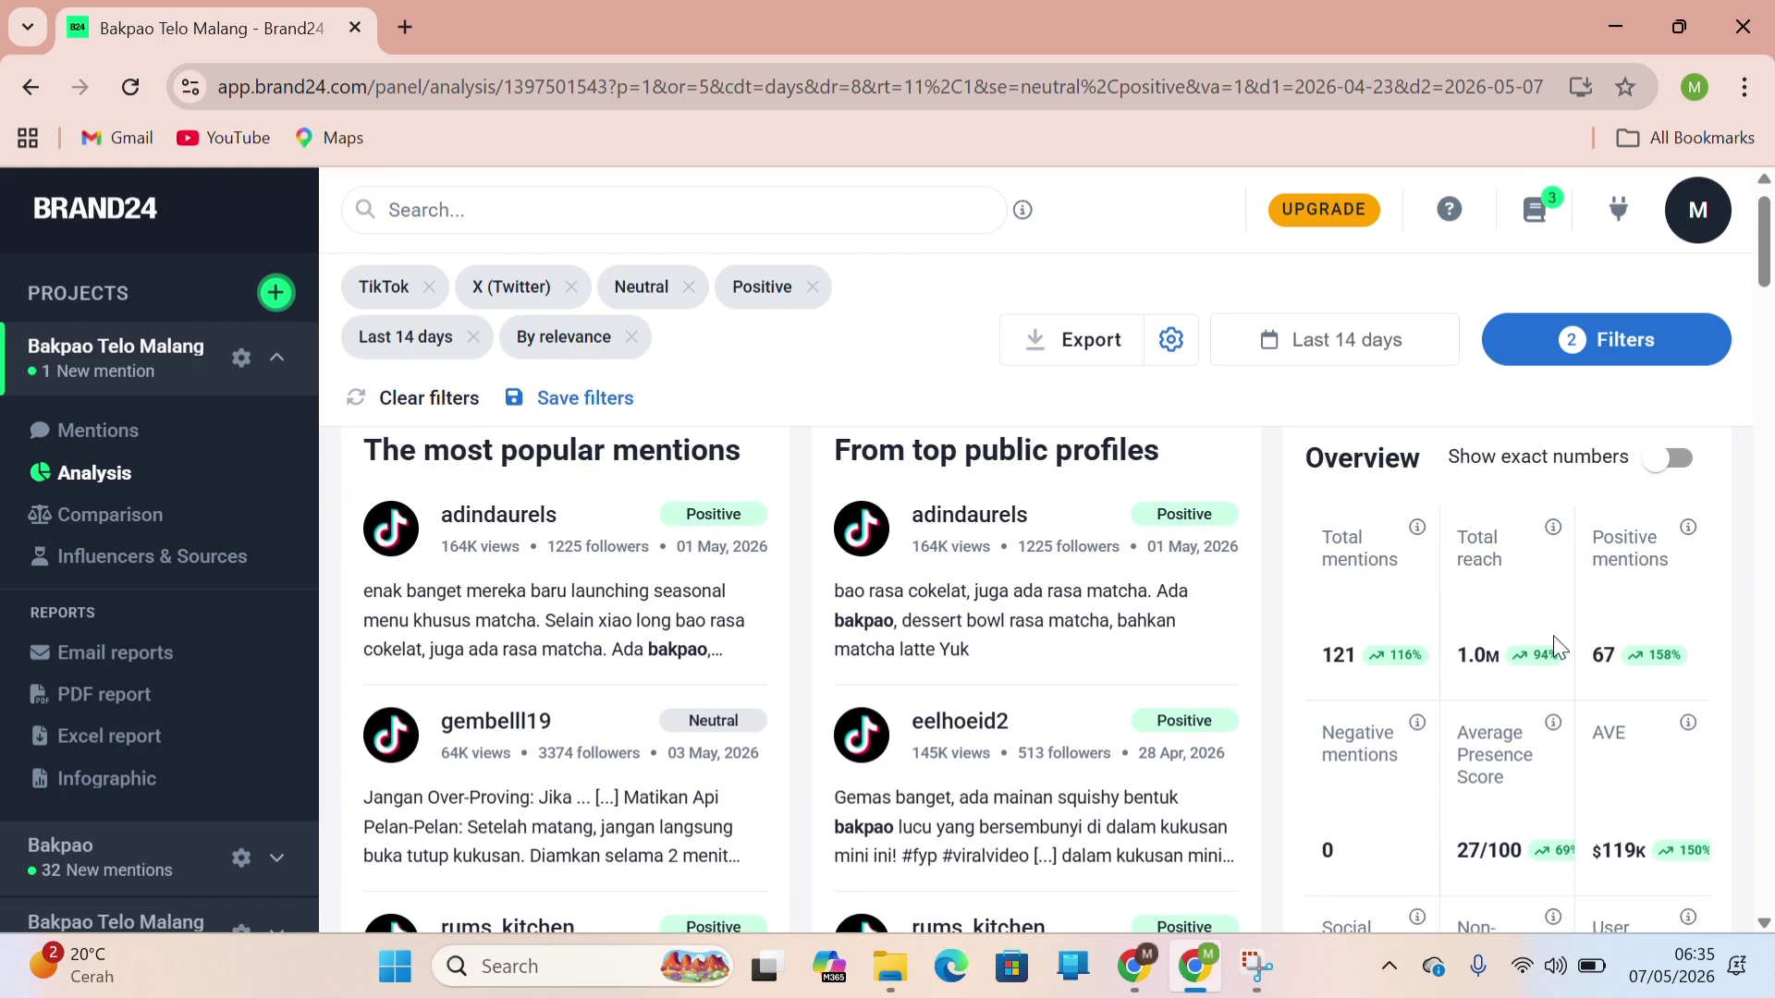
scroll(1554, 647, "down", 2)
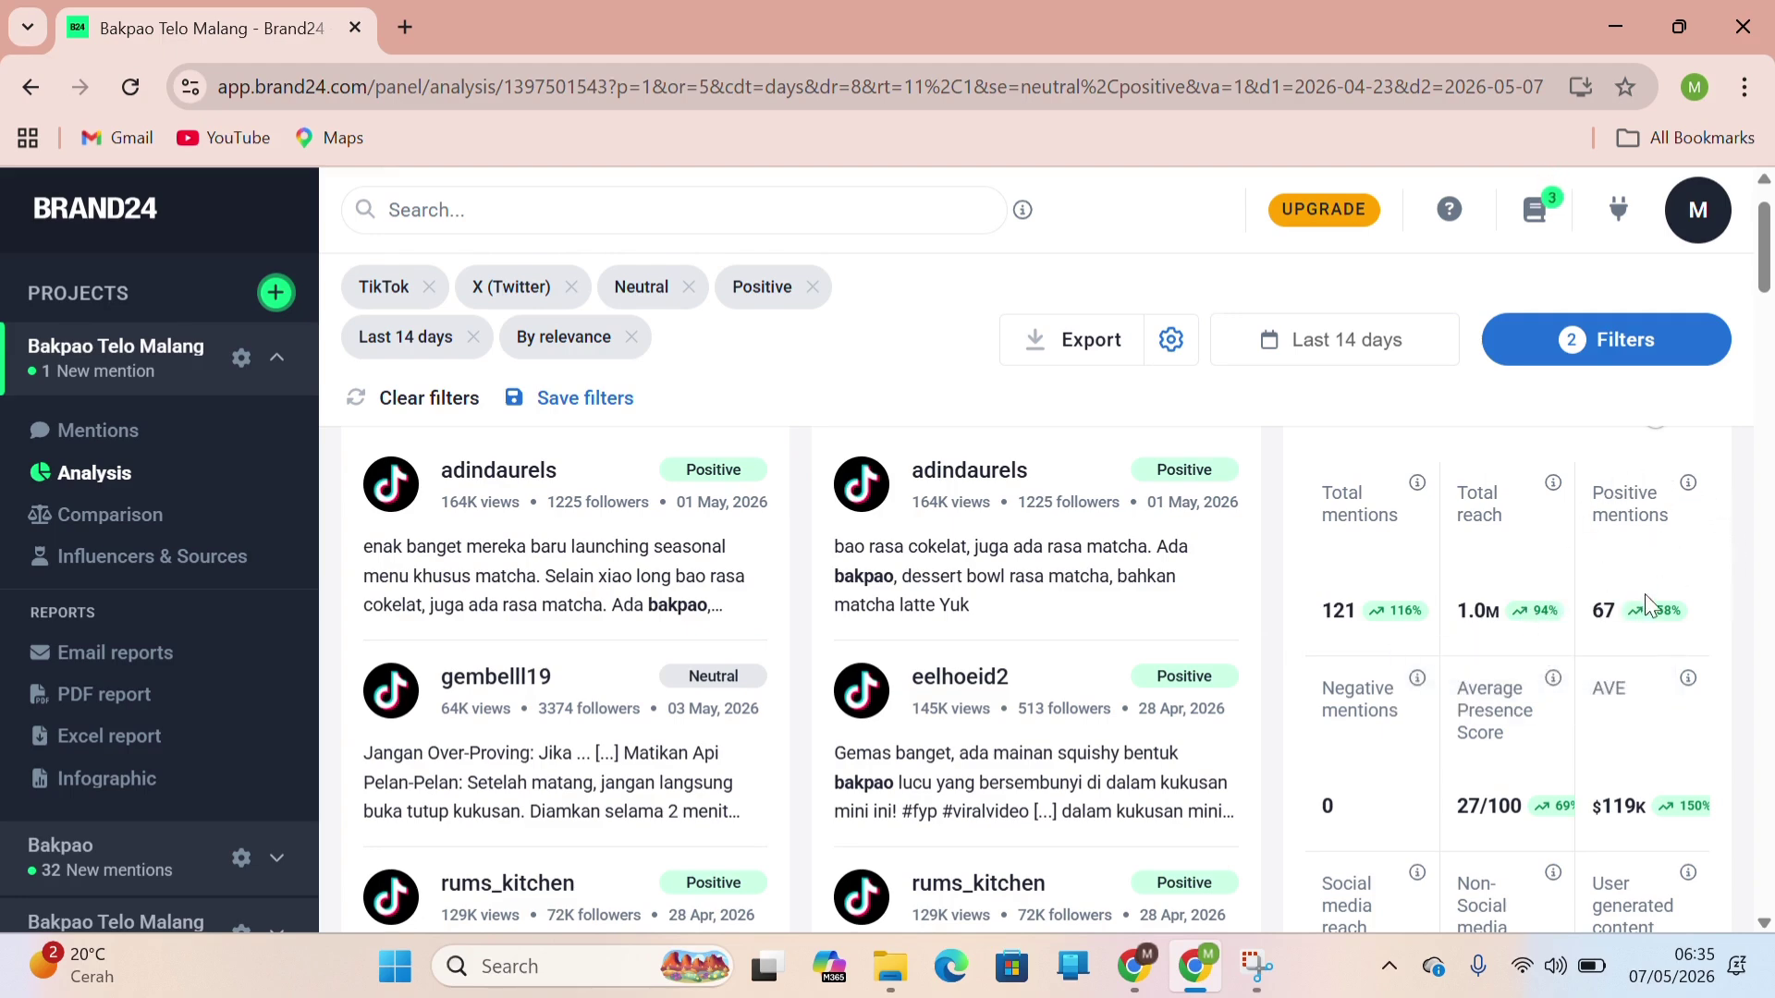
scroll(1639, 547, "down", 3)
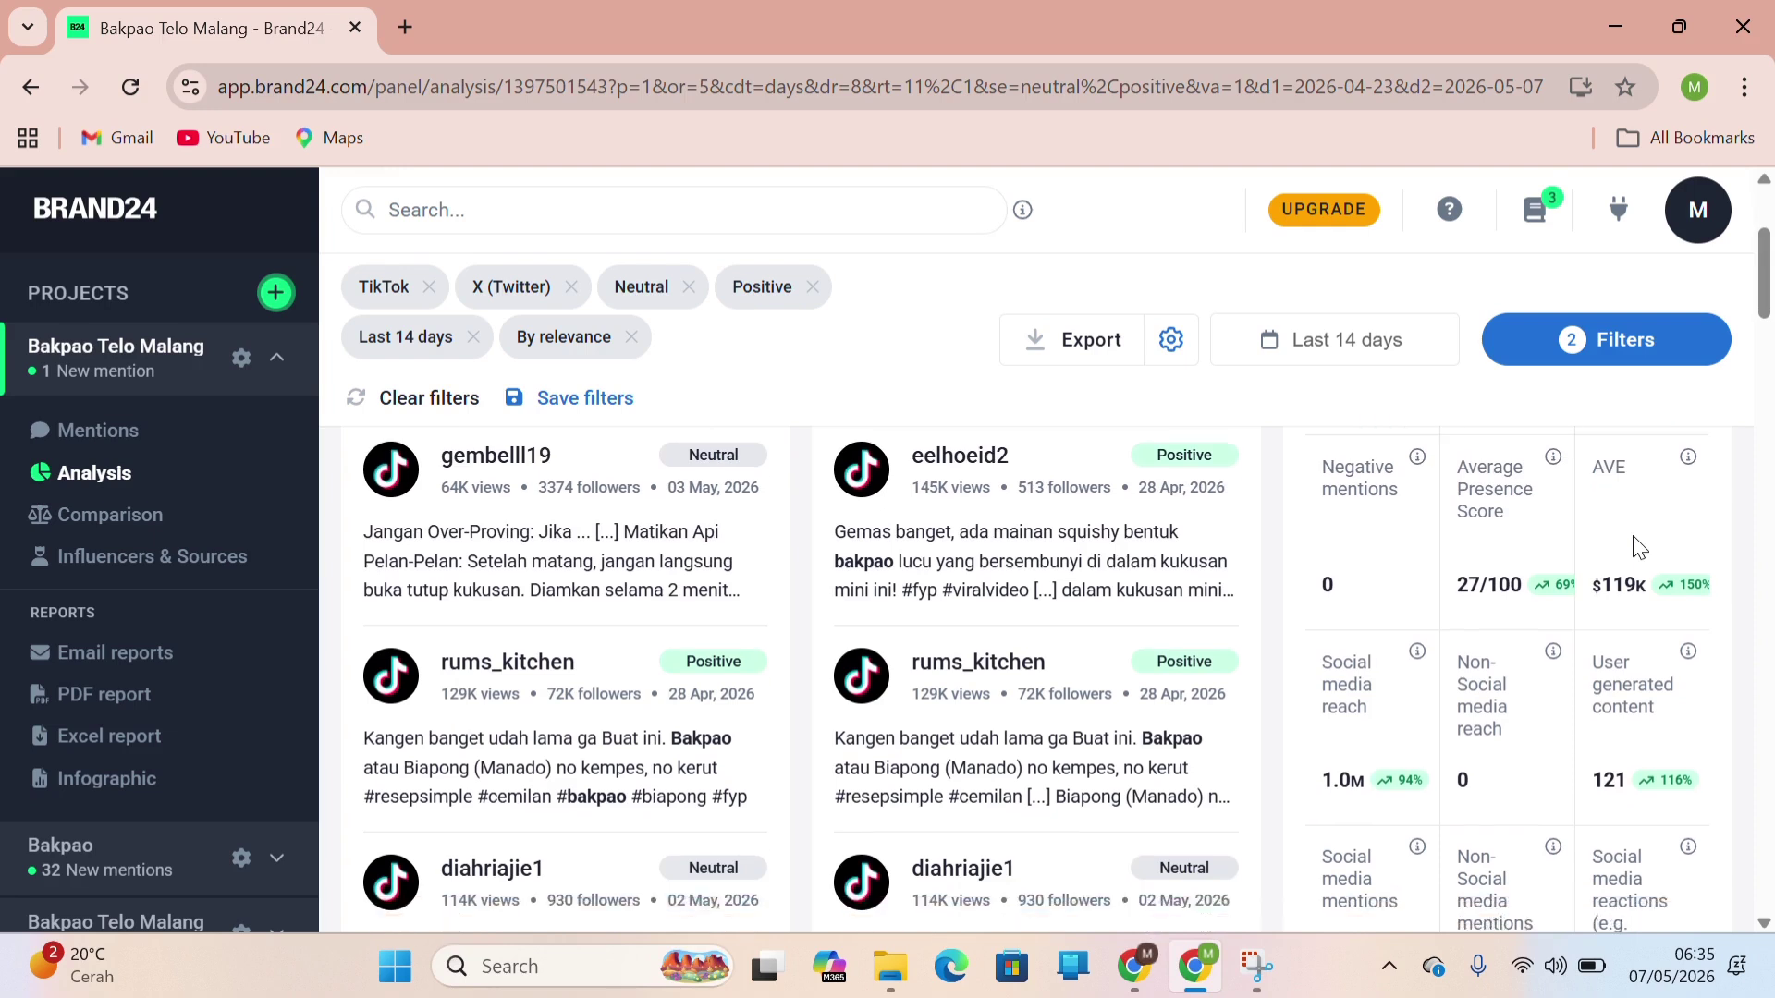
scroll(1639, 548, "up", 1)
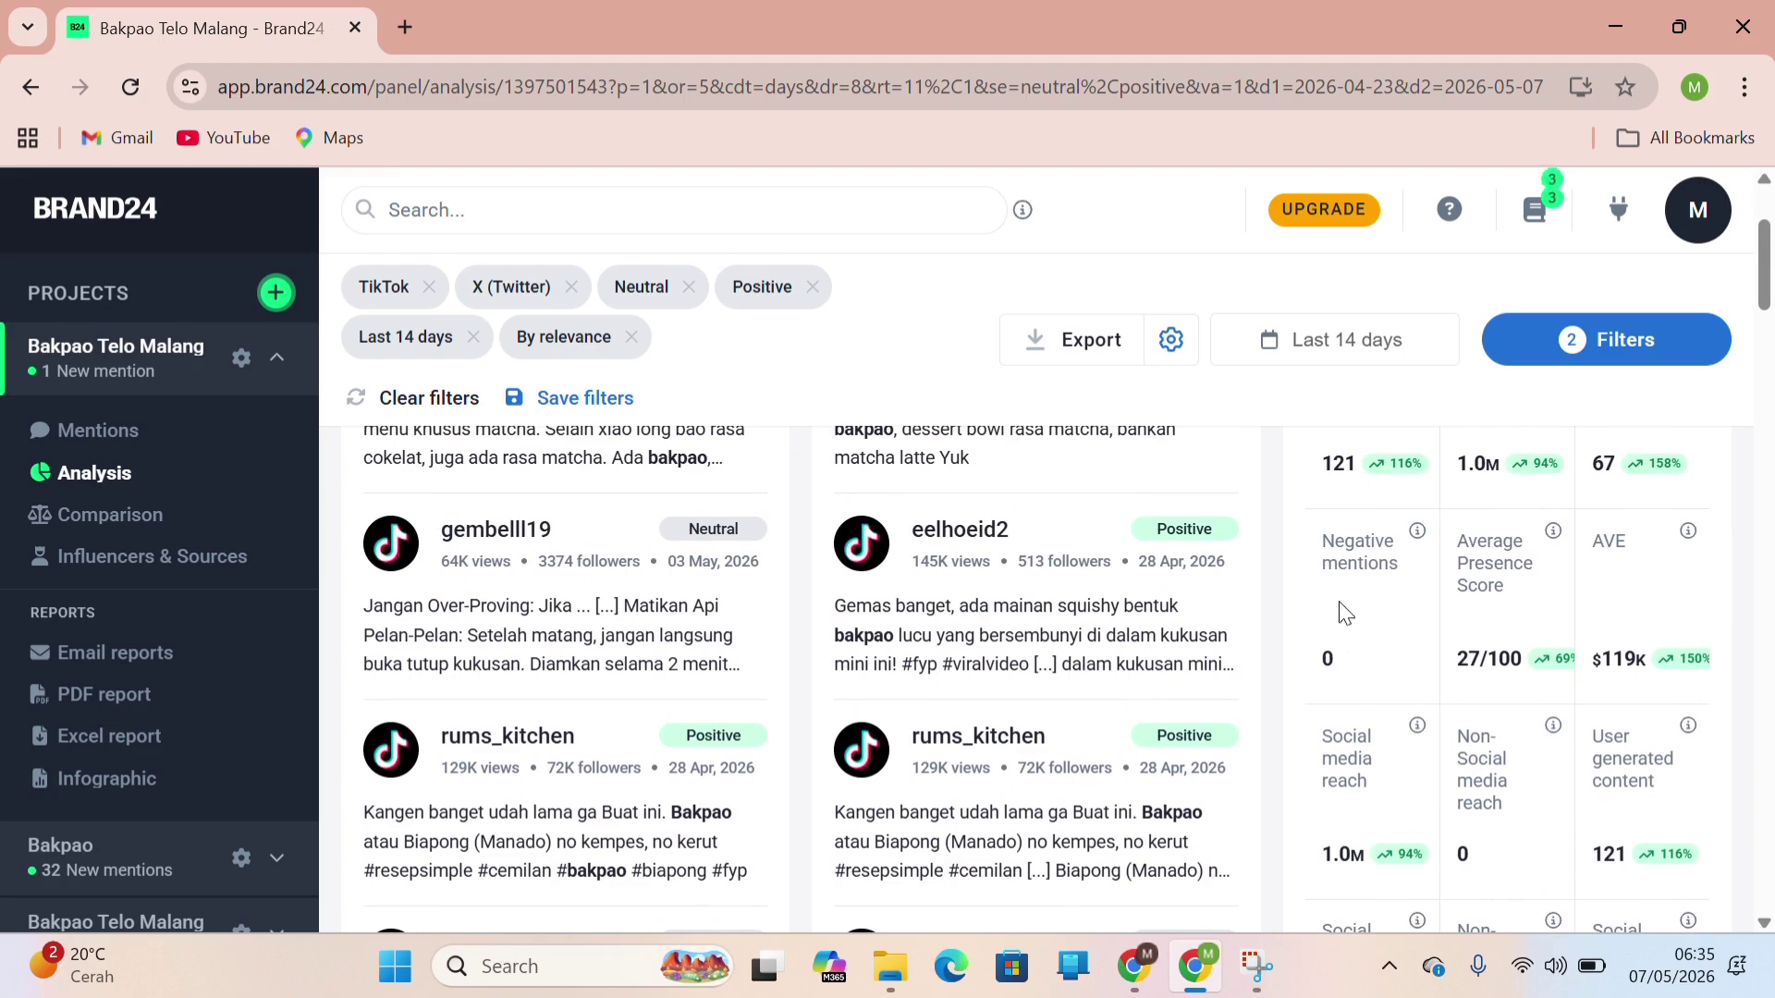
scroll(1613, 641, "down", 1)
scroll(1613, 641, "down", 4)
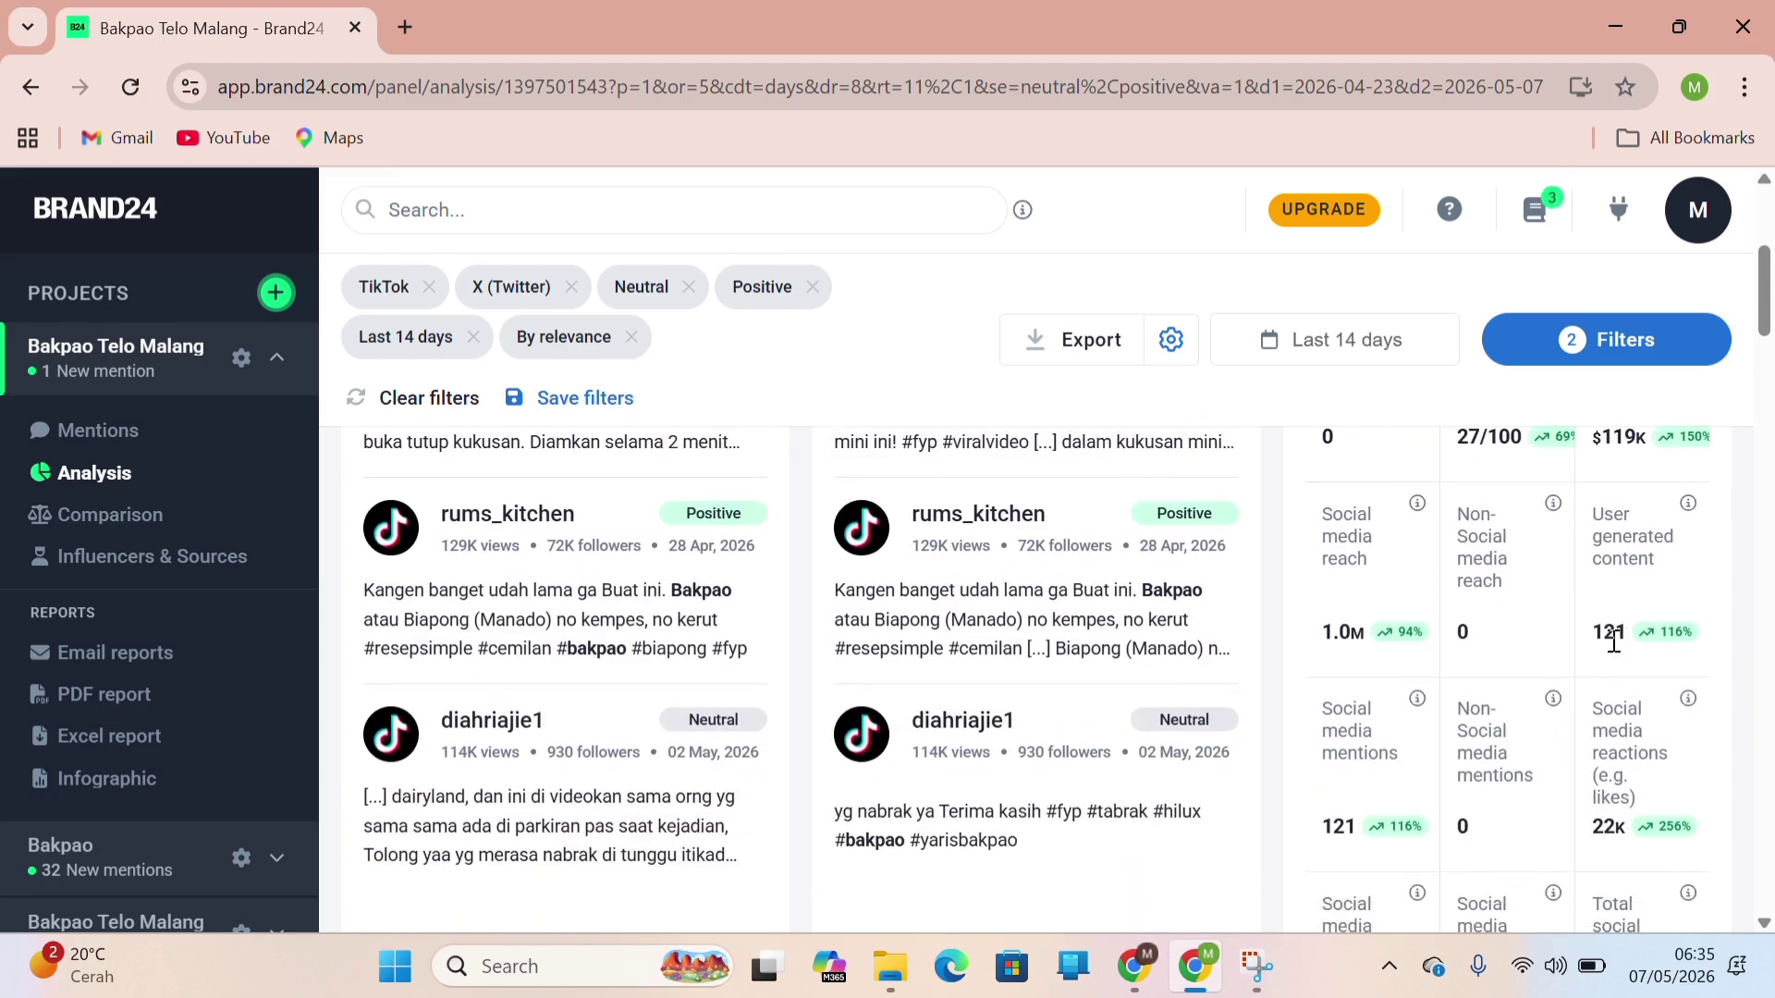
scroll(1613, 641, "up", 1)
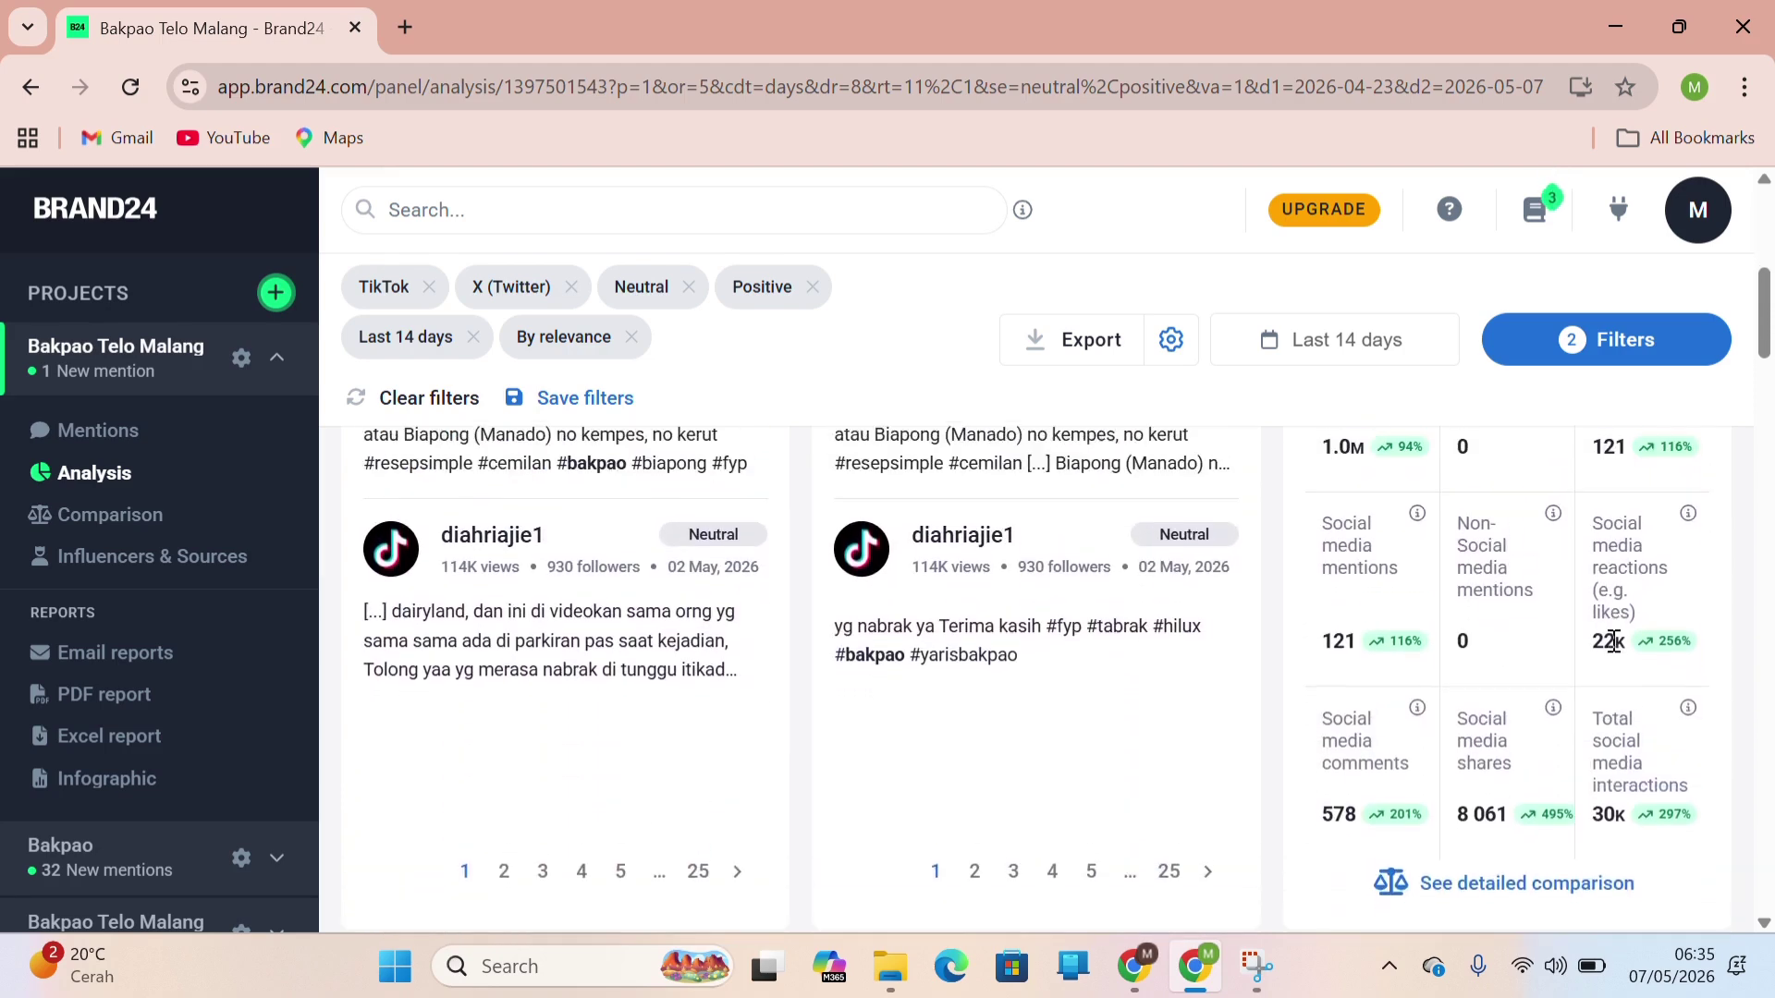
Review the Mentions & Reach and Sentiment charts together with their breakdowns by category.
scroll(1613, 641, "down", 5)
scroll(1613, 647, "down", 1)
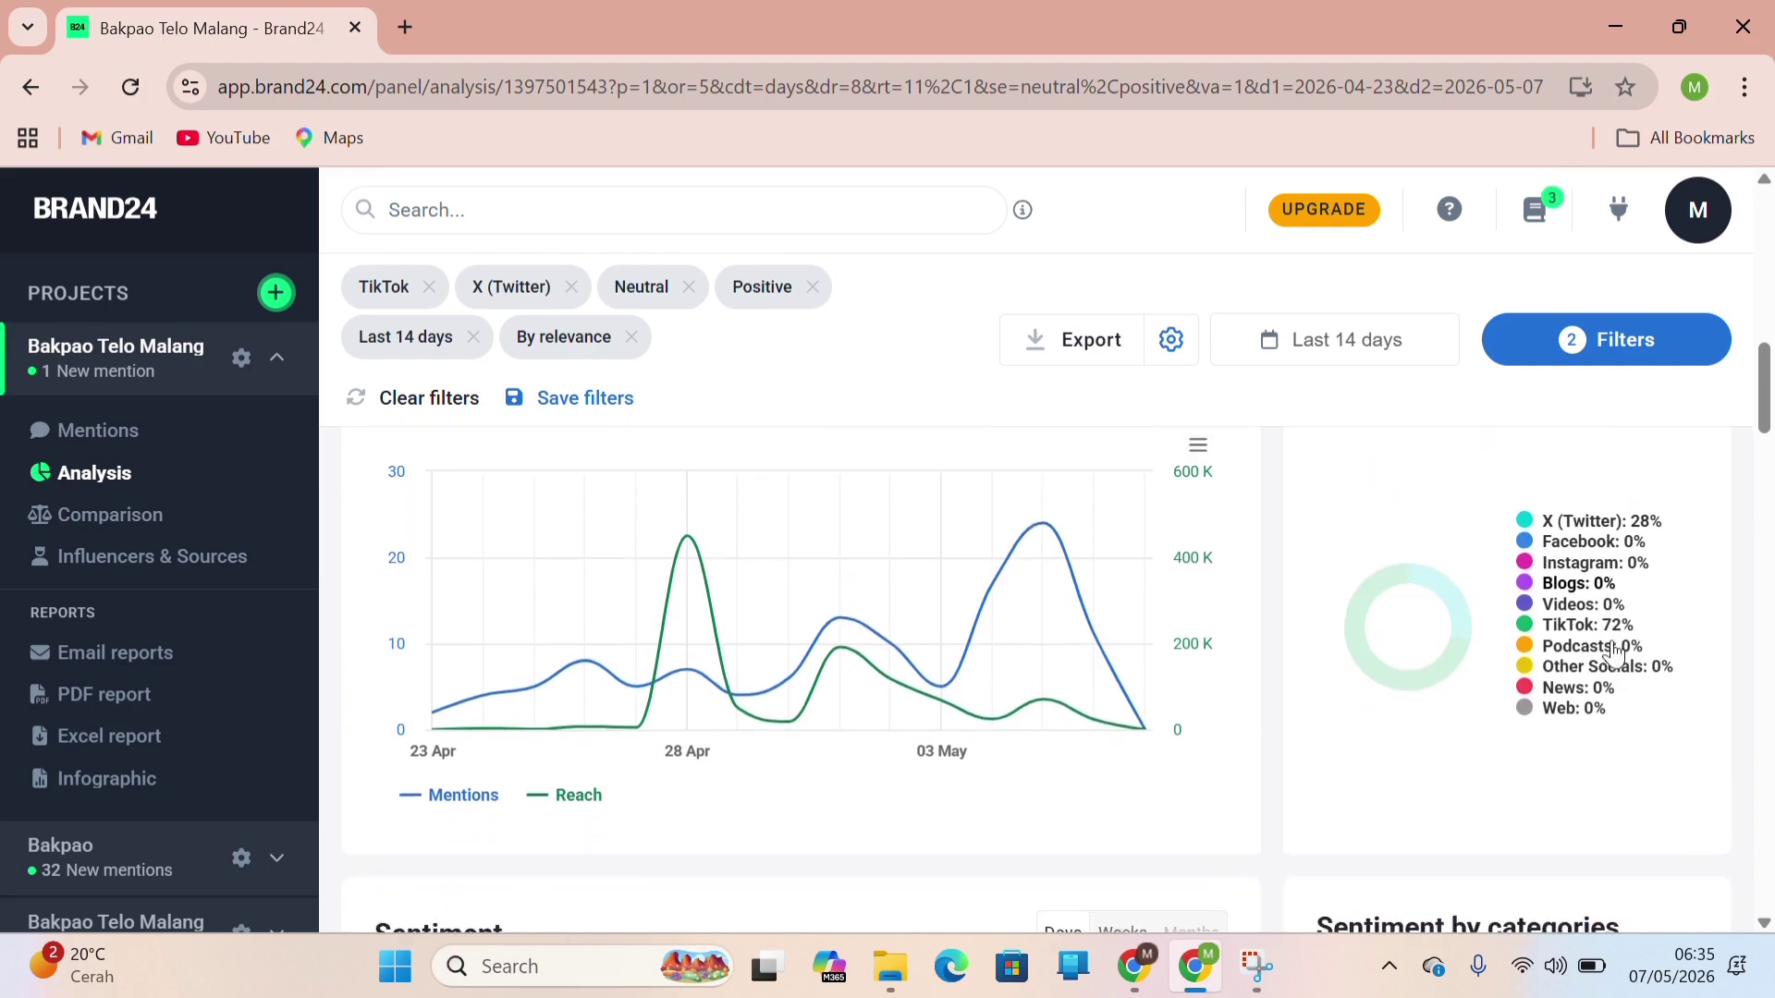
scroll(1613, 647, "up", 1)
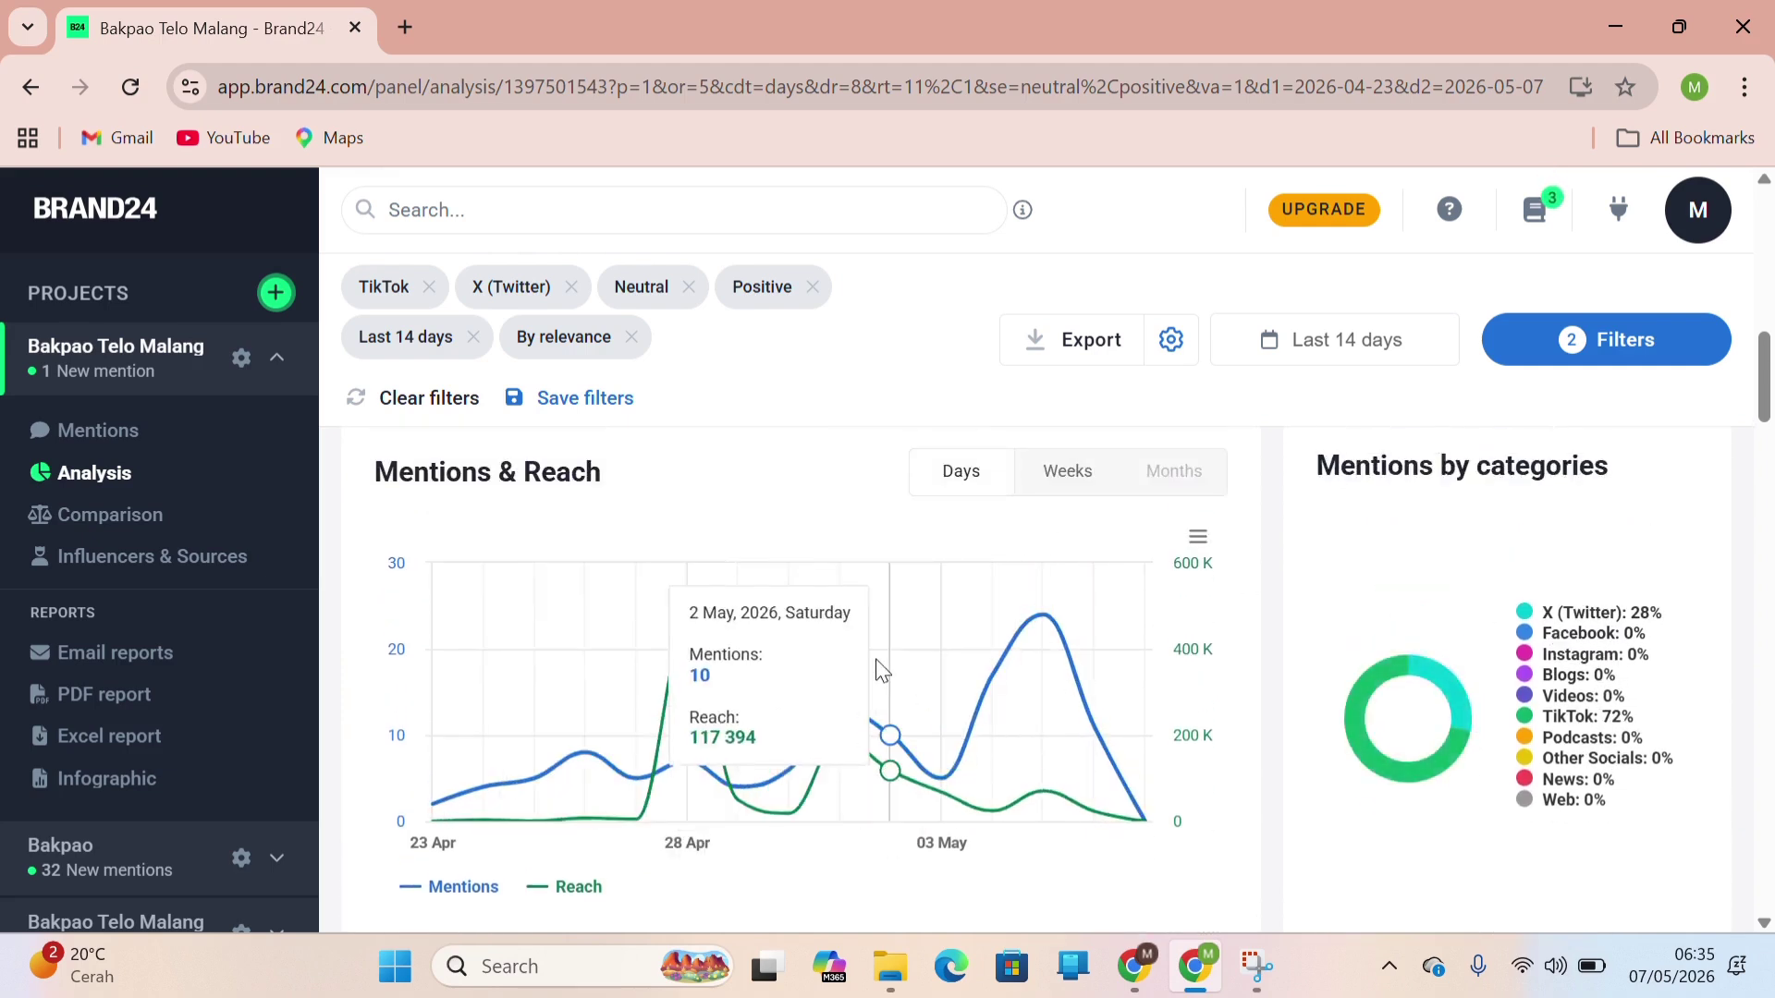
scroll(878, 670, "down", 8)
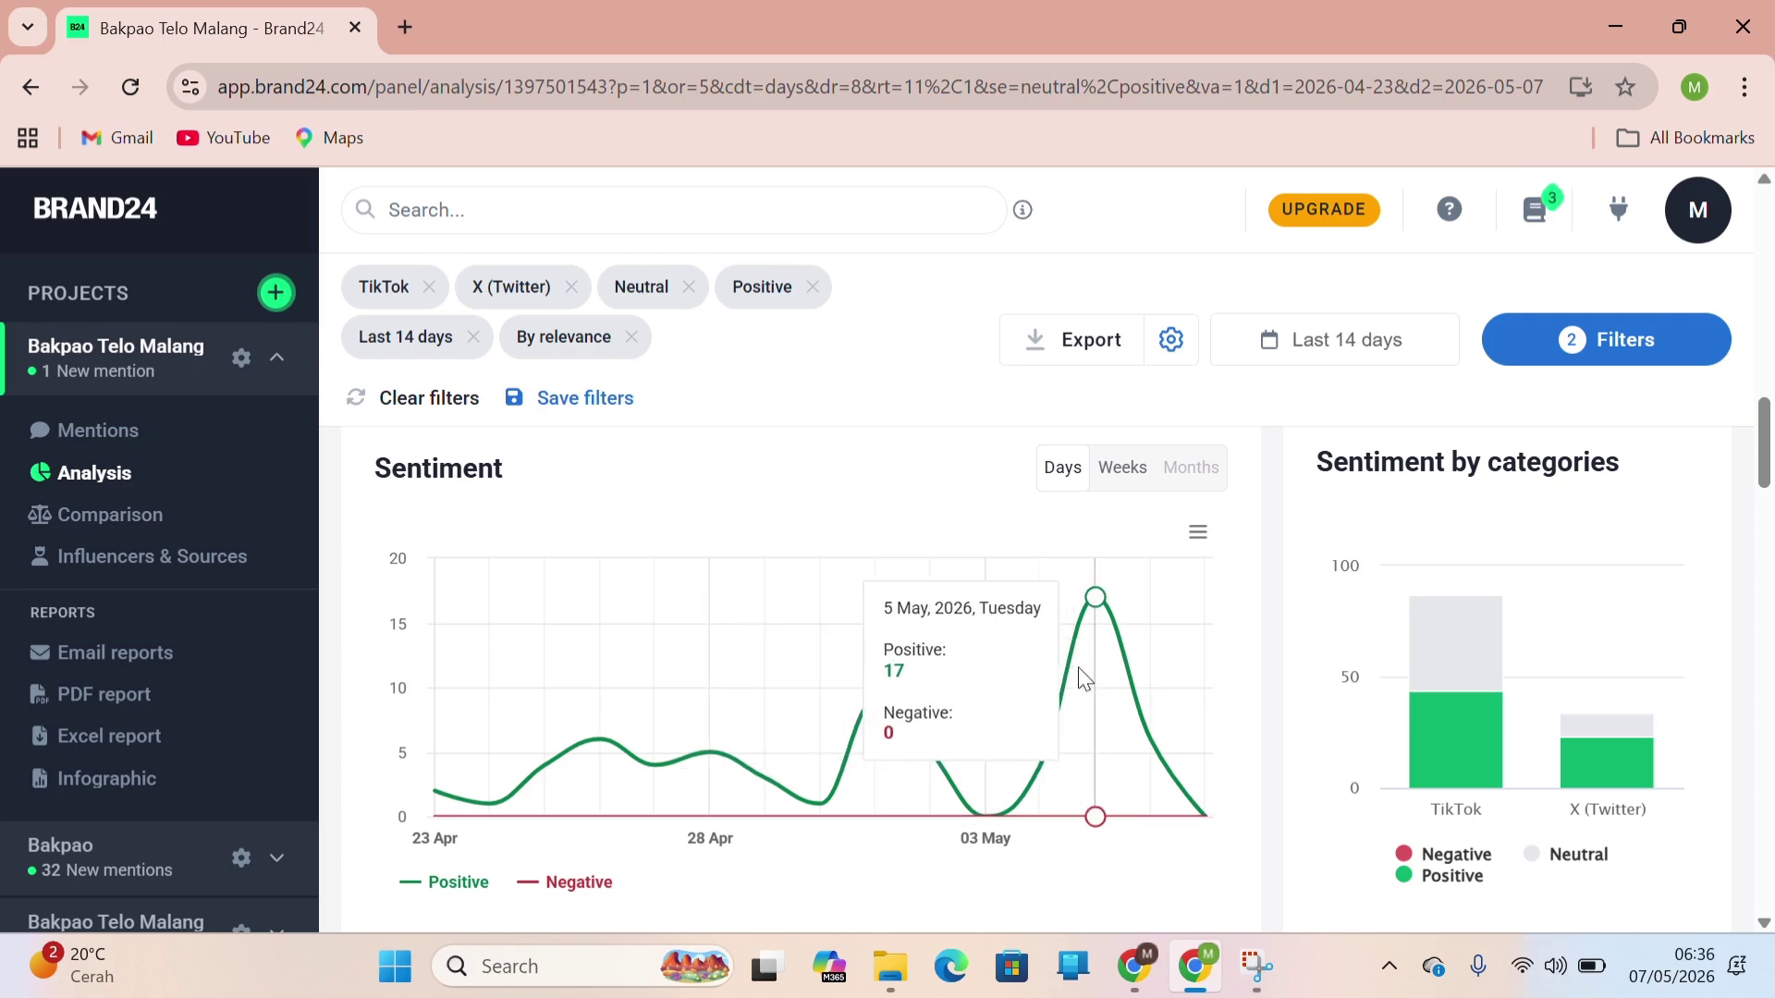
Compare the profiles in the Most Share of Voice and Most followers tables by mentions, reach, followers and influence score.
scroll(1115, 675, "down", 6)
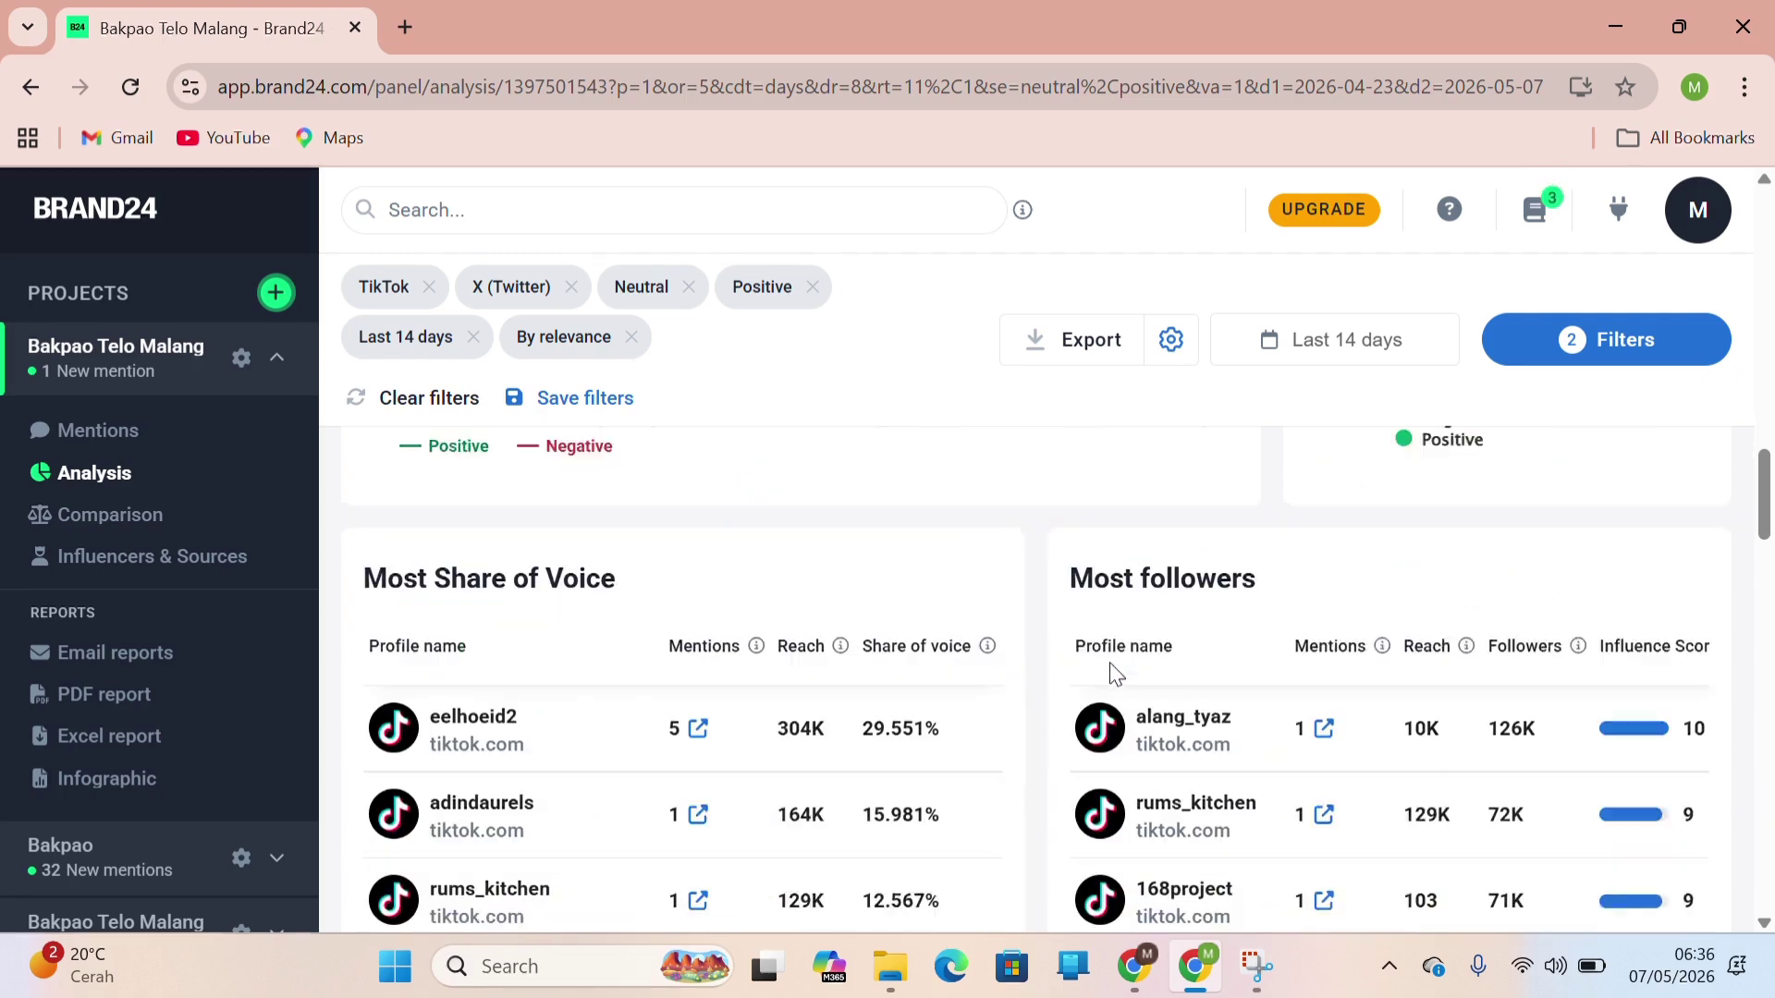
scroll(1116, 675, "up", 2)
scroll(1116, 674, "down", 1)
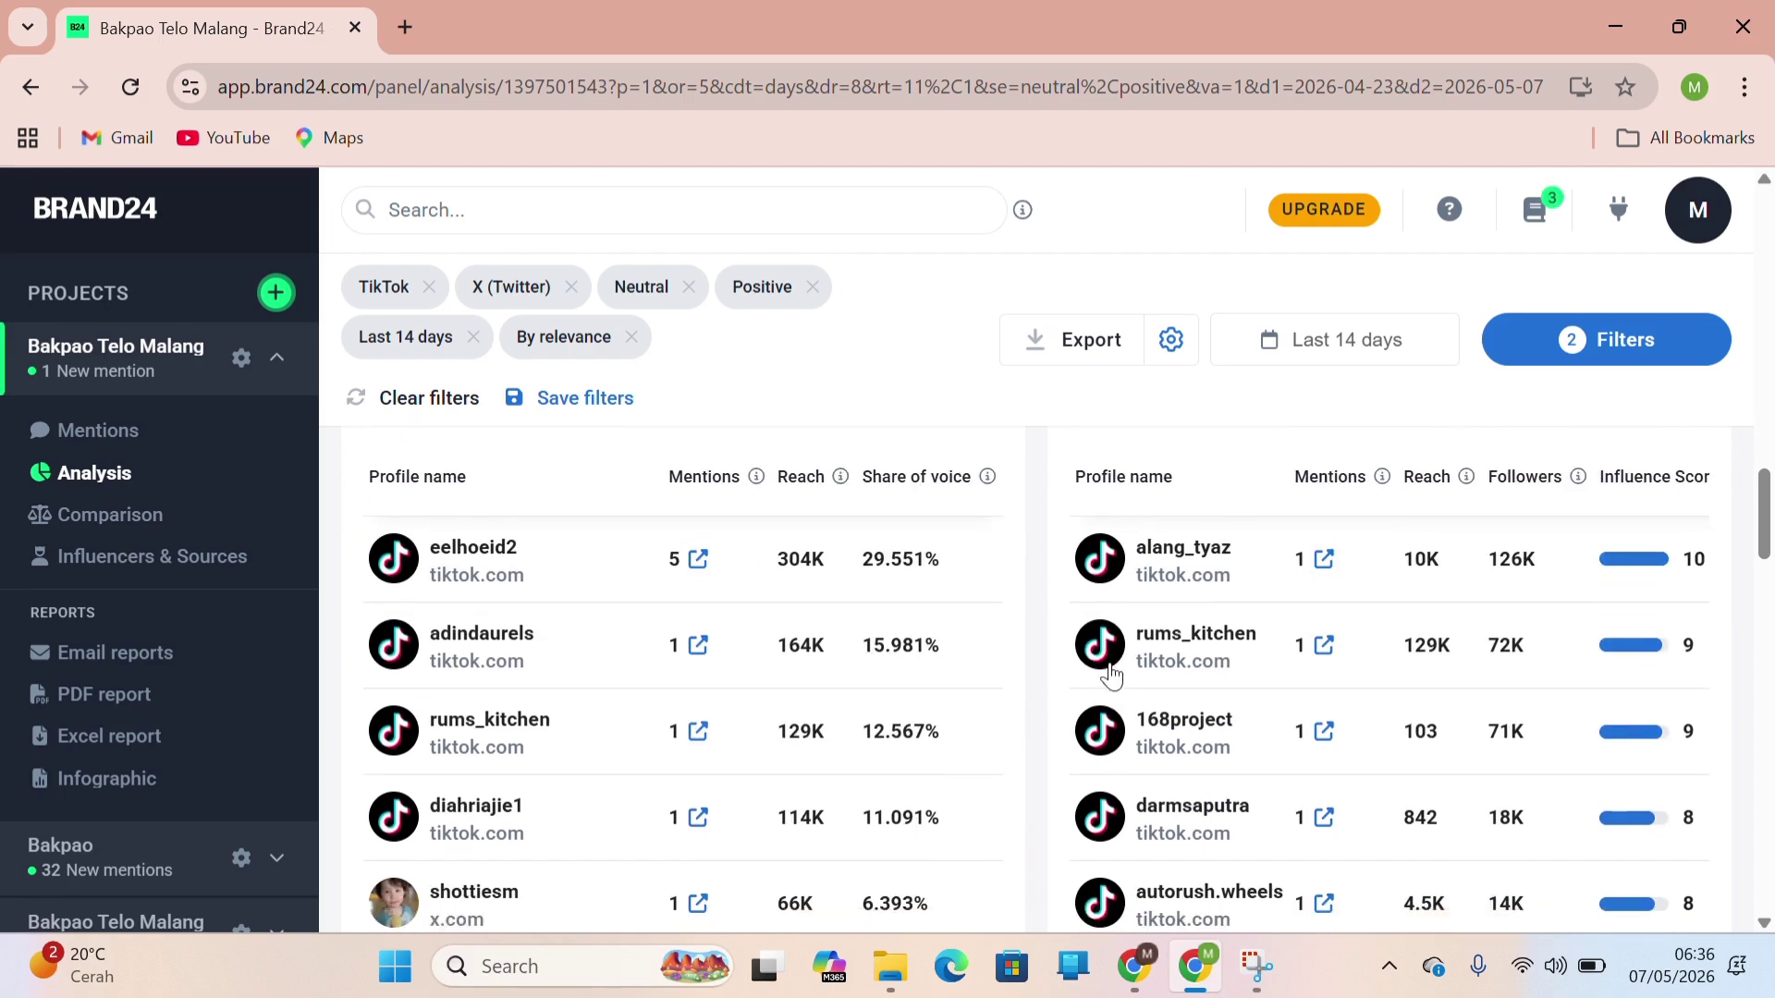
scroll(1072, 652, "up", 1)
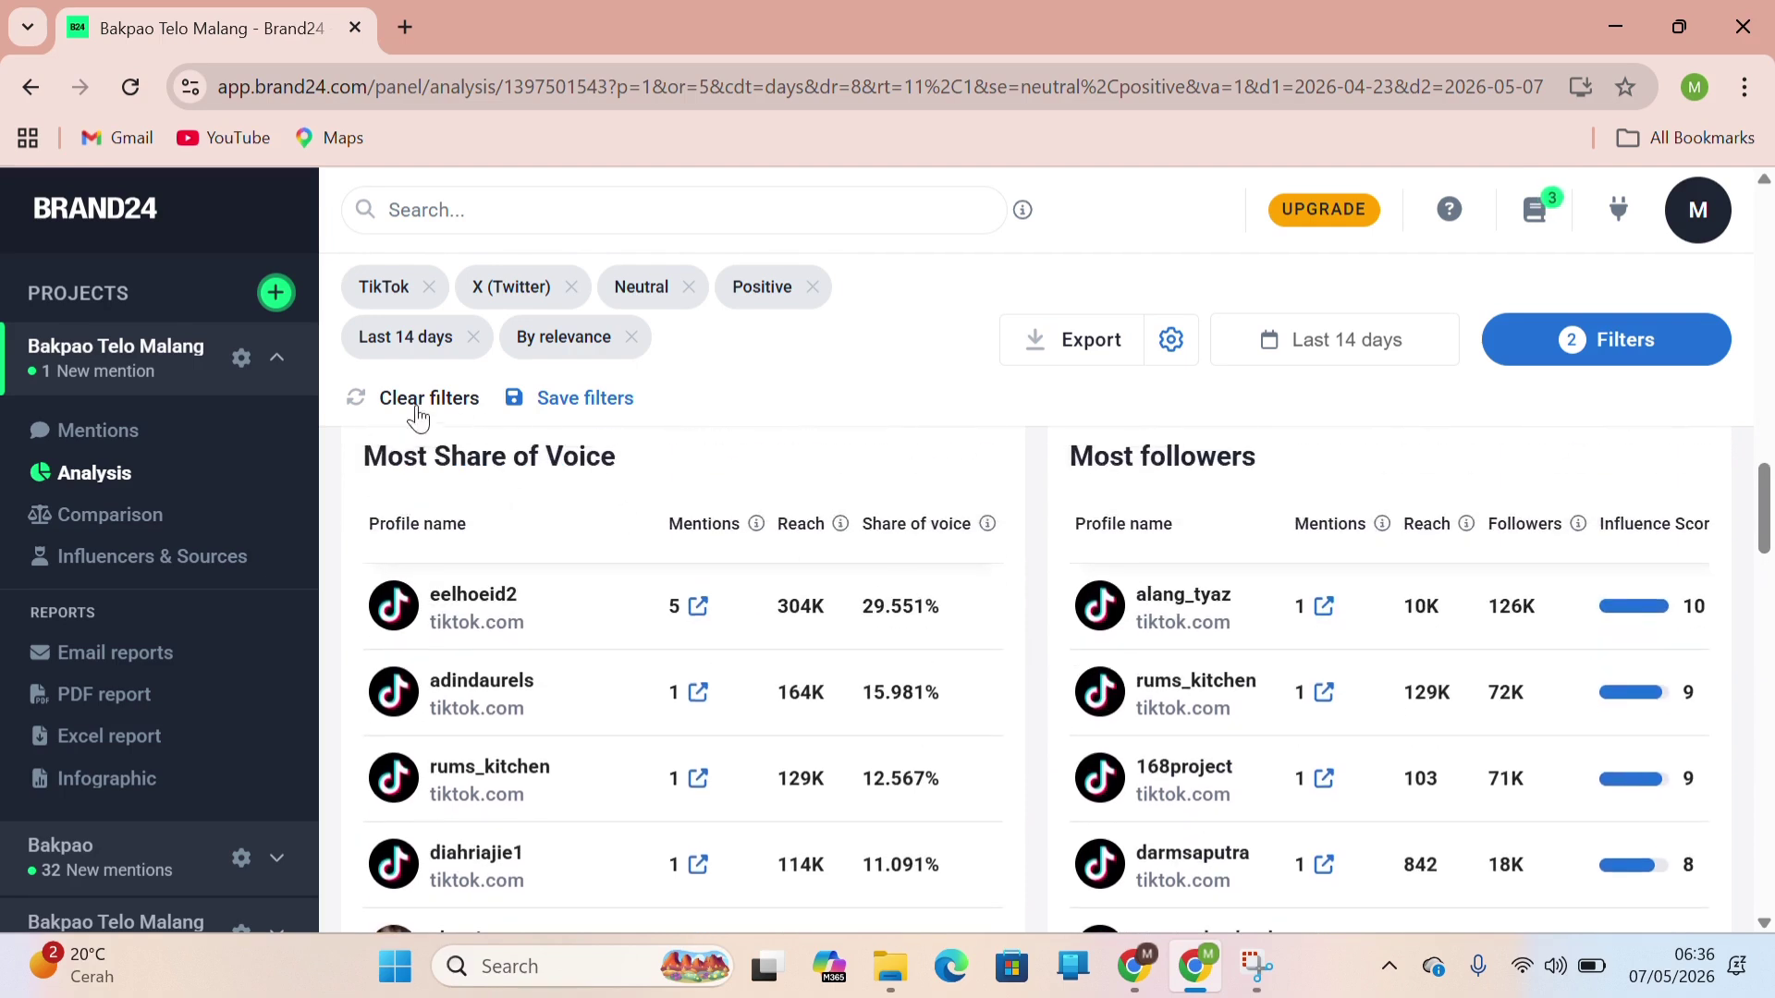
scroll(742, 519, "down", 2)
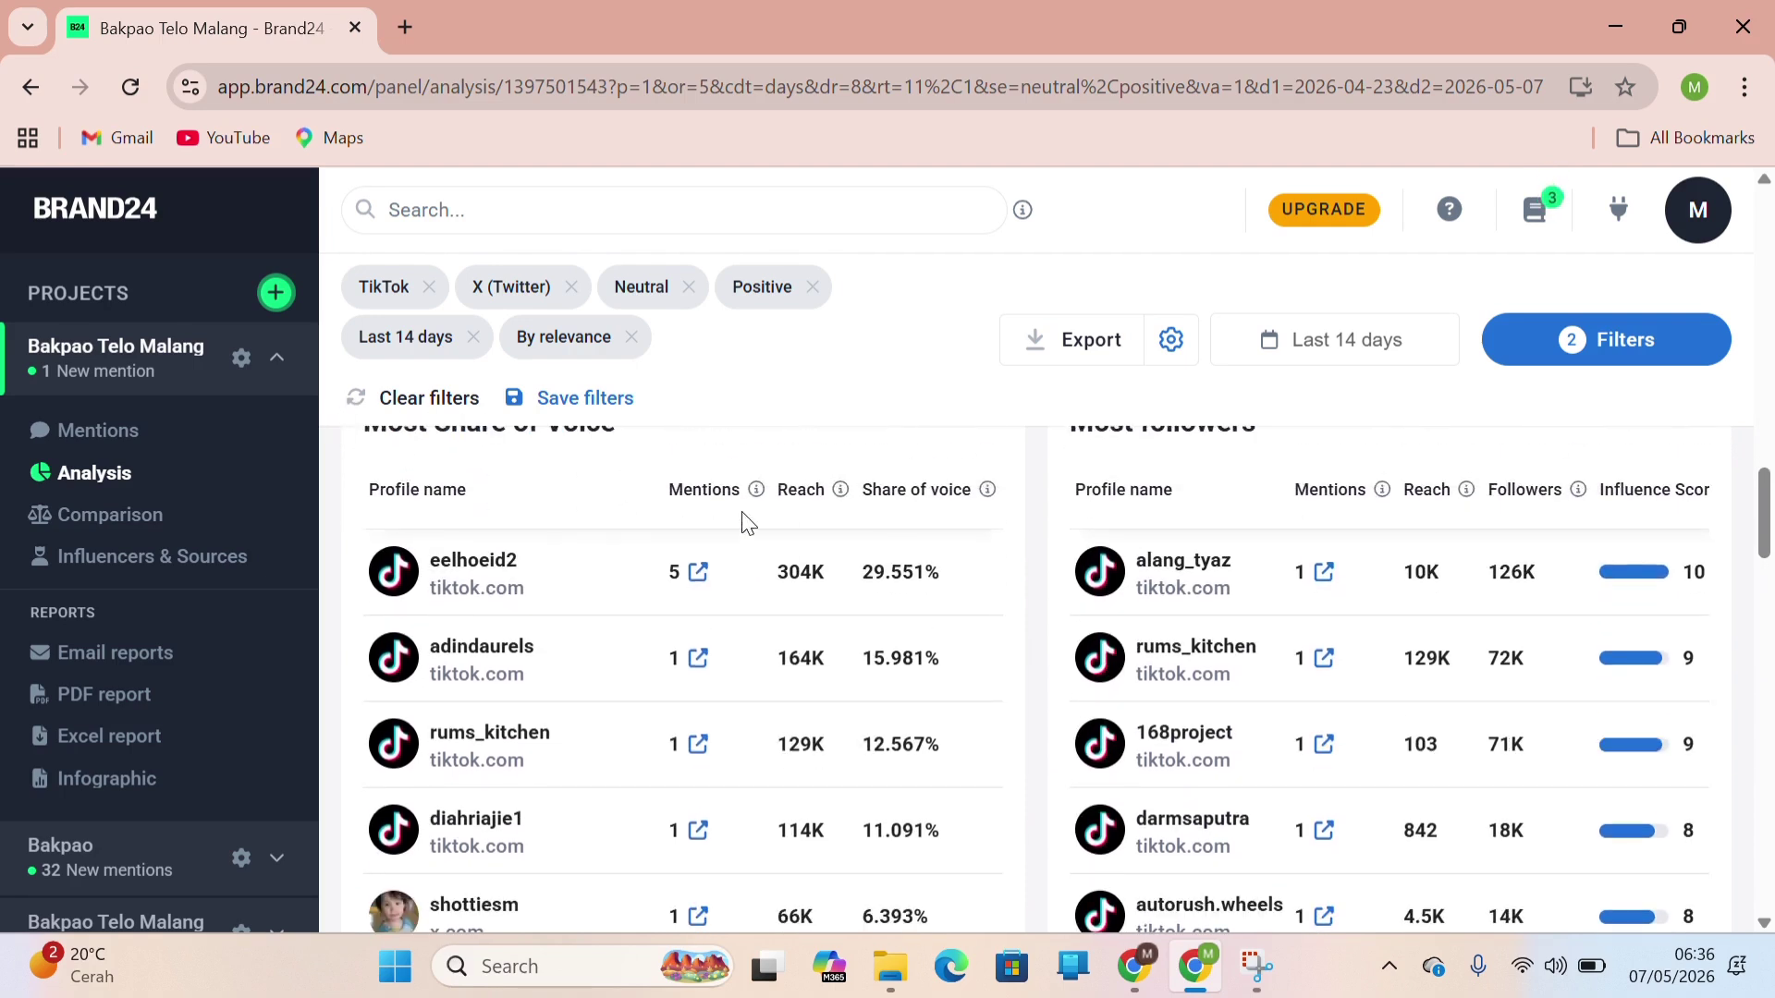
scroll(744, 521, "up", 1)
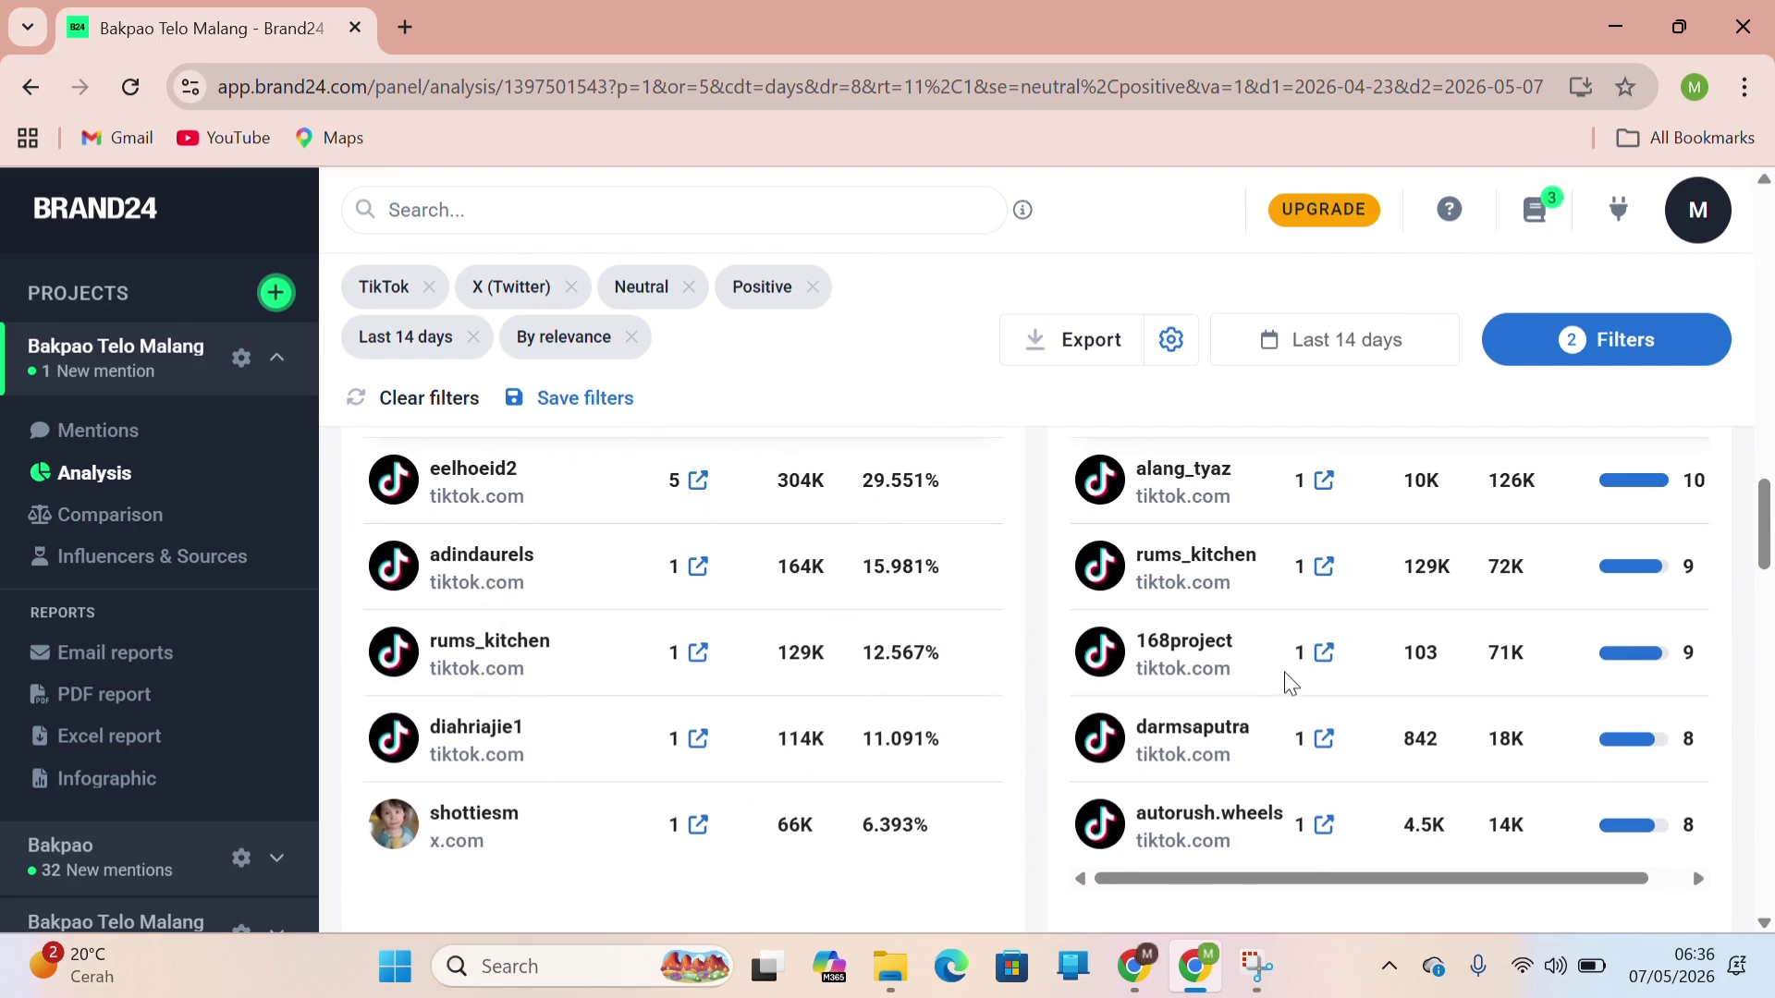
scroll(1288, 684, "up", 2)
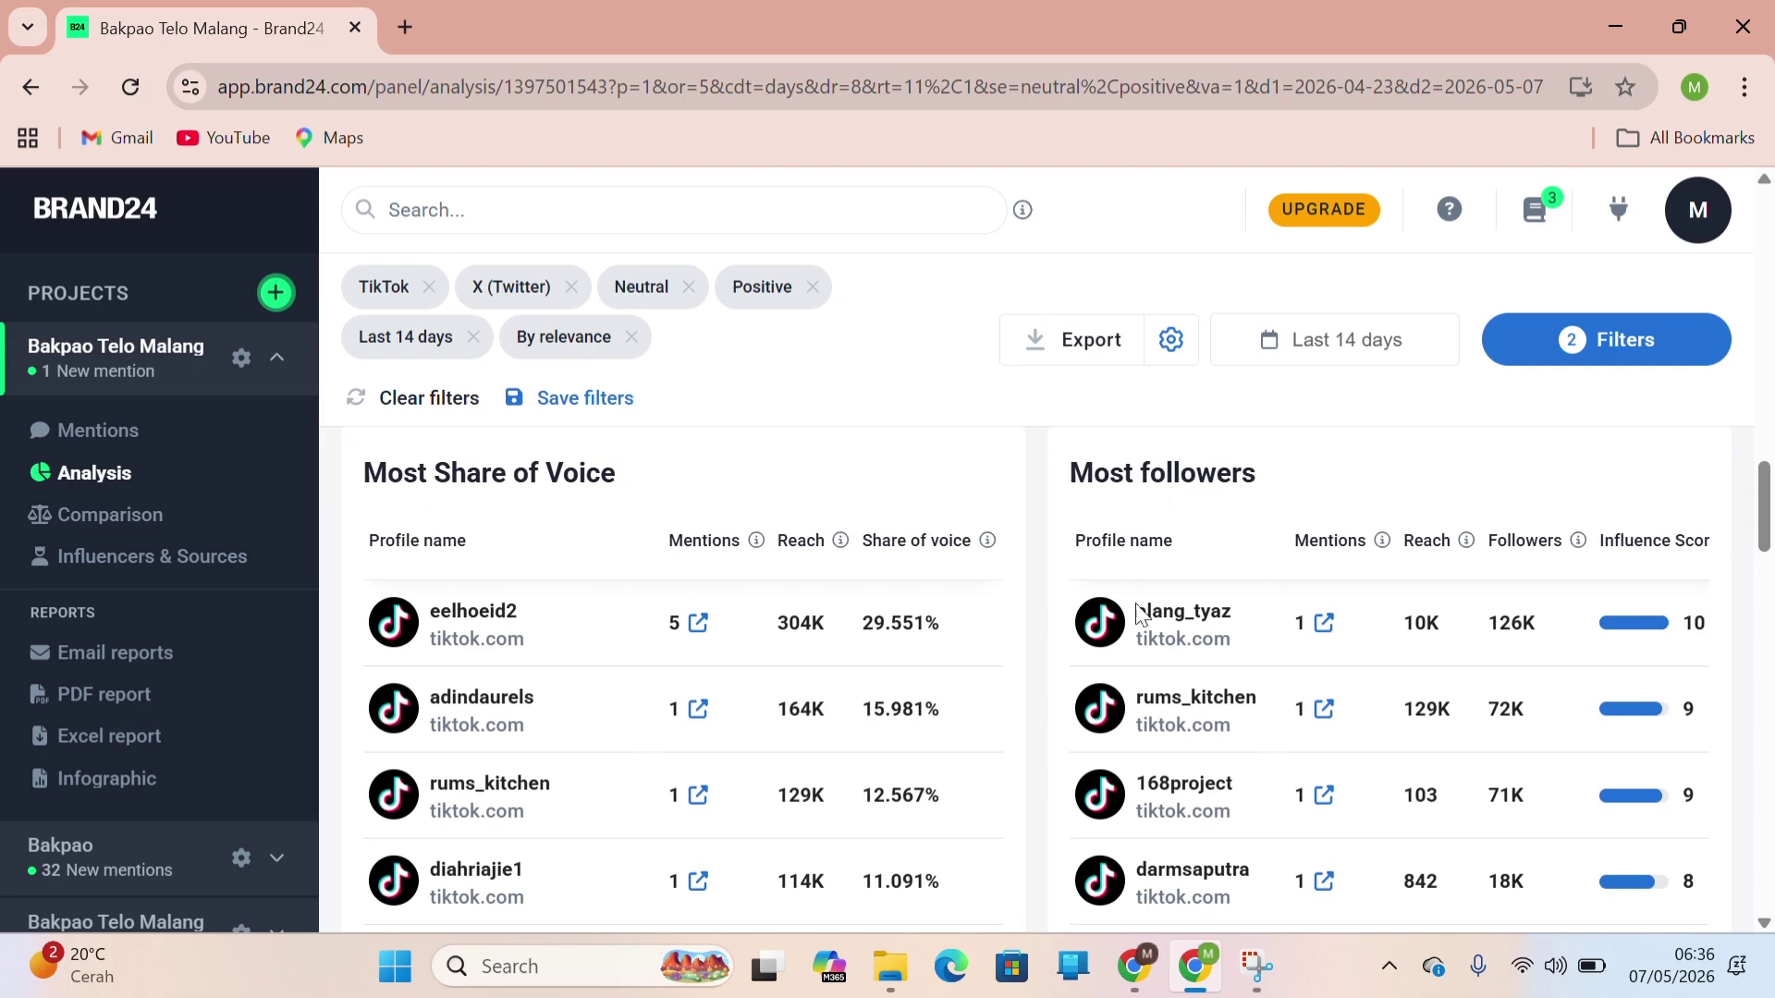
scroll(1244, 737, "down", 1)
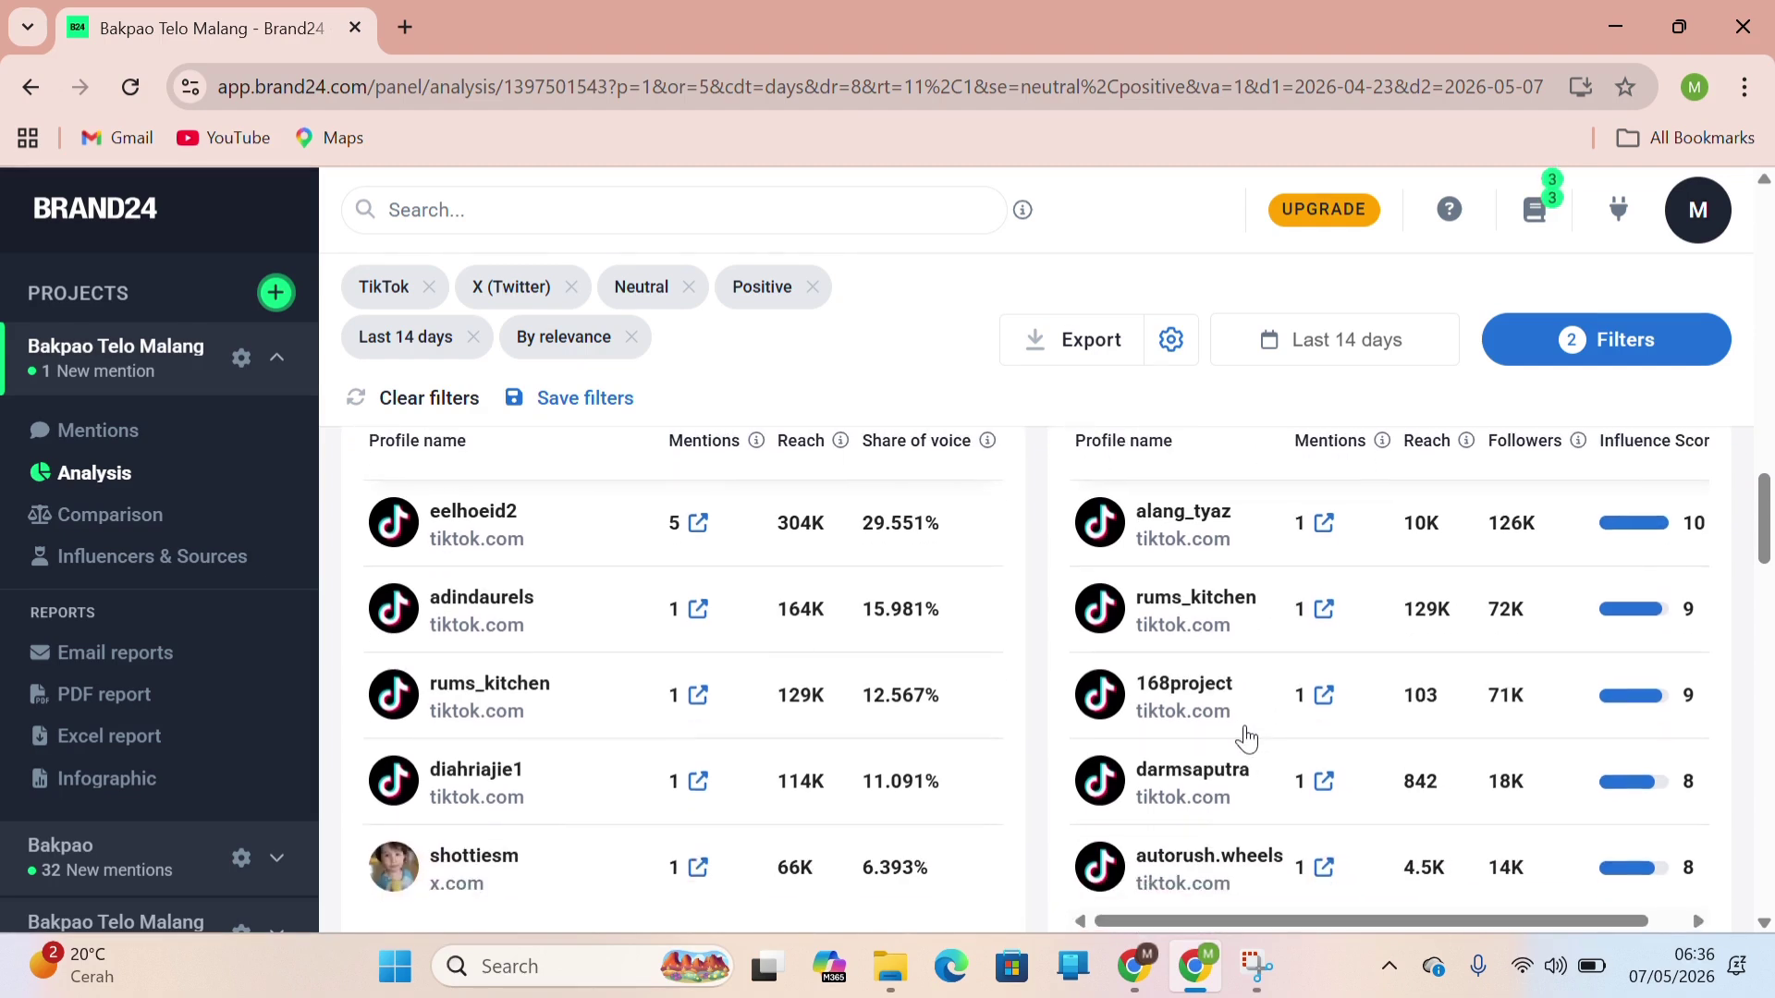
scroll(1248, 734, "down", 1)
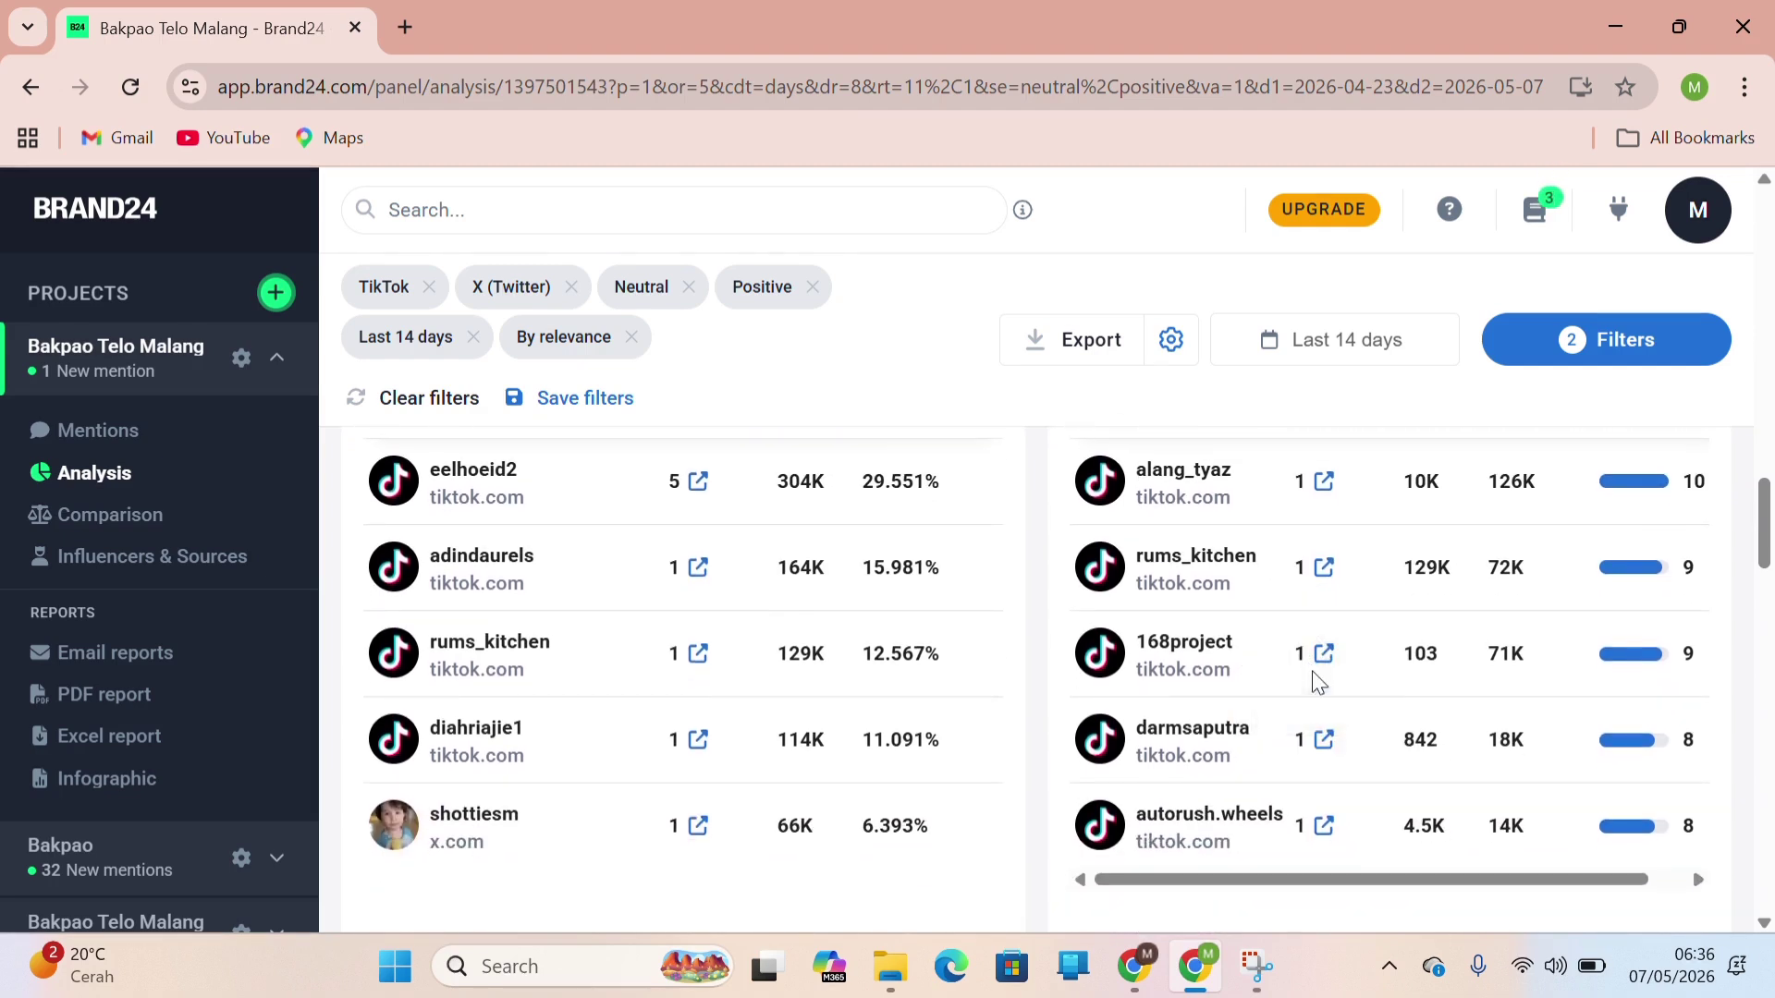
scroll(1319, 682, "up", 1)
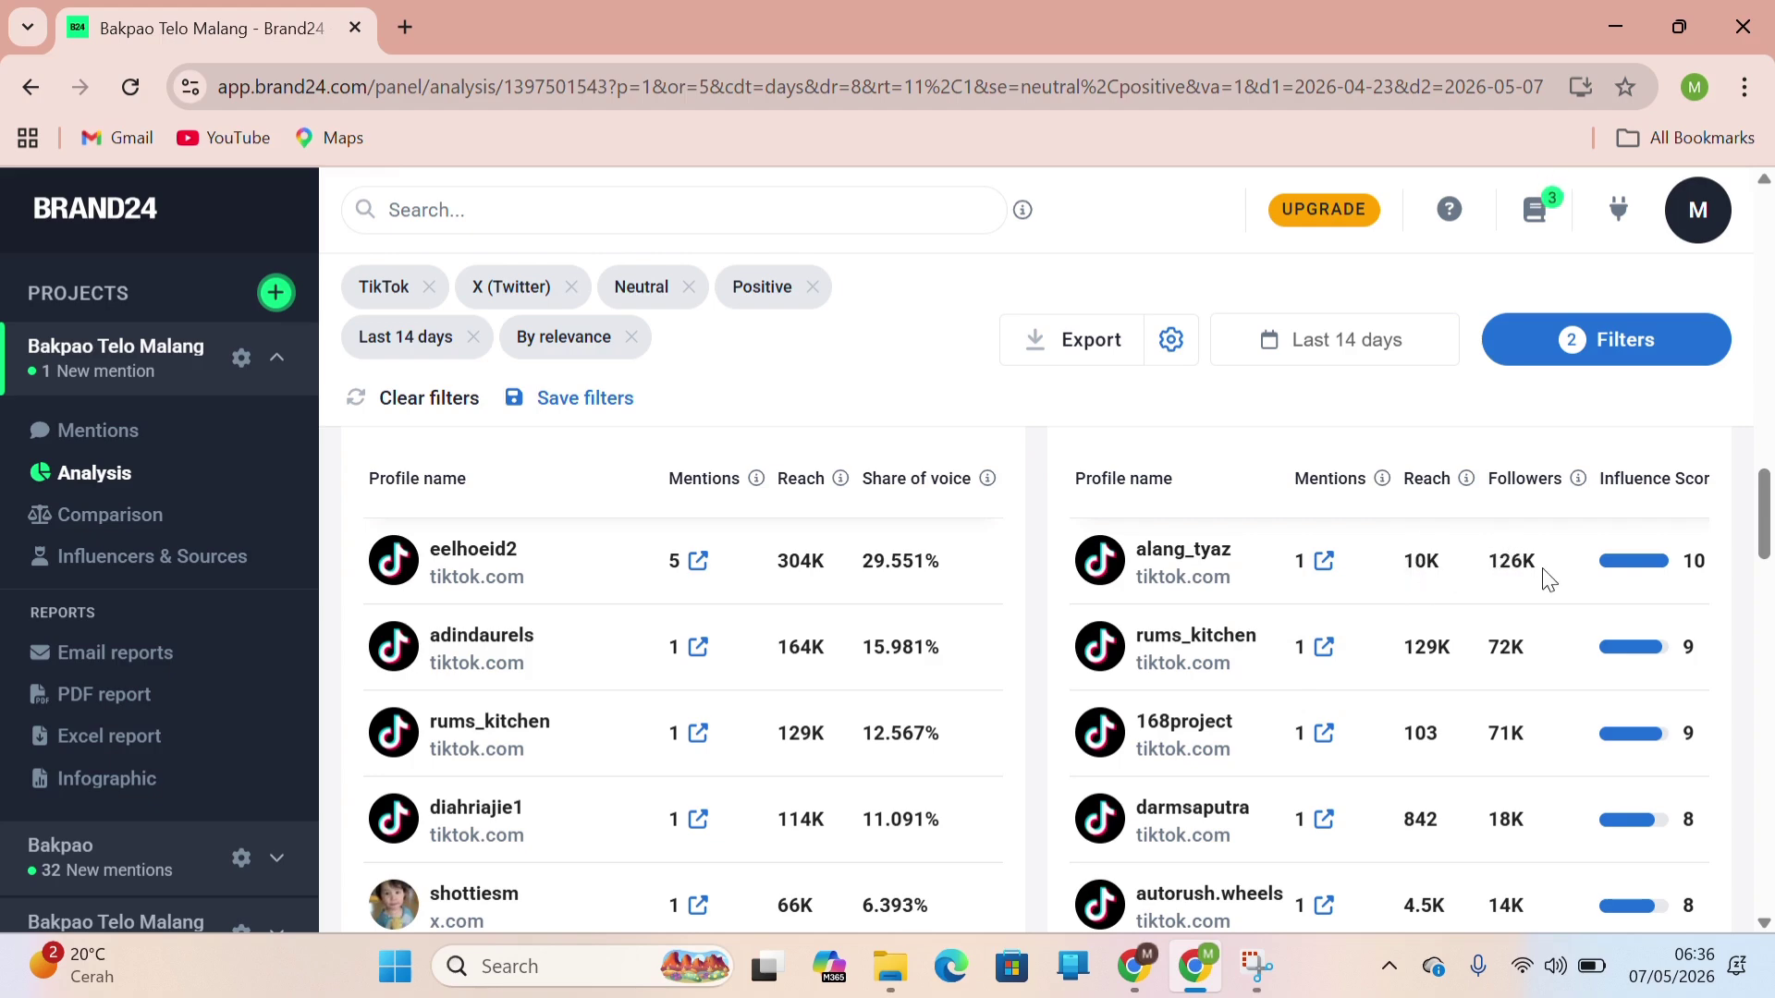
scroll(1553, 580, "down", 1)
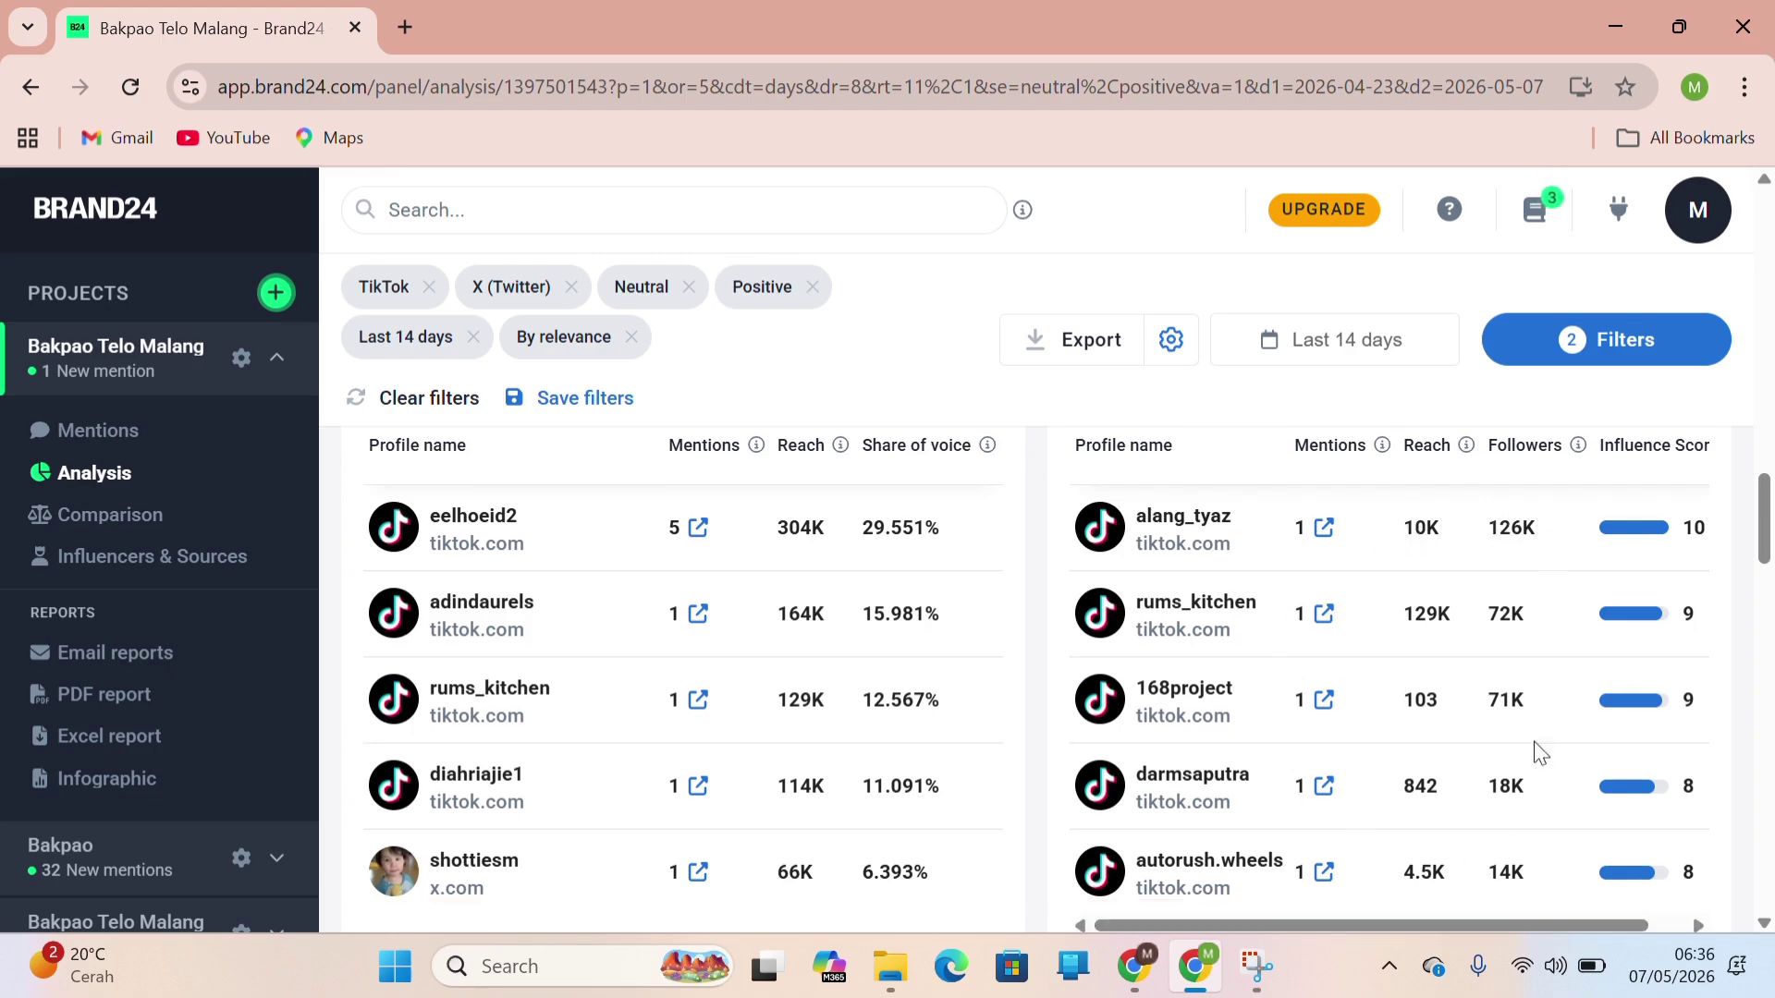
Examine the Current Presence Score with its weekly chart and the Sentiment breakdown.
scroll(1347, 582, "down", 8)
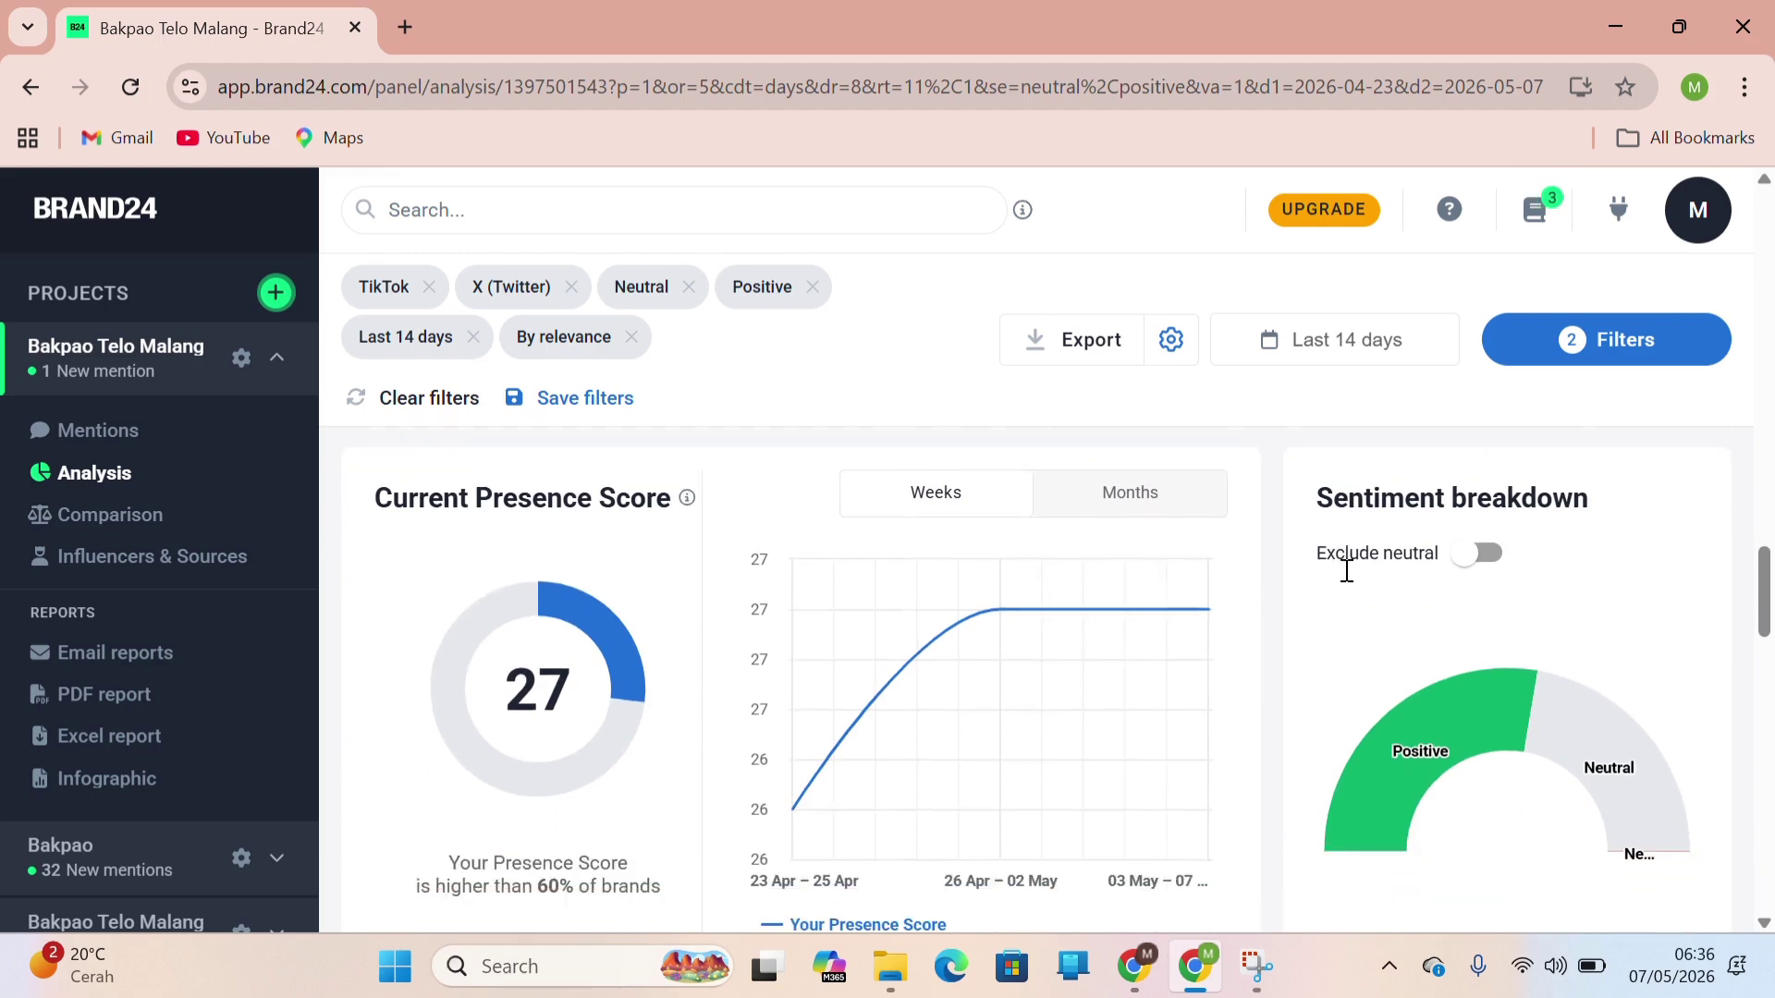
scroll(1347, 572, "down", 1)
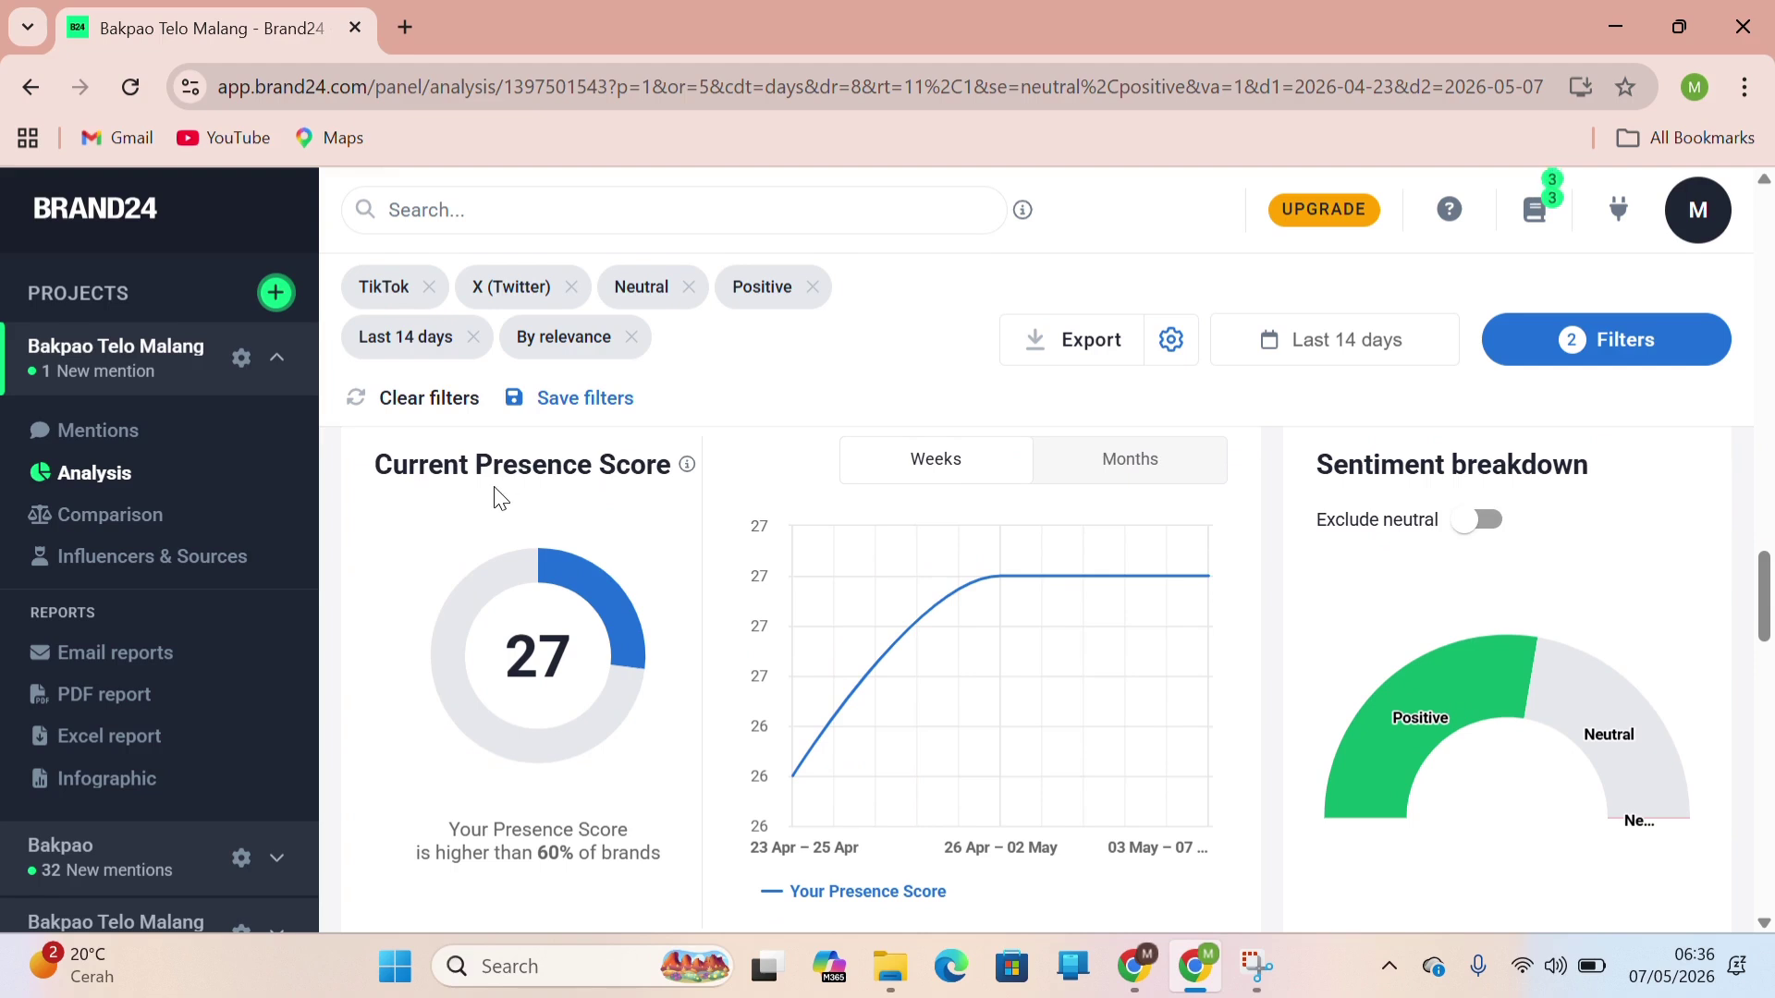
scroll(606, 521, "down", 2)
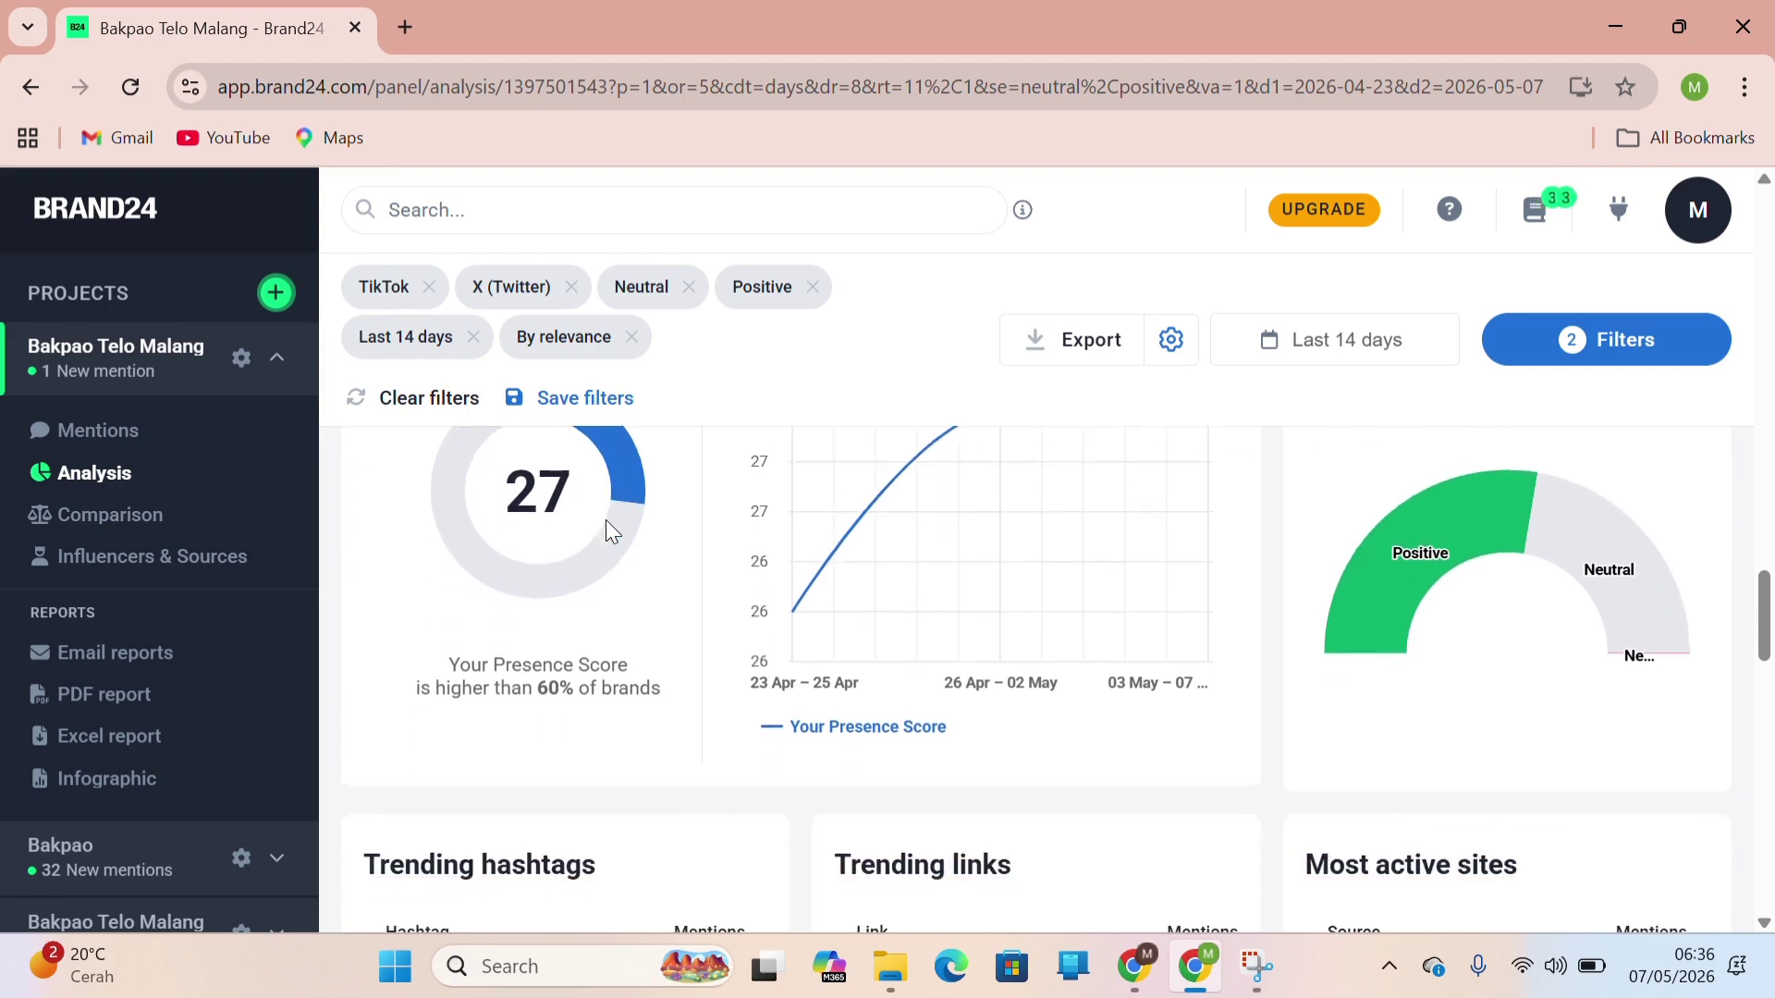
scroll(607, 527, "up", 1)
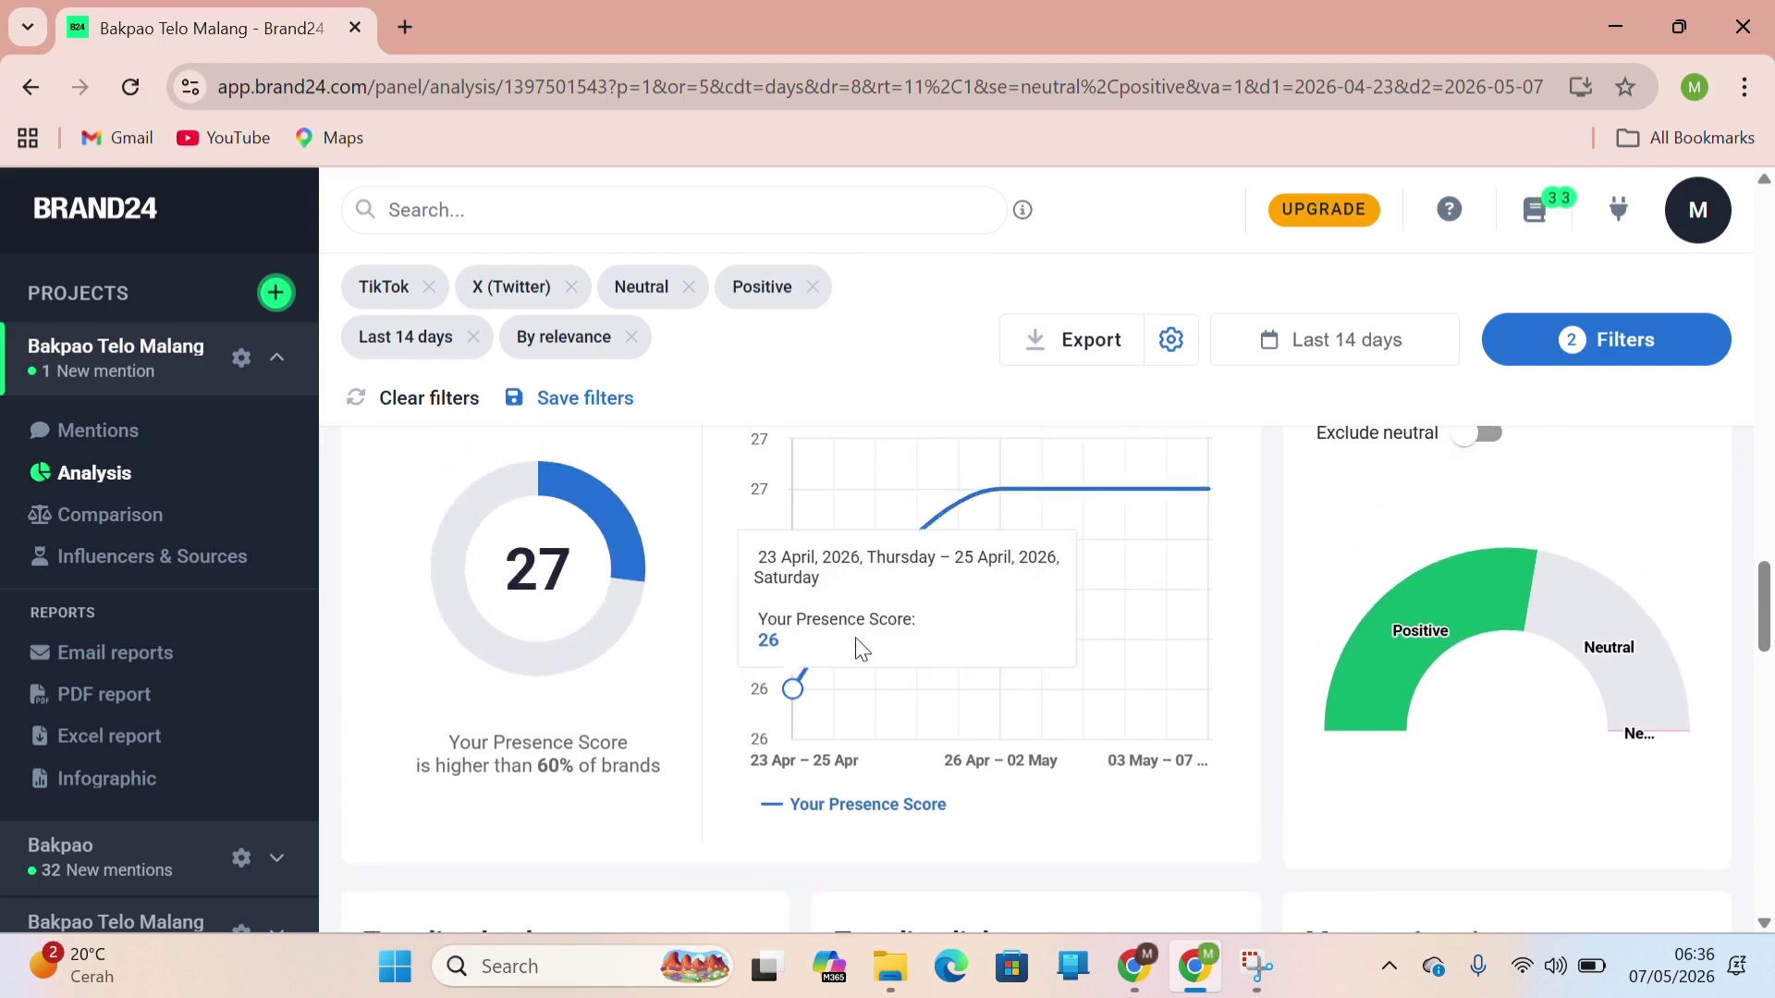
Review the Trending hashtags, Trending links and Most active sites tables in the project's analysis.
scroll(861, 648, "down", 4)
scroll(861, 648, "down", 1)
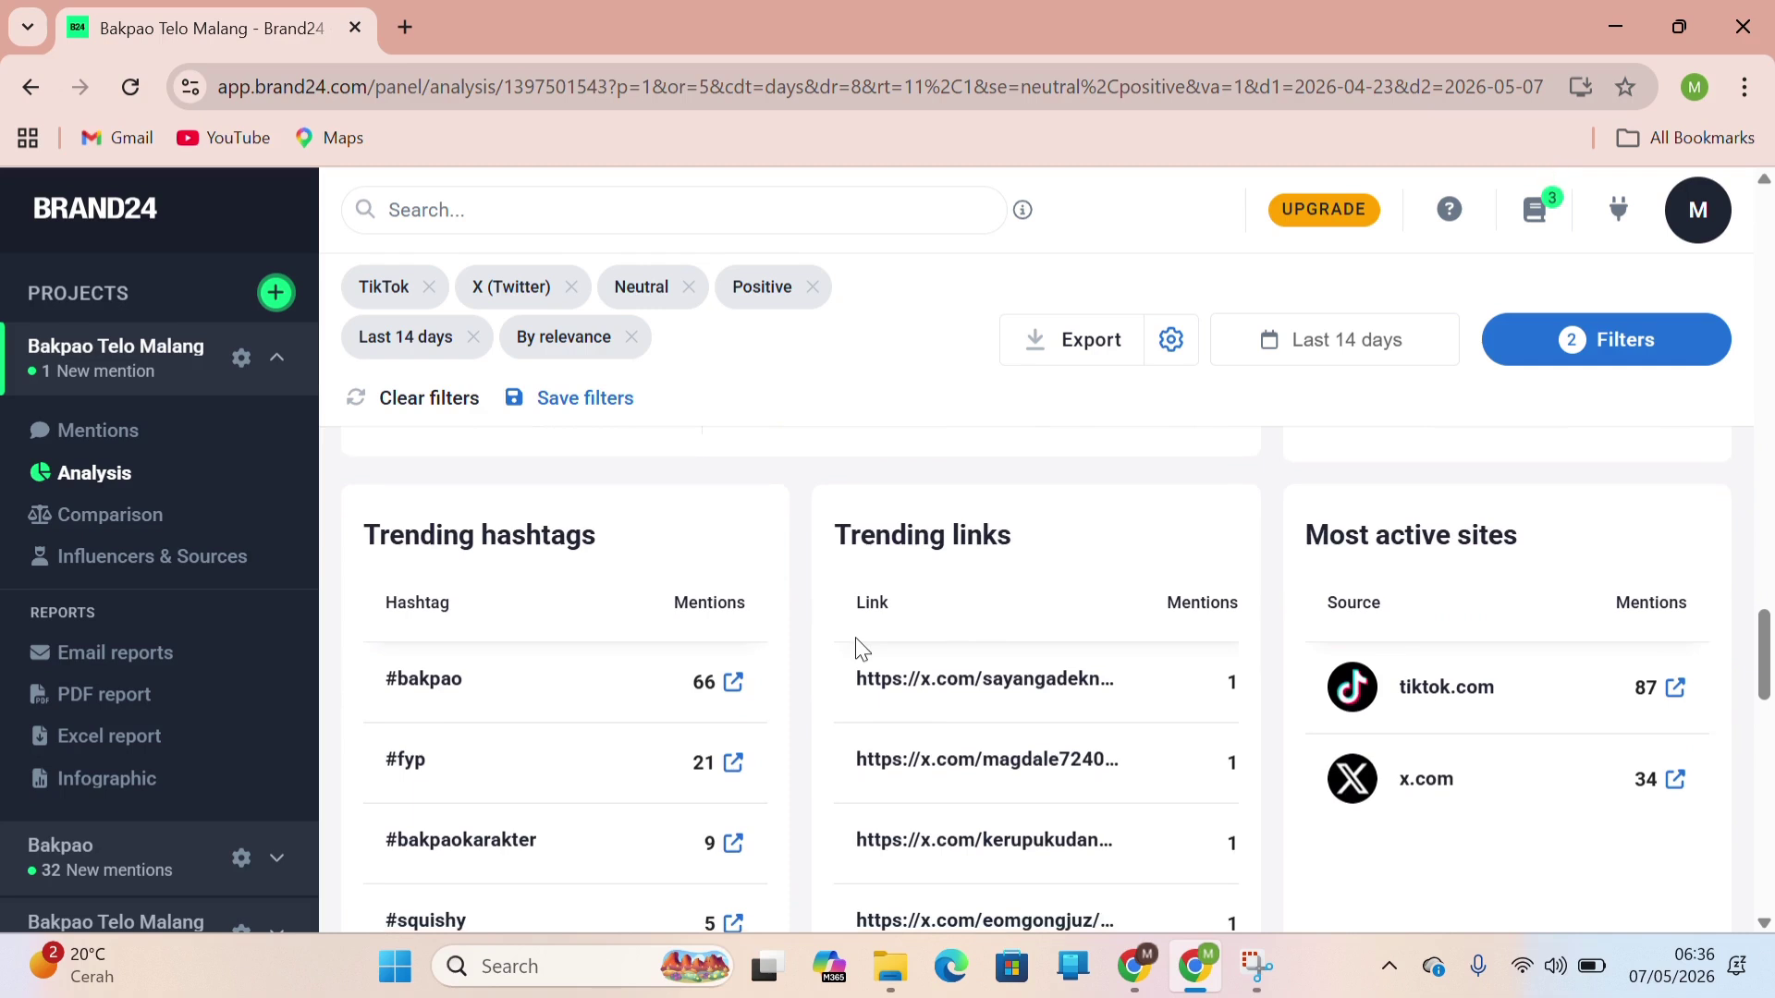
scroll(860, 649, "down", 1)
scroll(861, 648, "up", 1)
scroll(861, 649, "down", 1)
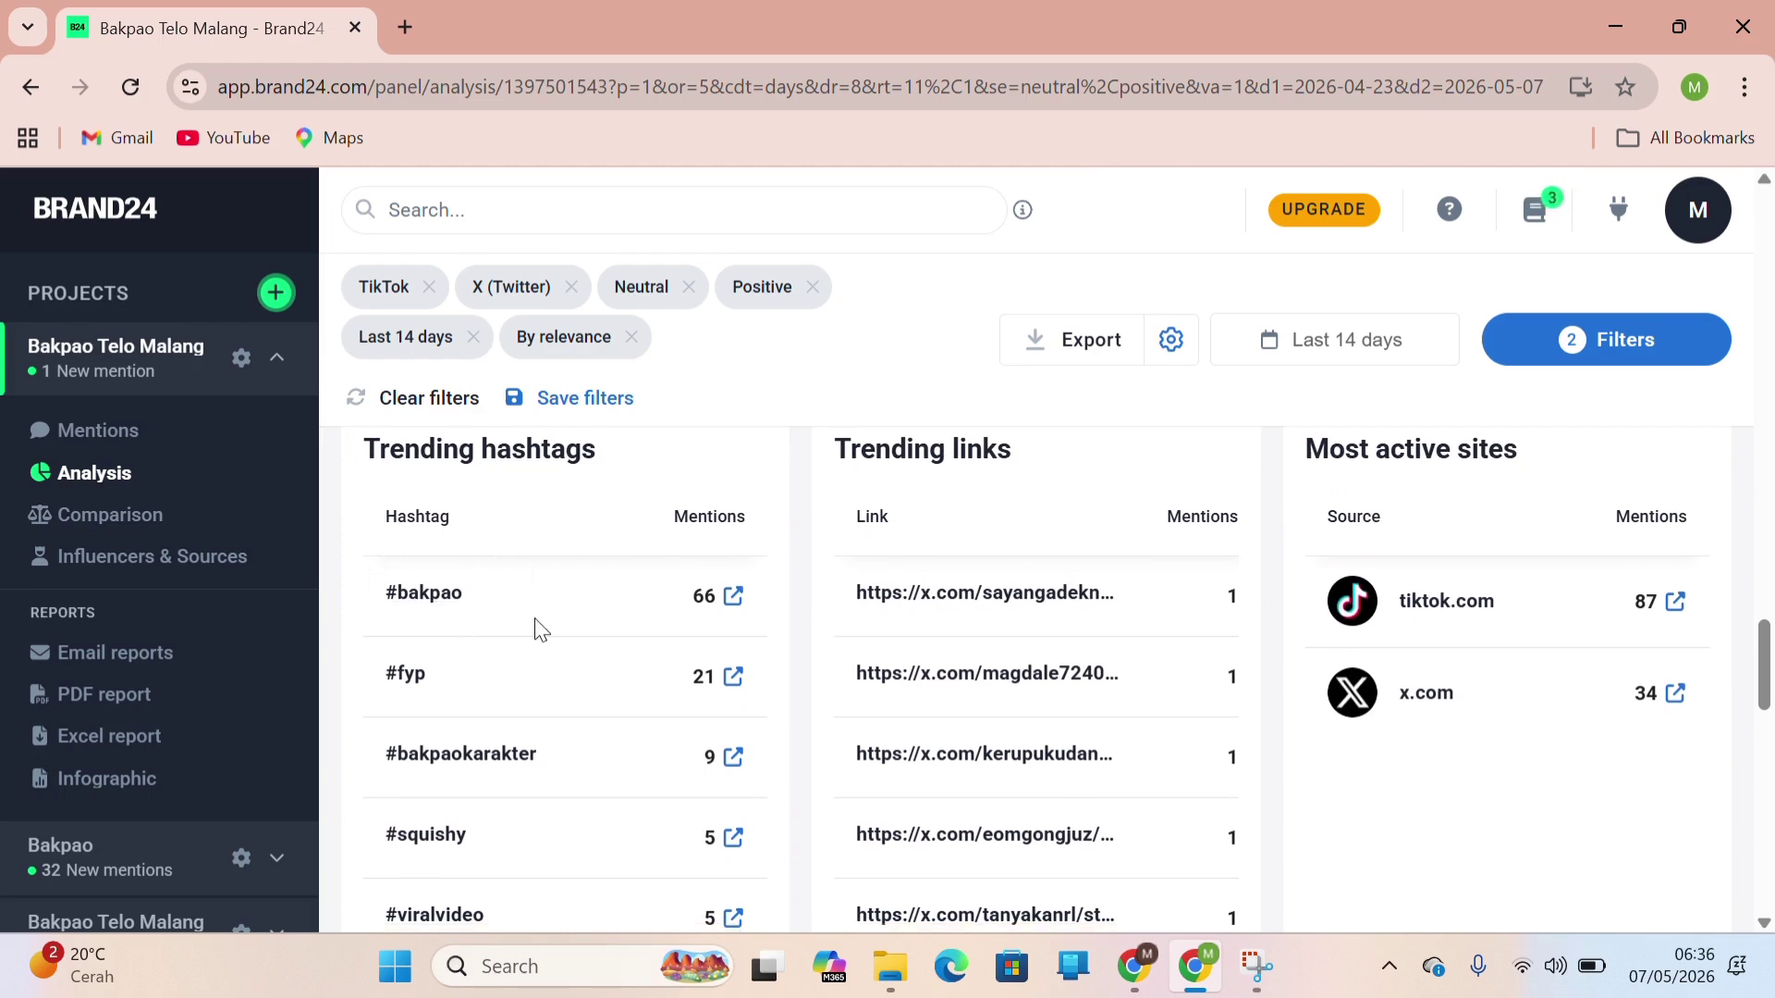
scroll(596, 610, "down", 1)
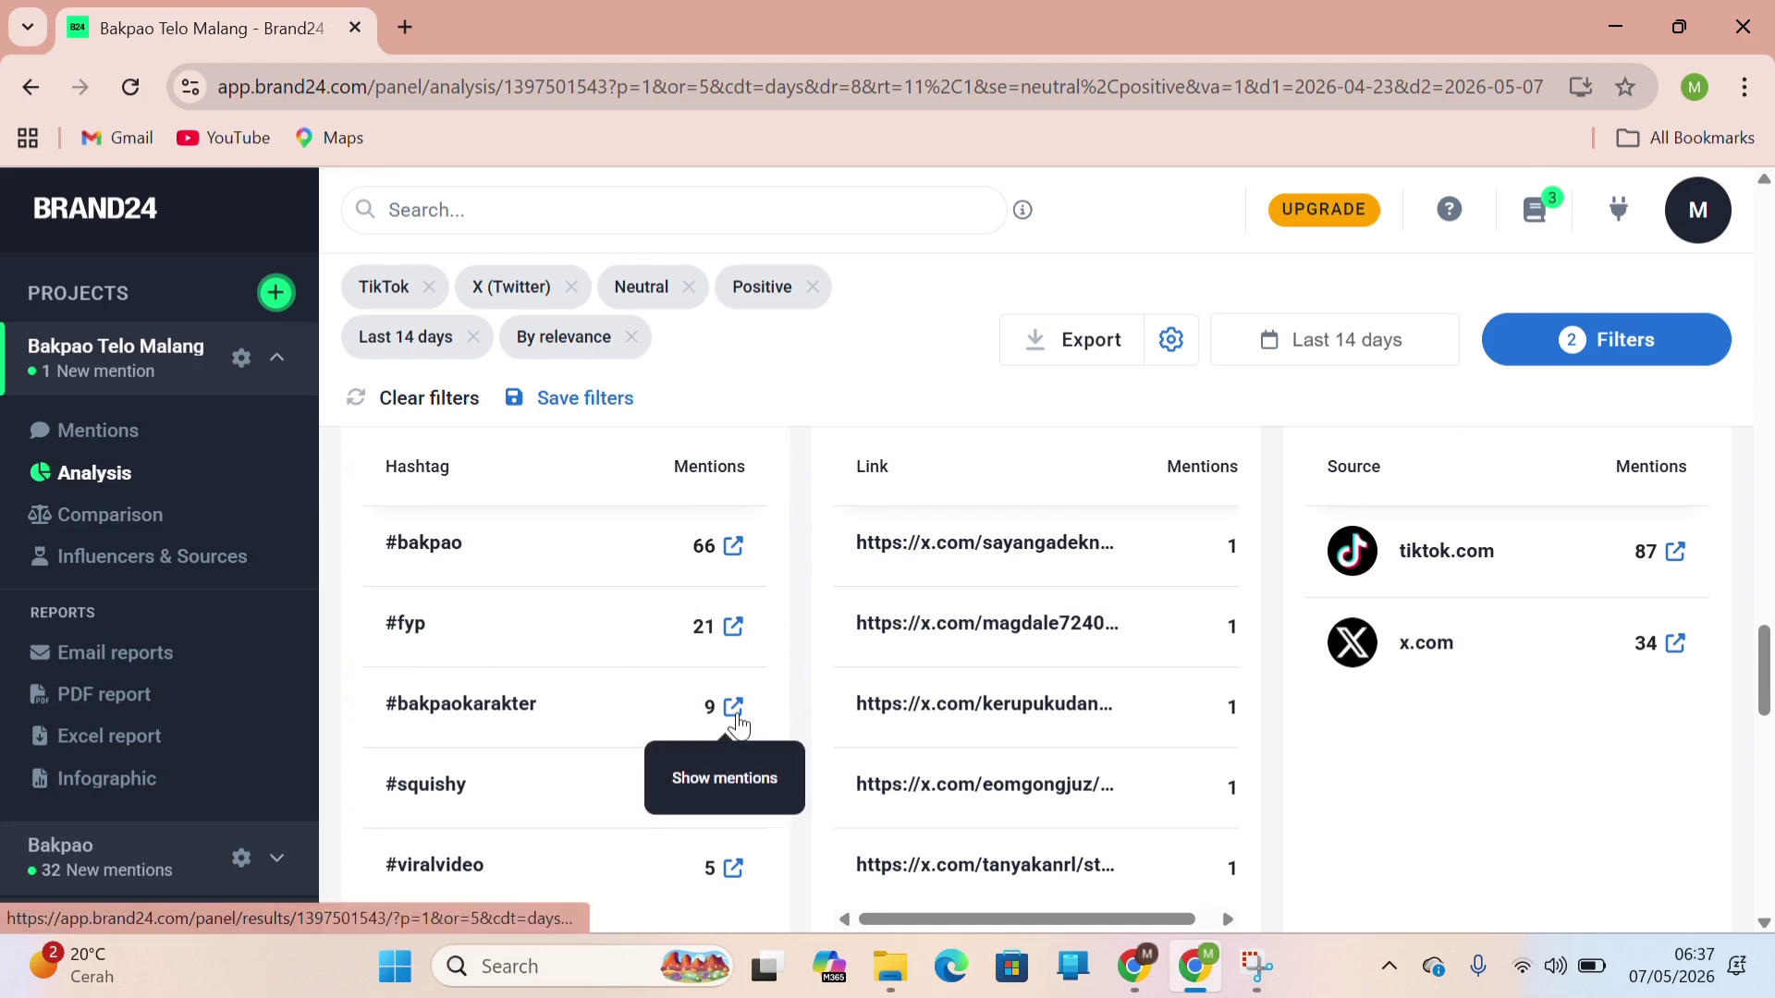
scroll(1007, 647, "up", 2)
scroll(1008, 647, "down", 1)
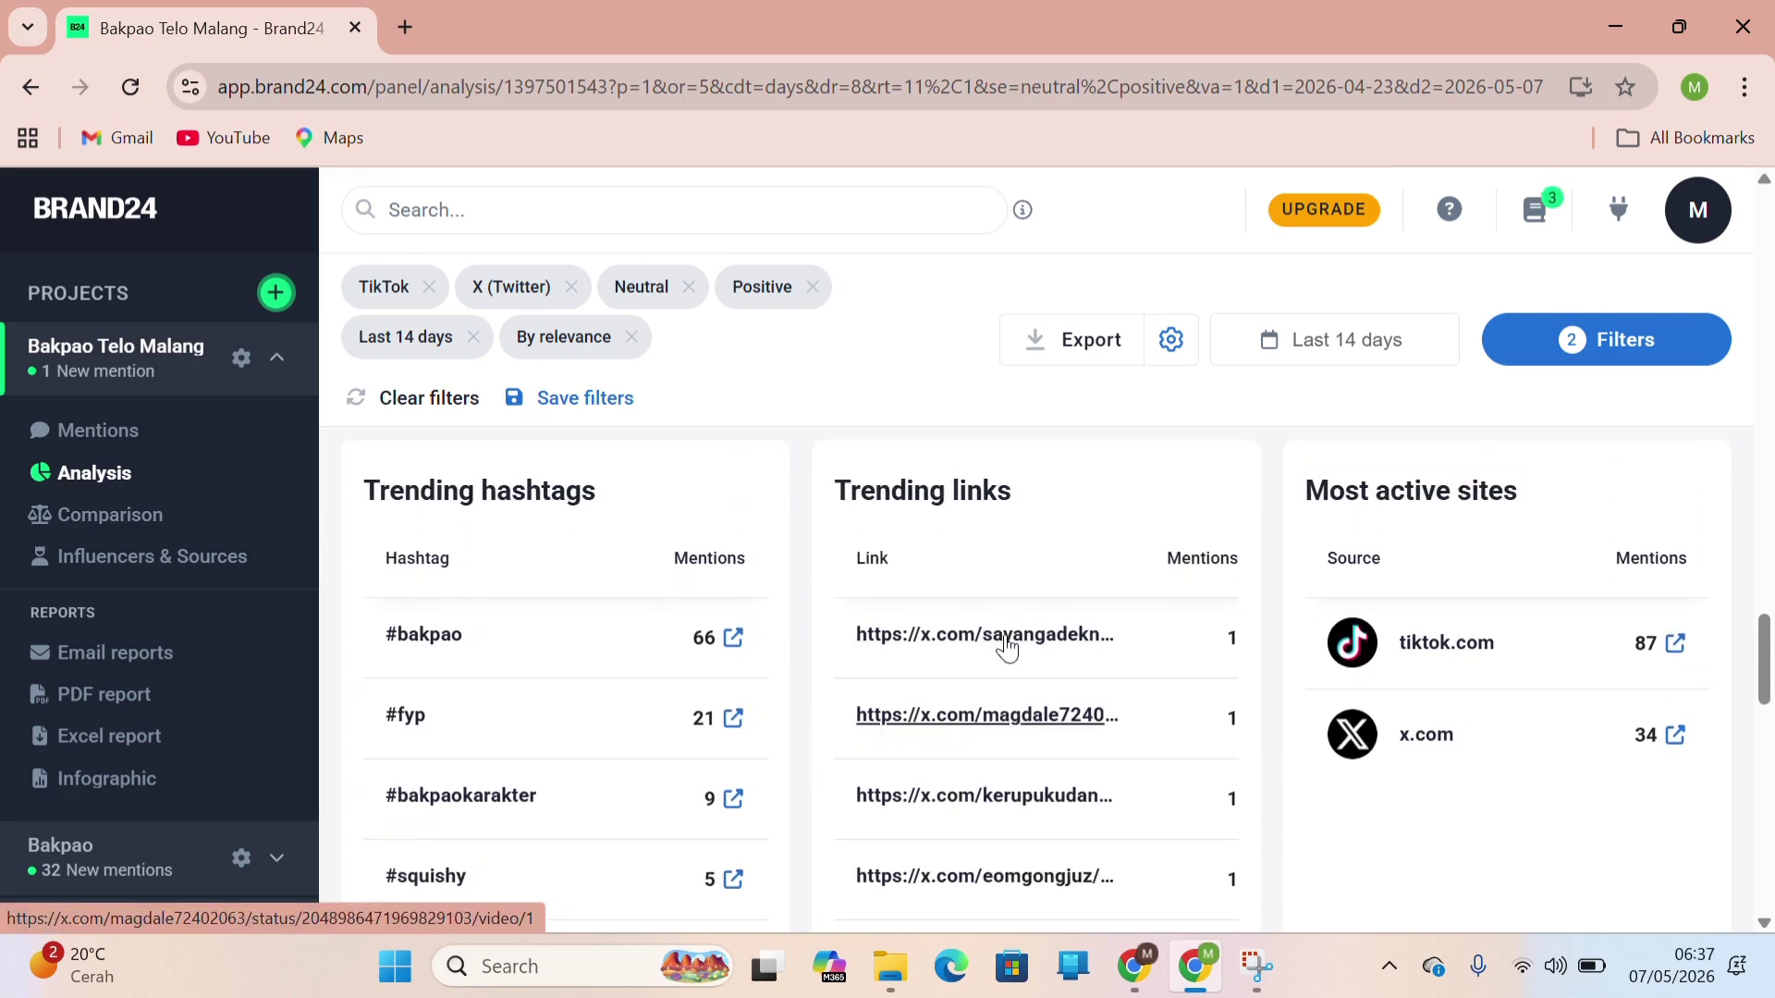
scroll(1036, 627, "down", 3)
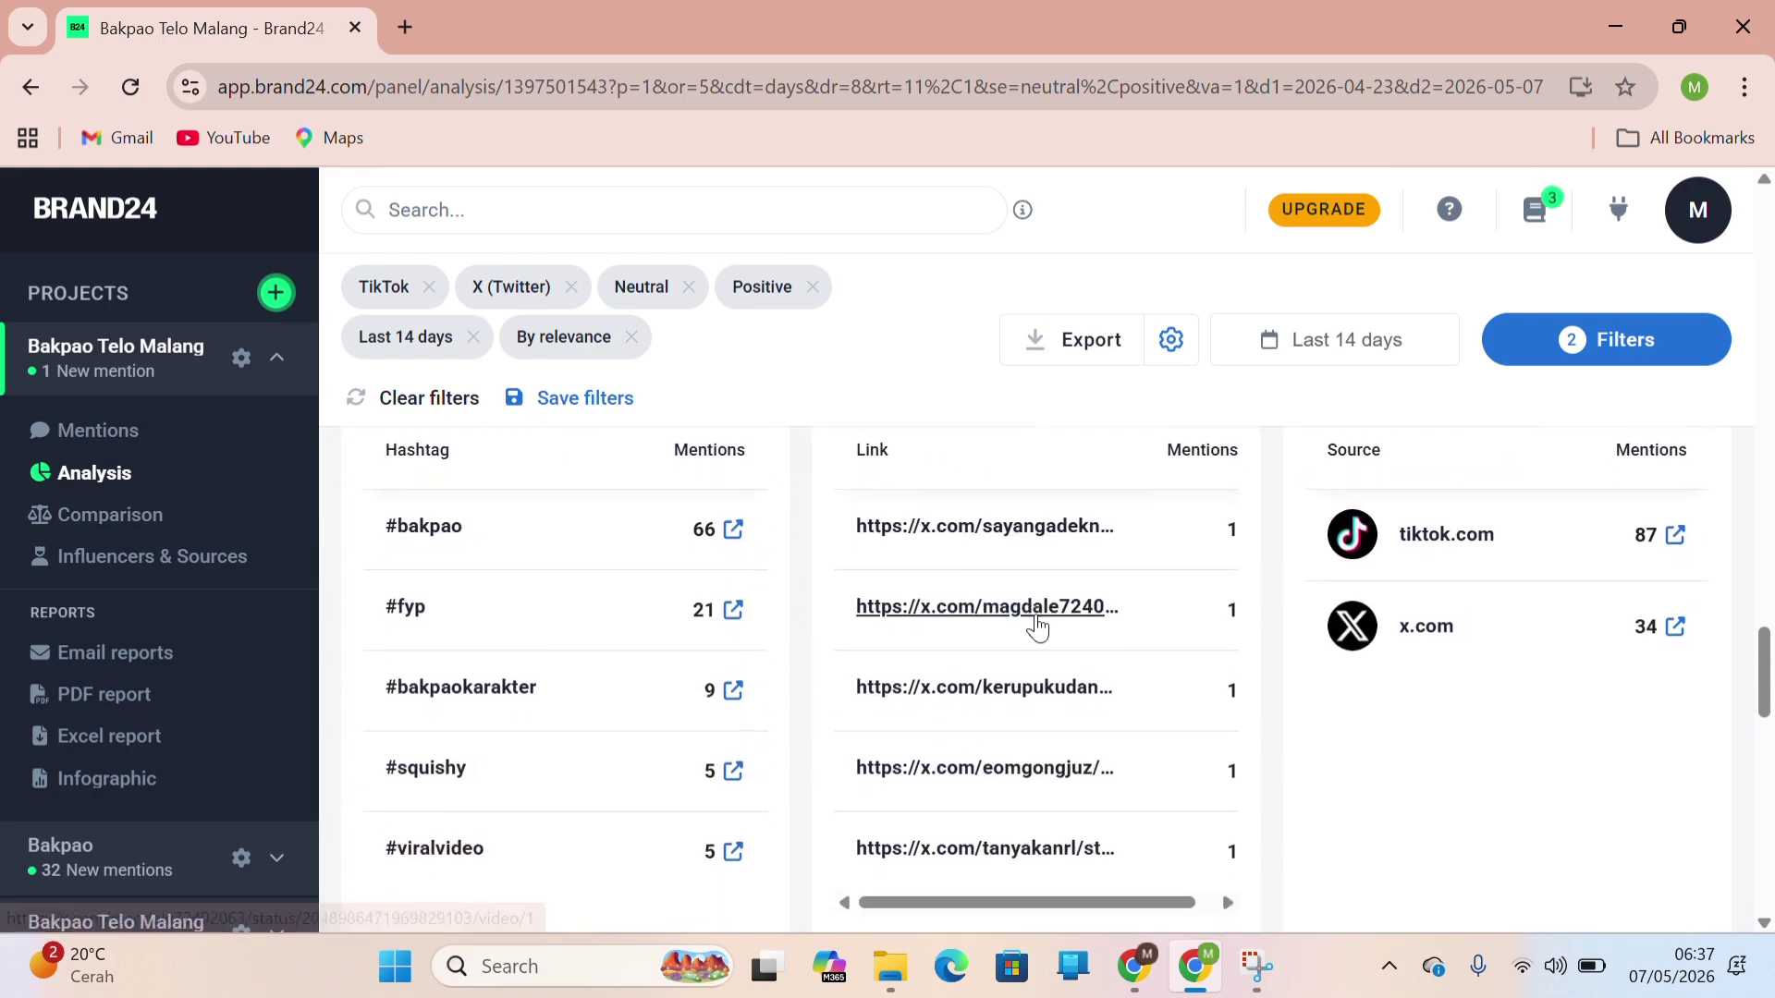
scroll(1038, 624, "up", 2)
scroll(1037, 626, "up", 2)
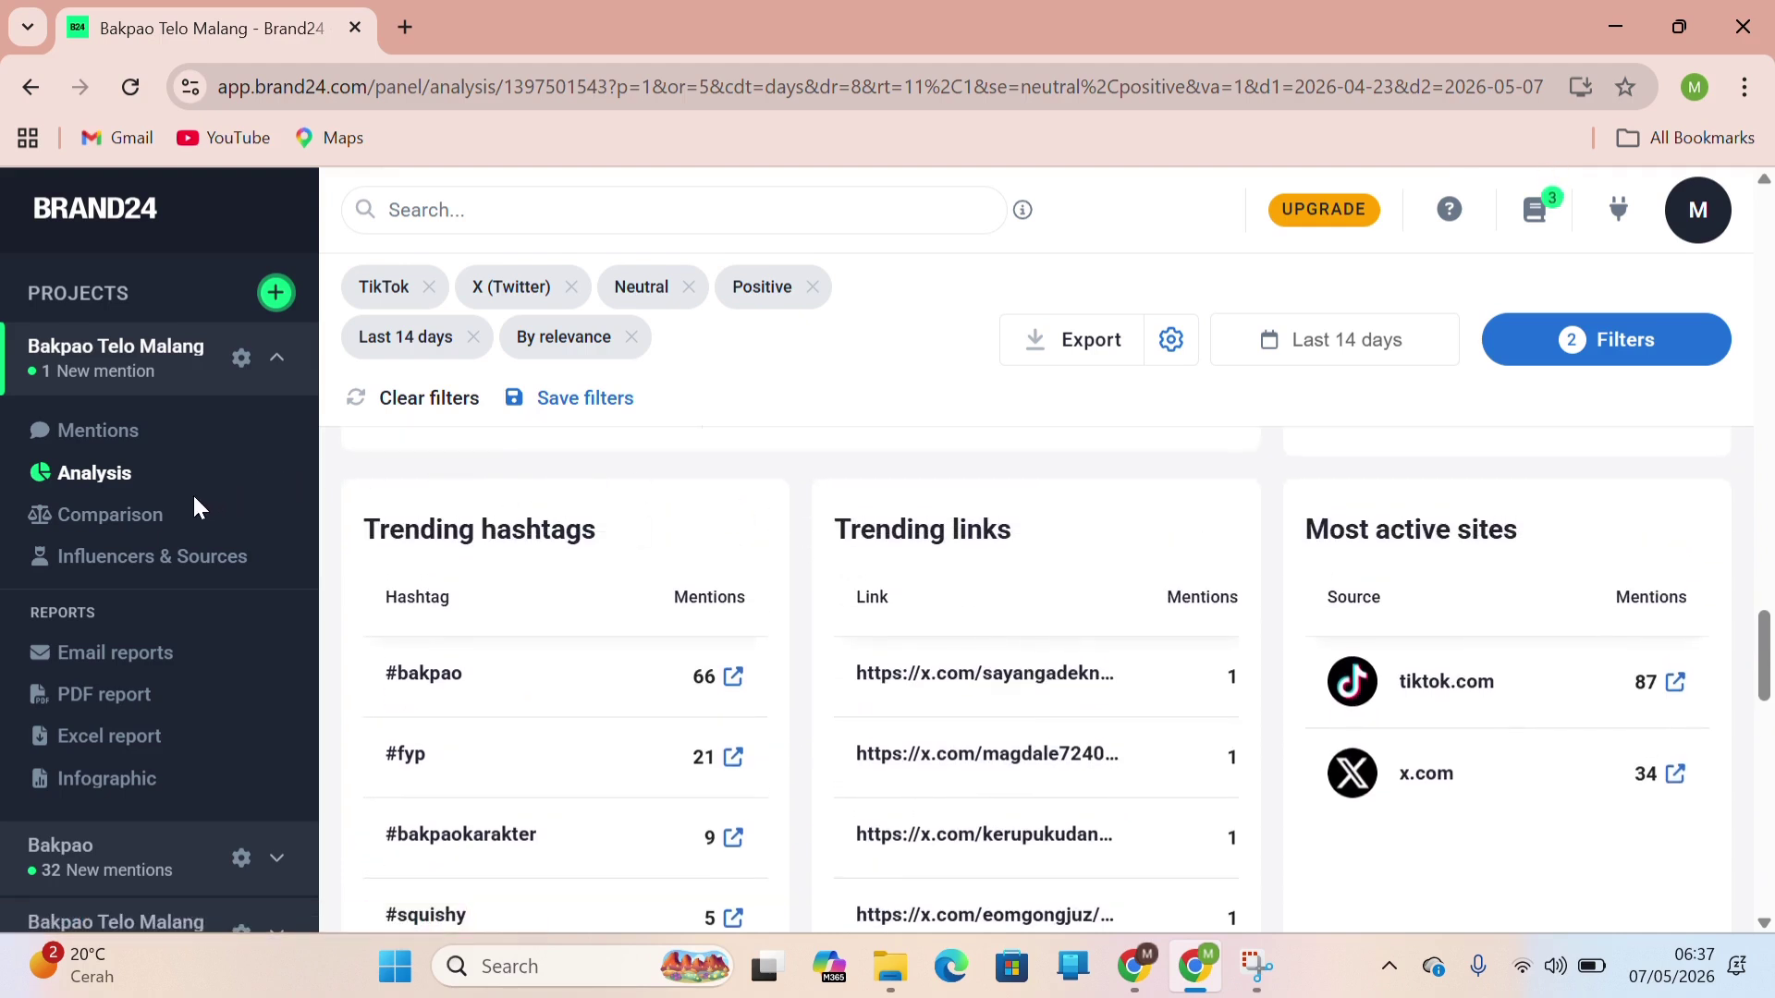
Open the project's Comparison page and examine the Overview table's mentions, sentiment, reach, Presence Score, AVE and user generated content.
left_click(152, 517)
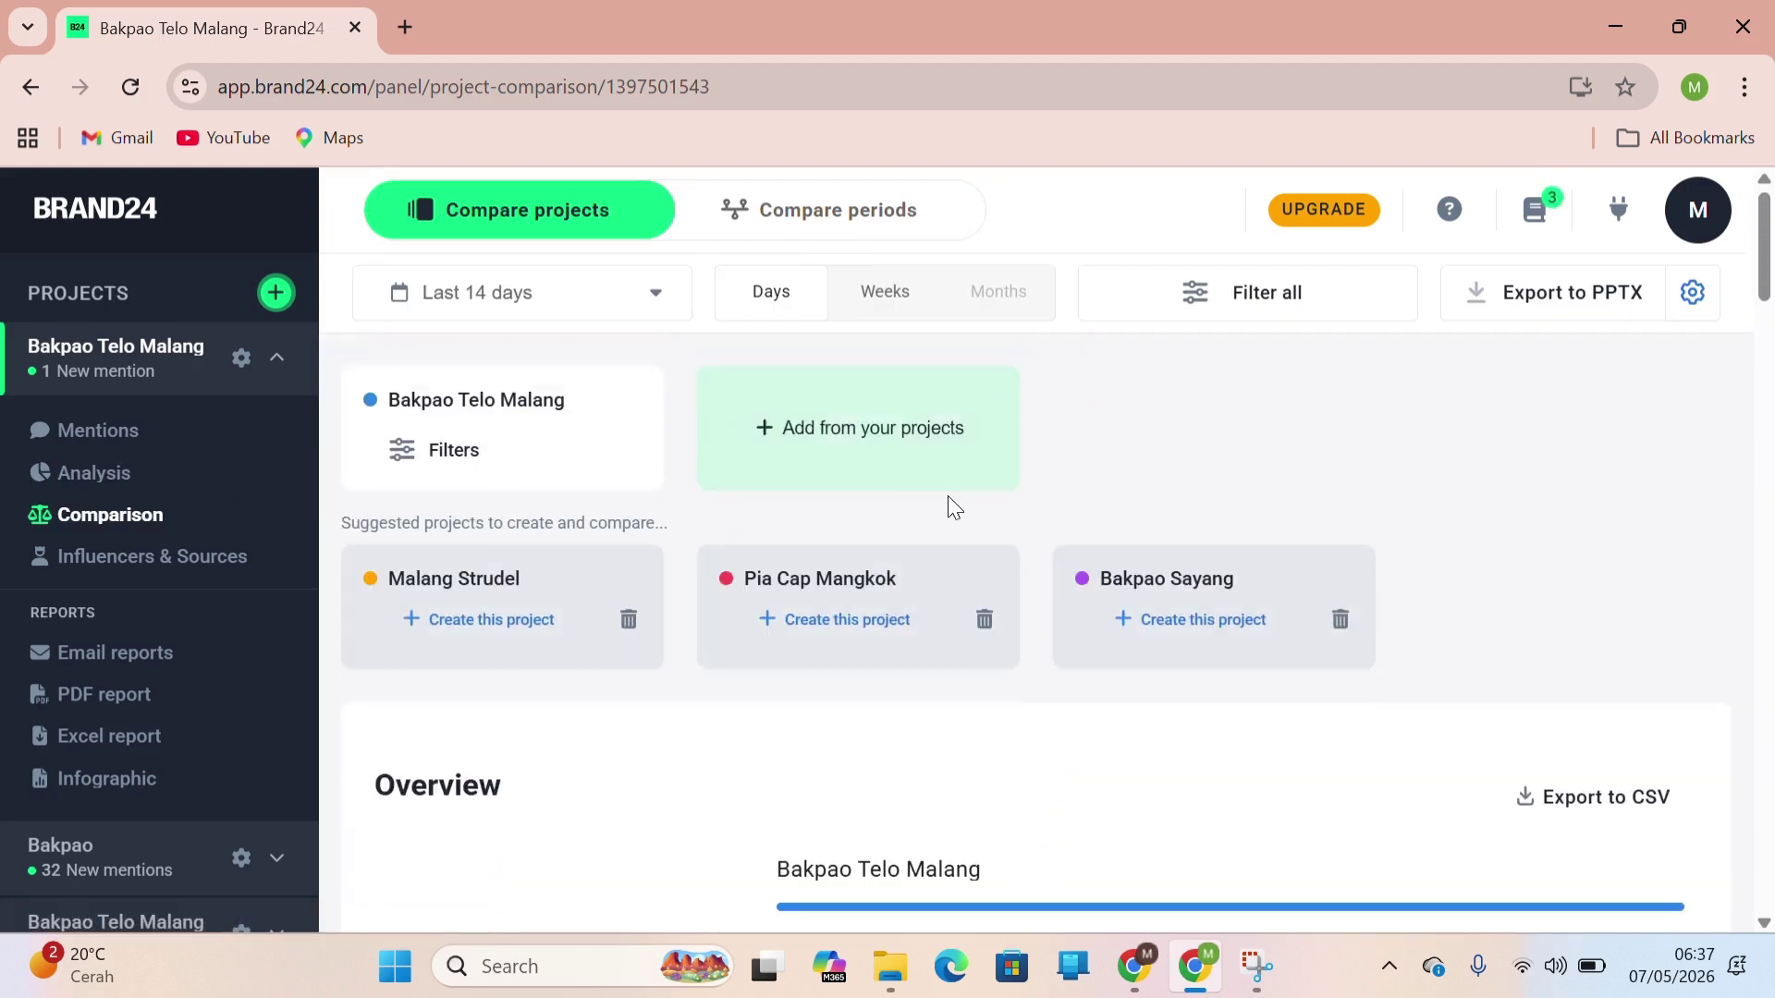
scroll(948, 499, "down", 4)
scroll(952, 507, "down", 1)
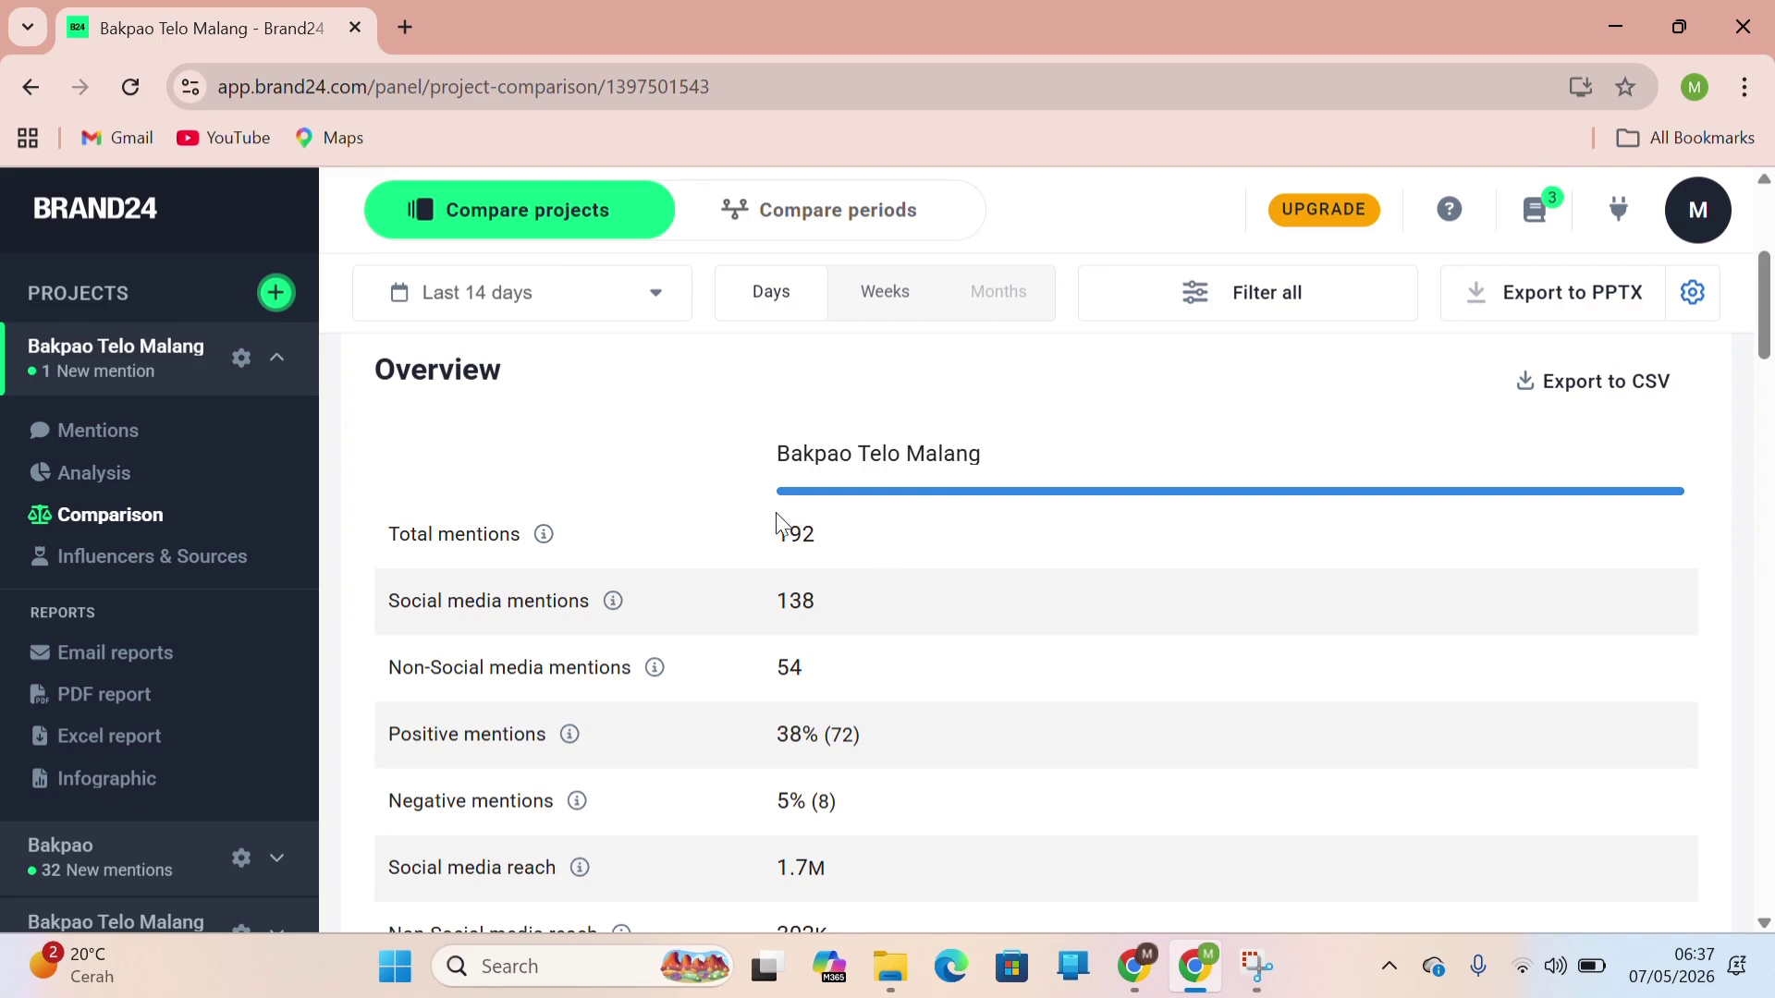
scroll(864, 541, "down", 1)
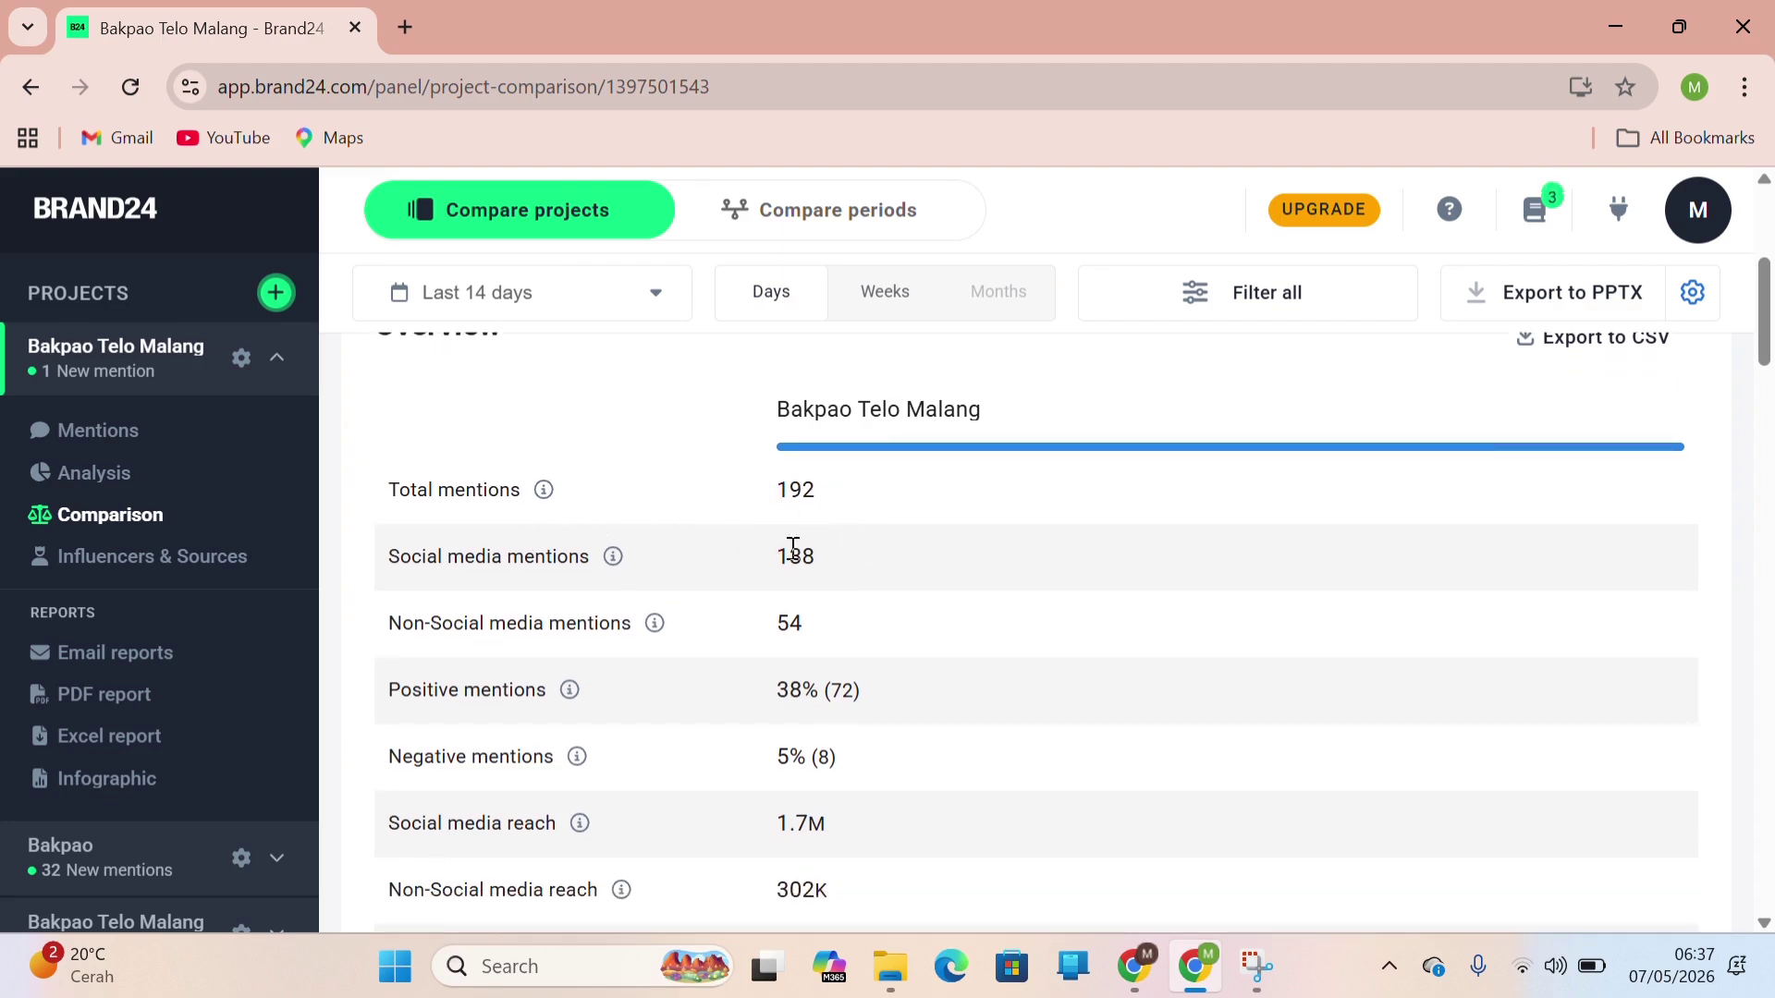
scroll(844, 591, "down", 1)
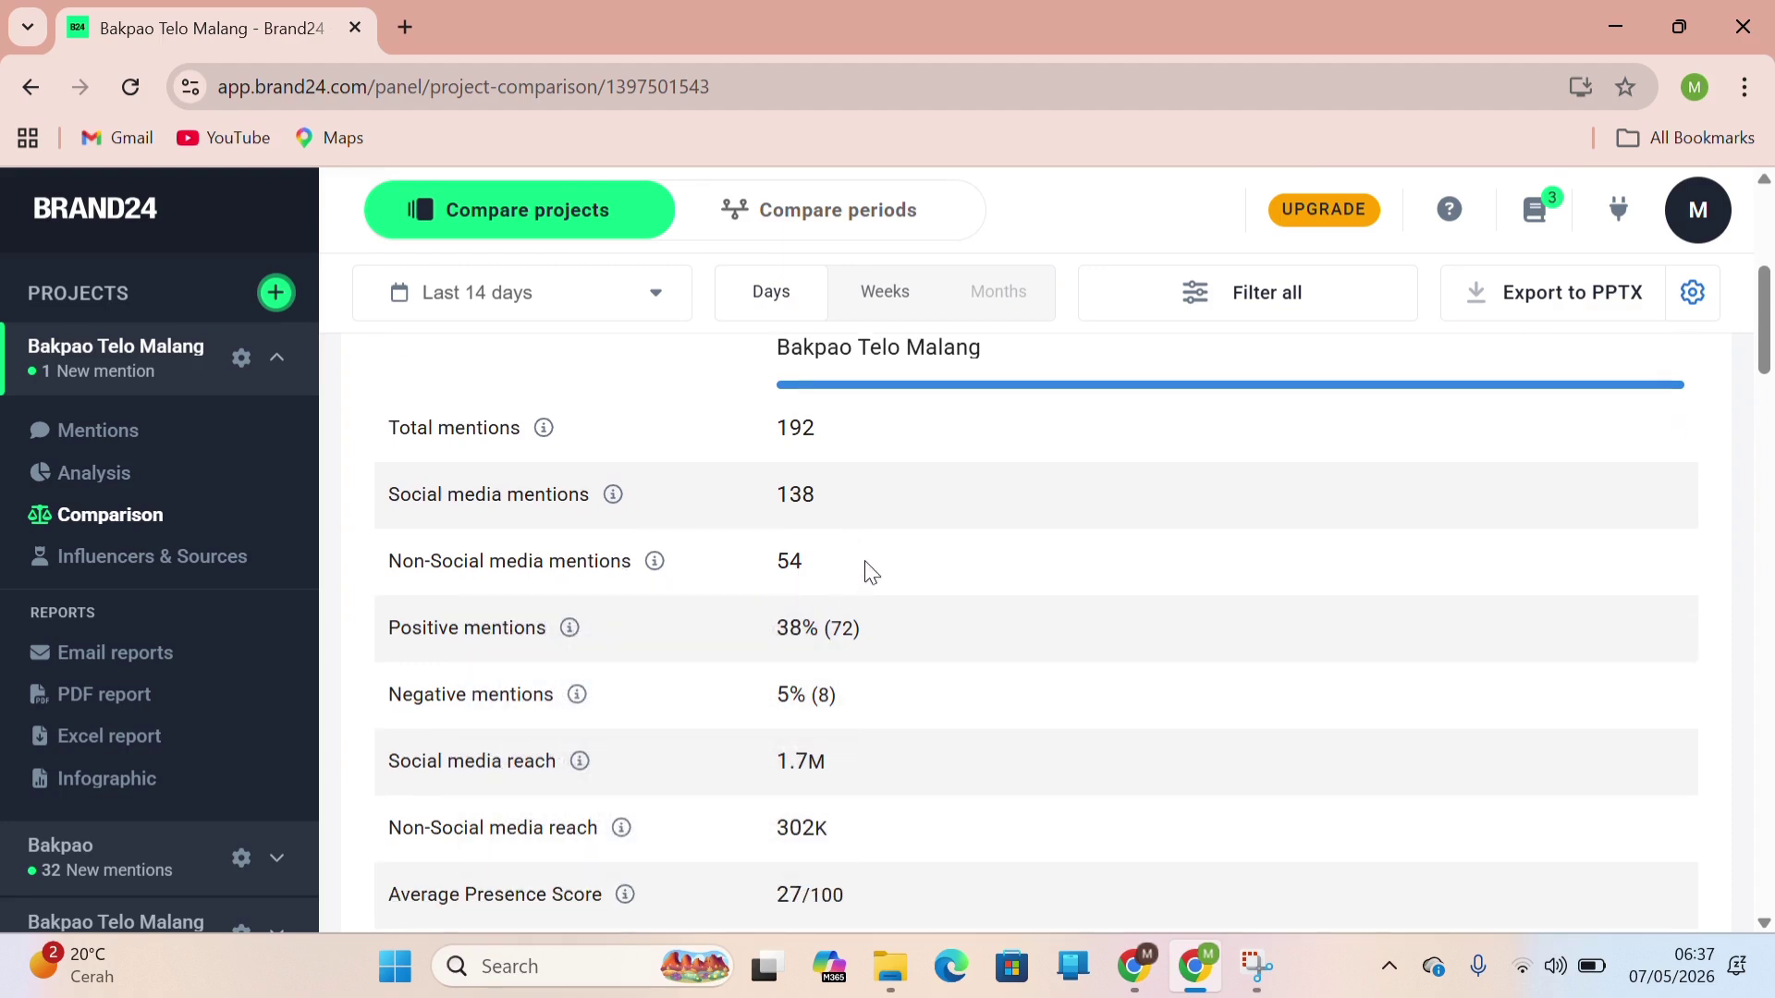
scroll(869, 562, "down", 2)
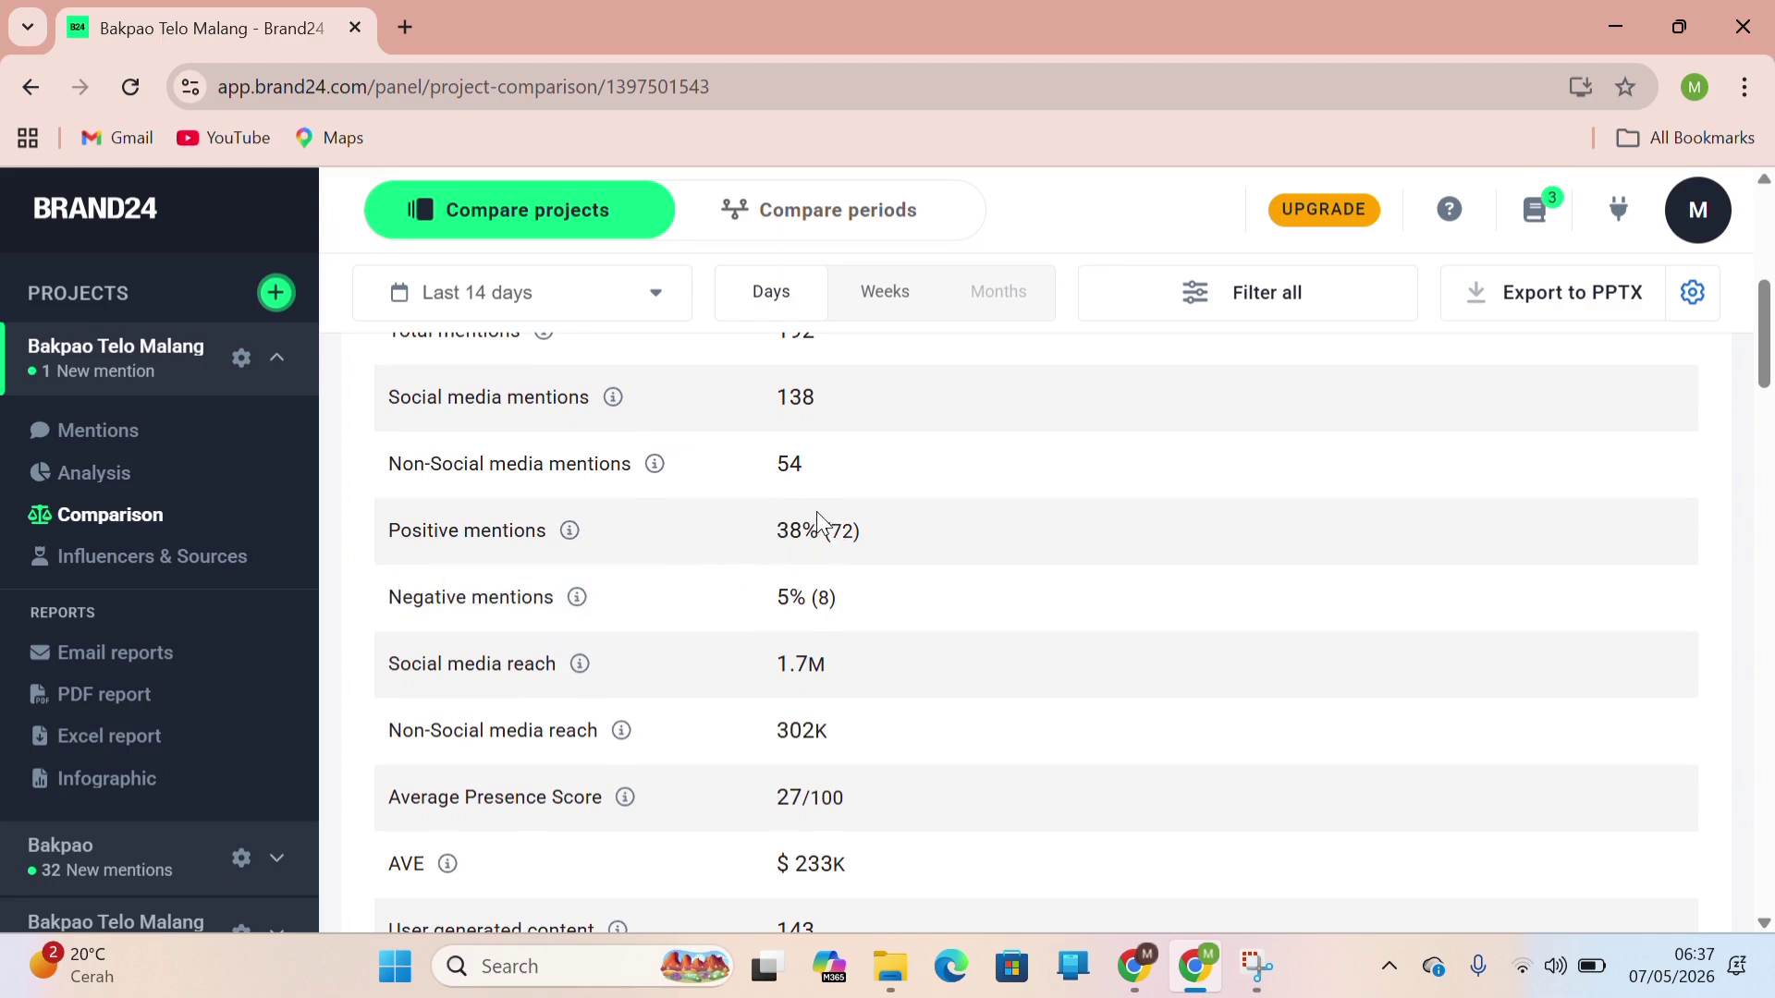
scroll(891, 645, "down", 1)
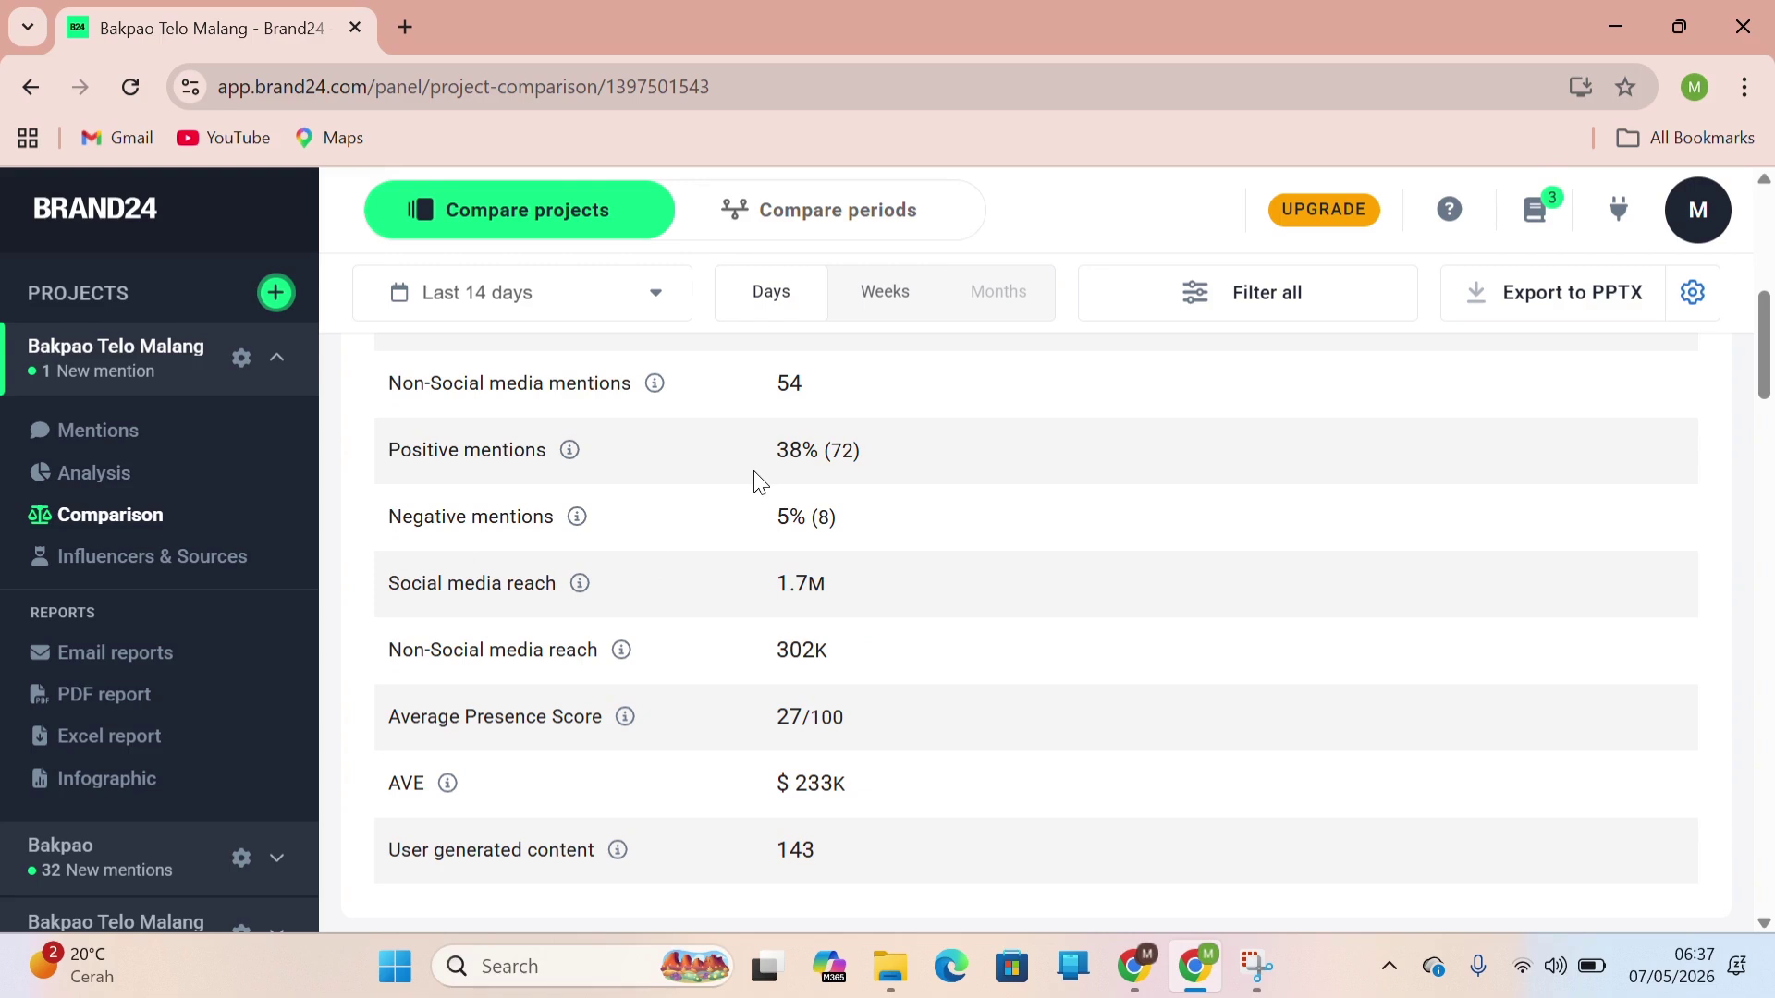
scroll(634, 606, "down", 1)
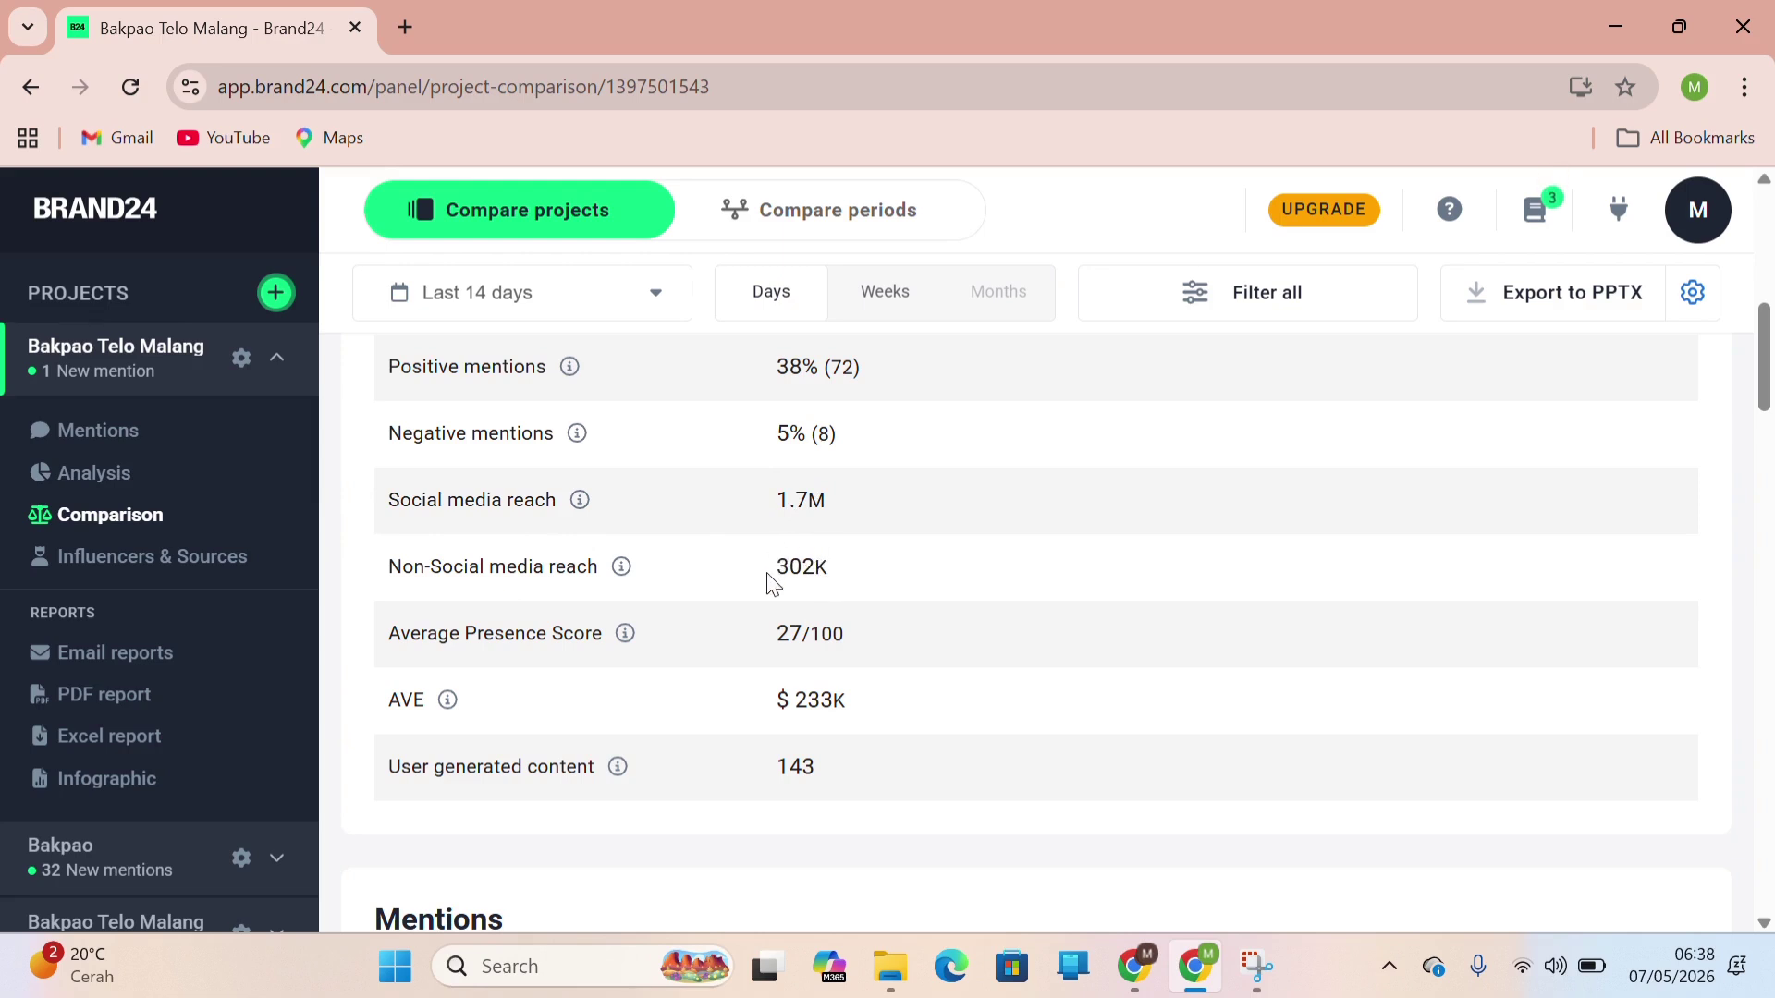
scroll(667, 606, "down", 3)
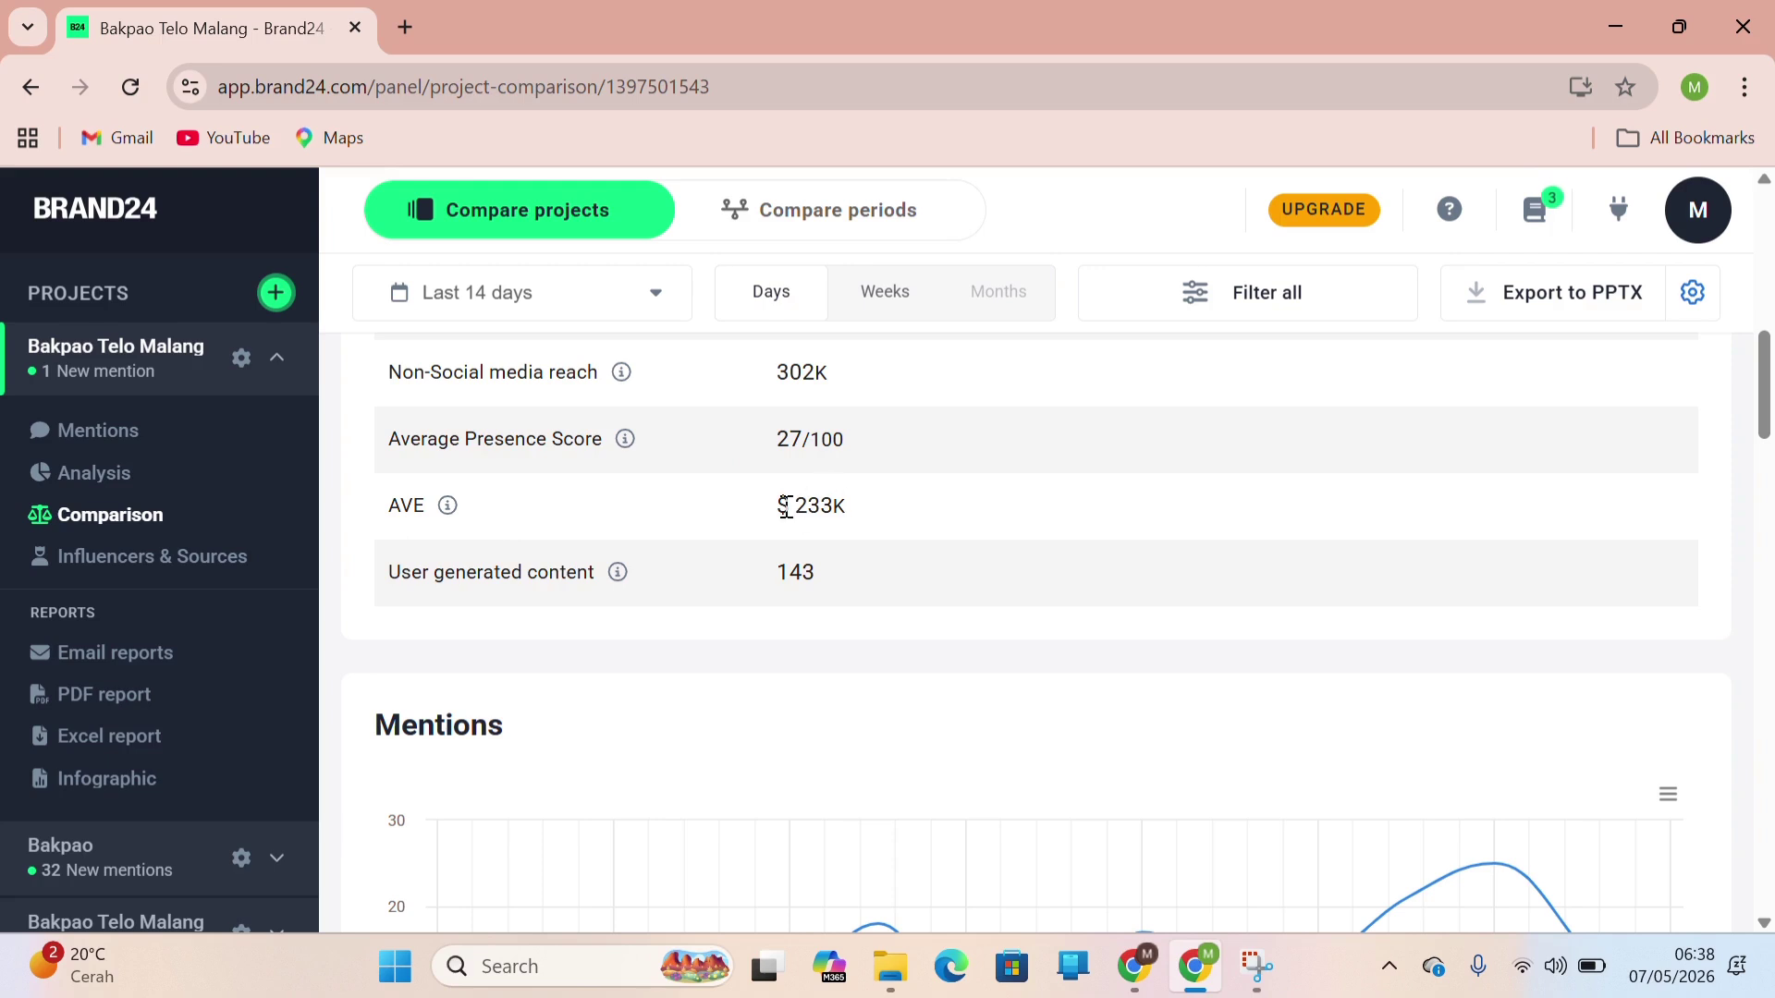
scroll(750, 550, "down", 1)
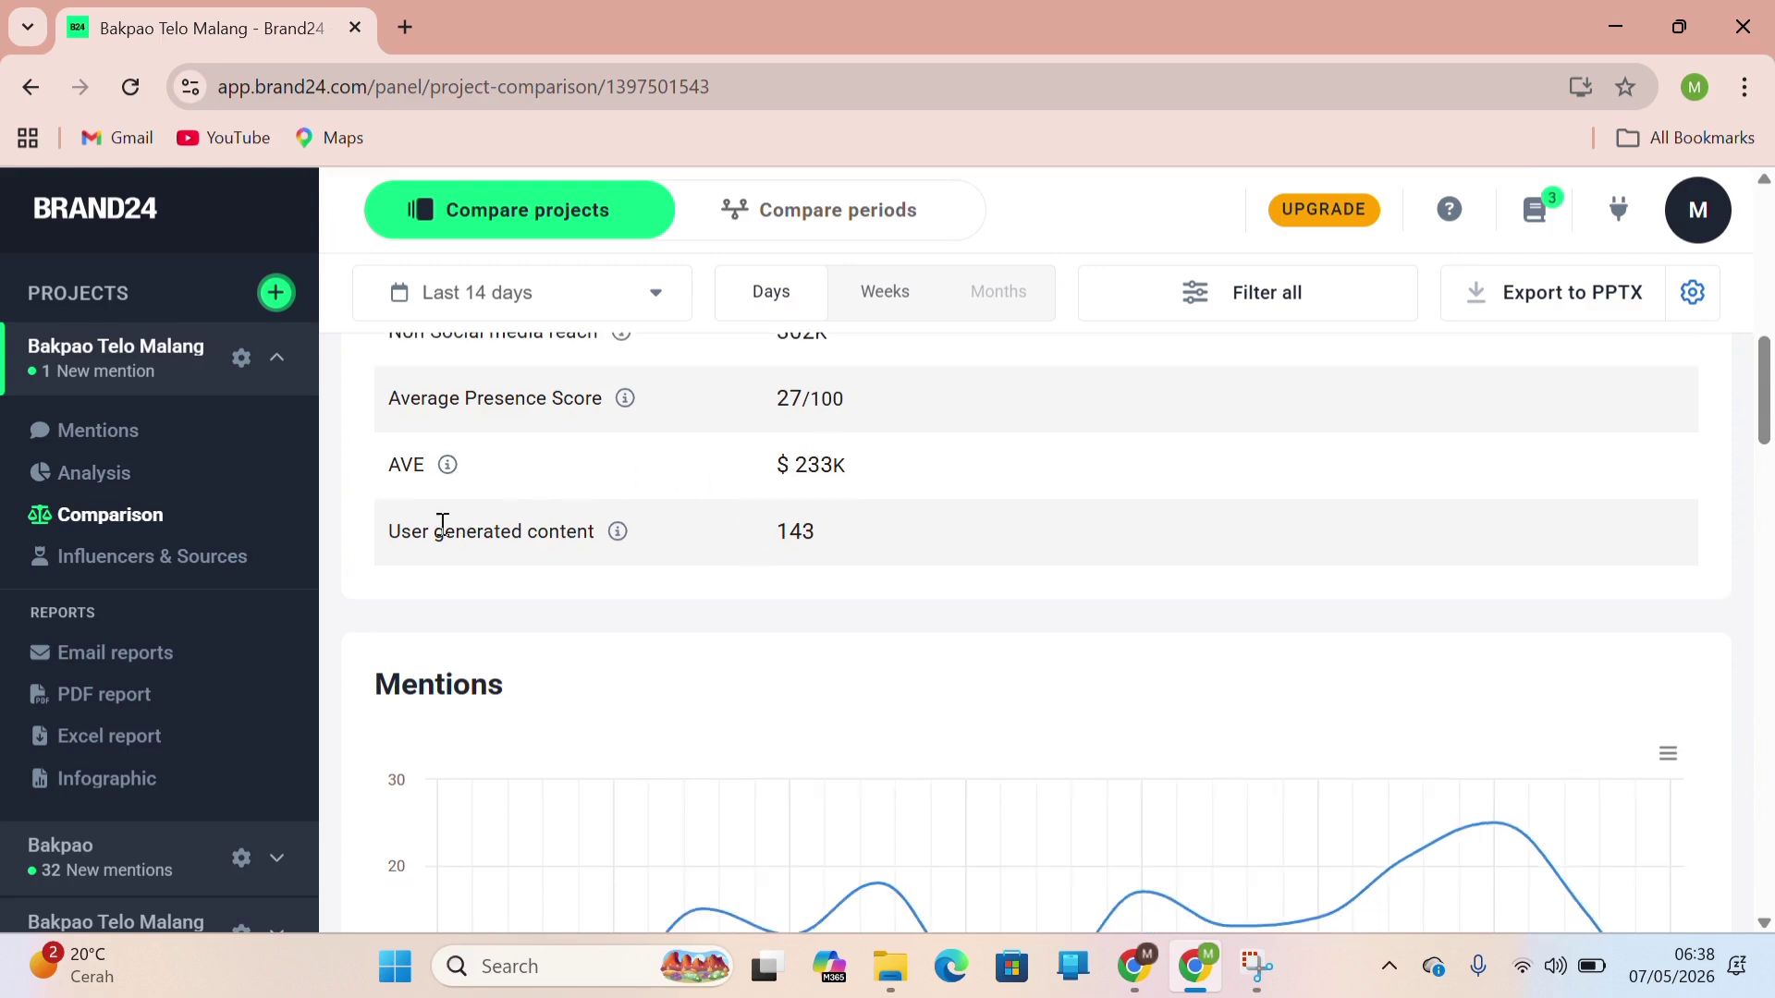
Review the Mentions and Reach charts on the Comparison page, checking daily values around their peaks.
scroll(599, 612, "down", 8)
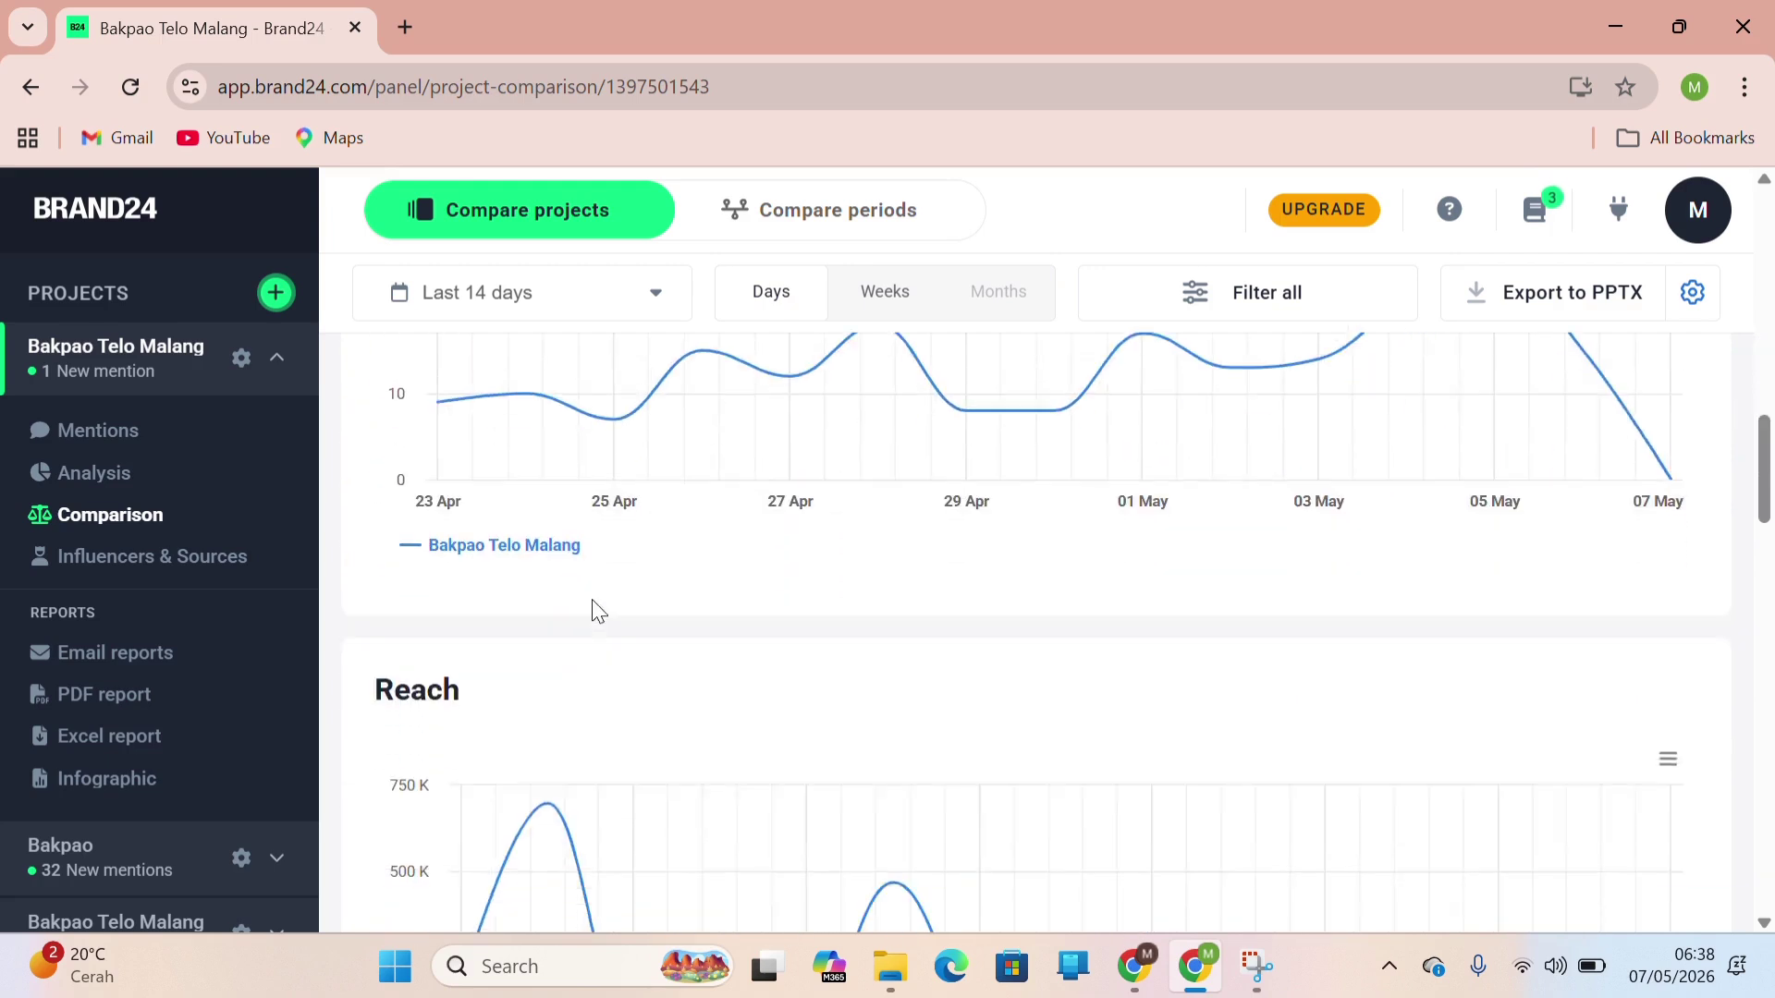
scroll(599, 612, "up", 5)
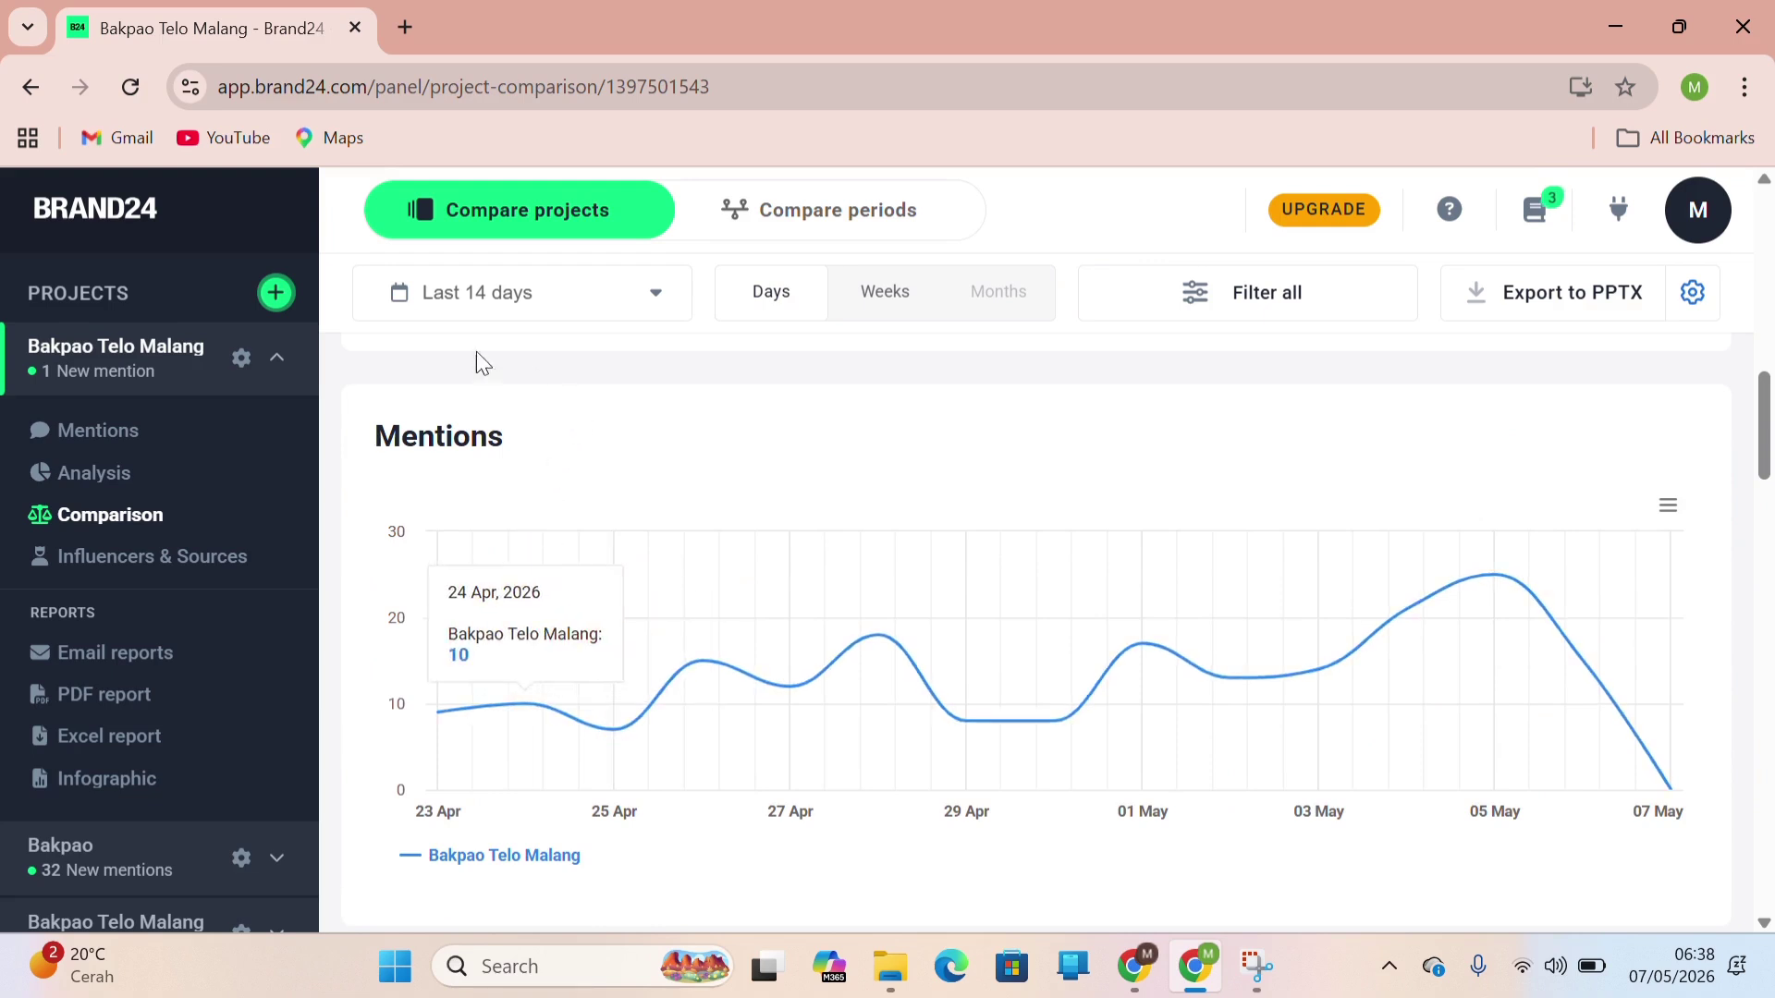
mouse_move(980, 664)
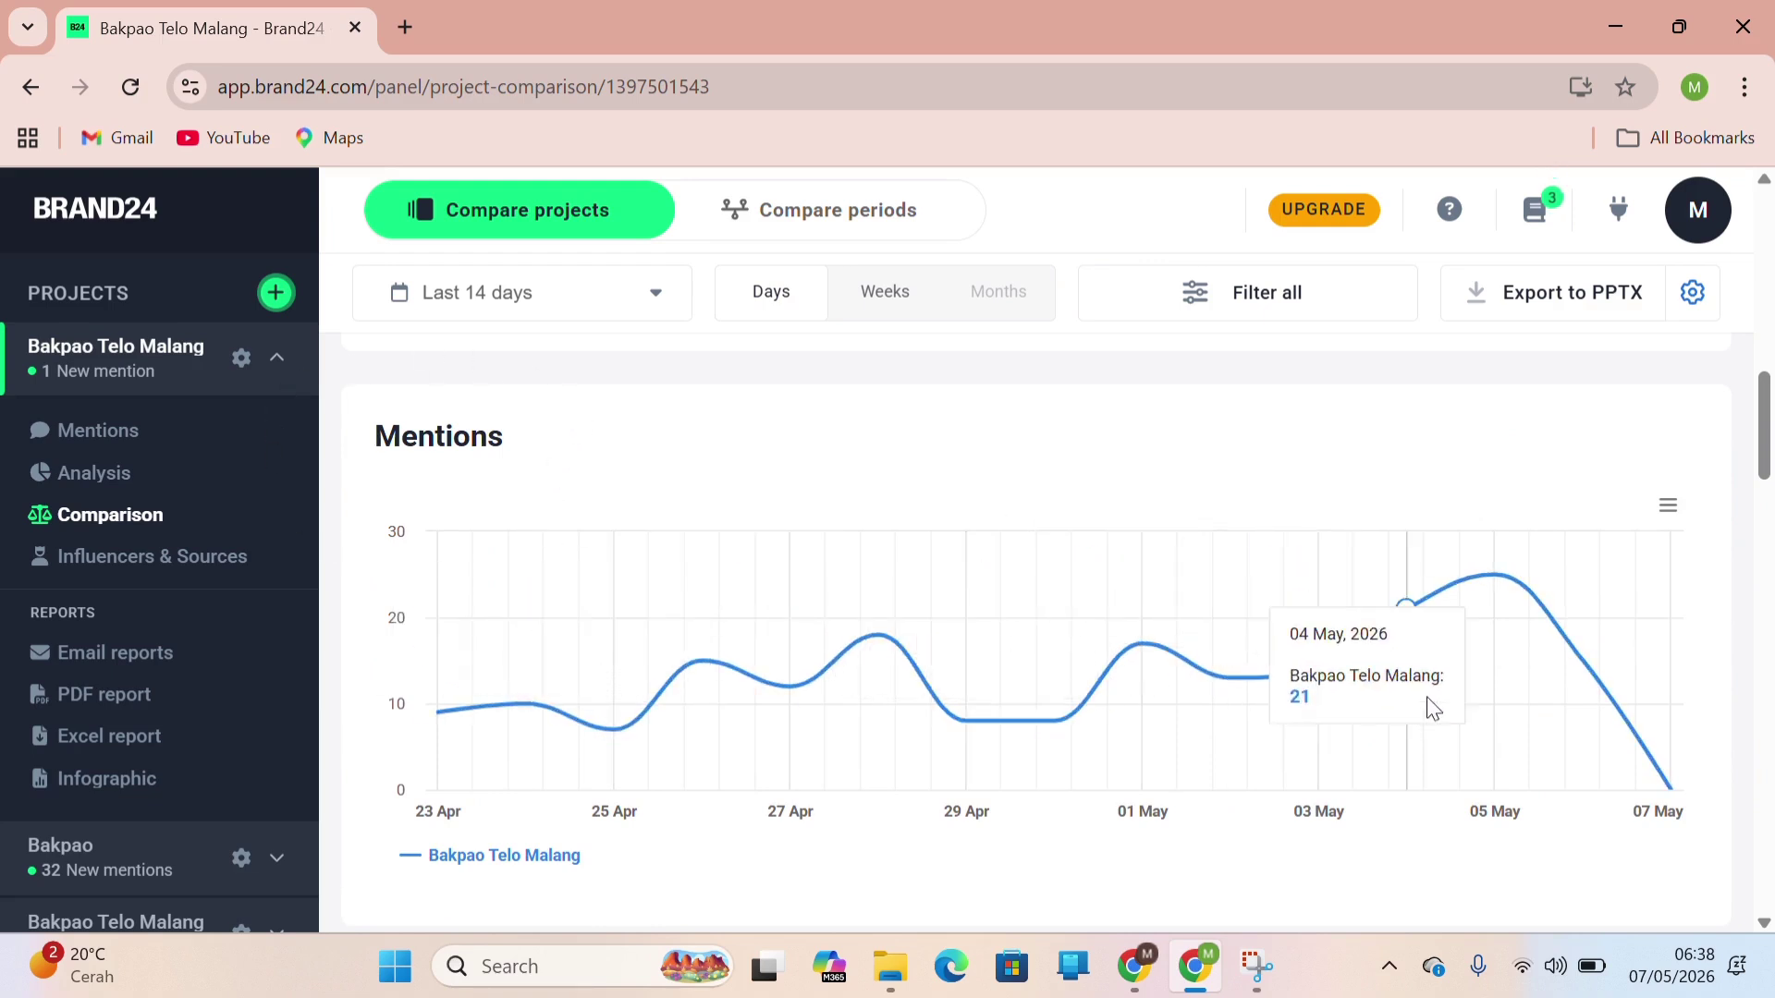
mouse_move(1484, 696)
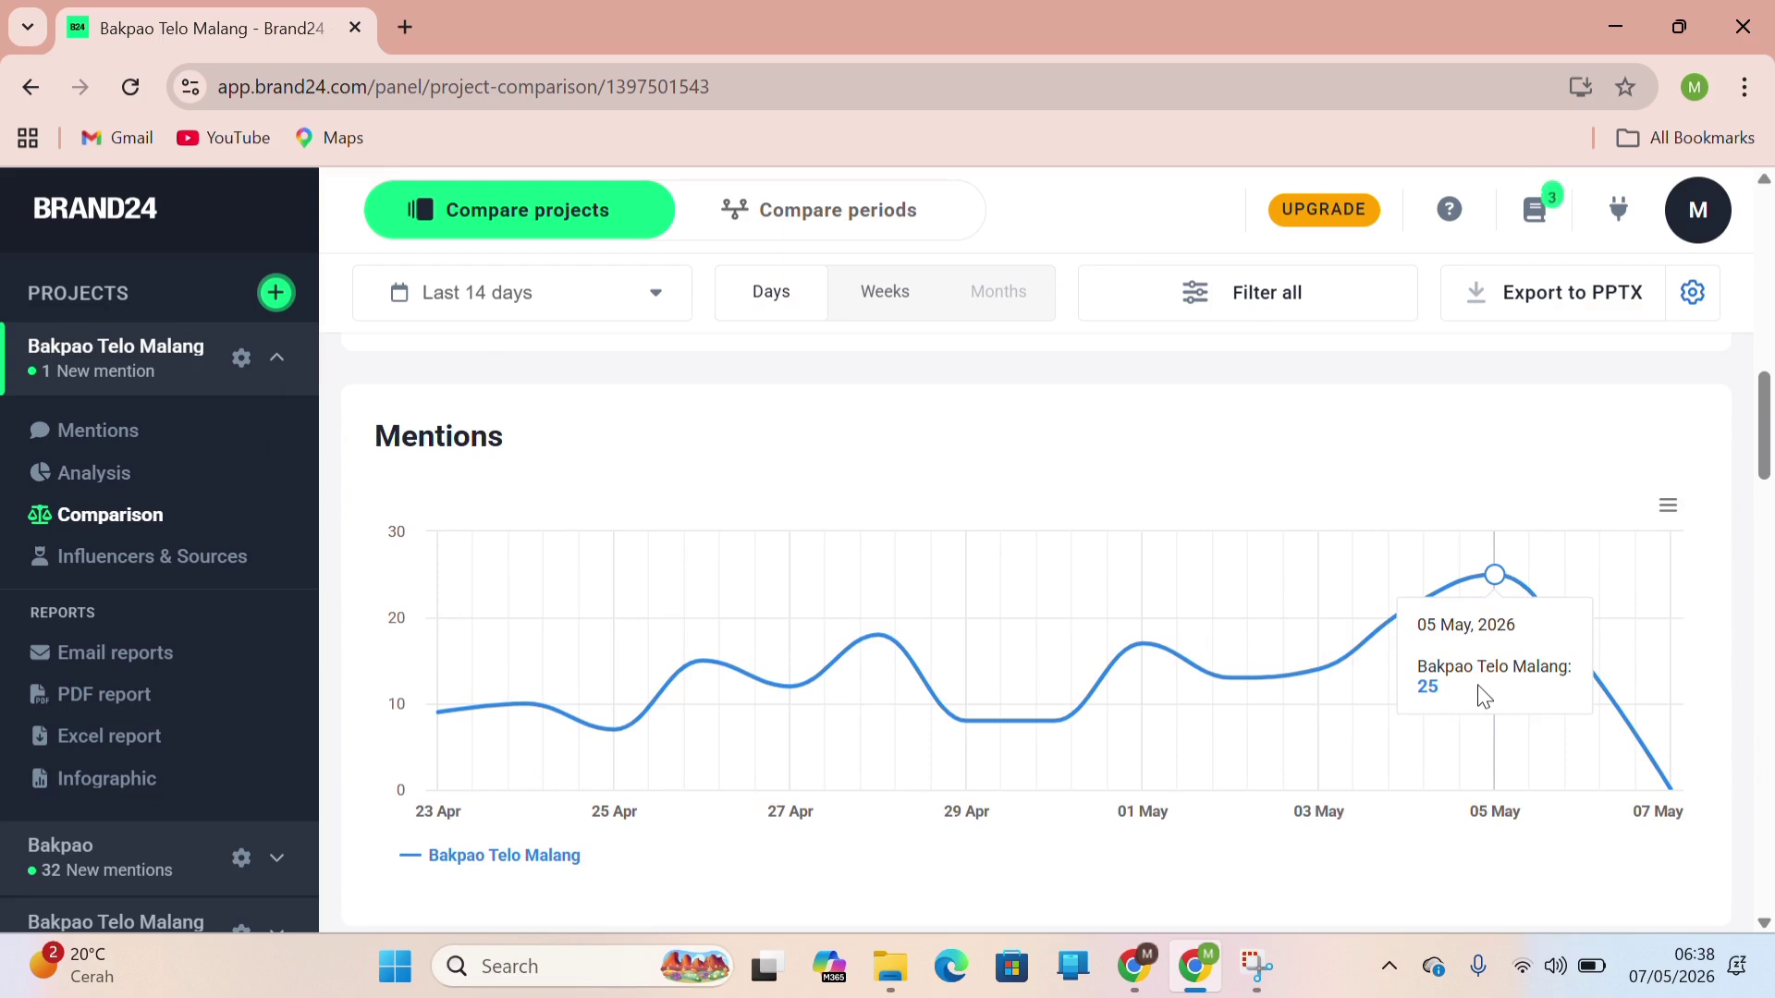
scroll(1362, 792, "down", 4)
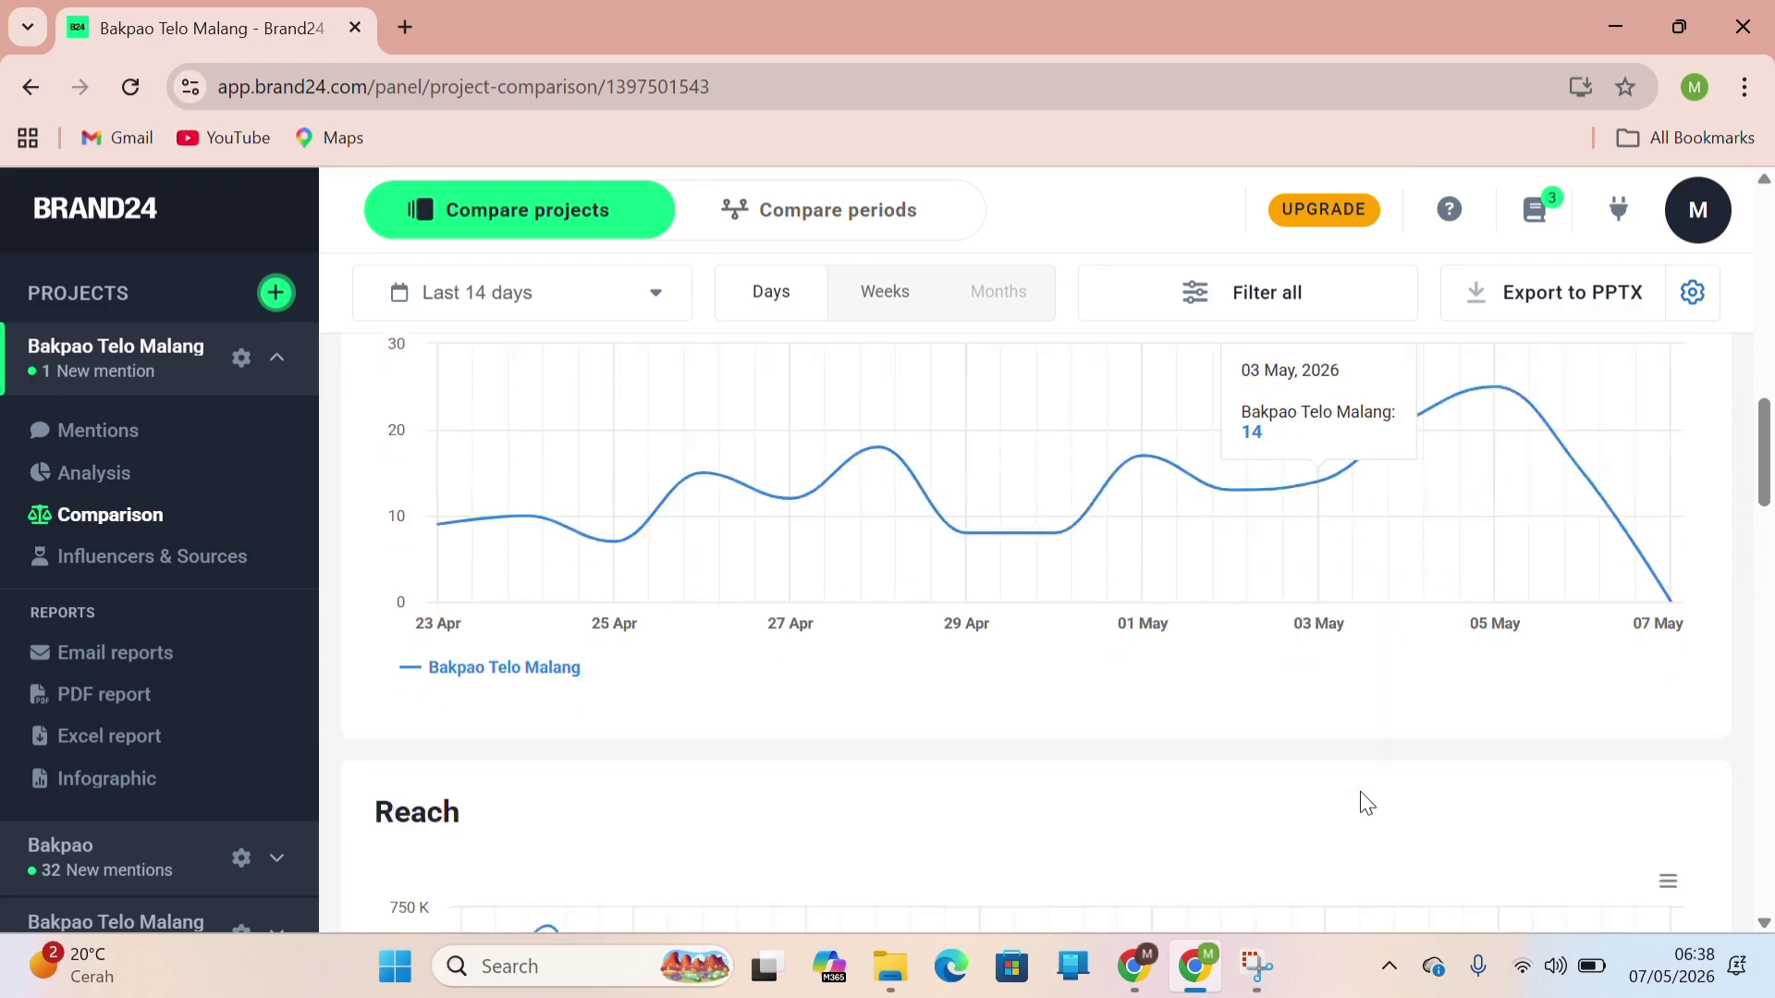
scroll(1360, 792, "down", 2)
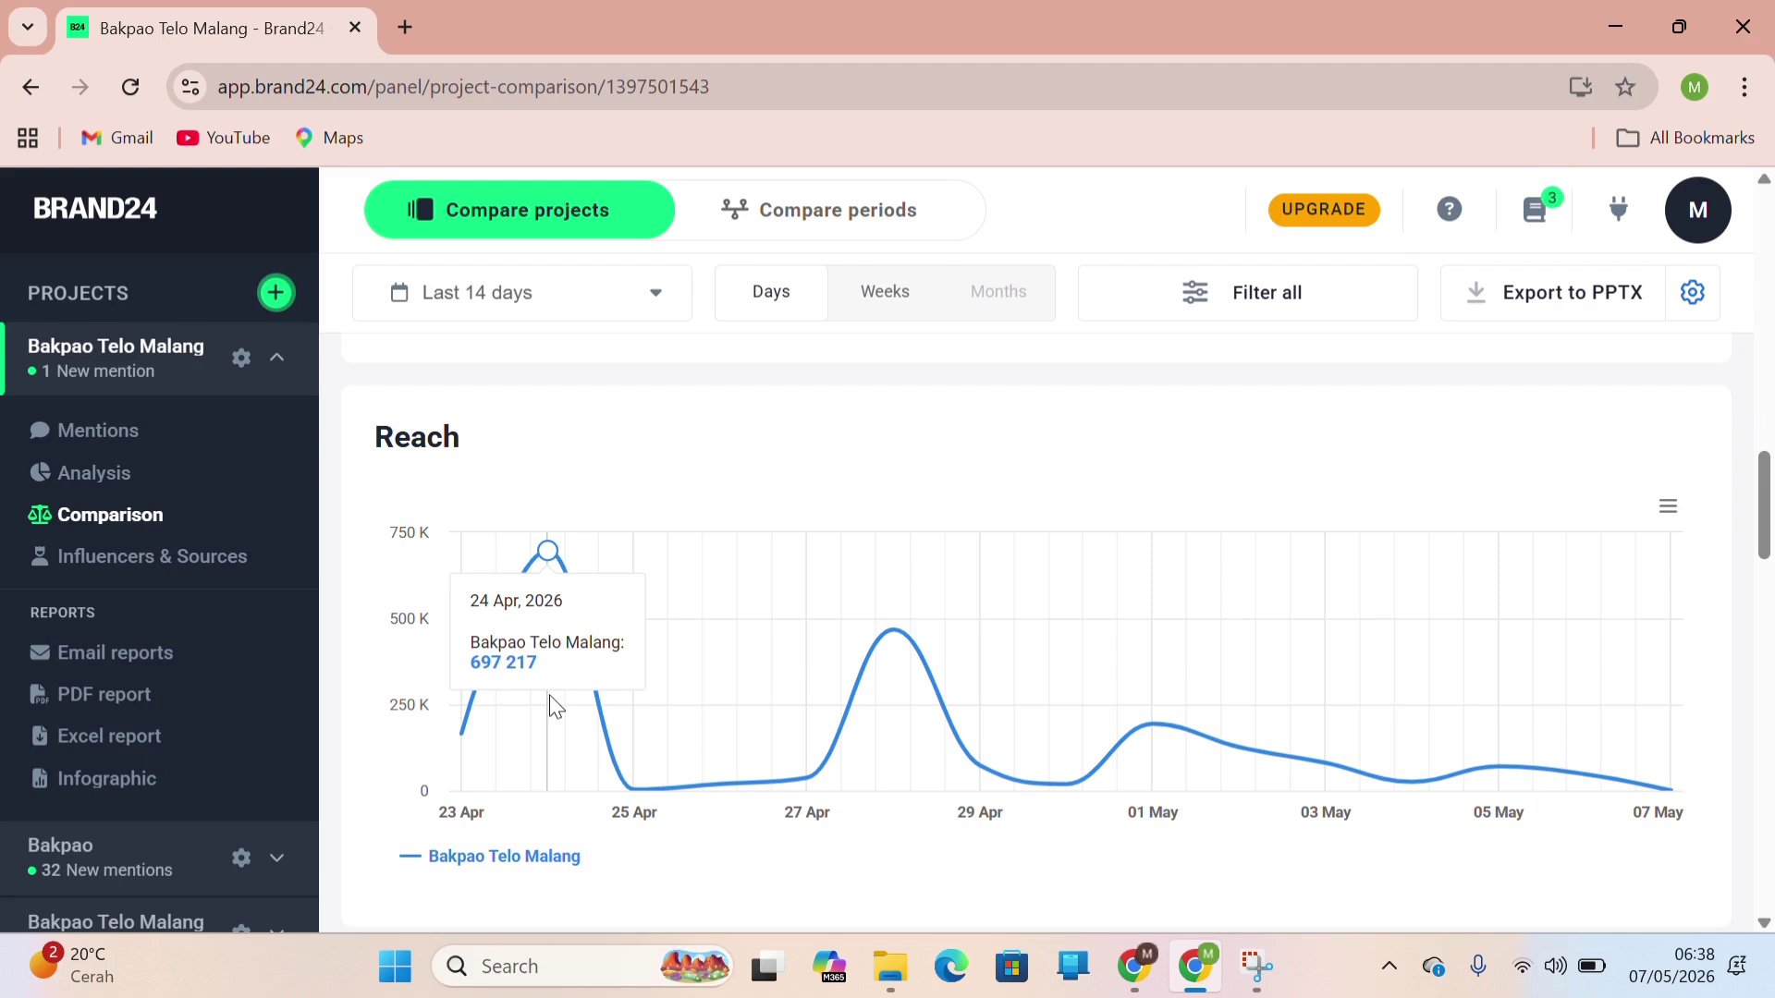
Examine the Positive sentiment and Negative sentiment charts by percentage of mentions, checking individual days.
scroll(553, 707, "down", 3)
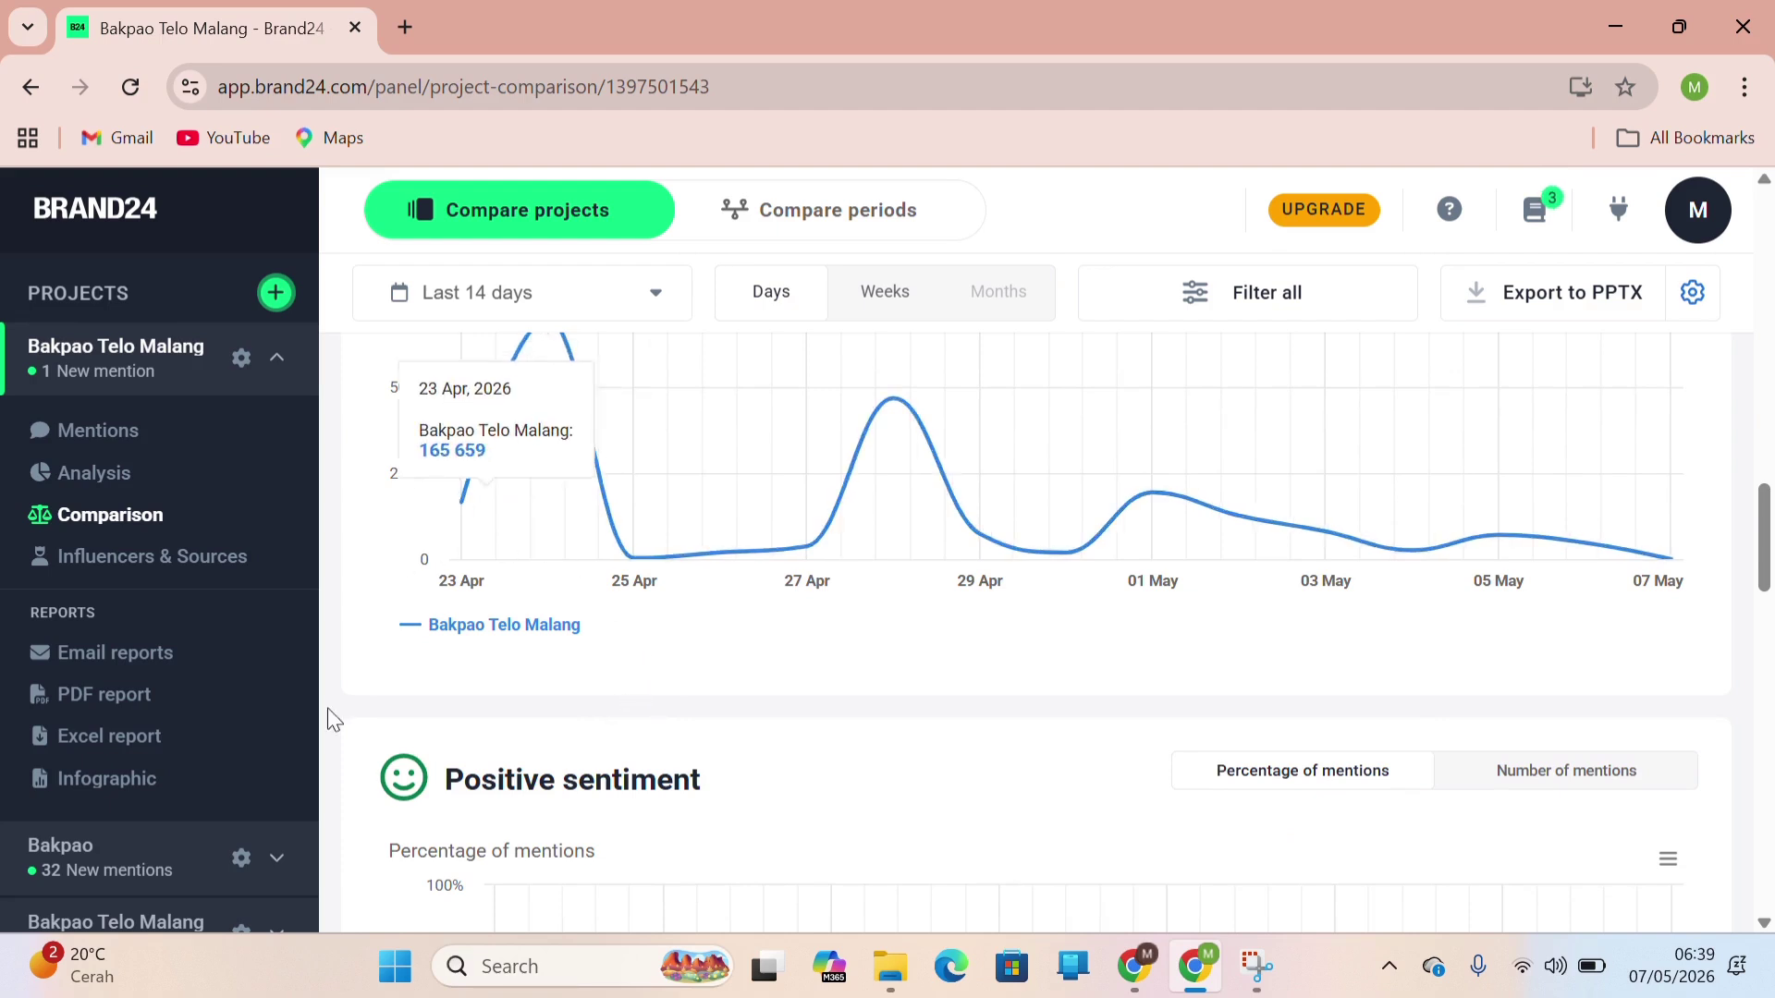
mouse_move(867, 950)
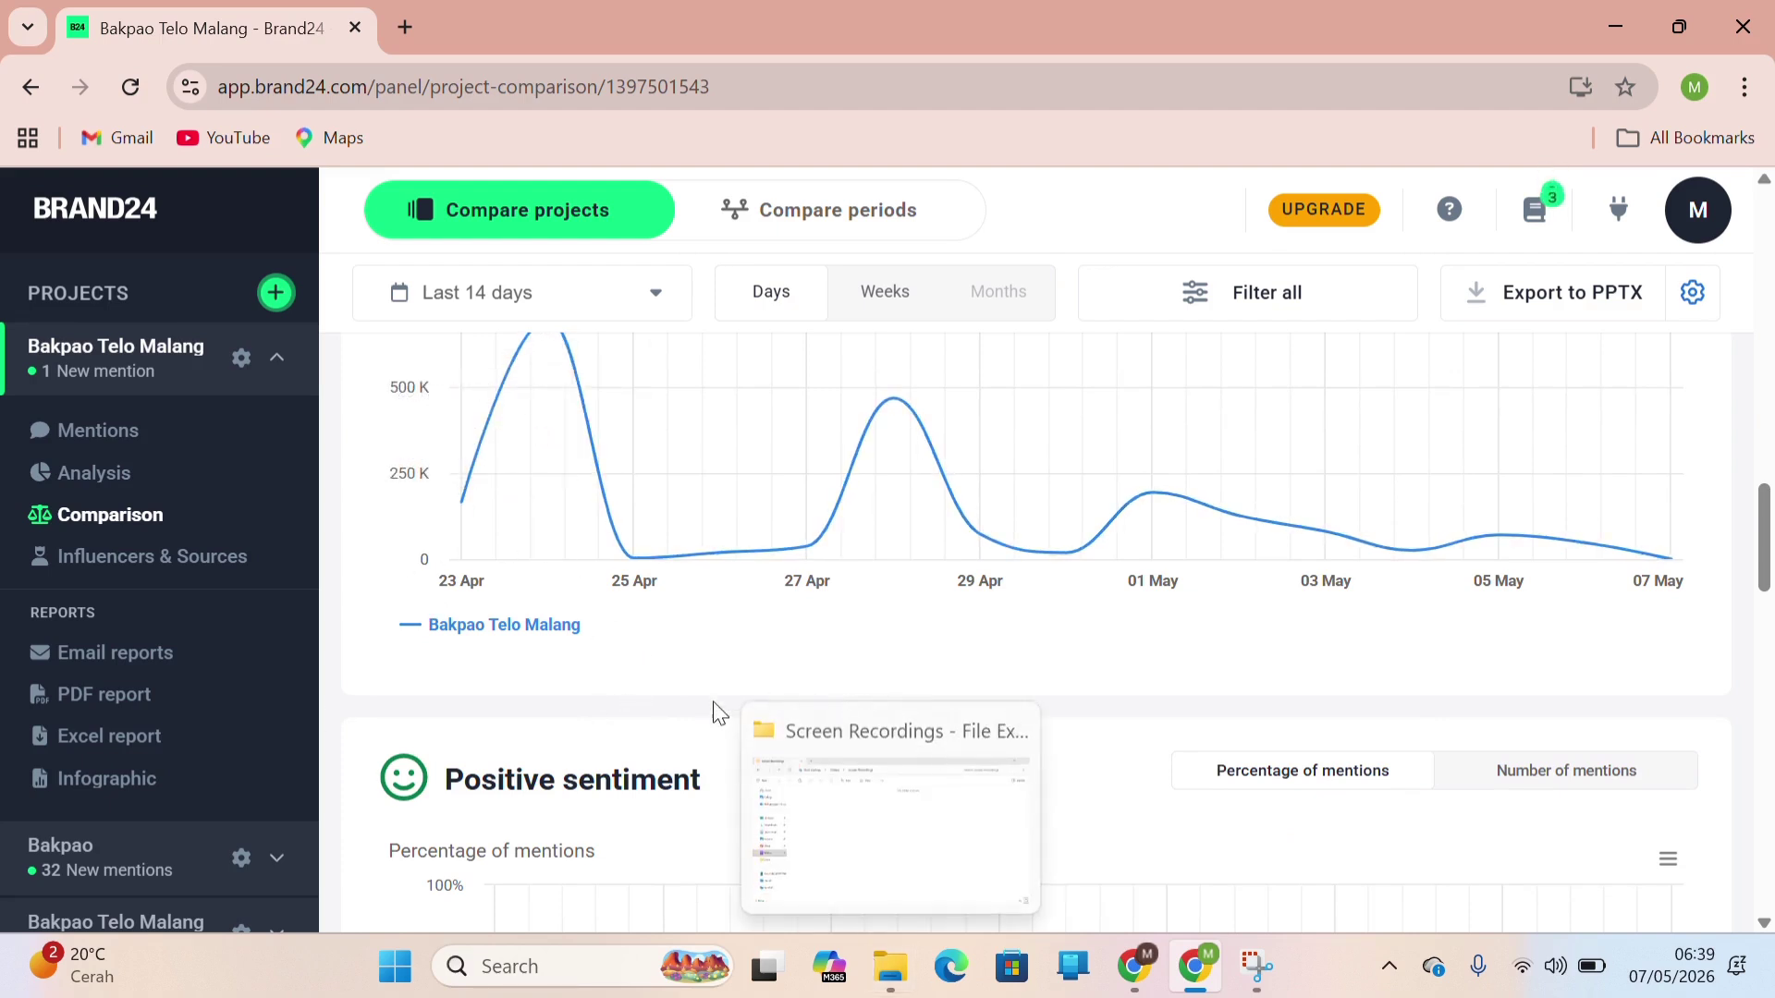
scroll(684, 721, "down", 6)
scroll(684, 721, "up", 1)
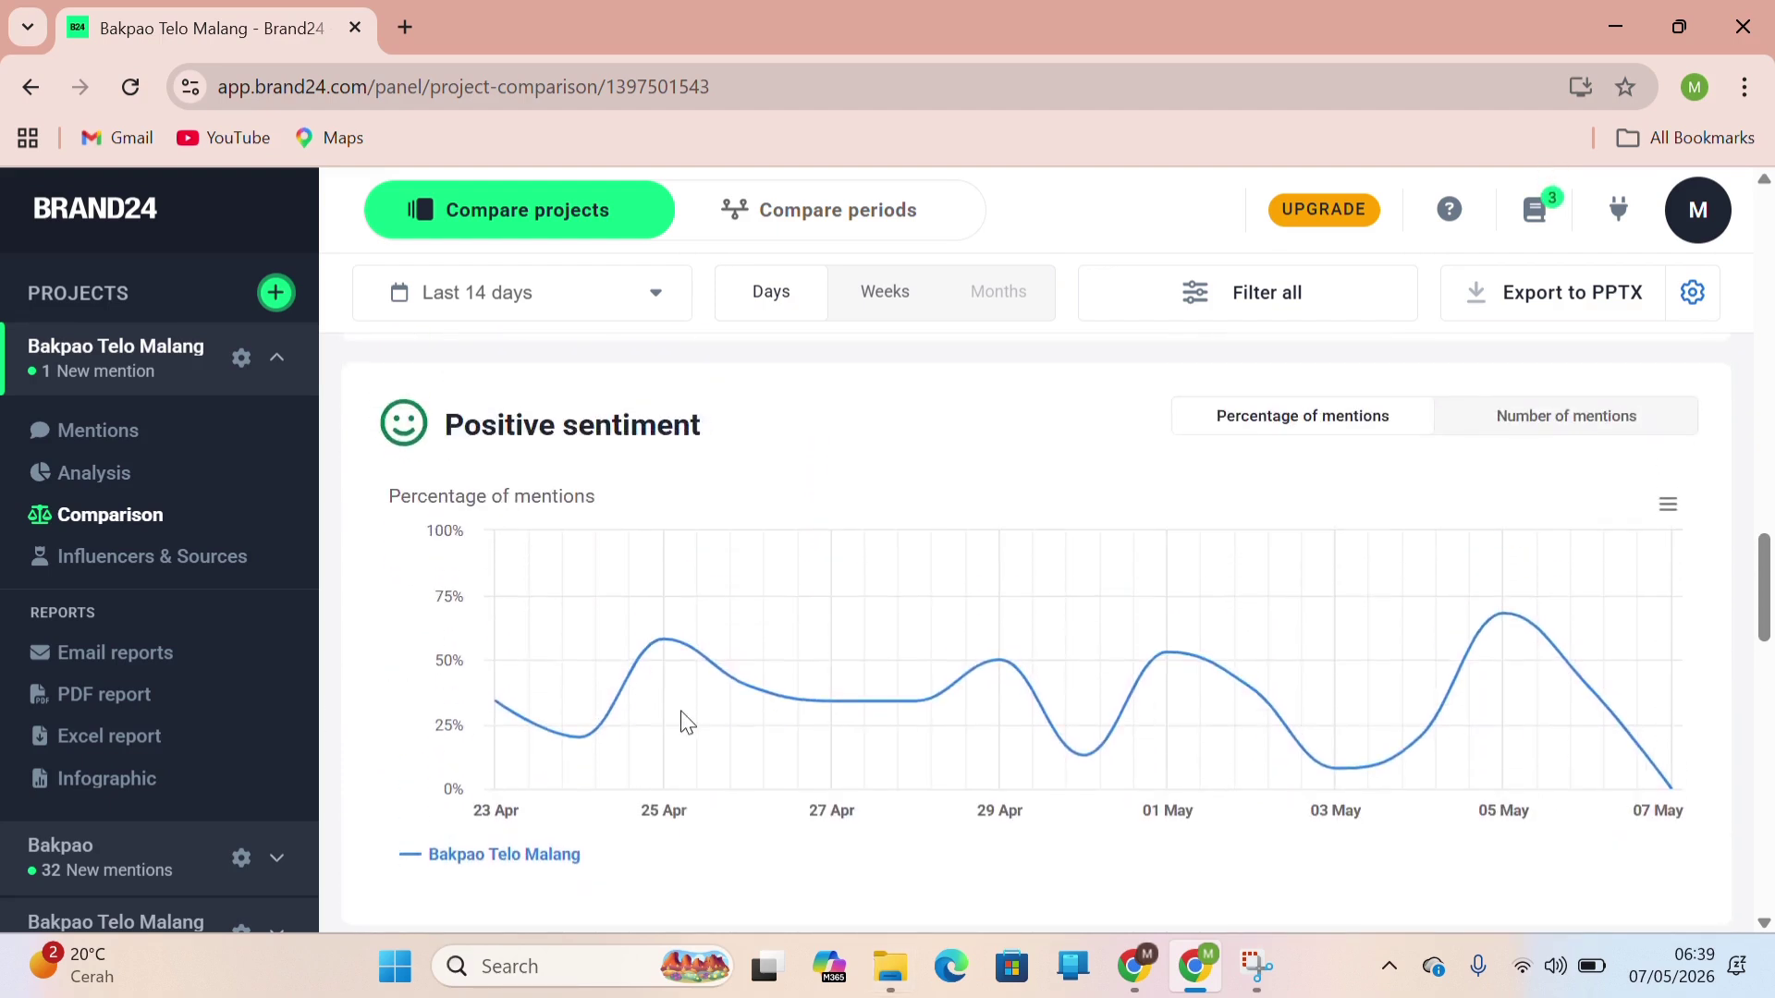
scroll(686, 721, "down", 1)
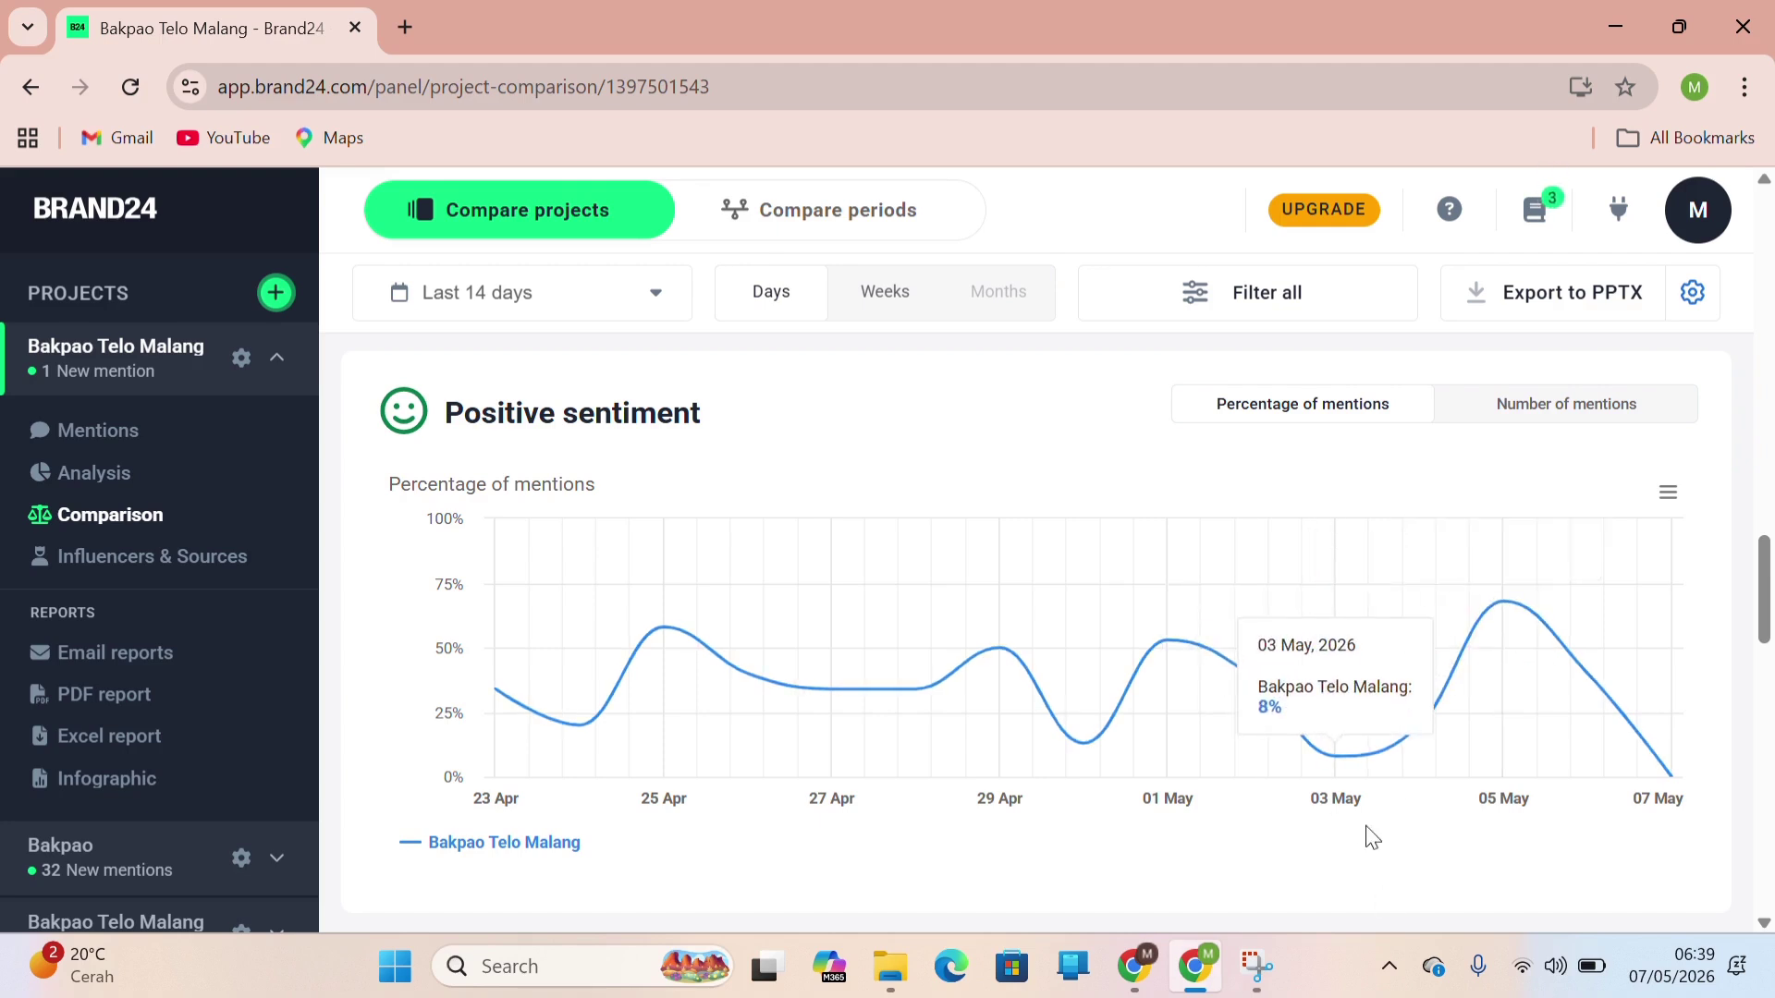
scroll(1424, 792, "down", 1)
scroll(1423, 789, "down", 6)
scroll(1423, 788, "up", 1)
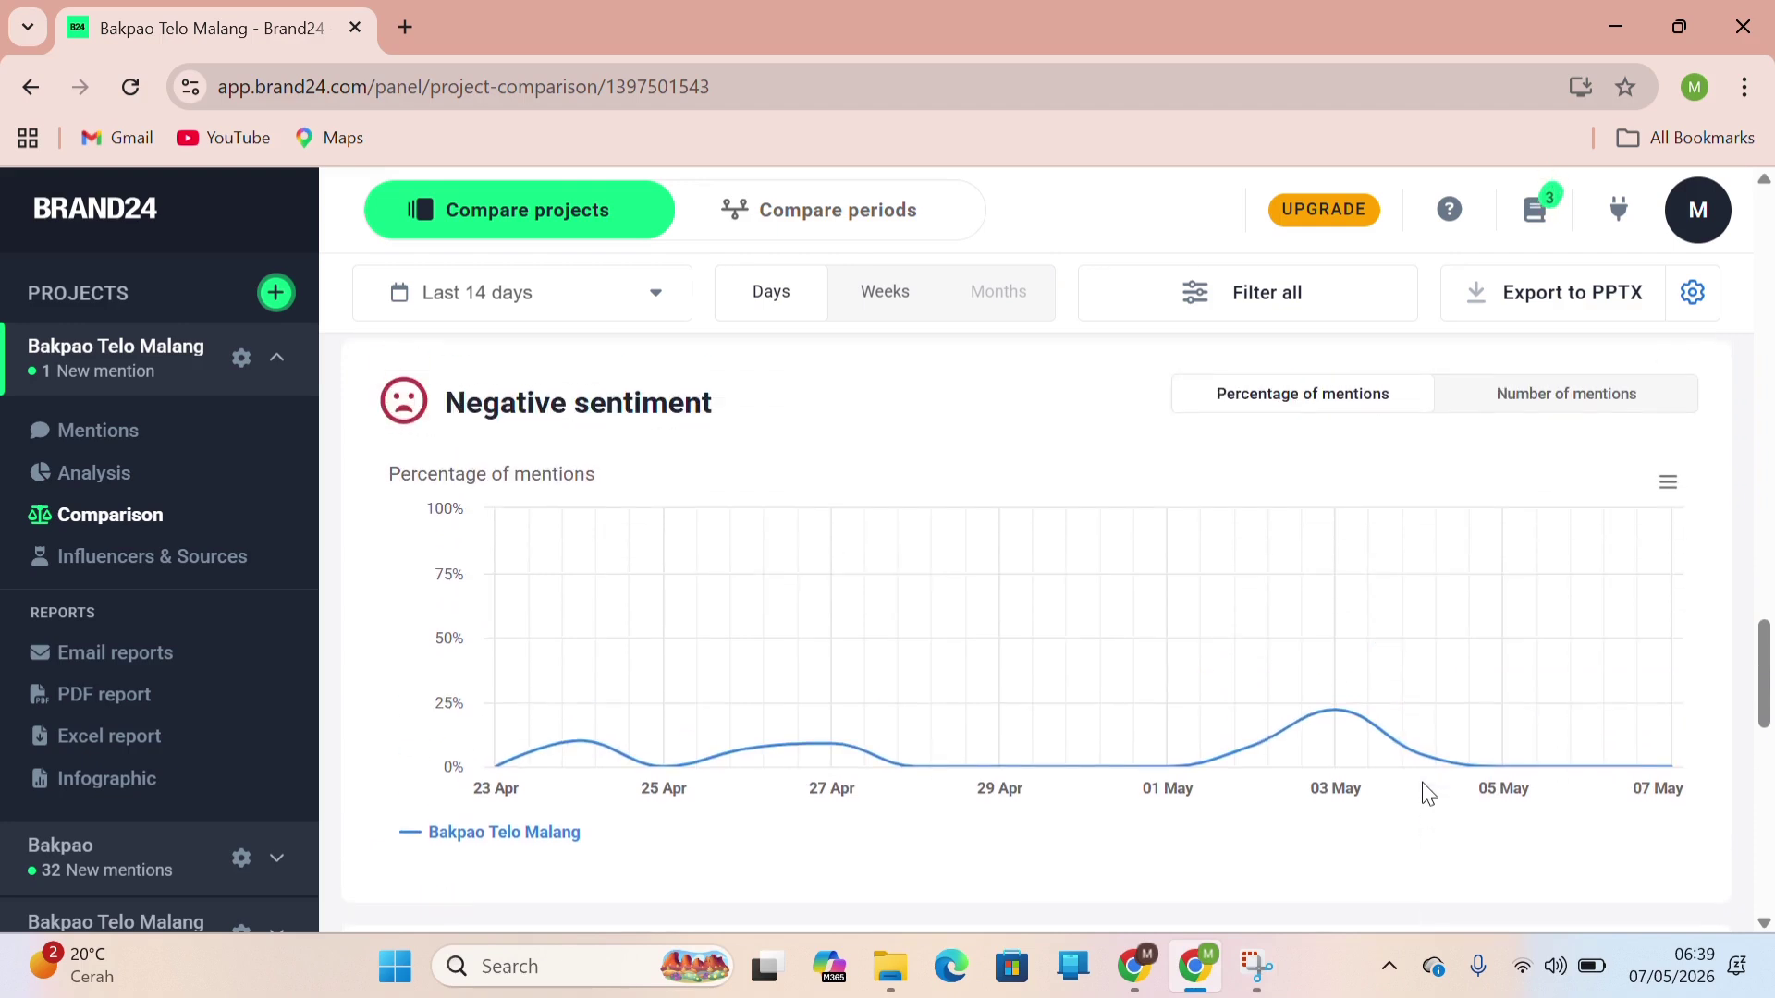
mouse_move(1355, 710)
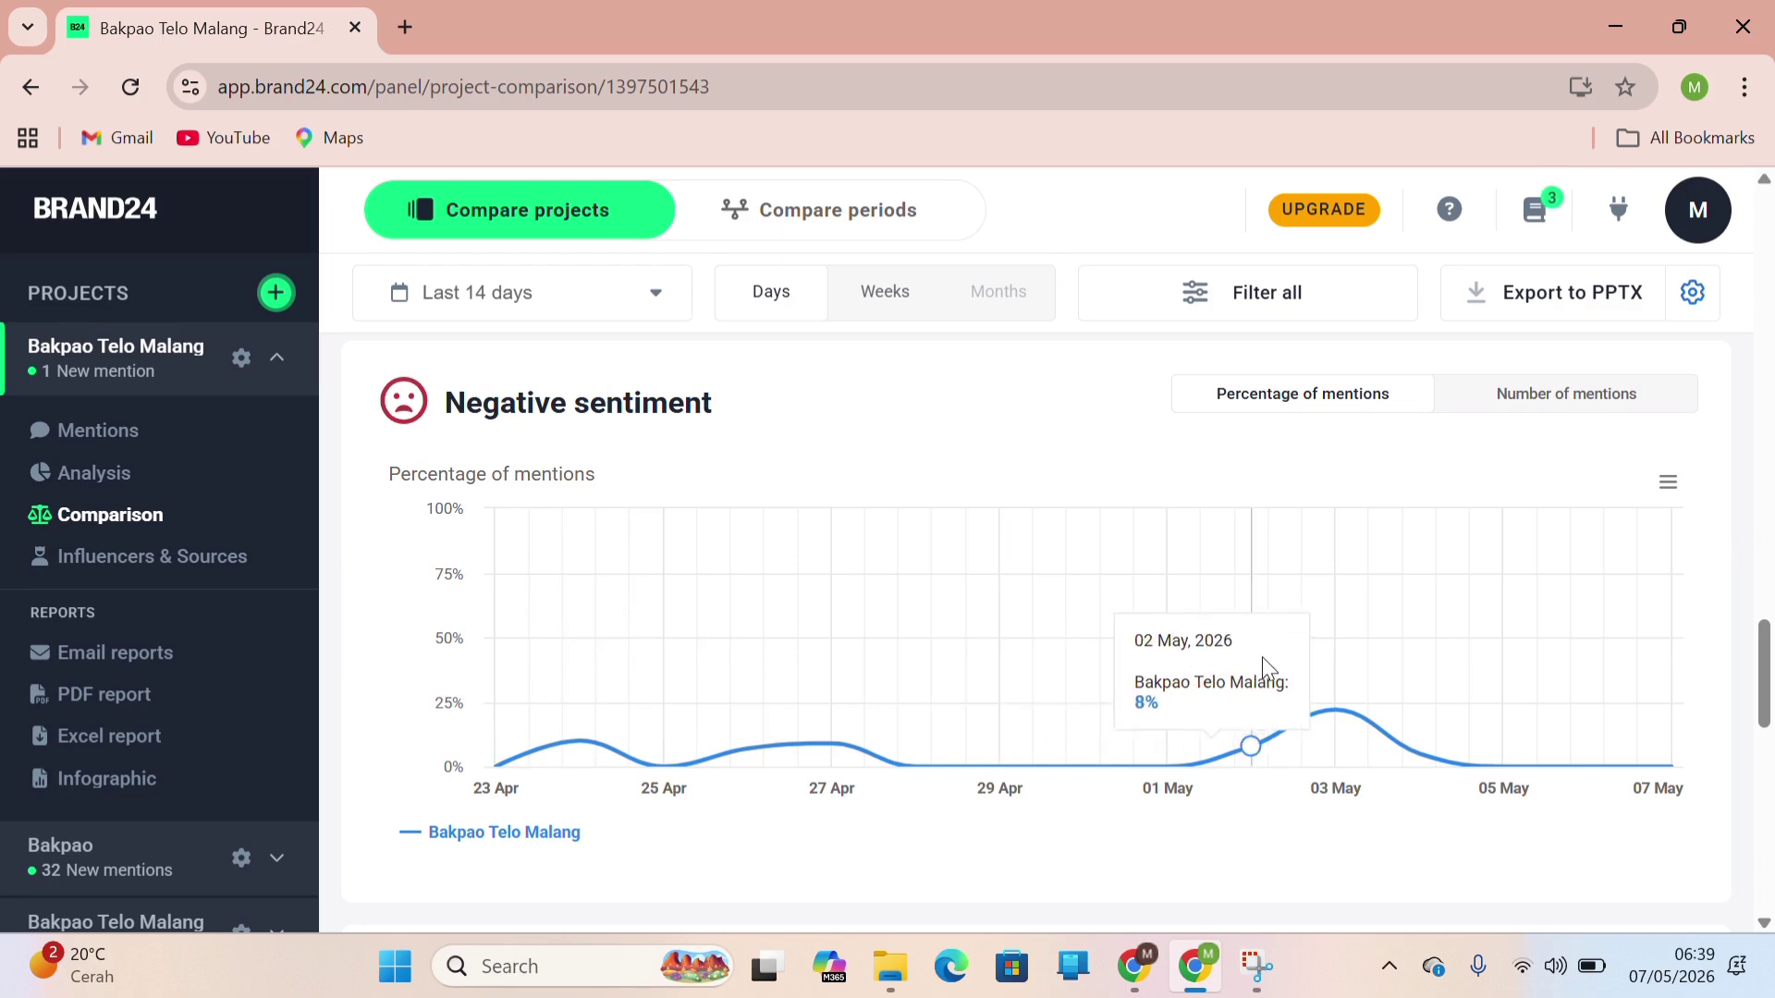
scroll(1332, 679, "down", 1)
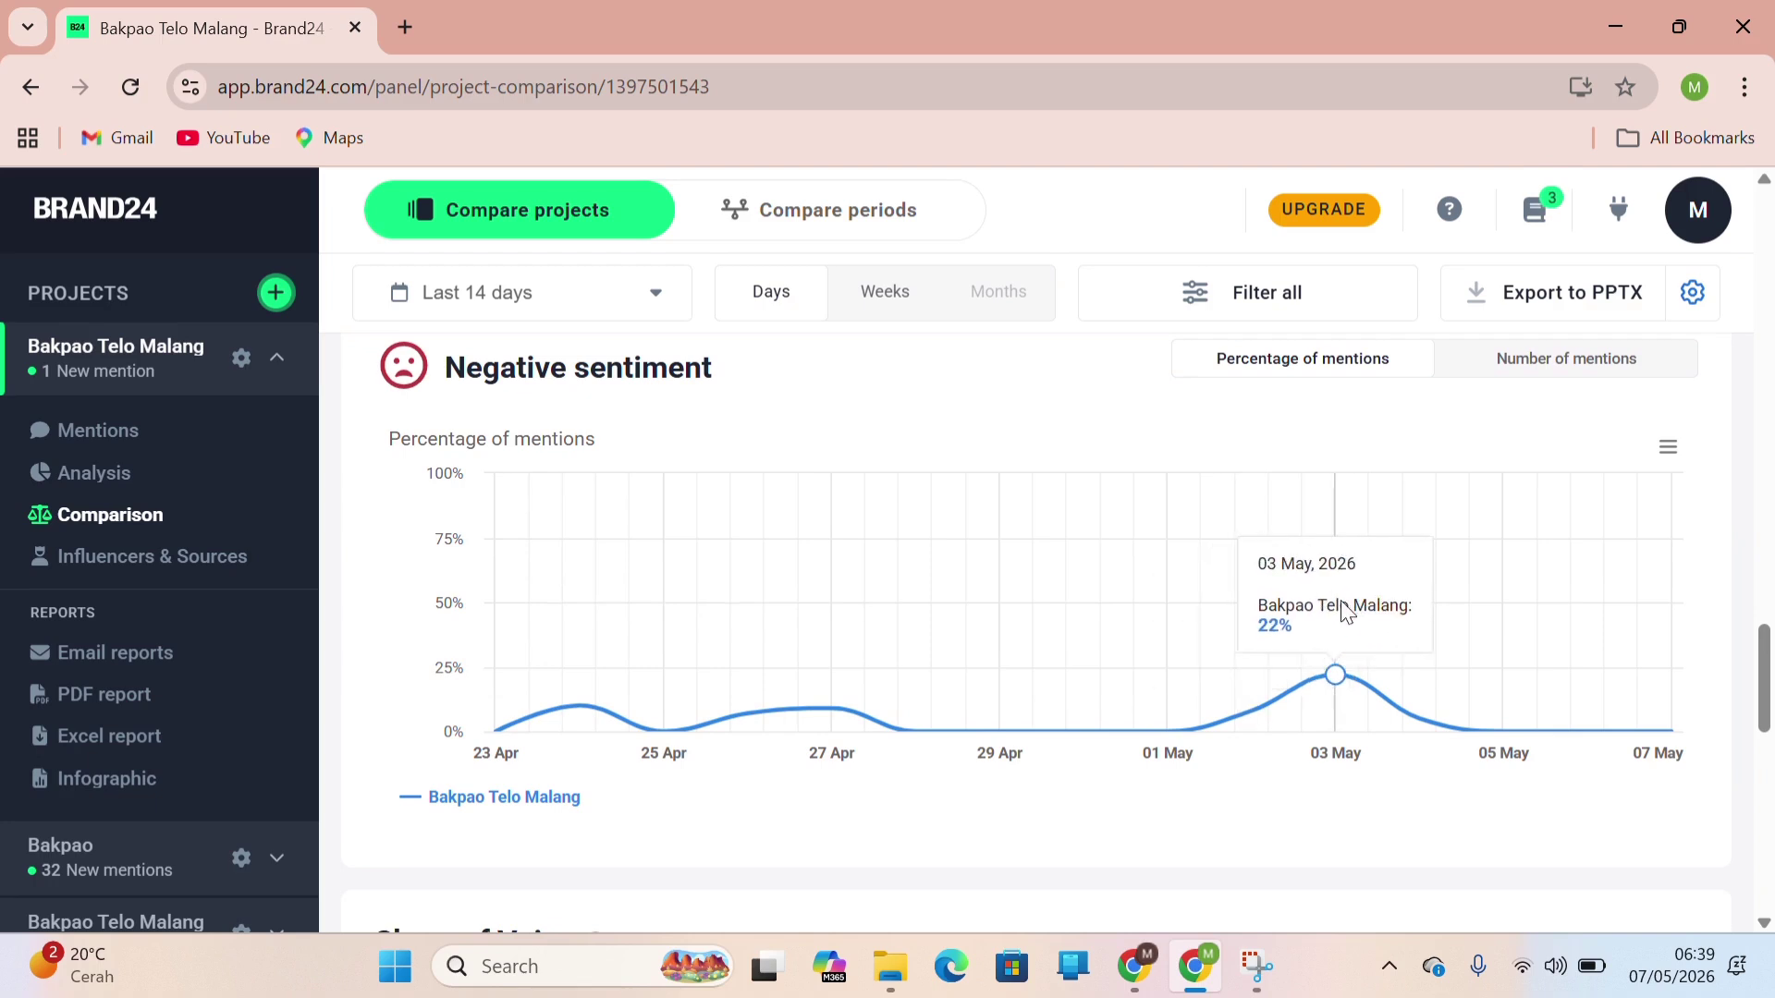
Review the Share of Voice charts for reach and mentions, along with the Sentiment breakdown and Categories share charts.
scroll(1343, 613, "down", 7)
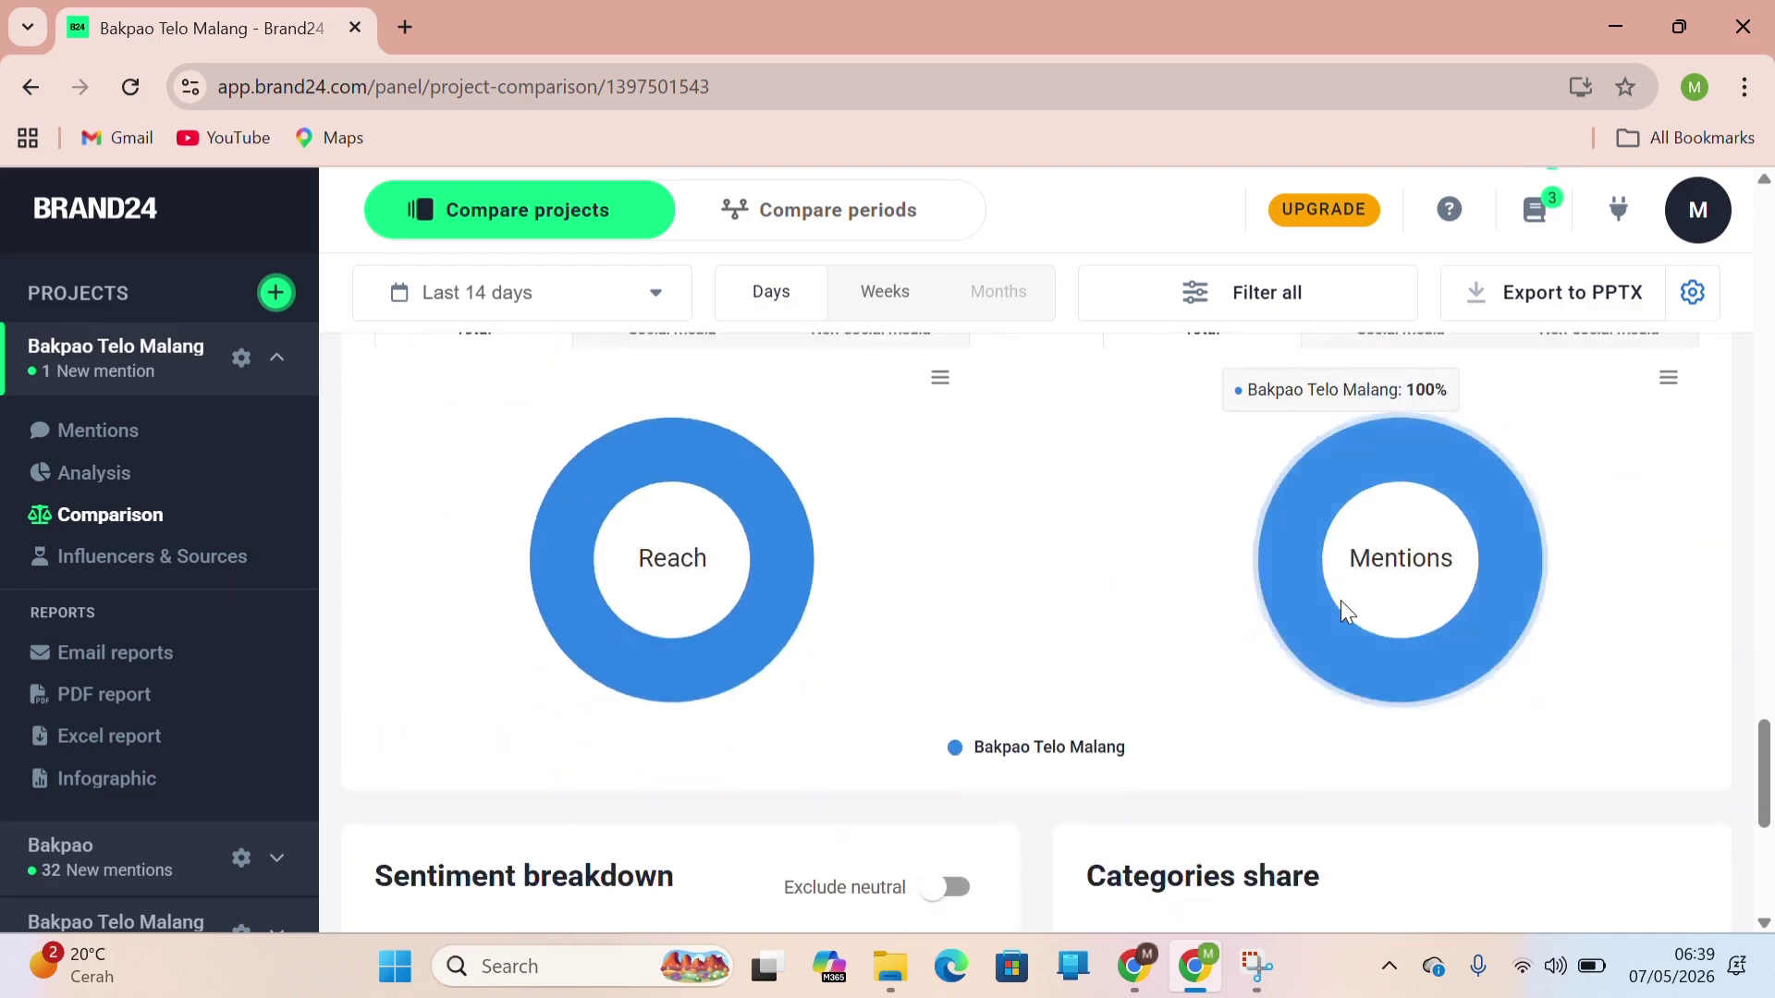
scroll(1343, 613, "up", 1)
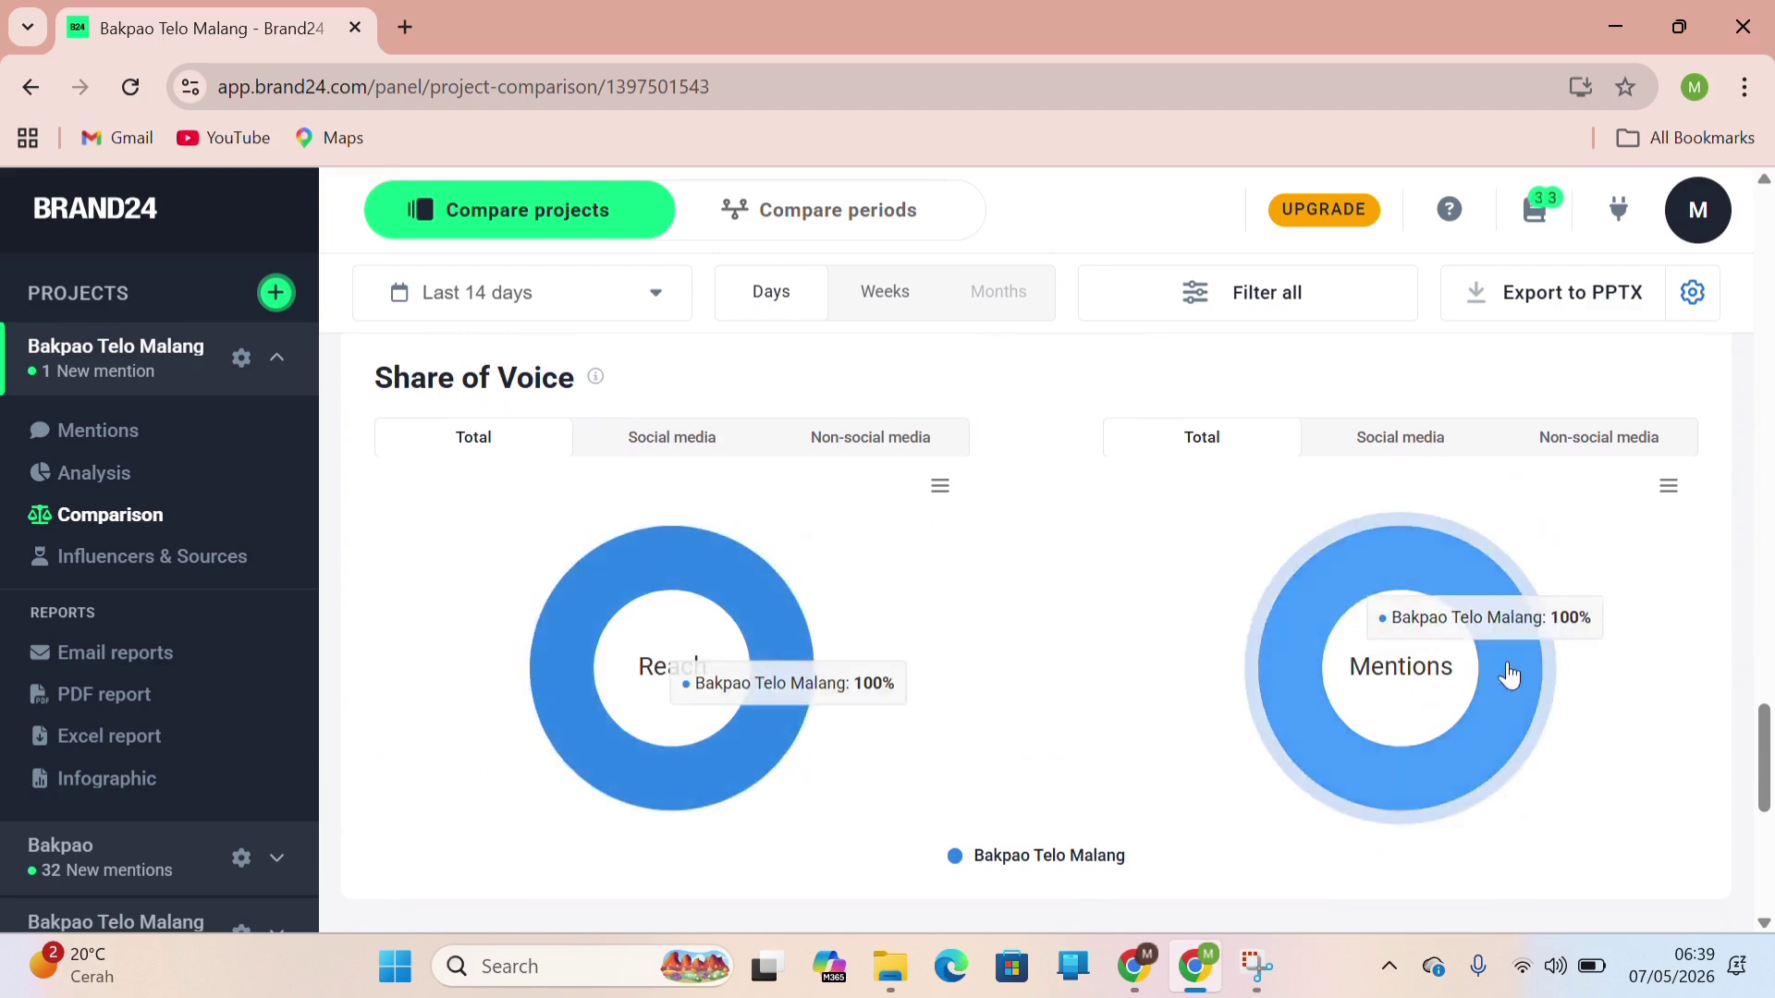
scroll(1113, 579, "down", 6)
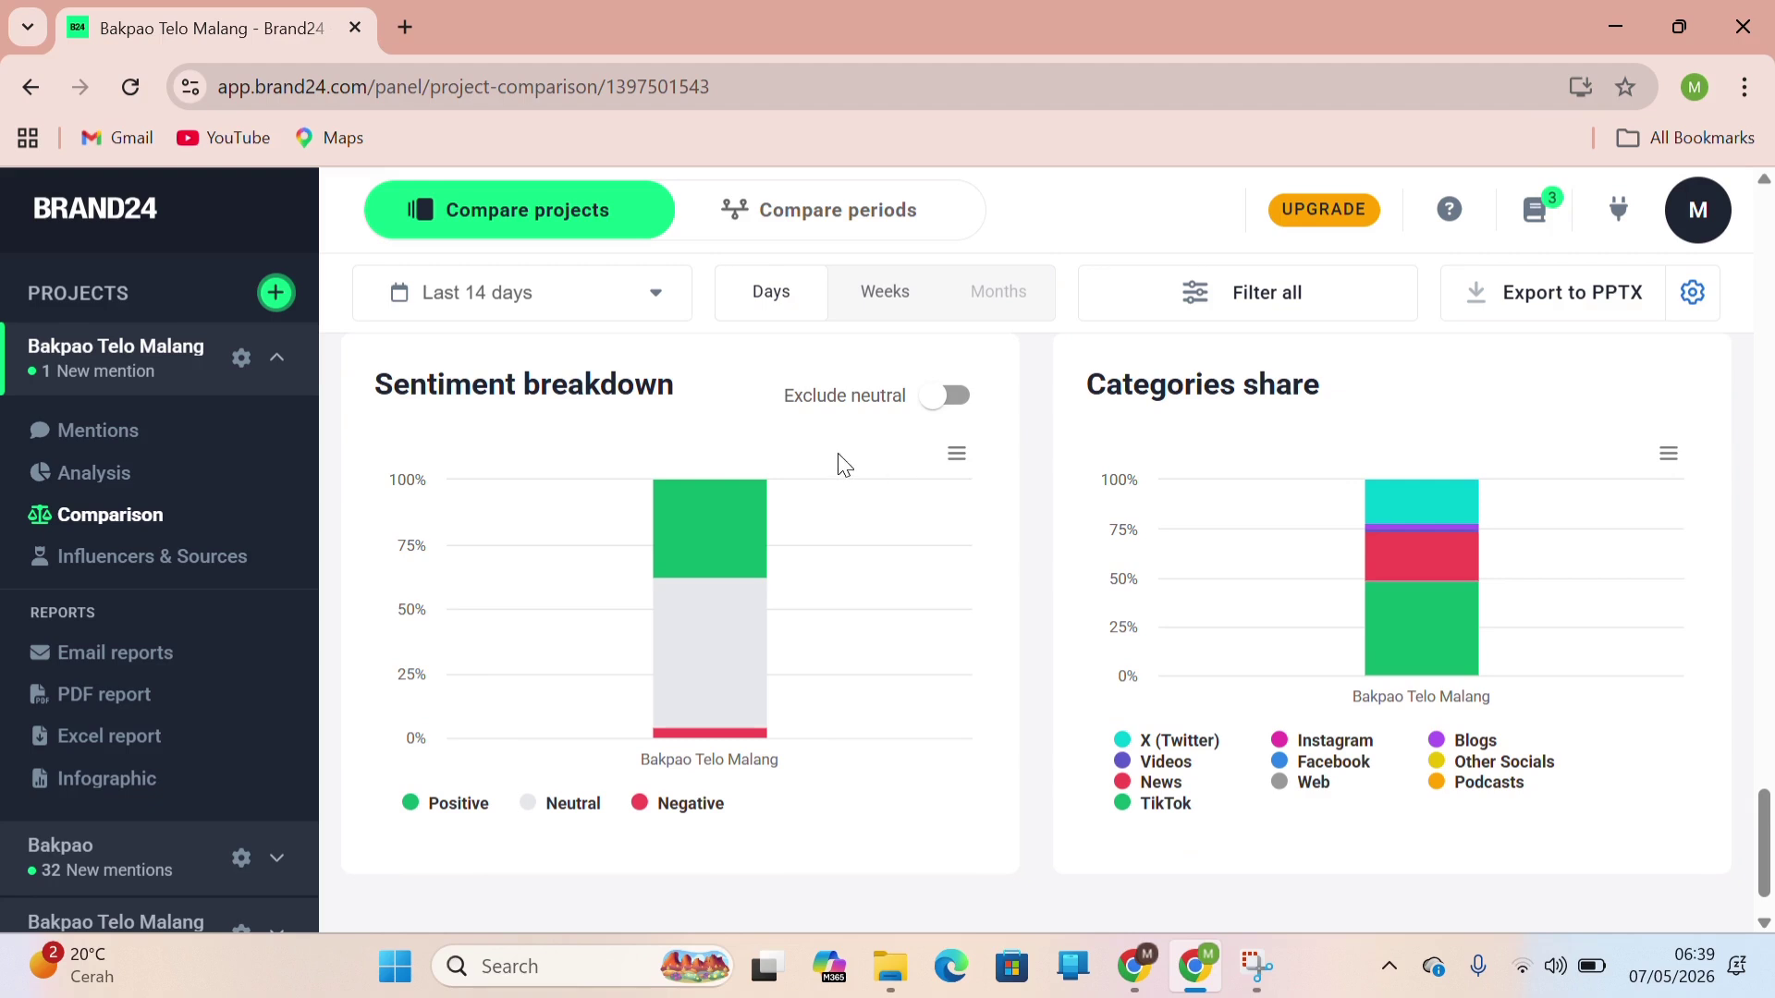
Open the project's Influencers & Sources page and compare the leading influencers by source, mentions, reach, followers, share of voice and Influence Score.
left_click(214, 552)
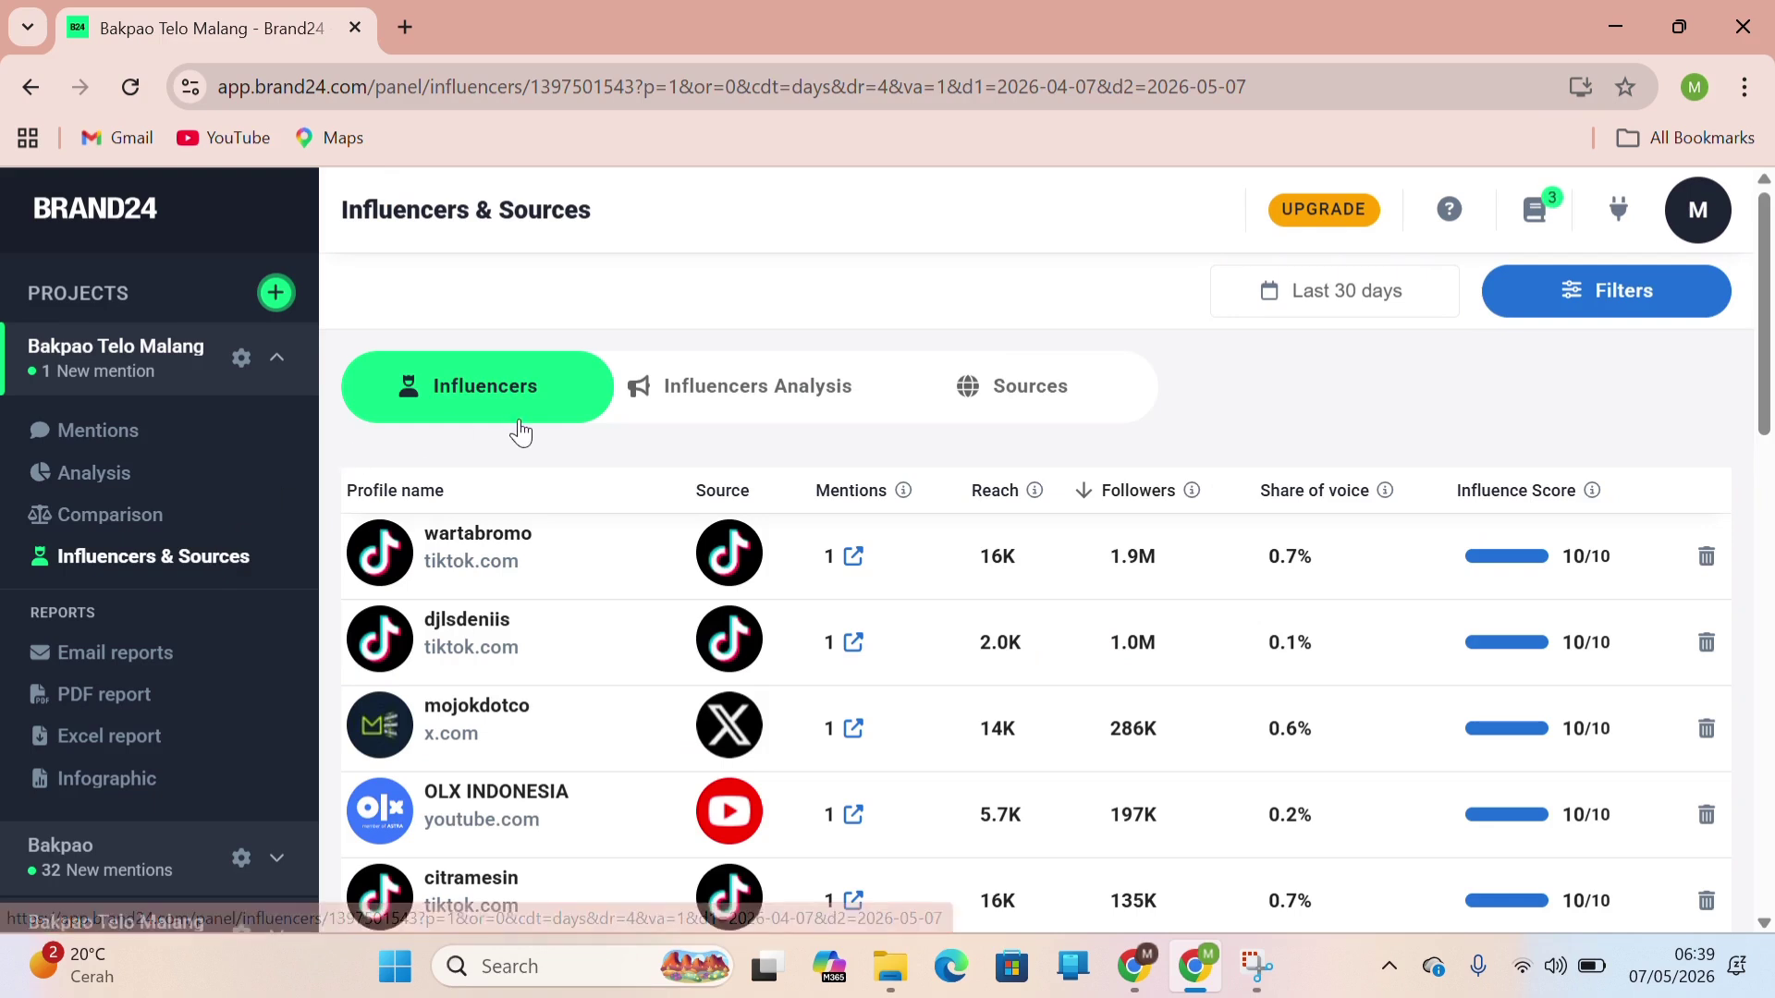
scroll(546, 547, "down", 1)
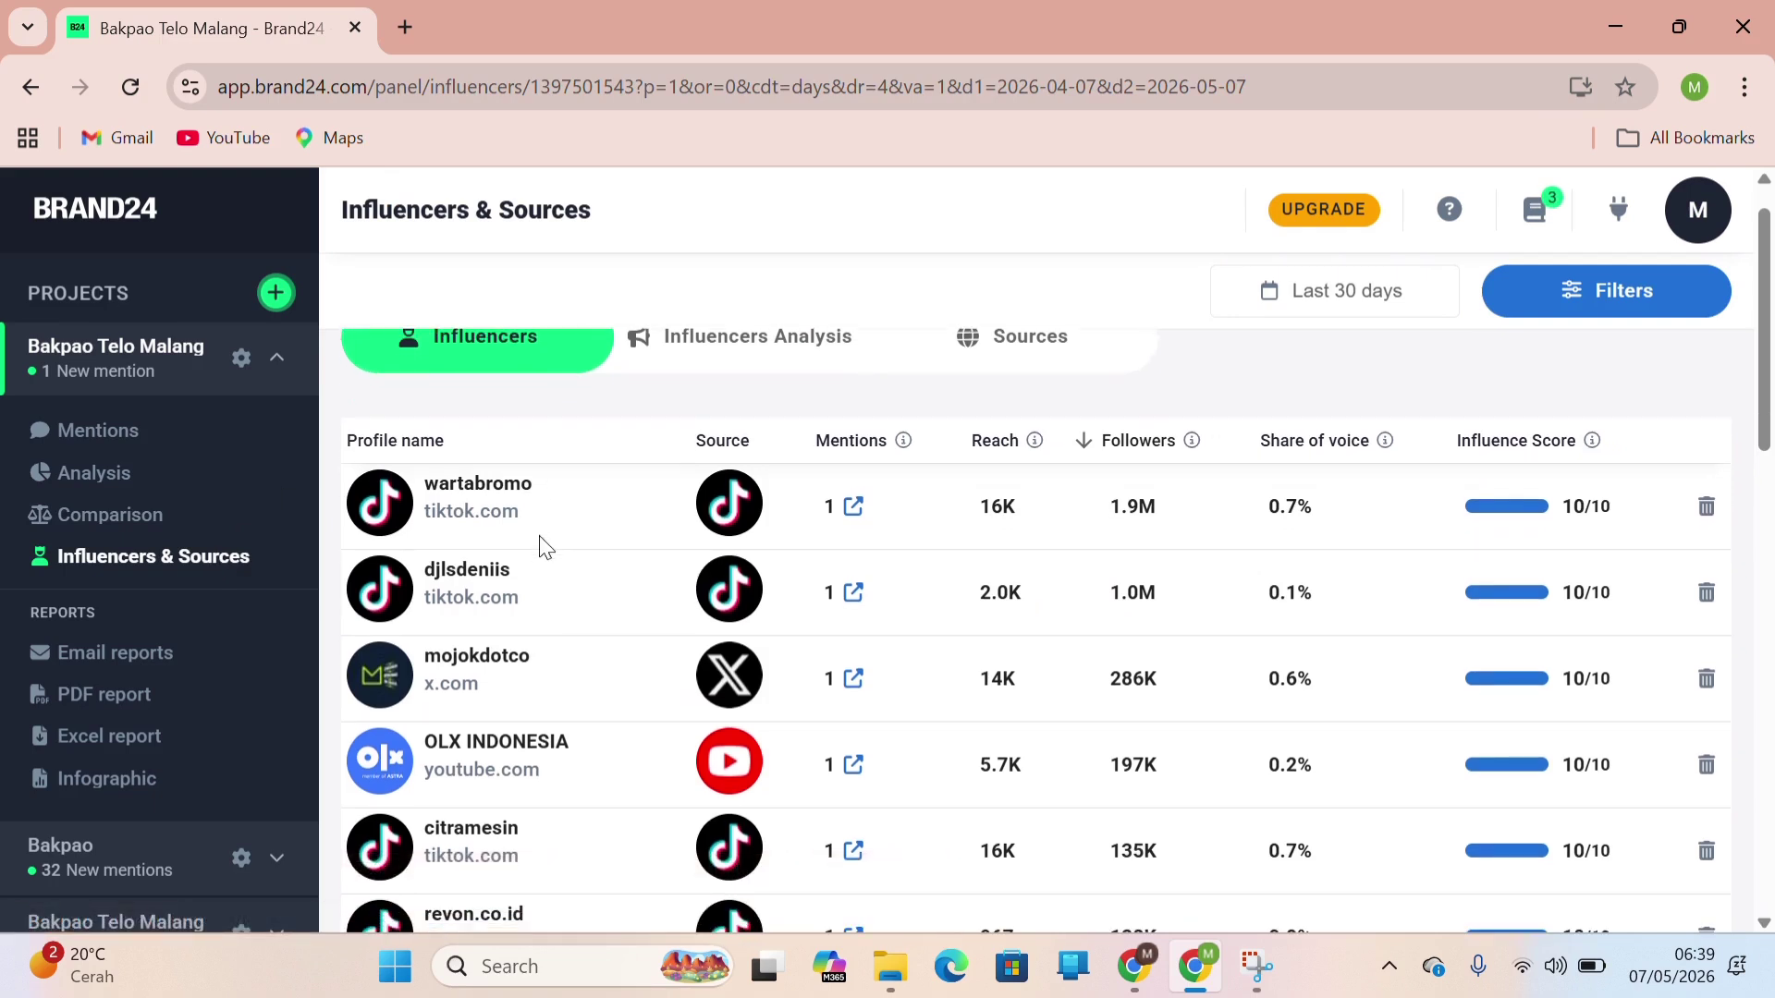
scroll(546, 547, "up", 1)
scroll(545, 545, "down", 1)
scroll(545, 547, "down", 1)
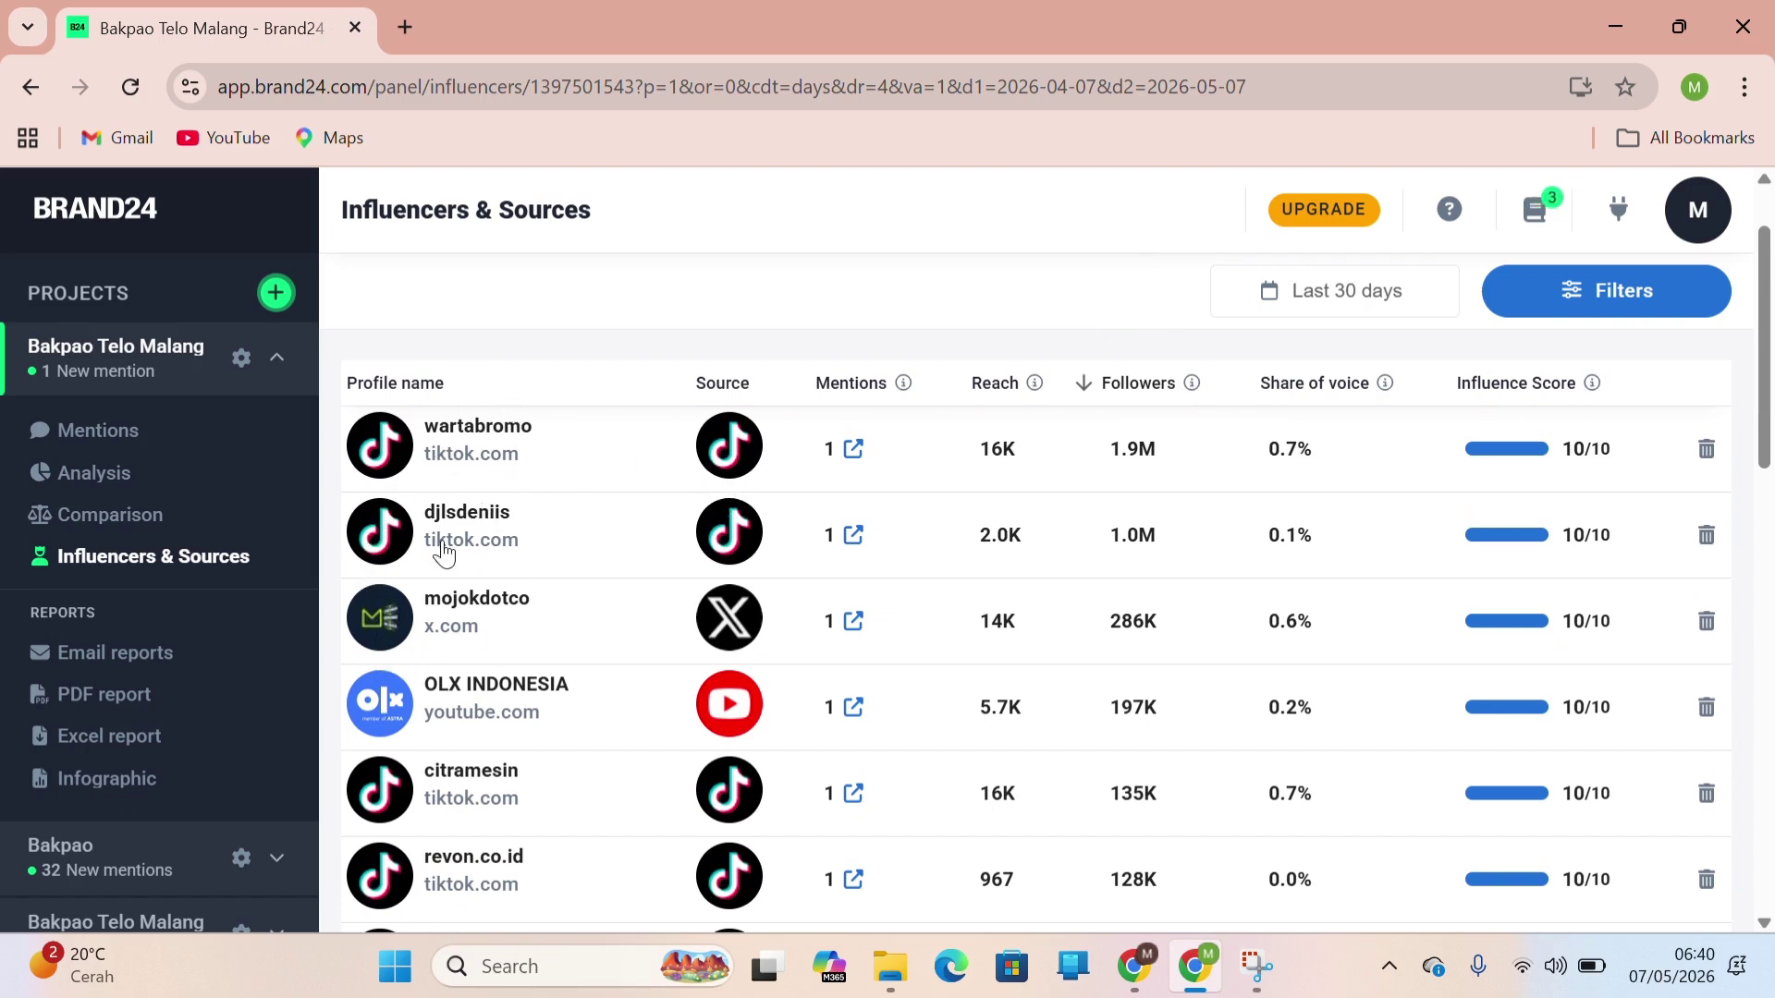
scroll(491, 486, "down", 1)
scroll(491, 485, "down", 1)
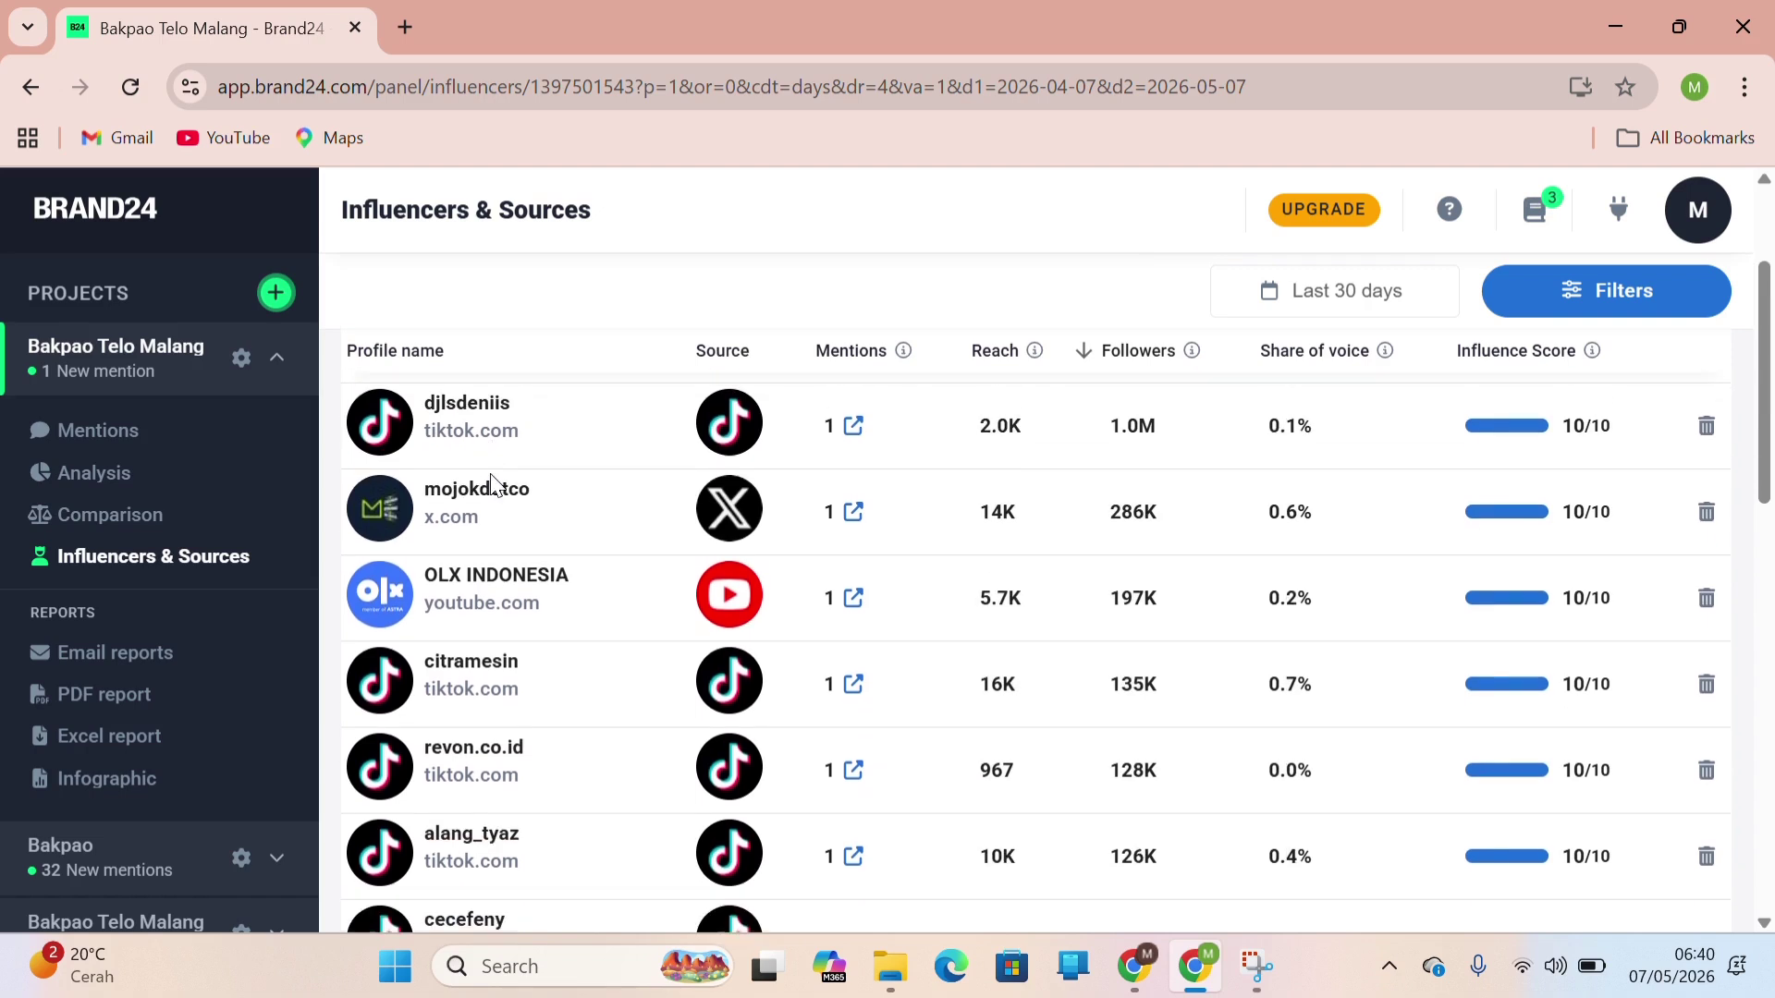
scroll(517, 638, "up", 1)
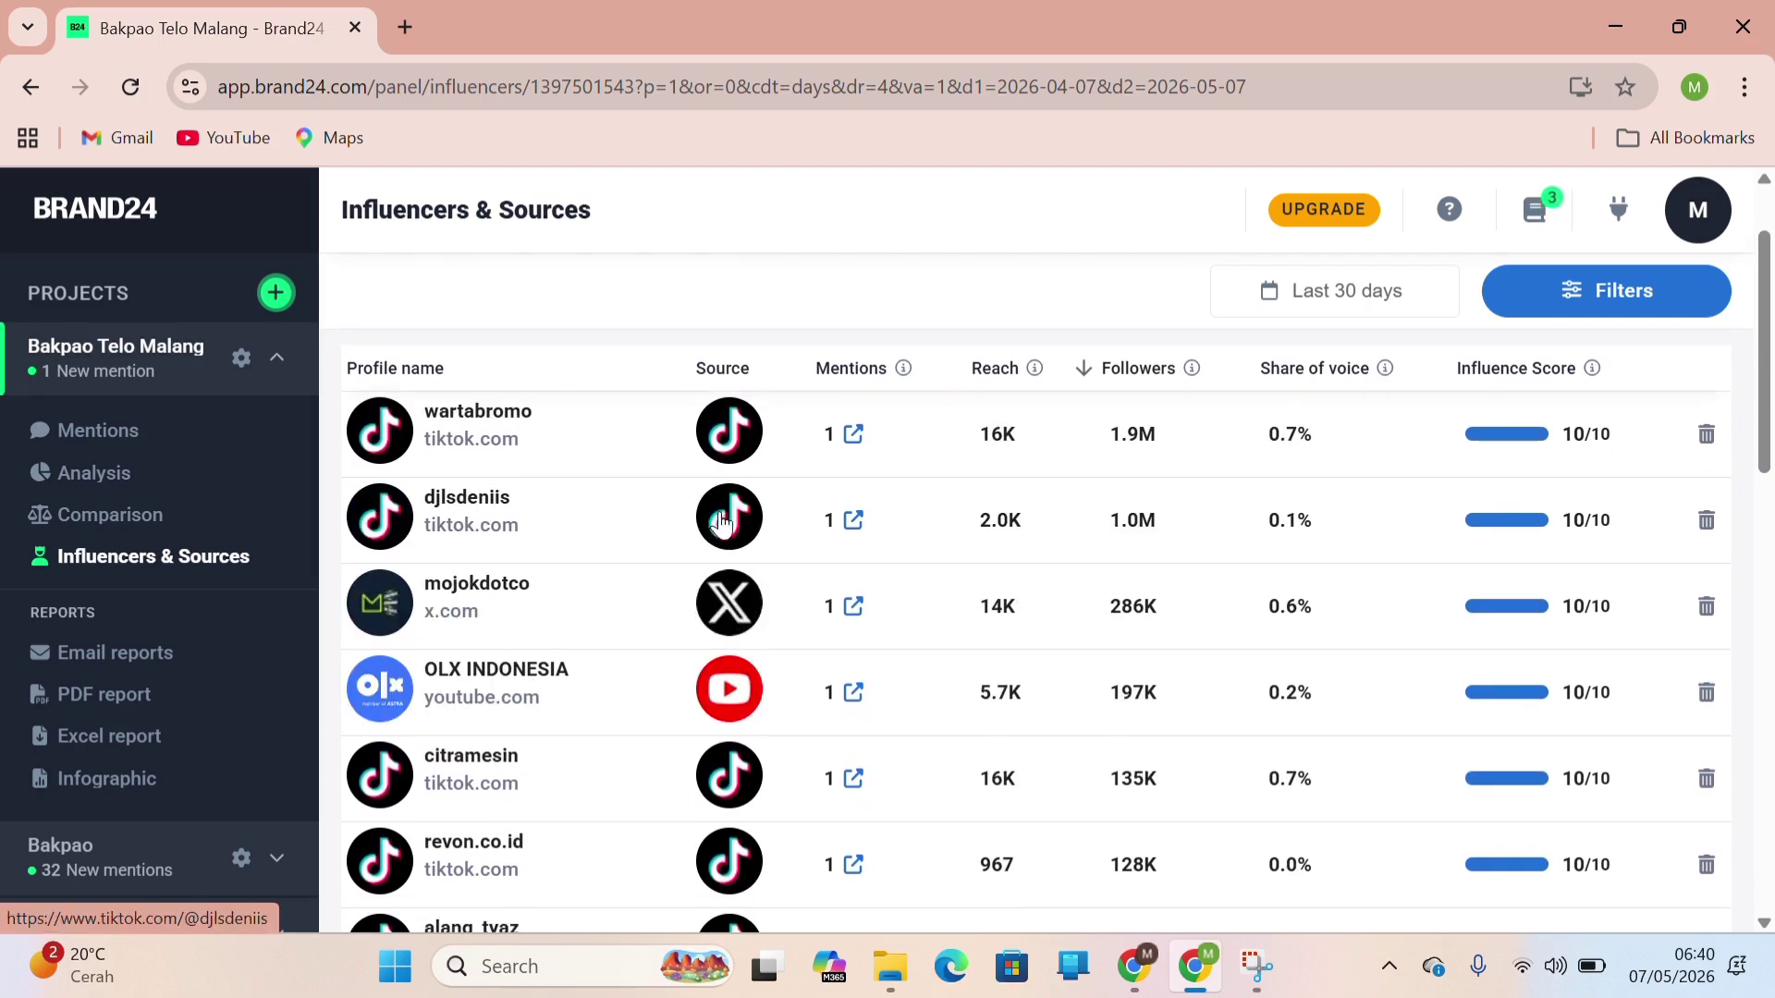
scroll(766, 751, "down", 1)
scroll(765, 749, "up", 1)
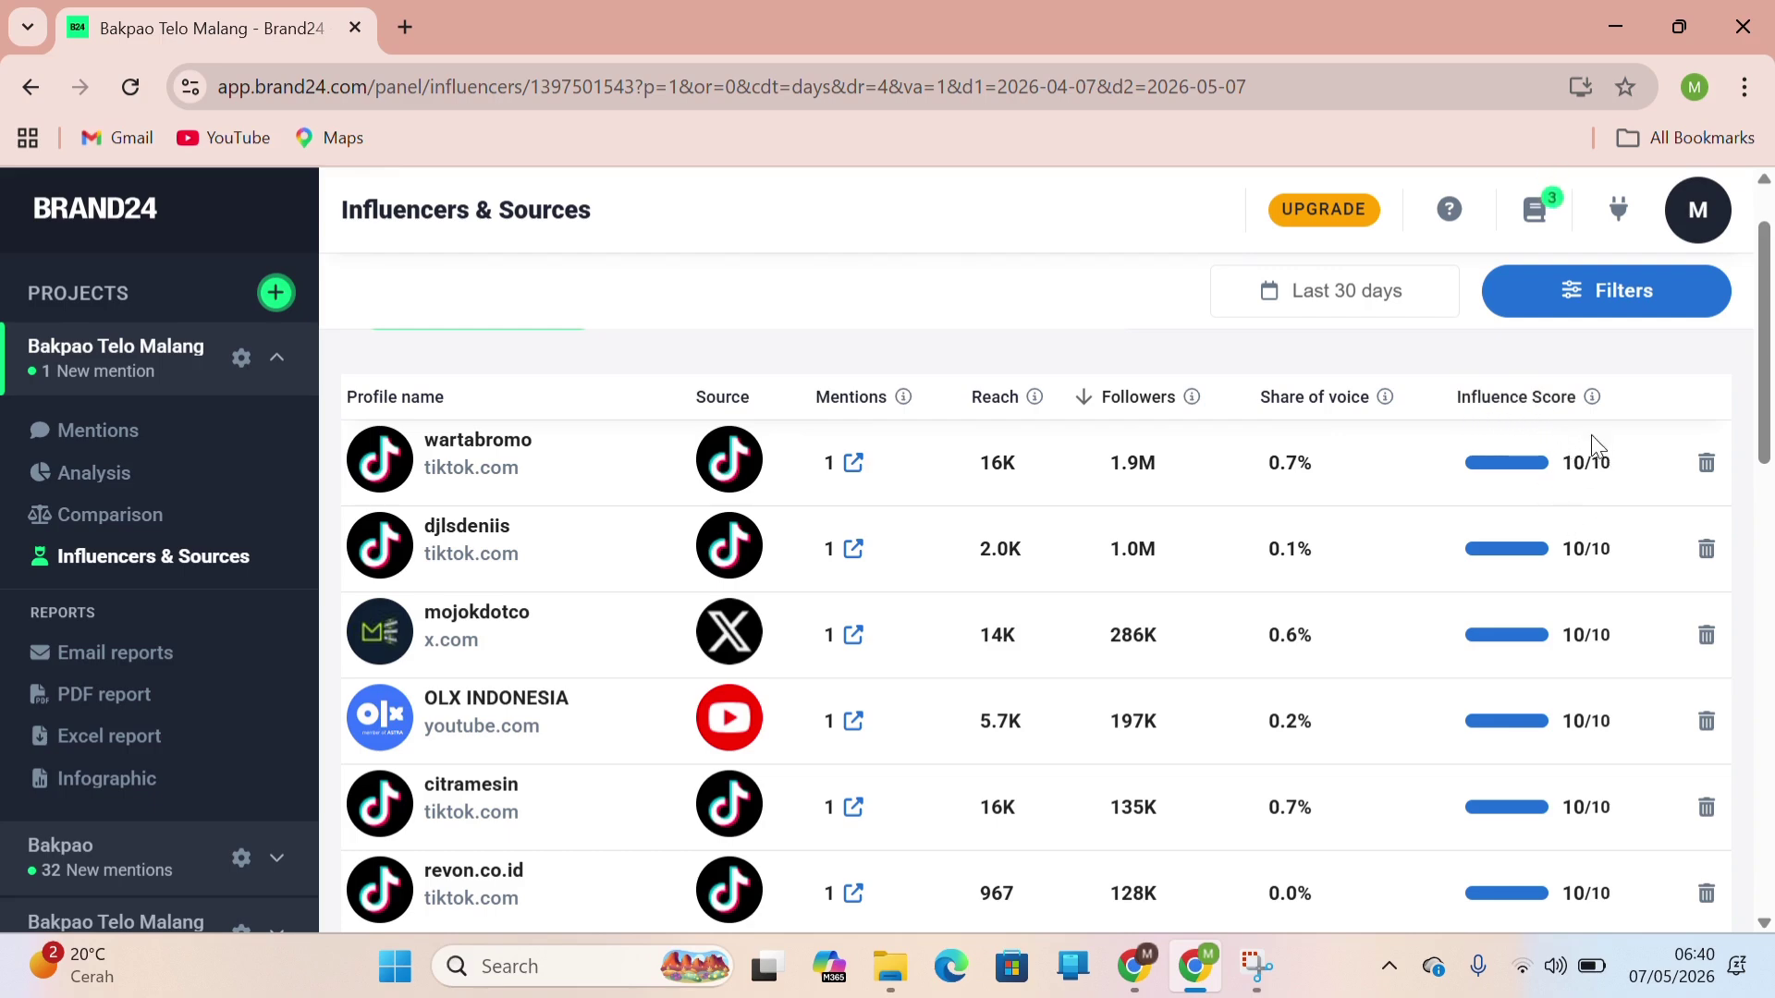
Look through the lower-ranked profiles in the Influencers list and return to the profiles with the most followers.
scroll(488, 660, "down", 7)
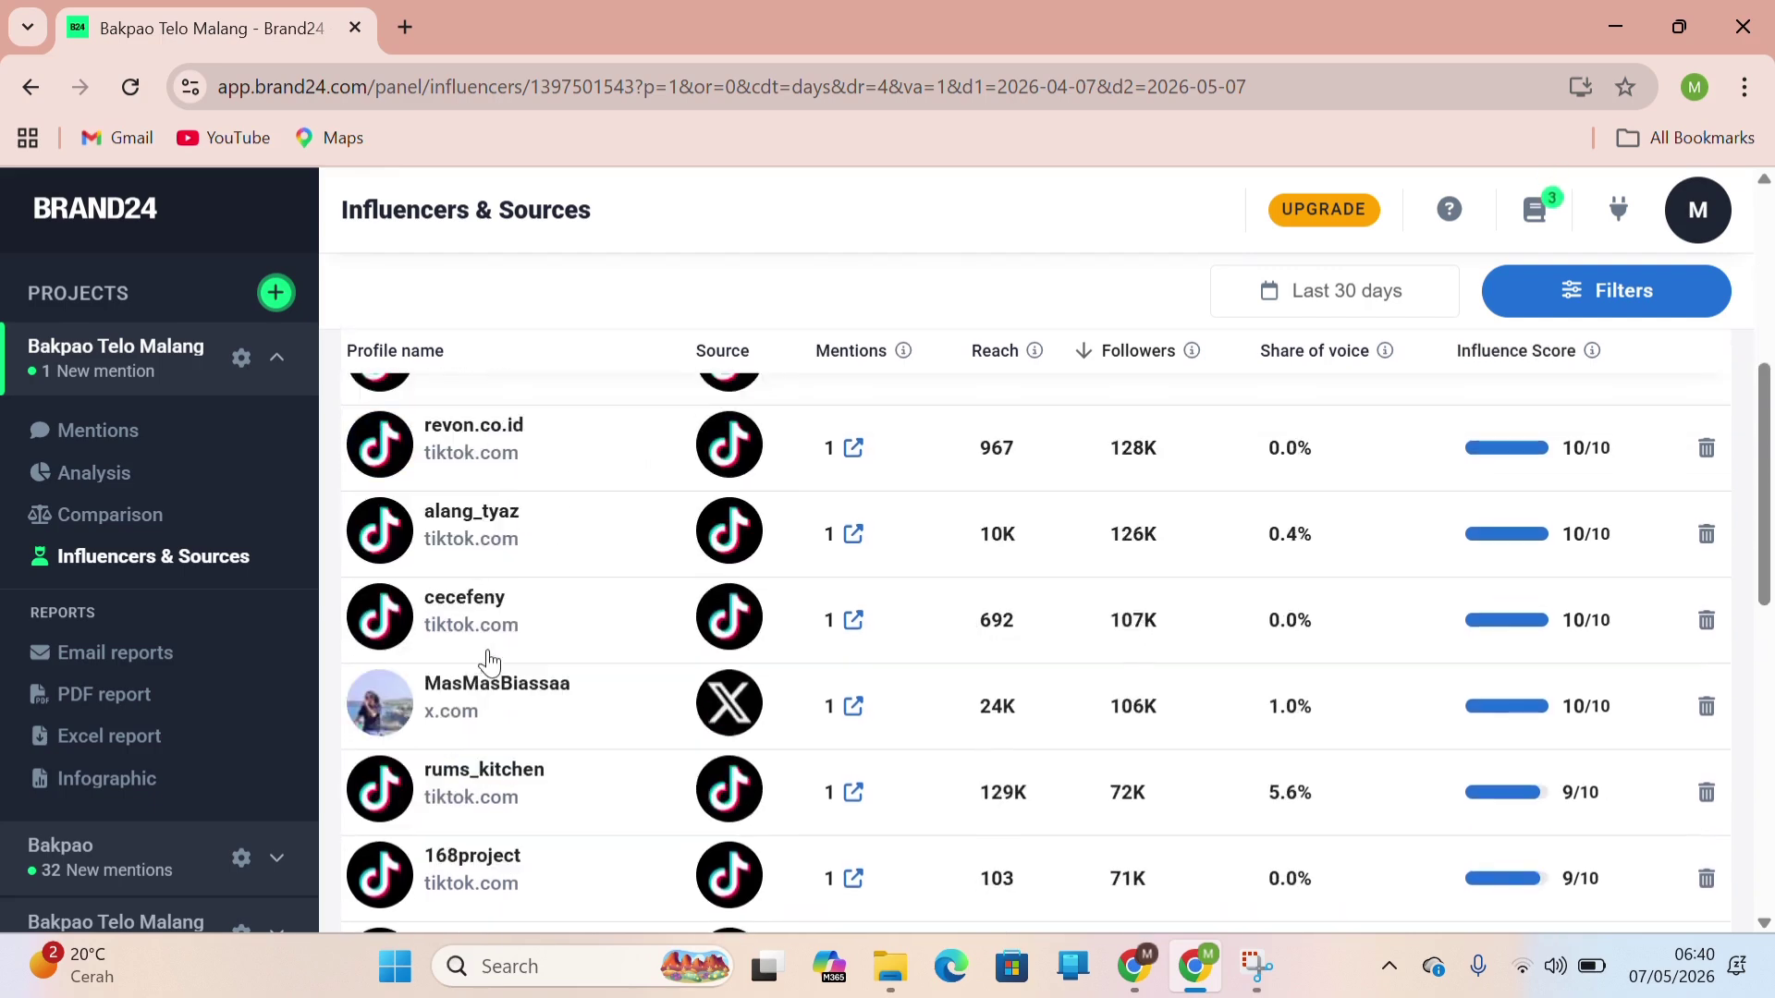
scroll(488, 660, "down", 4)
scroll(488, 660, "up", 12)
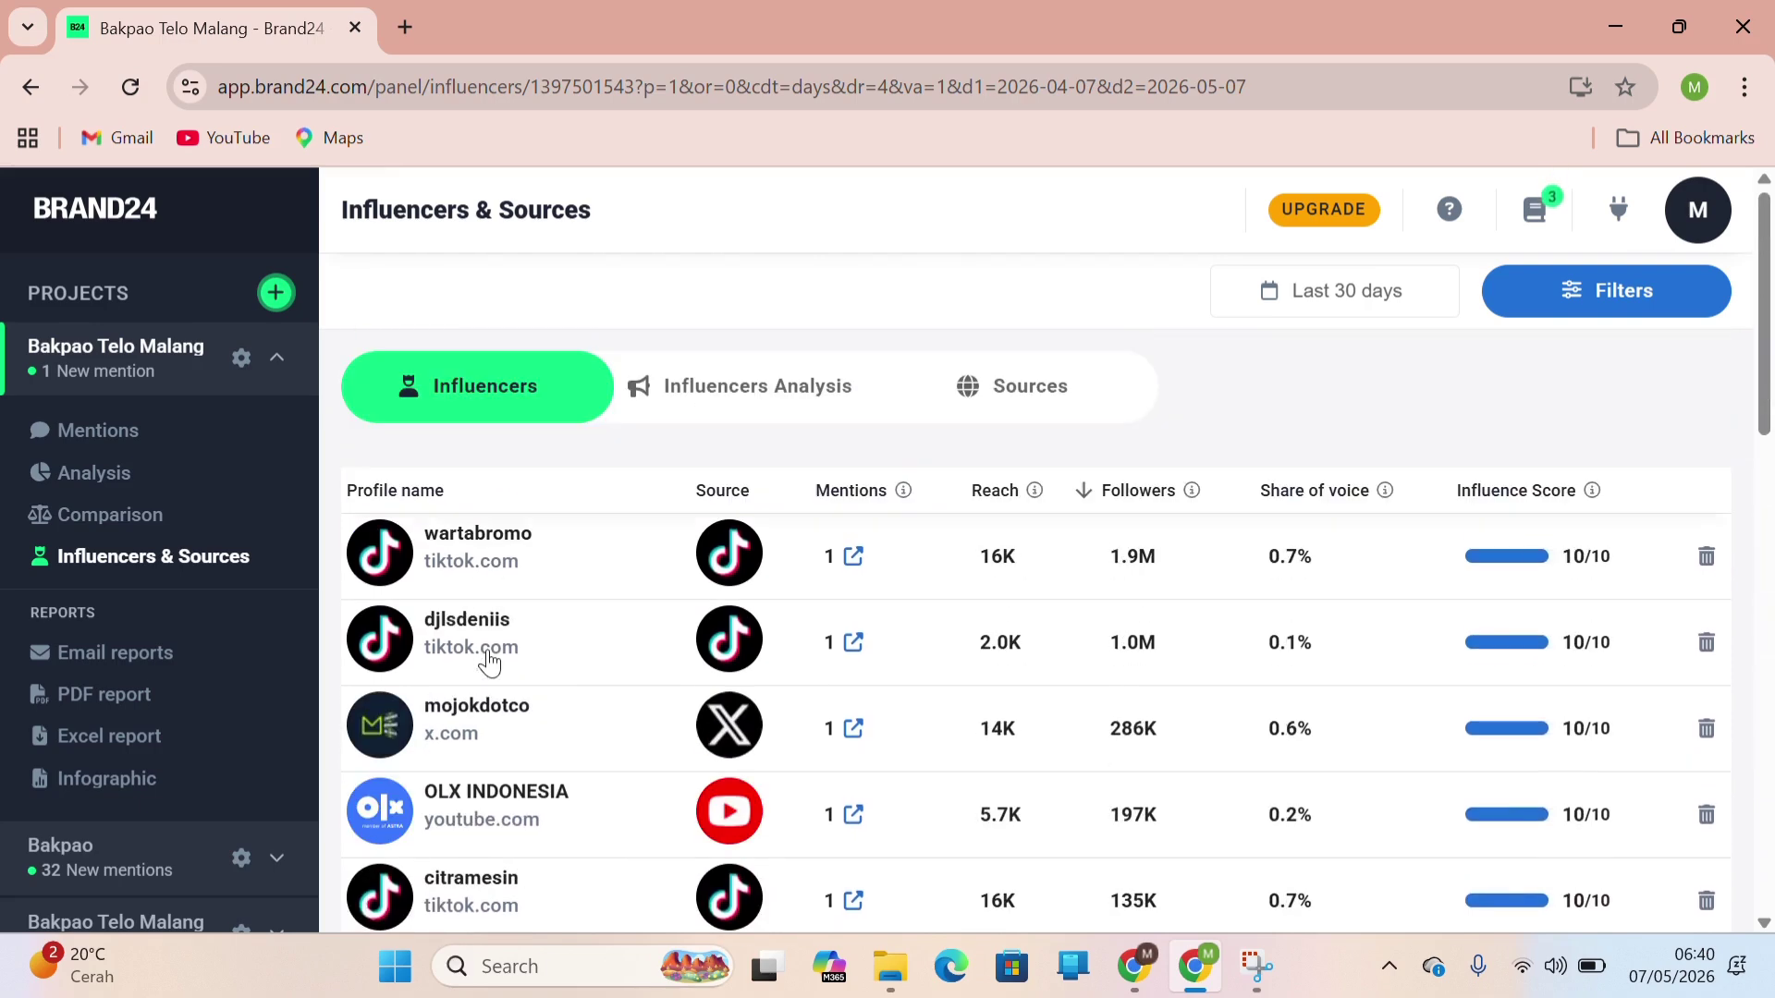
scroll(488, 660, "down", 1)
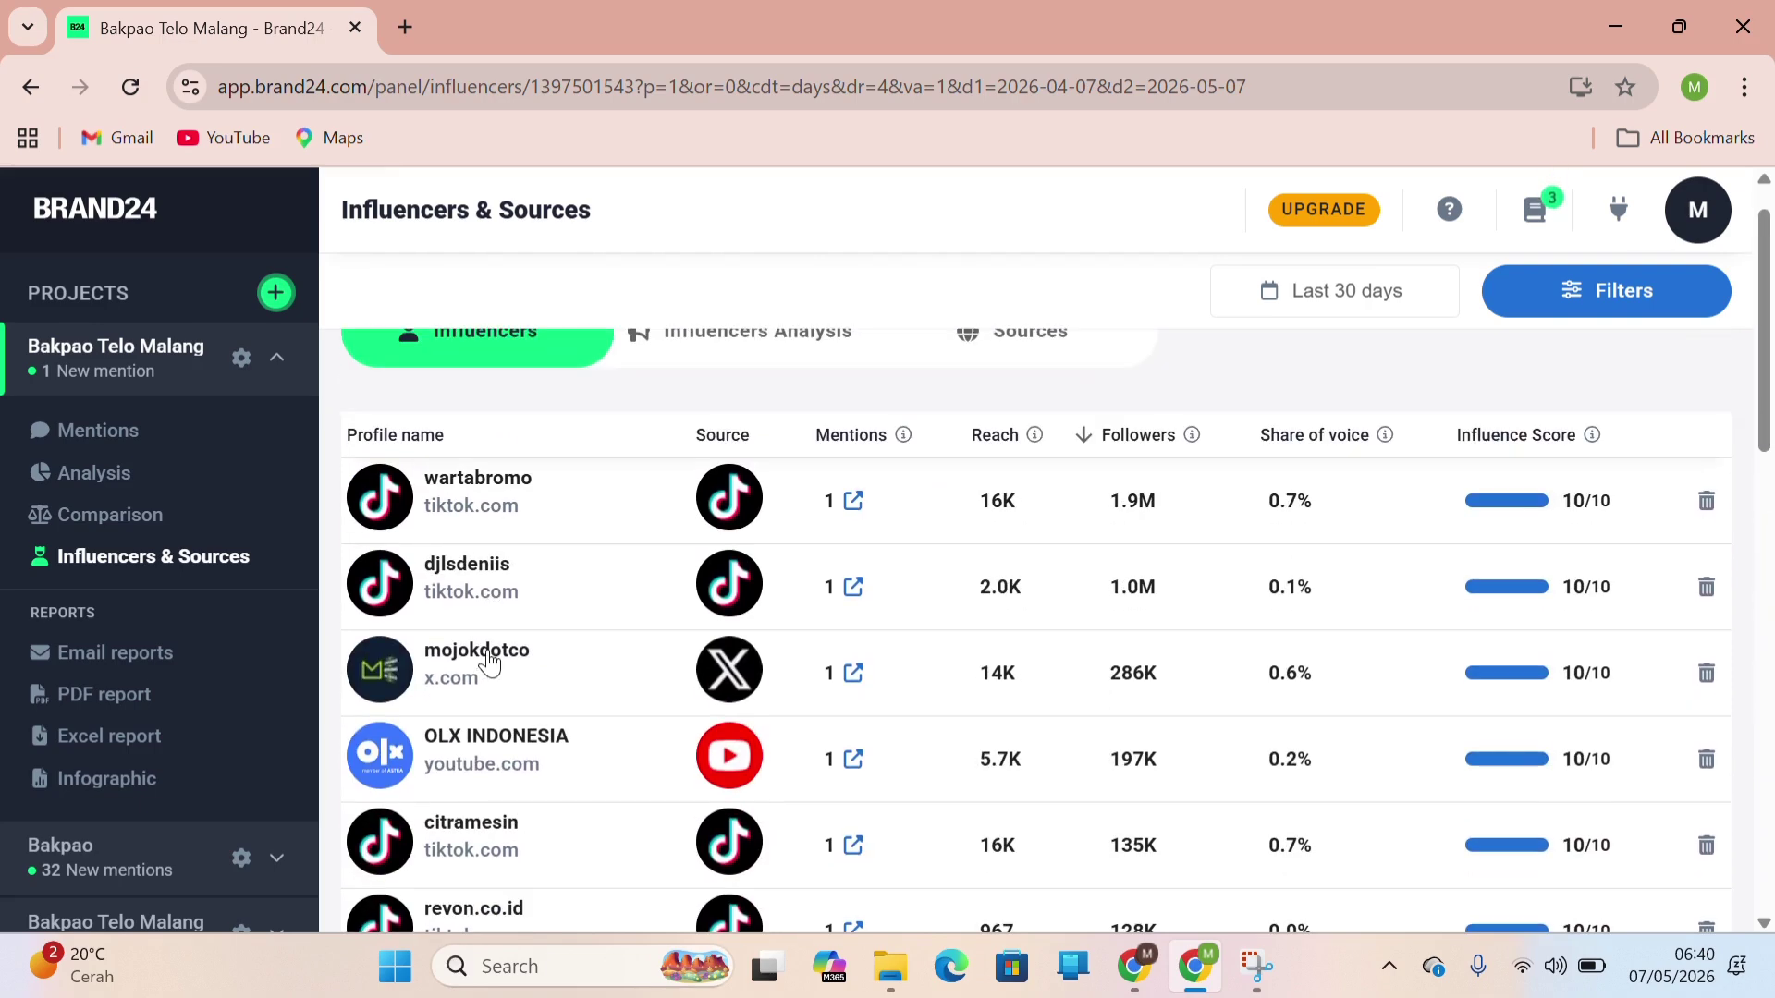
scroll(489, 662, "down", 1)
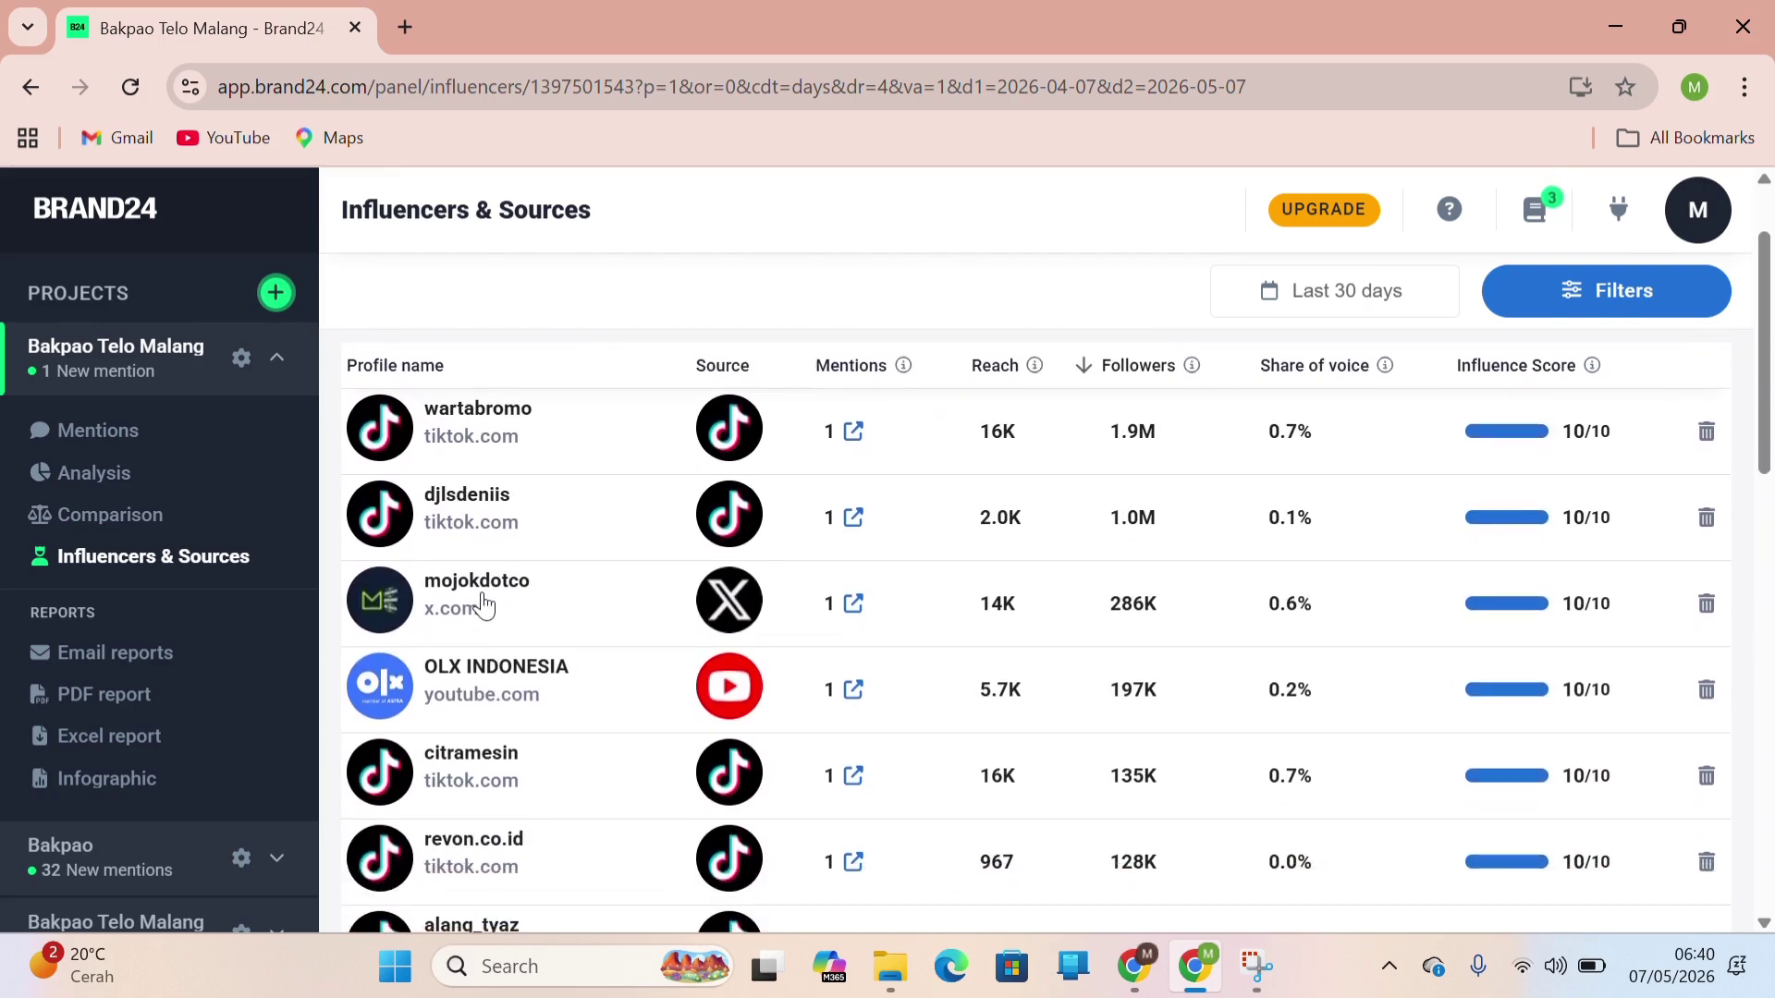
Compare reach, followers, share of voice and Influence Score further down the Influencers list, ending back at its first profiles.
scroll(486, 606, "down", 1)
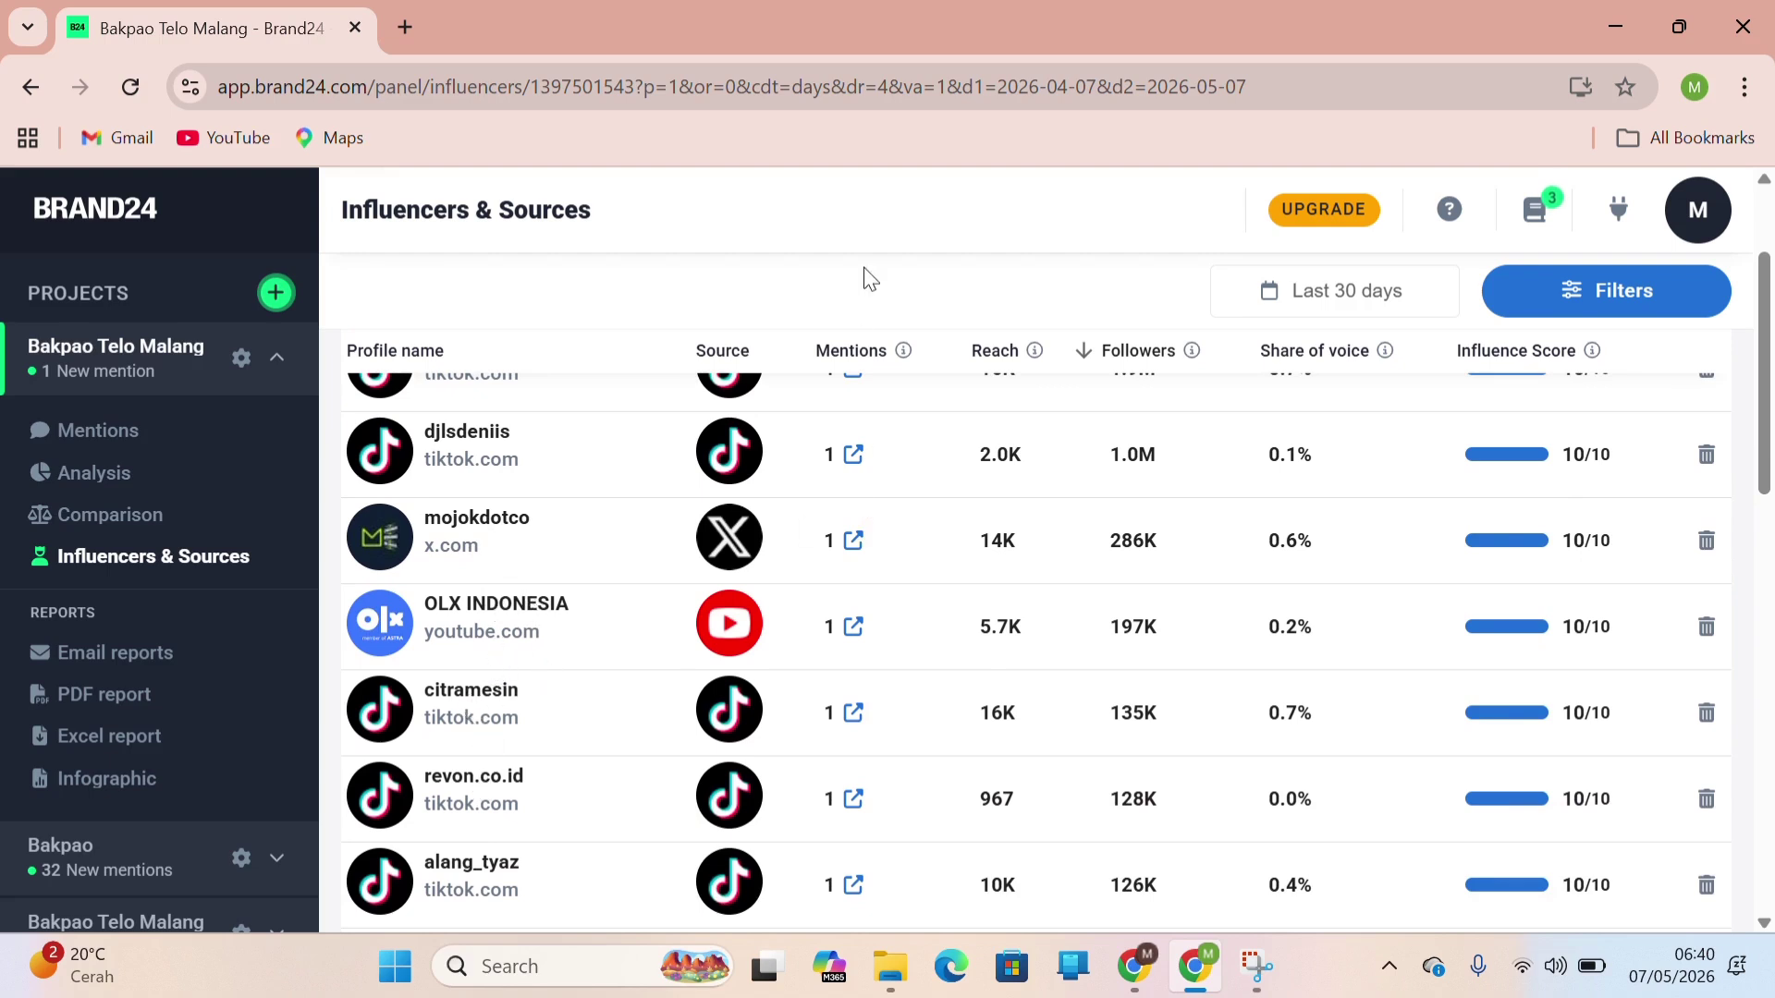
scroll(866, 277, "down", 1)
scroll(777, 567, "down", 6)
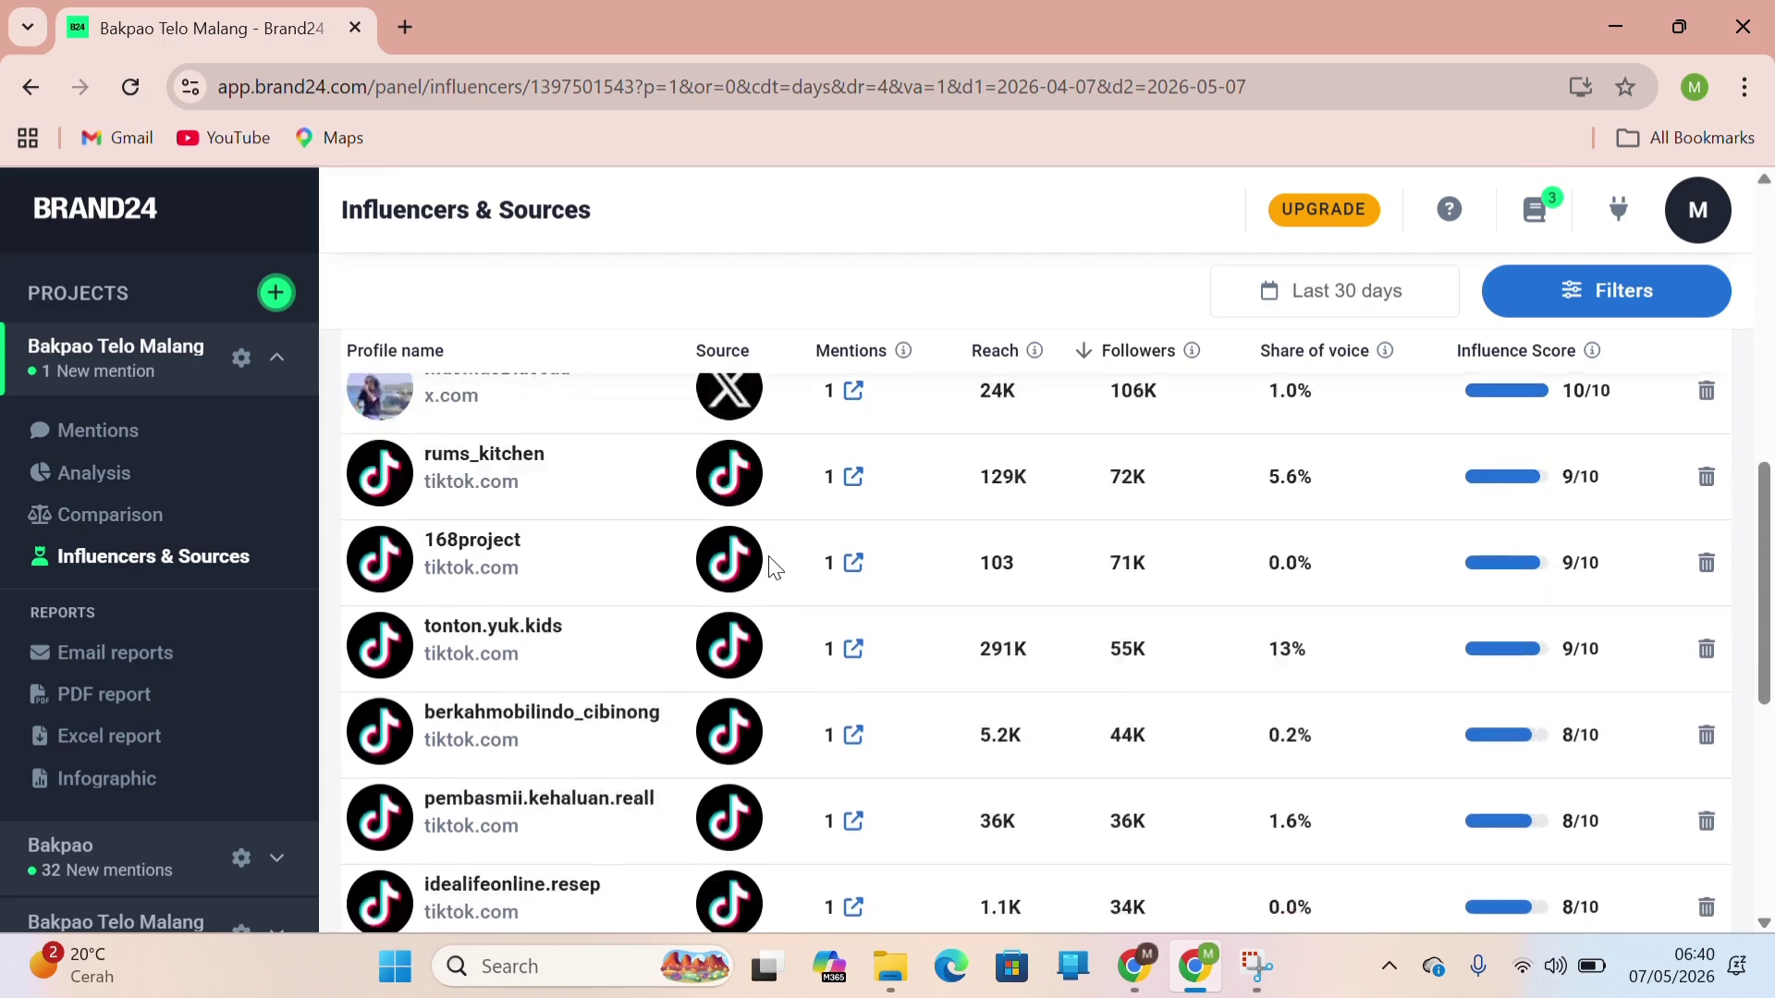
scroll(774, 567, "down", 5)
scroll(775, 567, "up", 2)
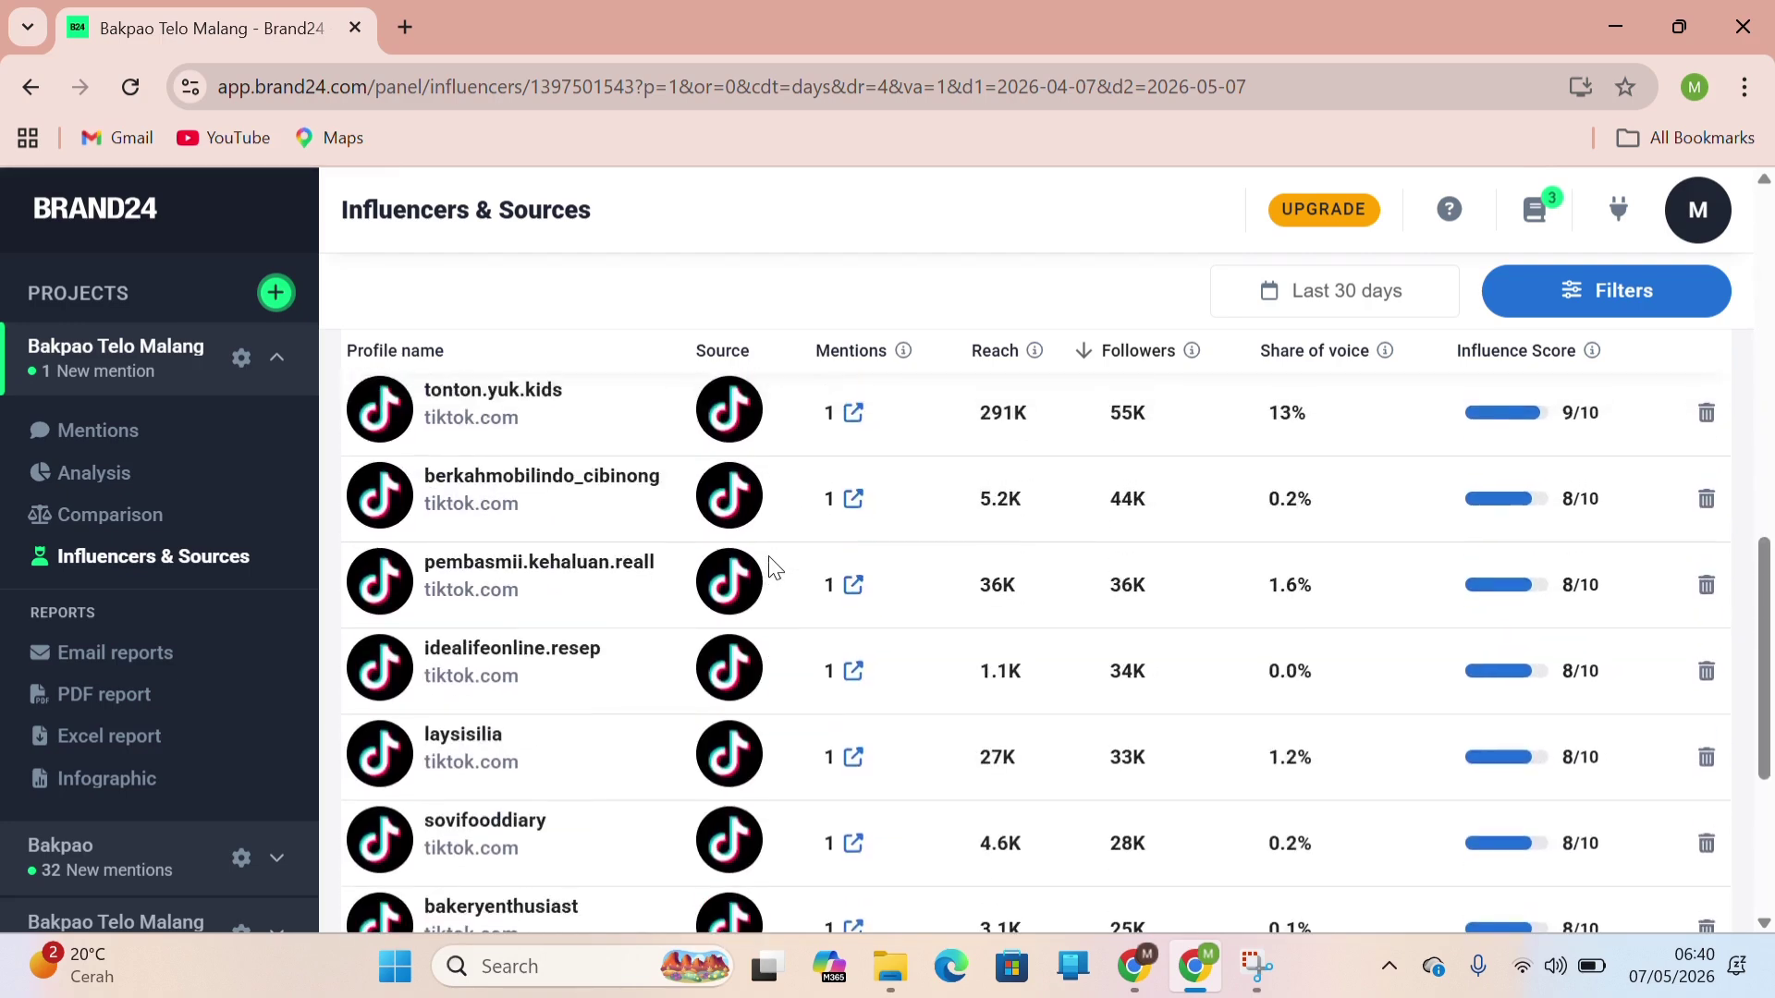
scroll(775, 567, "up", 12)
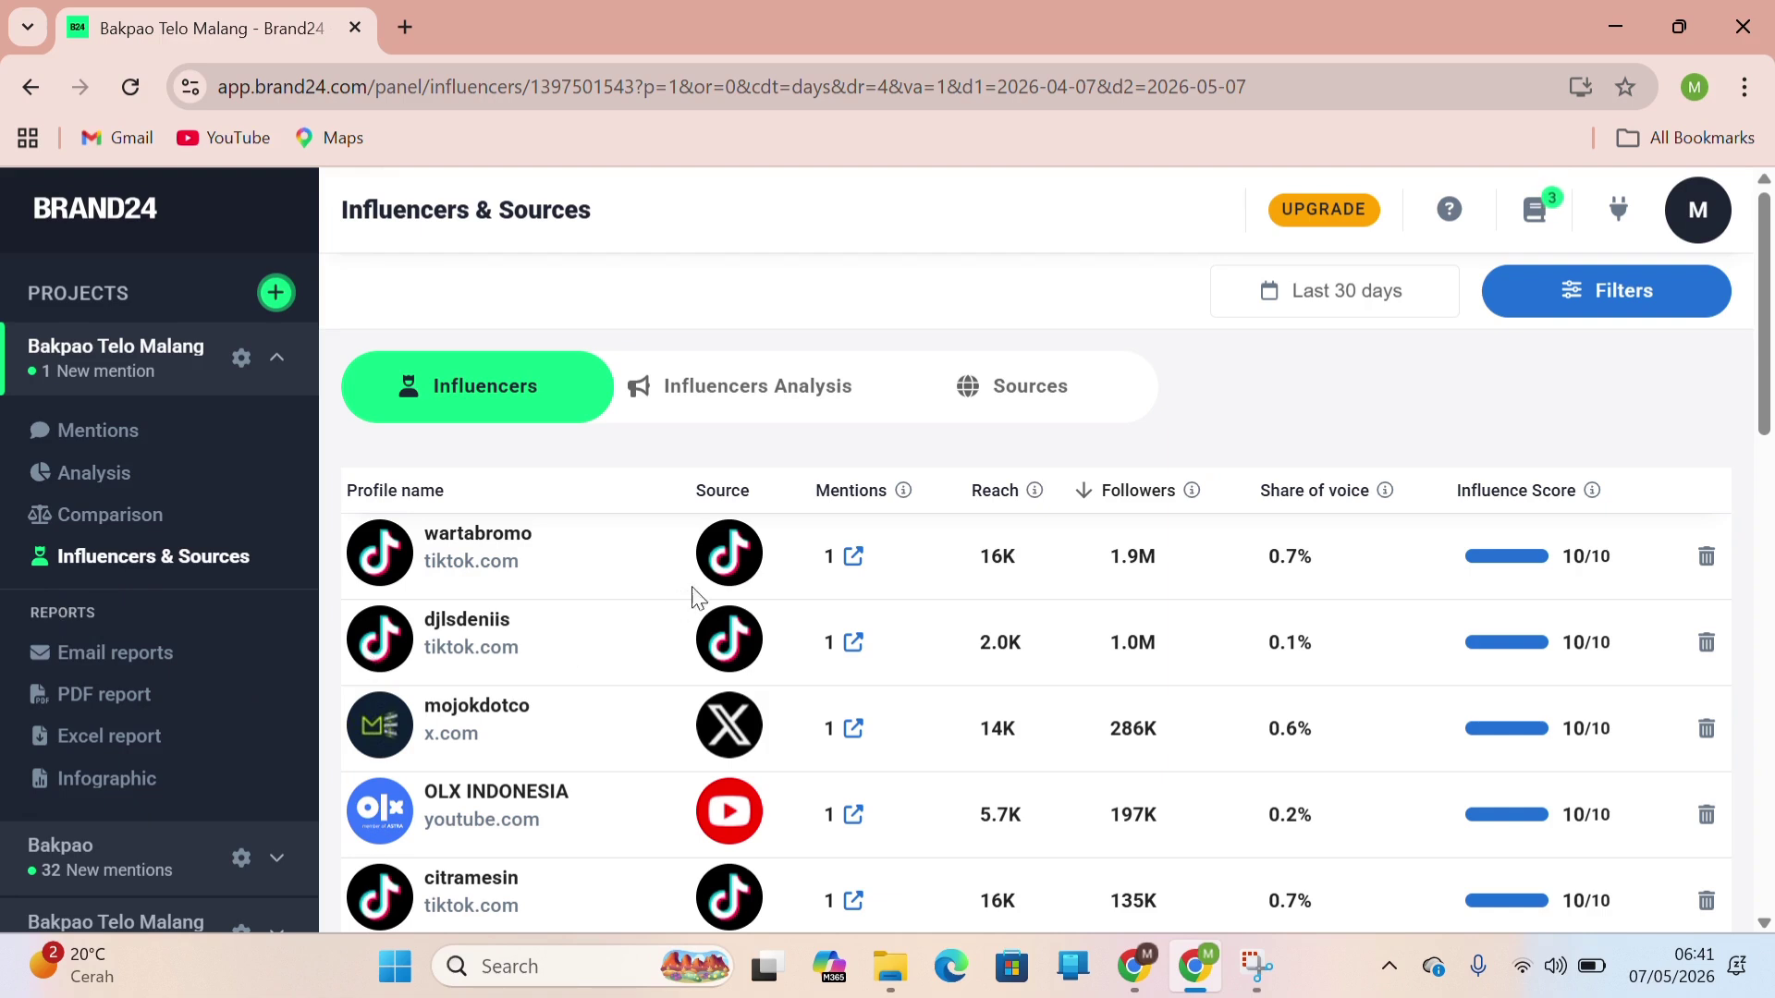
View the project's Email reports settings, PDF Report configuration and Excel data export option, closing the export without downloading.
left_click(101, 656)
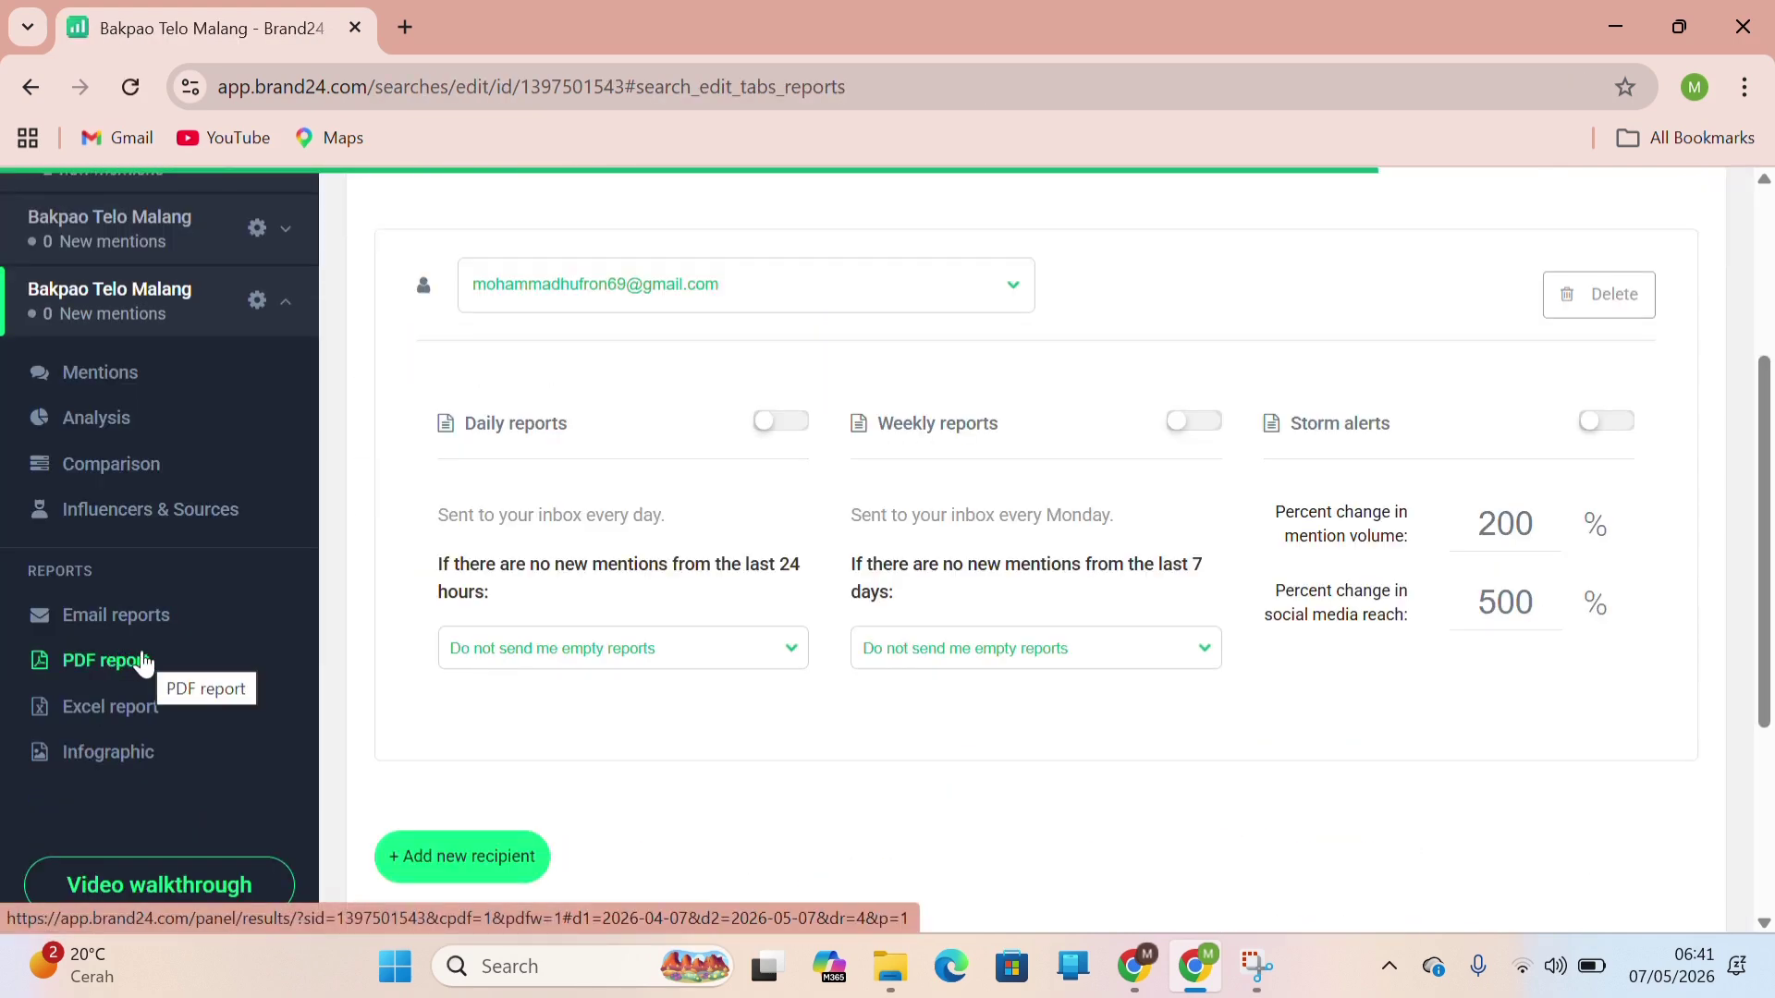
left_click(143, 662)
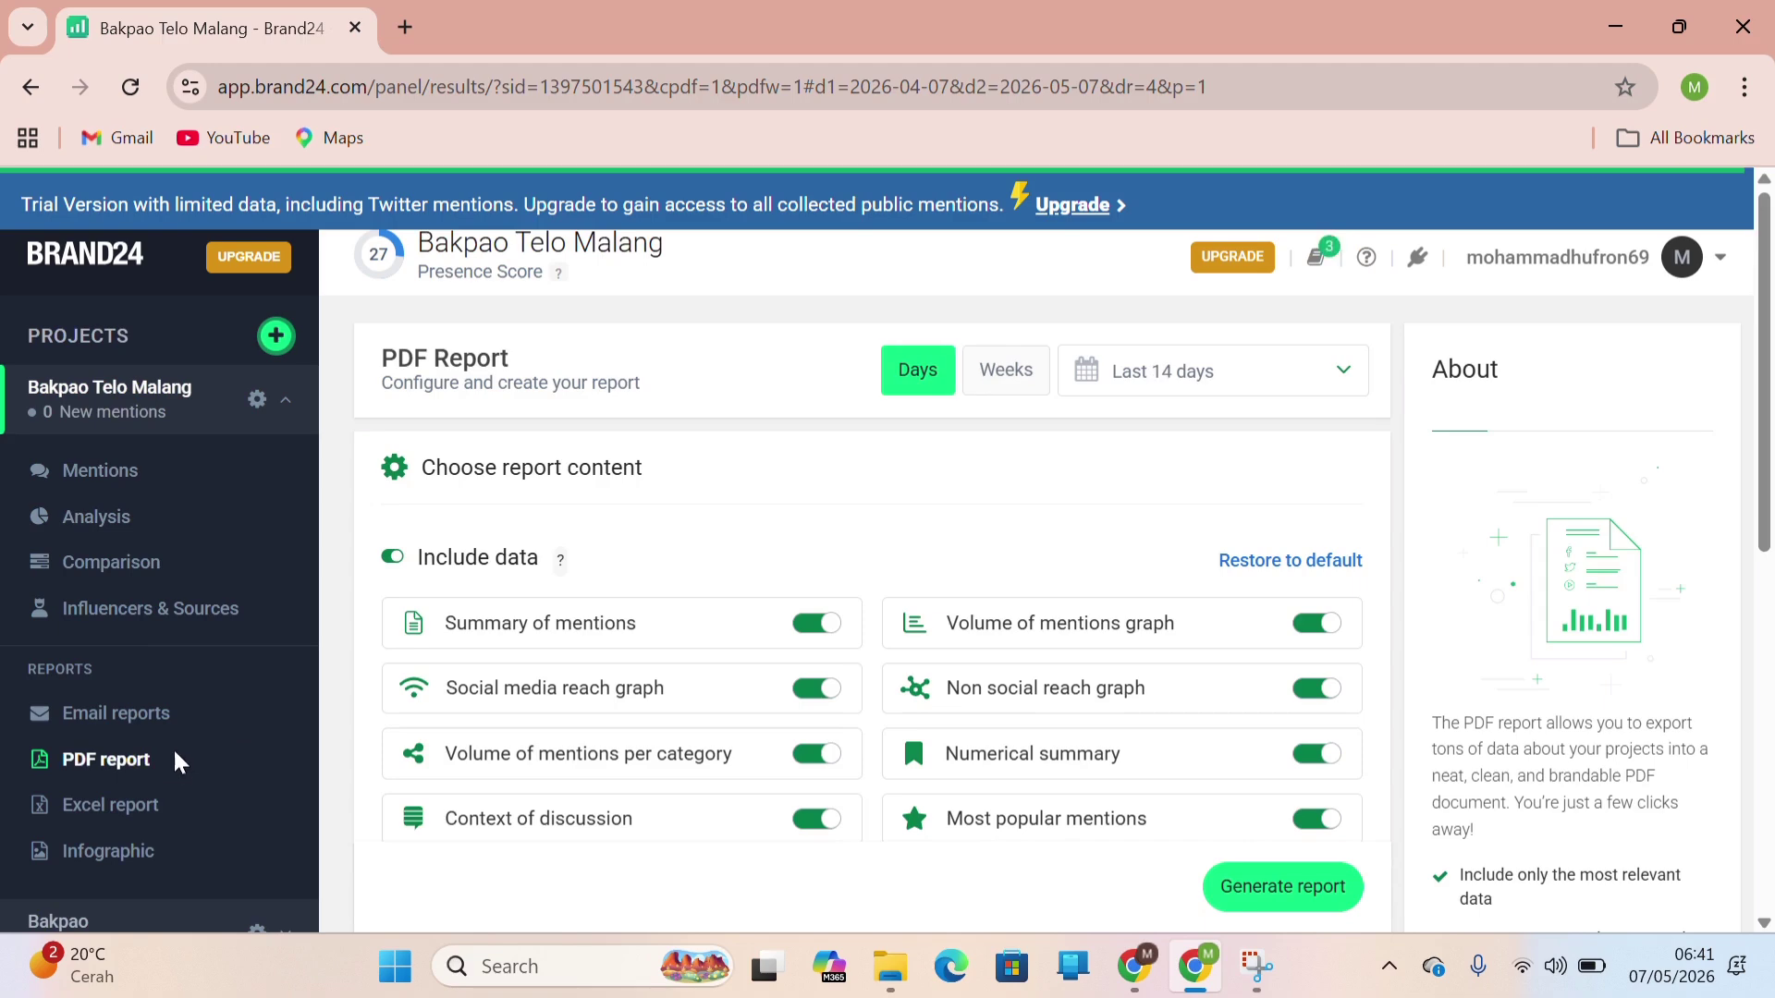
left_click(142, 810)
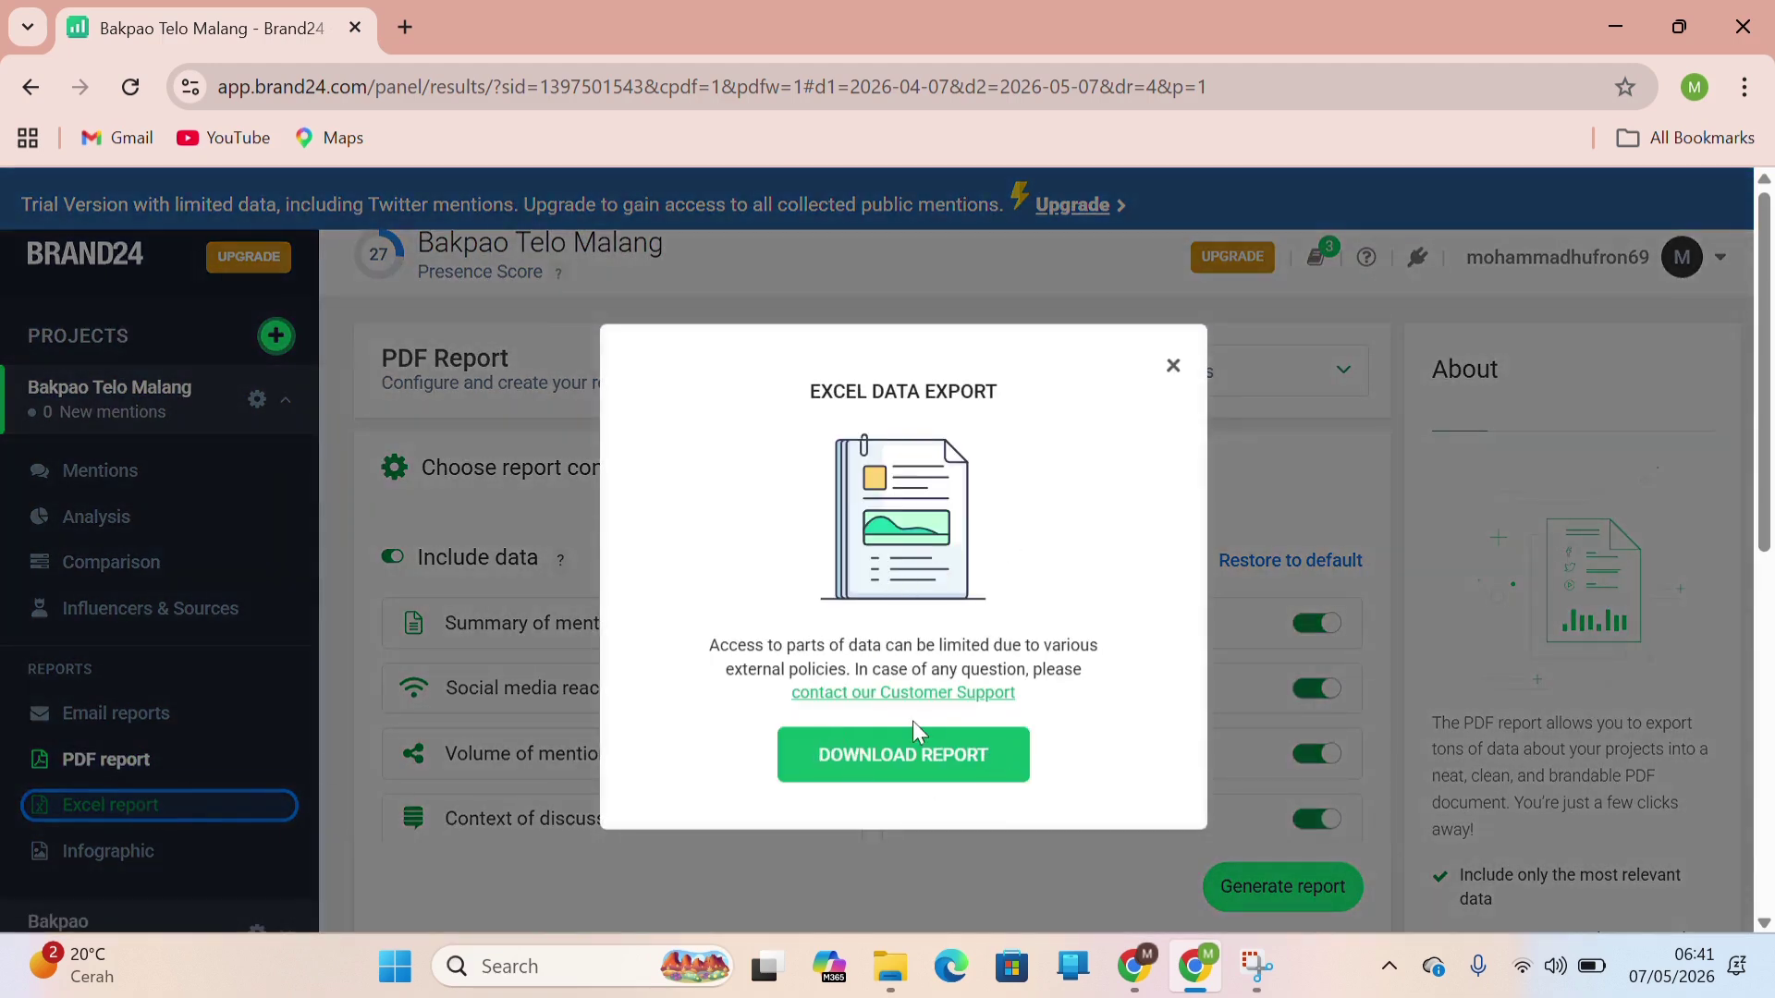
left_click(1173, 365)
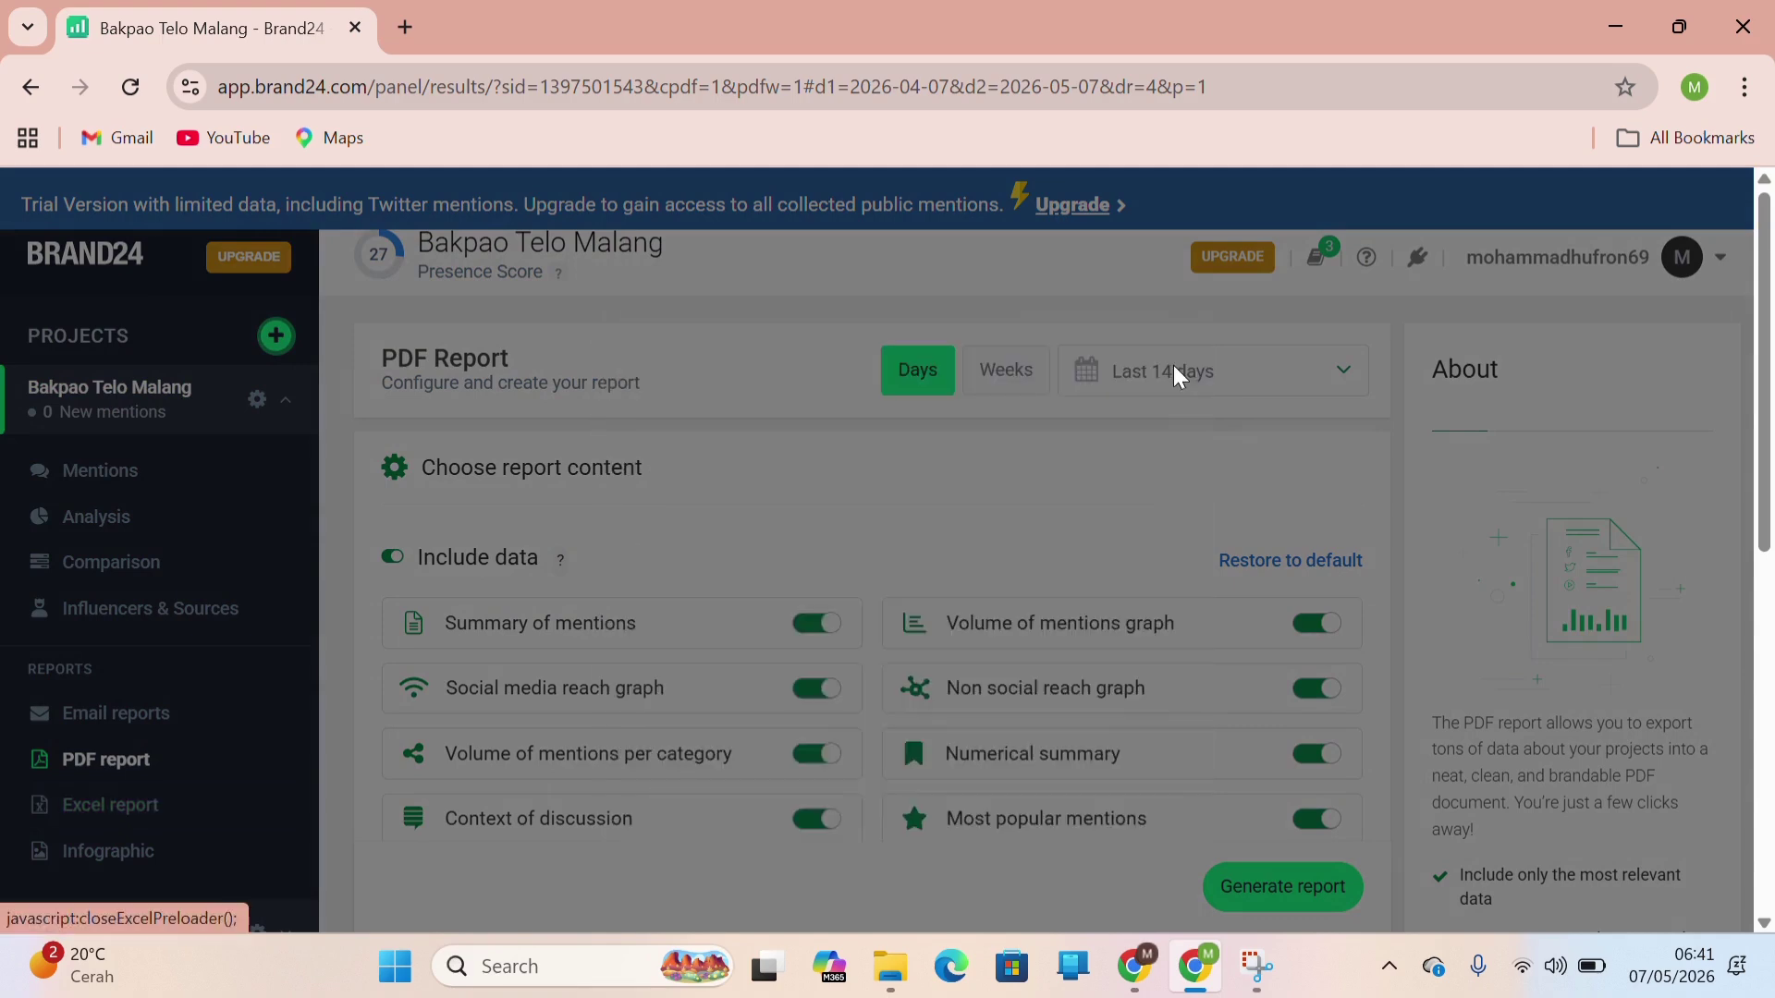
Open the project's Infographic and examine its mention totals, most active sites and most active categories.
scroll(129, 821, "down", 1)
scroll(130, 821, "down", 1)
left_click(127, 820)
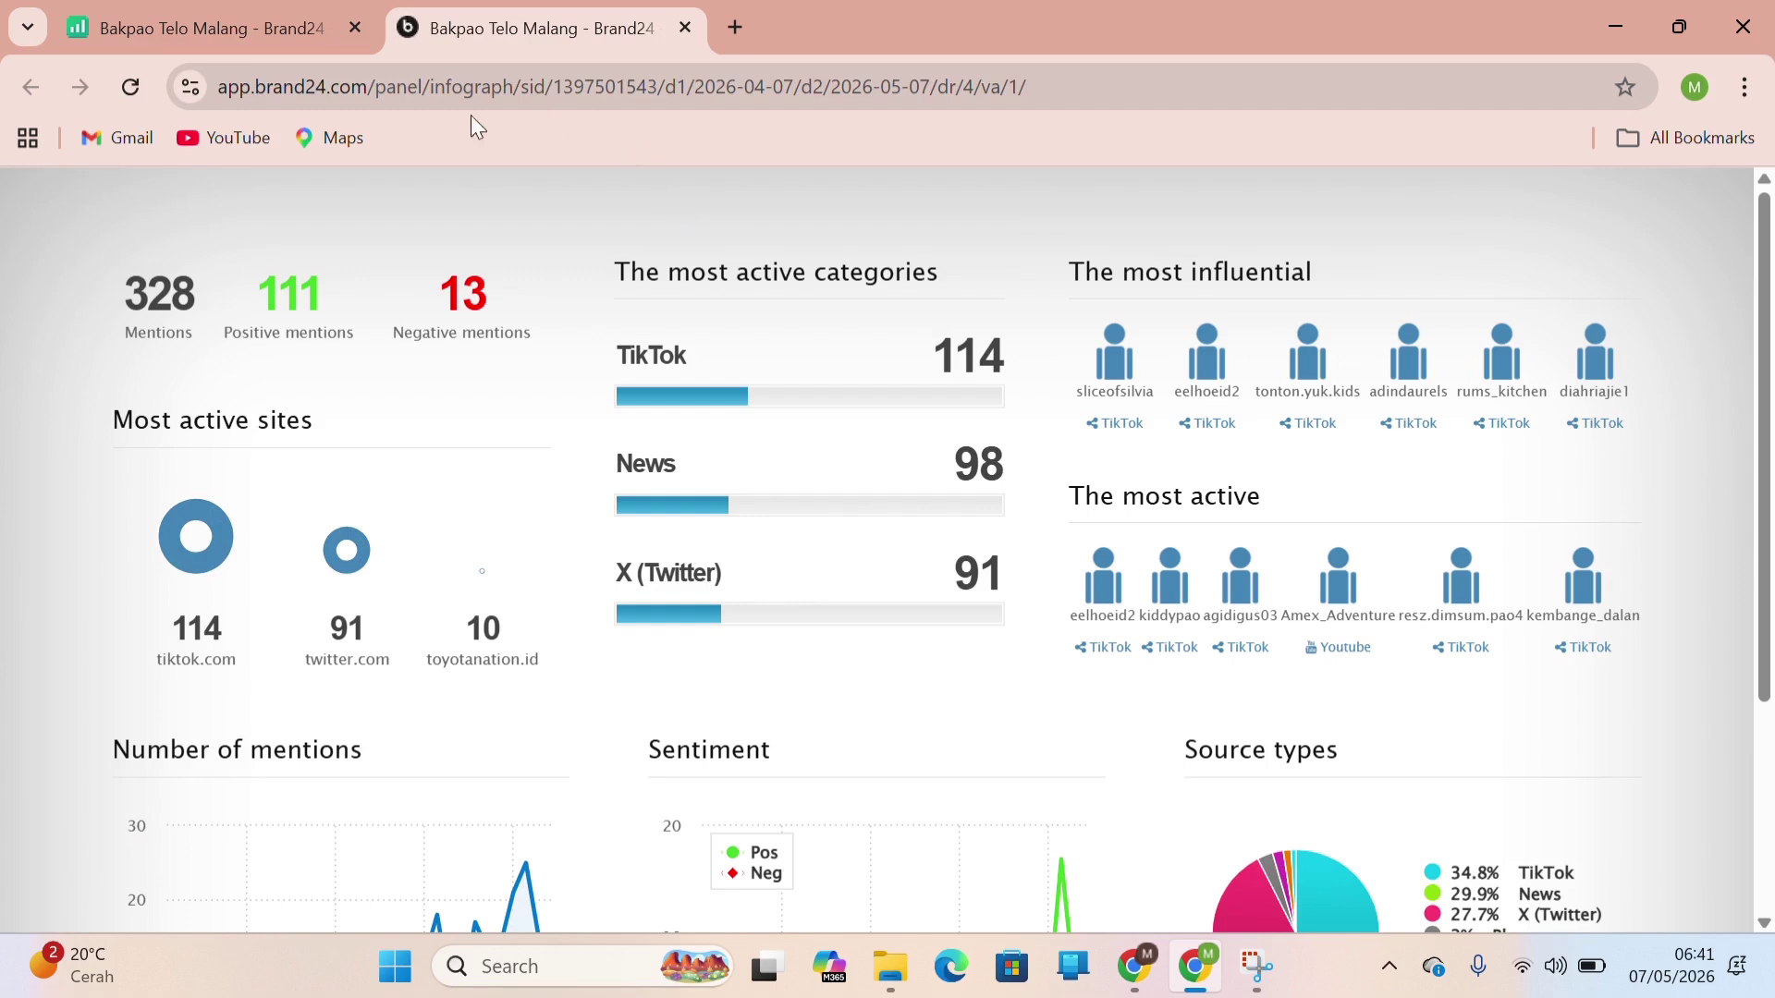
scroll(932, 435, "down", 1)
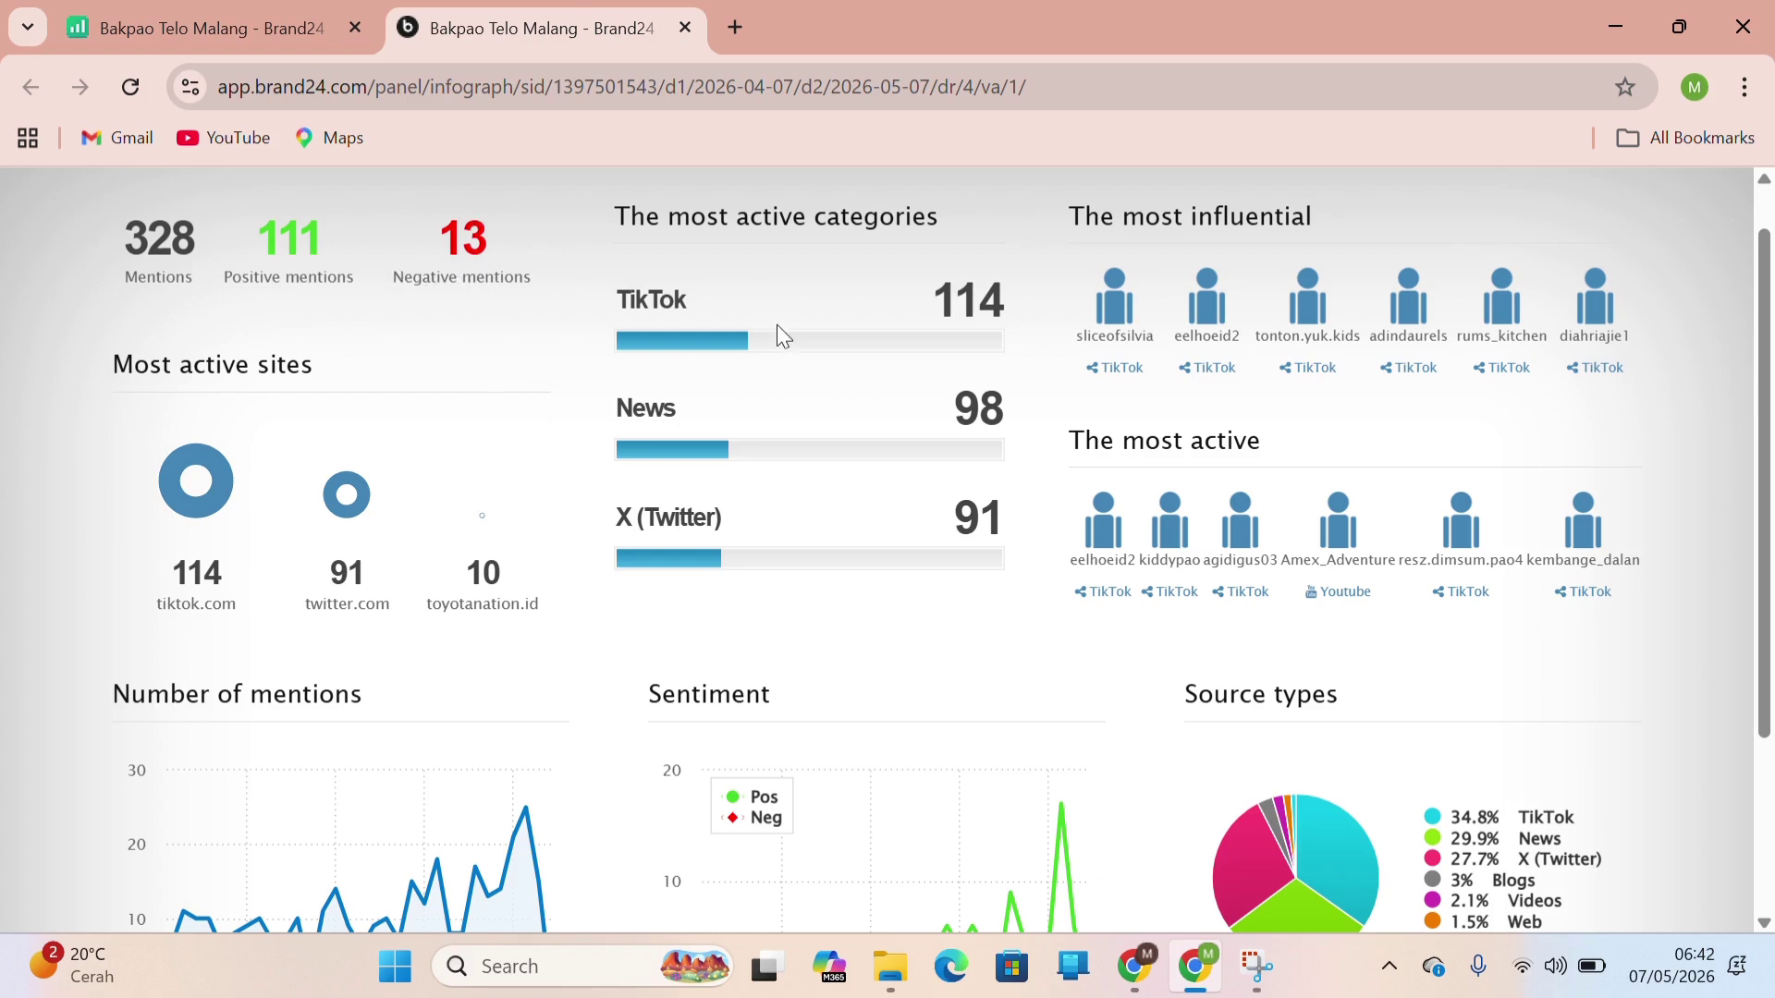
scroll(546, 420, "down", 1)
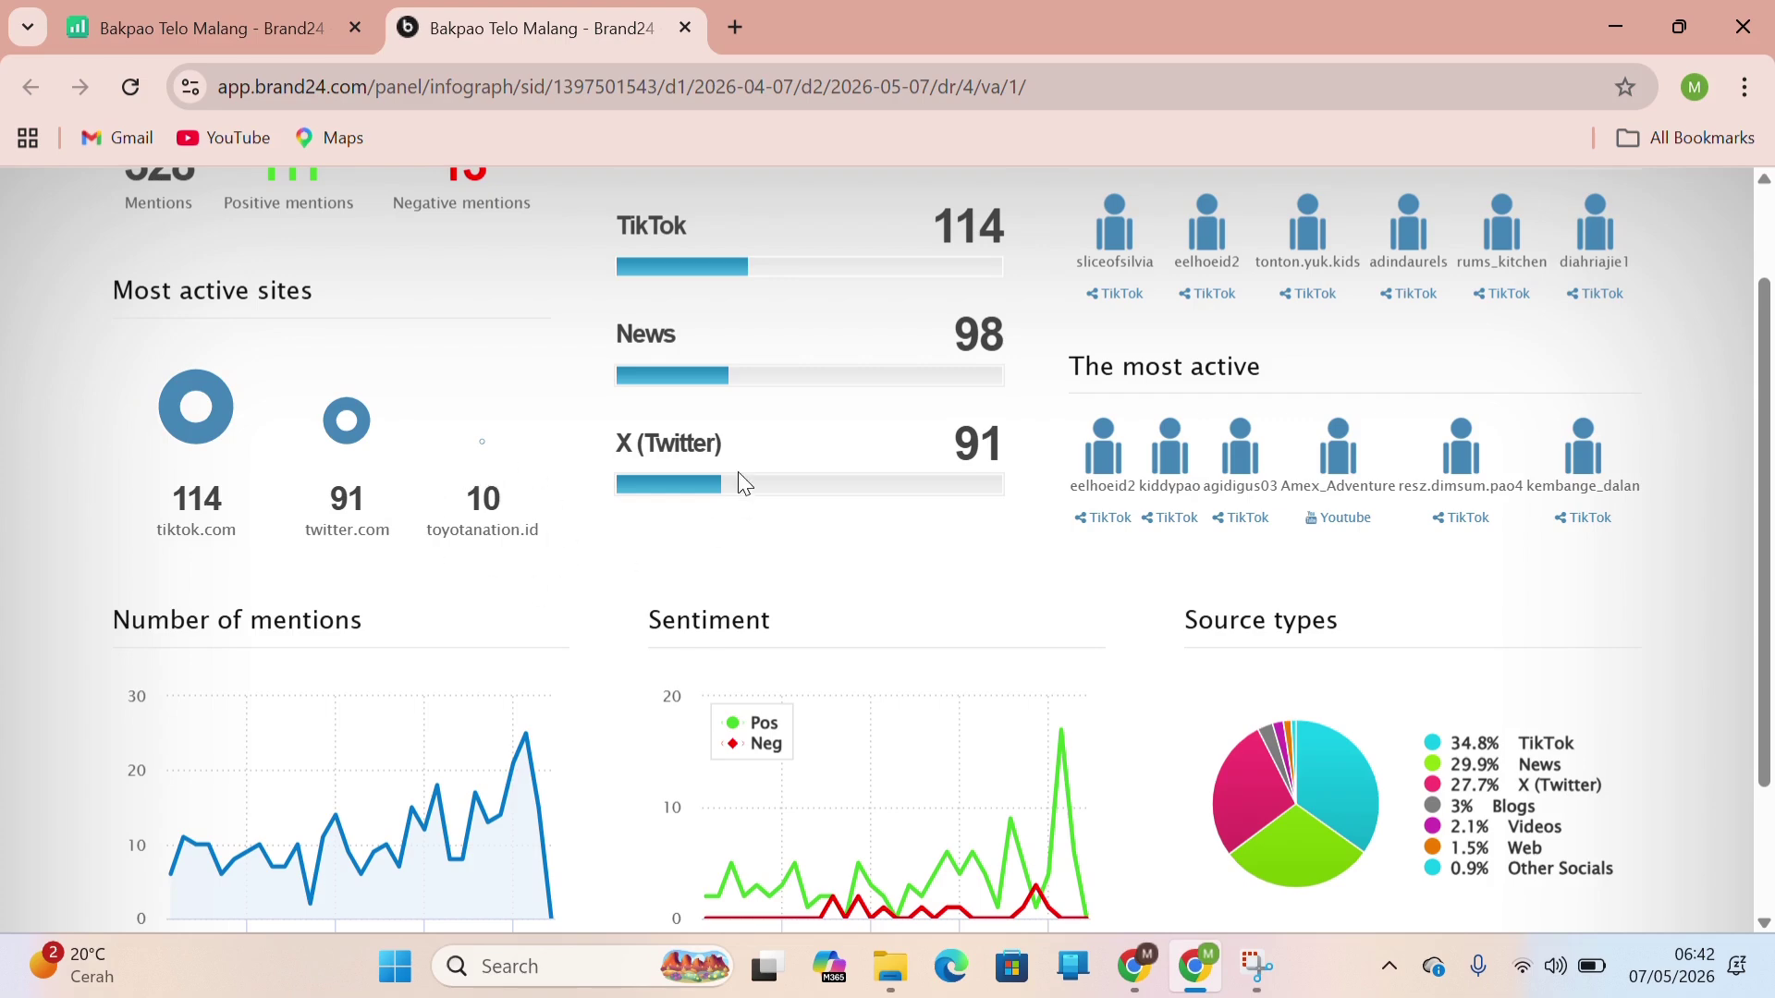
scroll(738, 472, "up", 2)
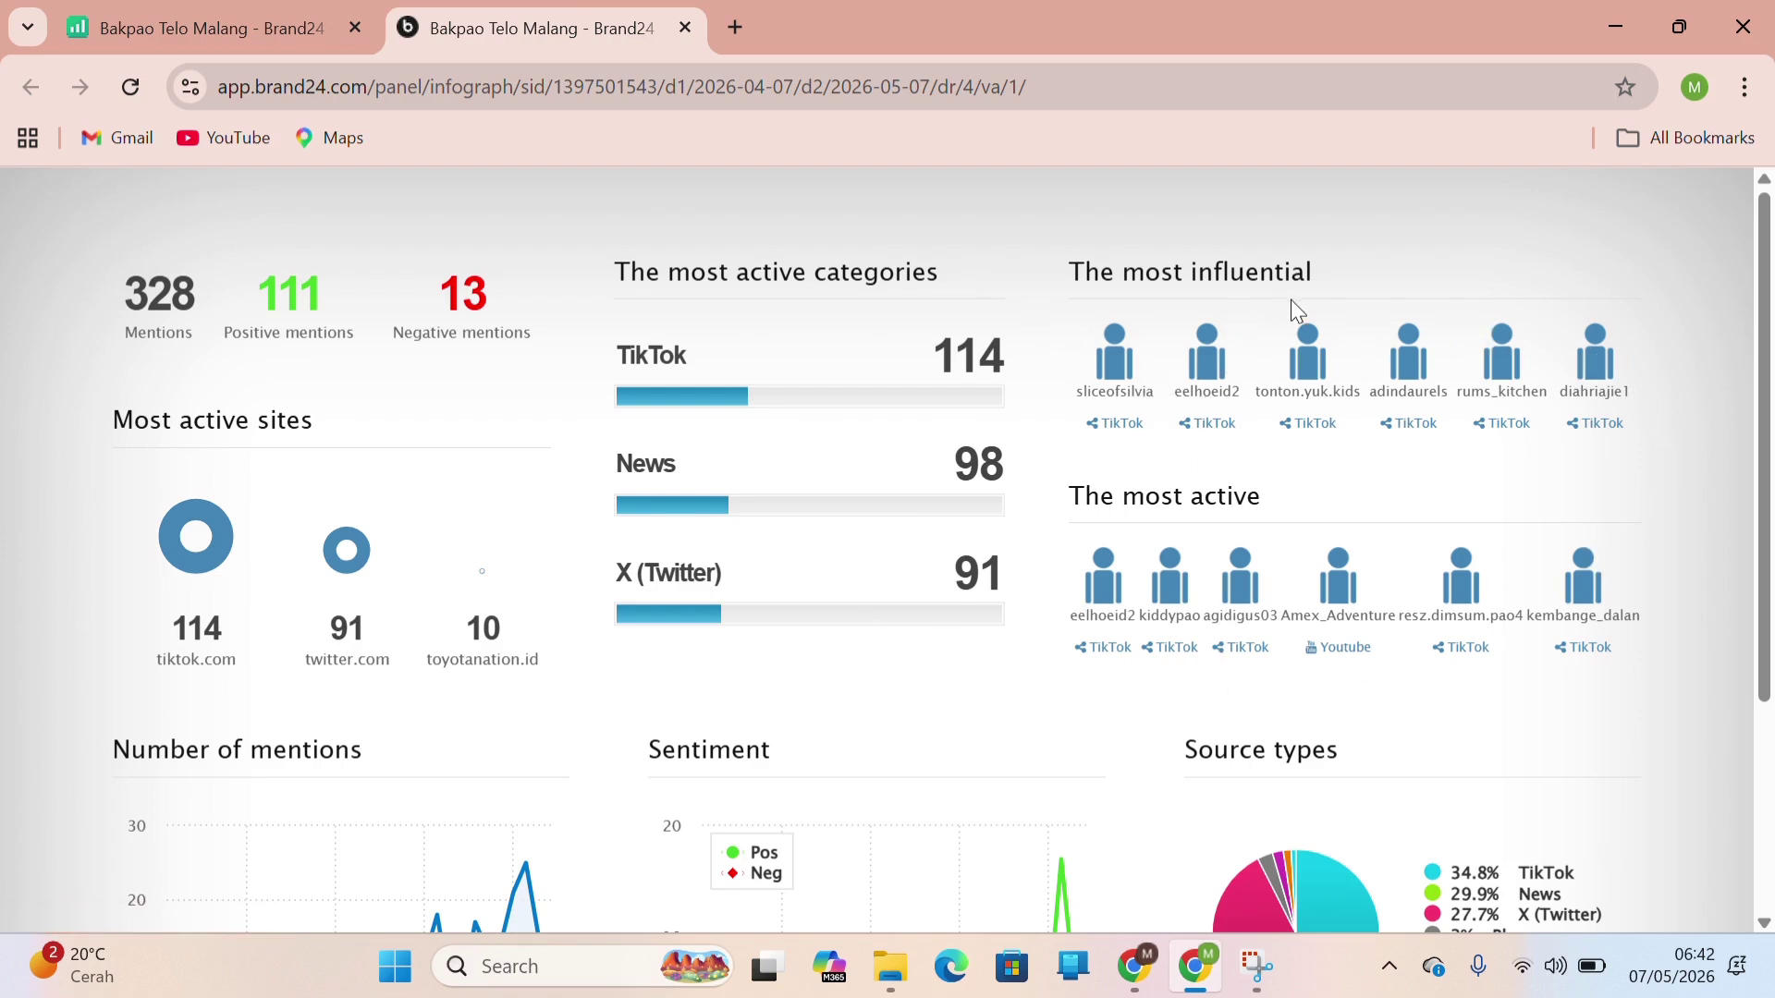
Review the infographic's most influential and most active profiles and its charts, hiding Other Socials in the Source types chart.
scroll(1255, 361, "down", 1)
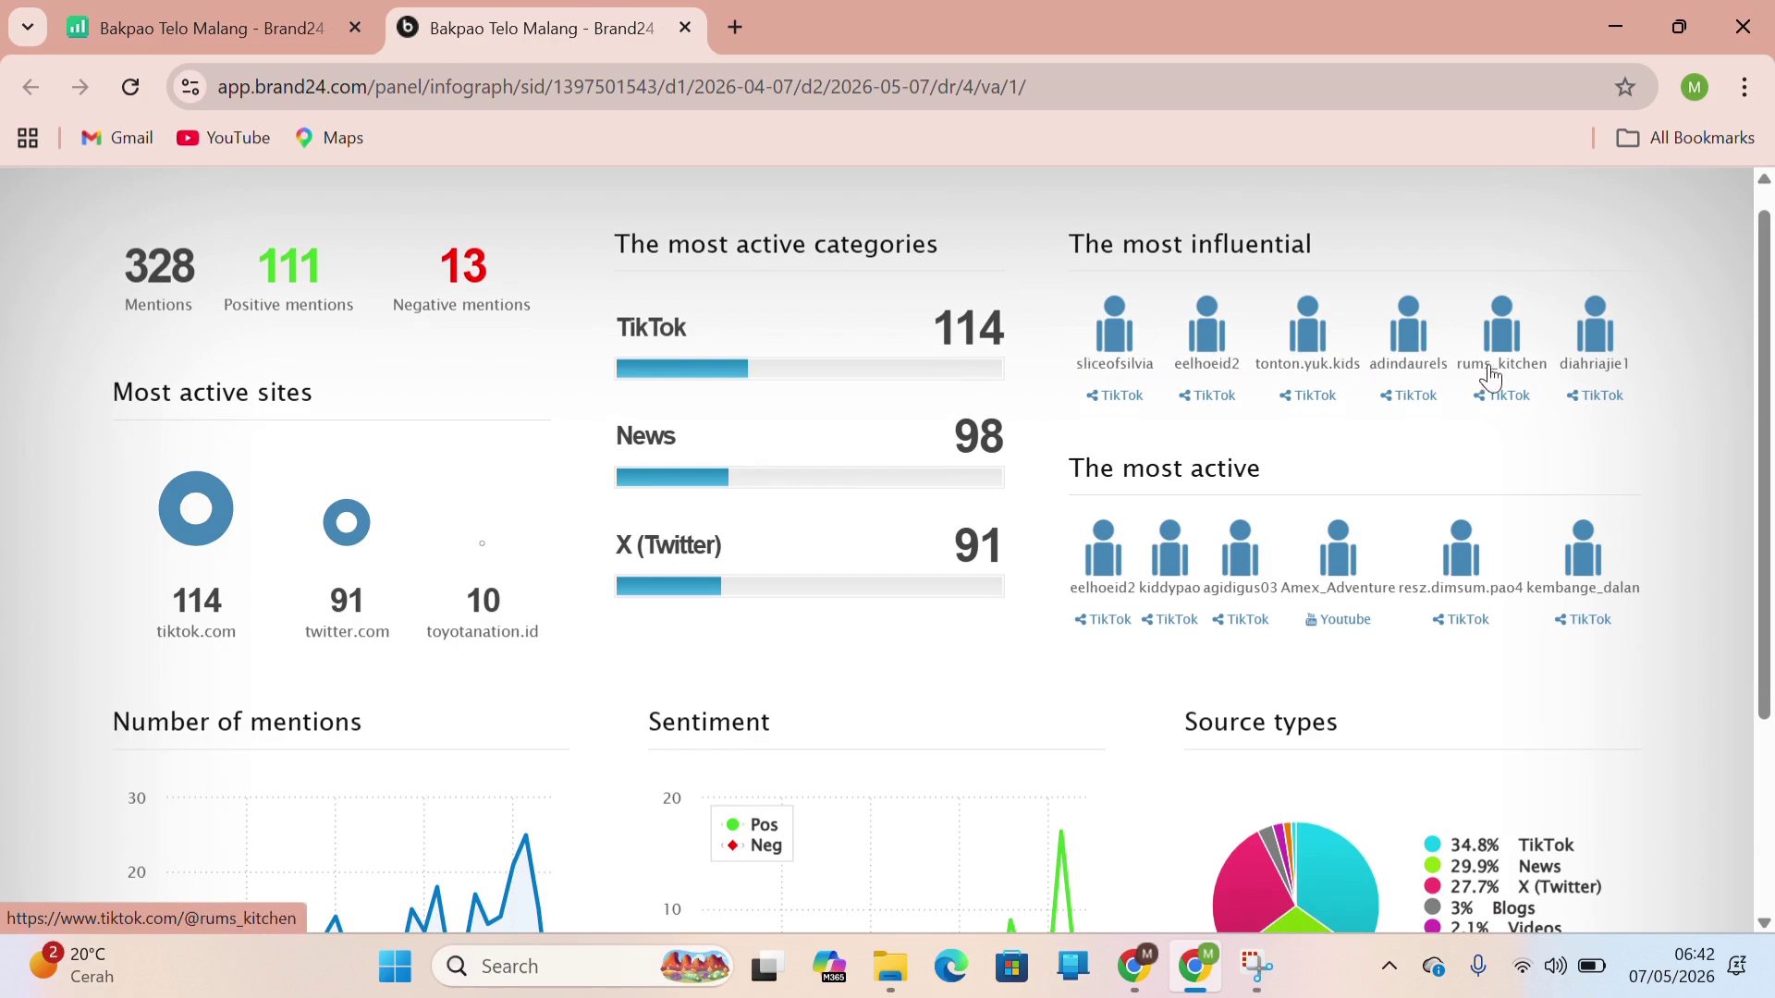
scroll(1202, 584, "down", 1)
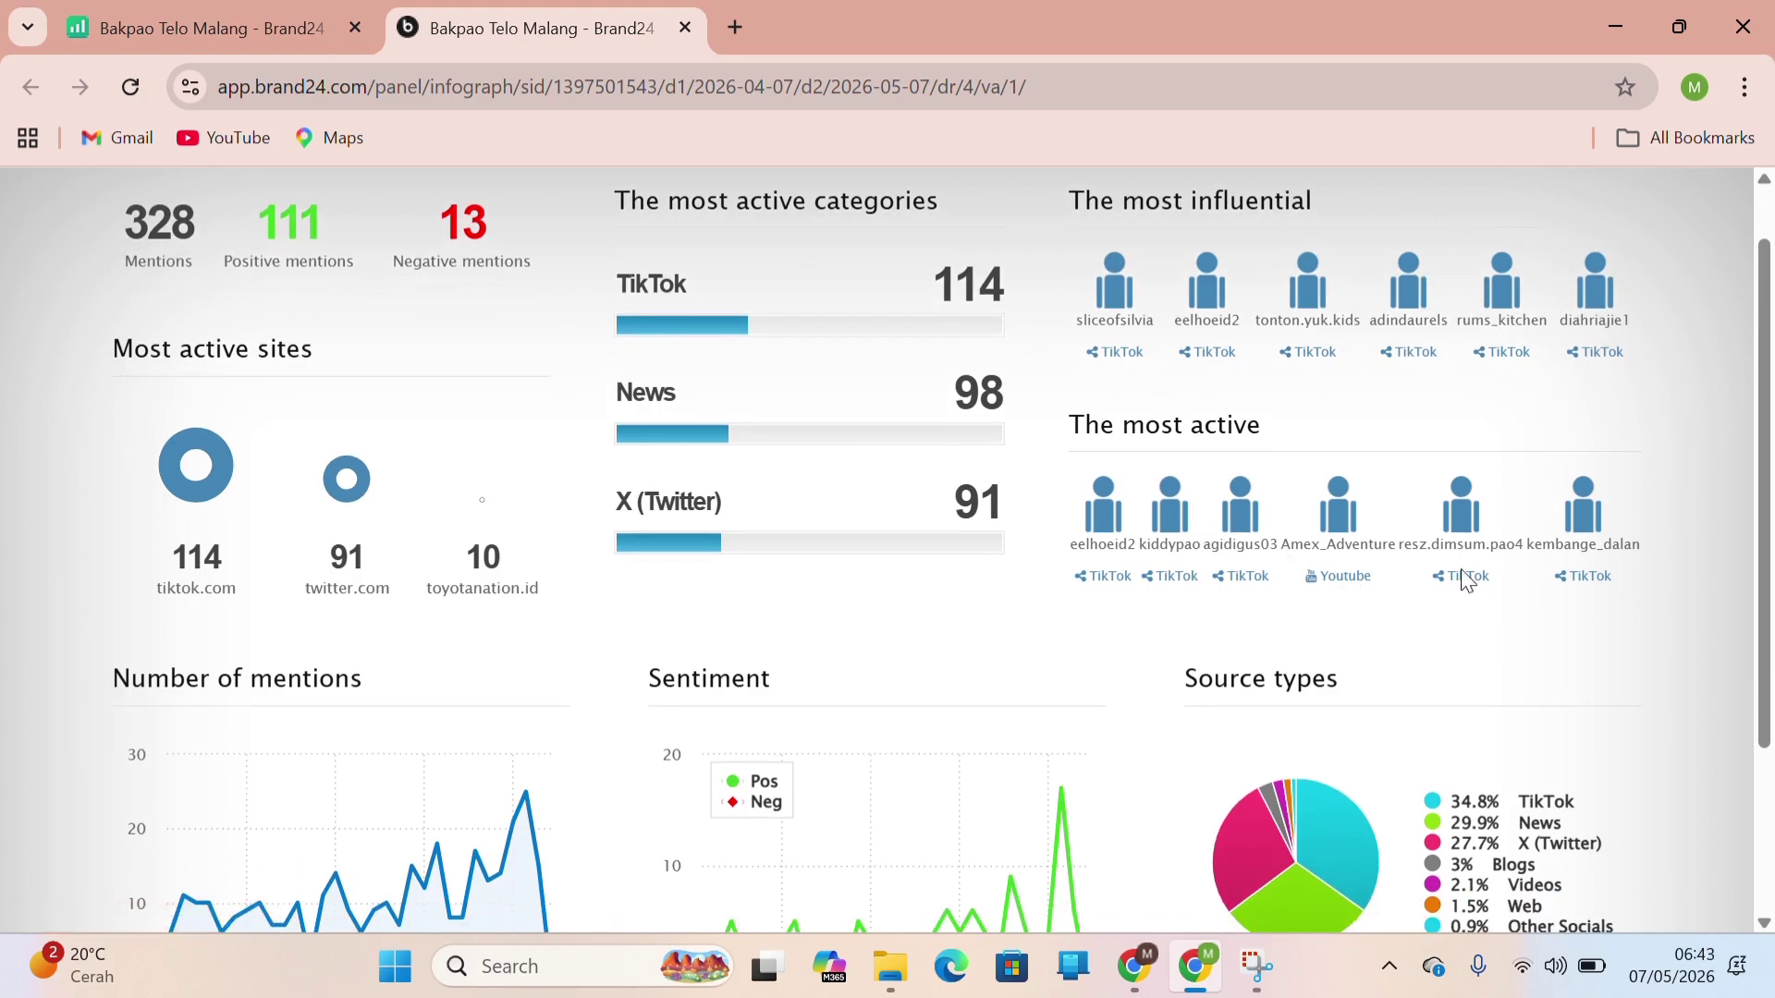
scroll(1298, 520, "down", 2)
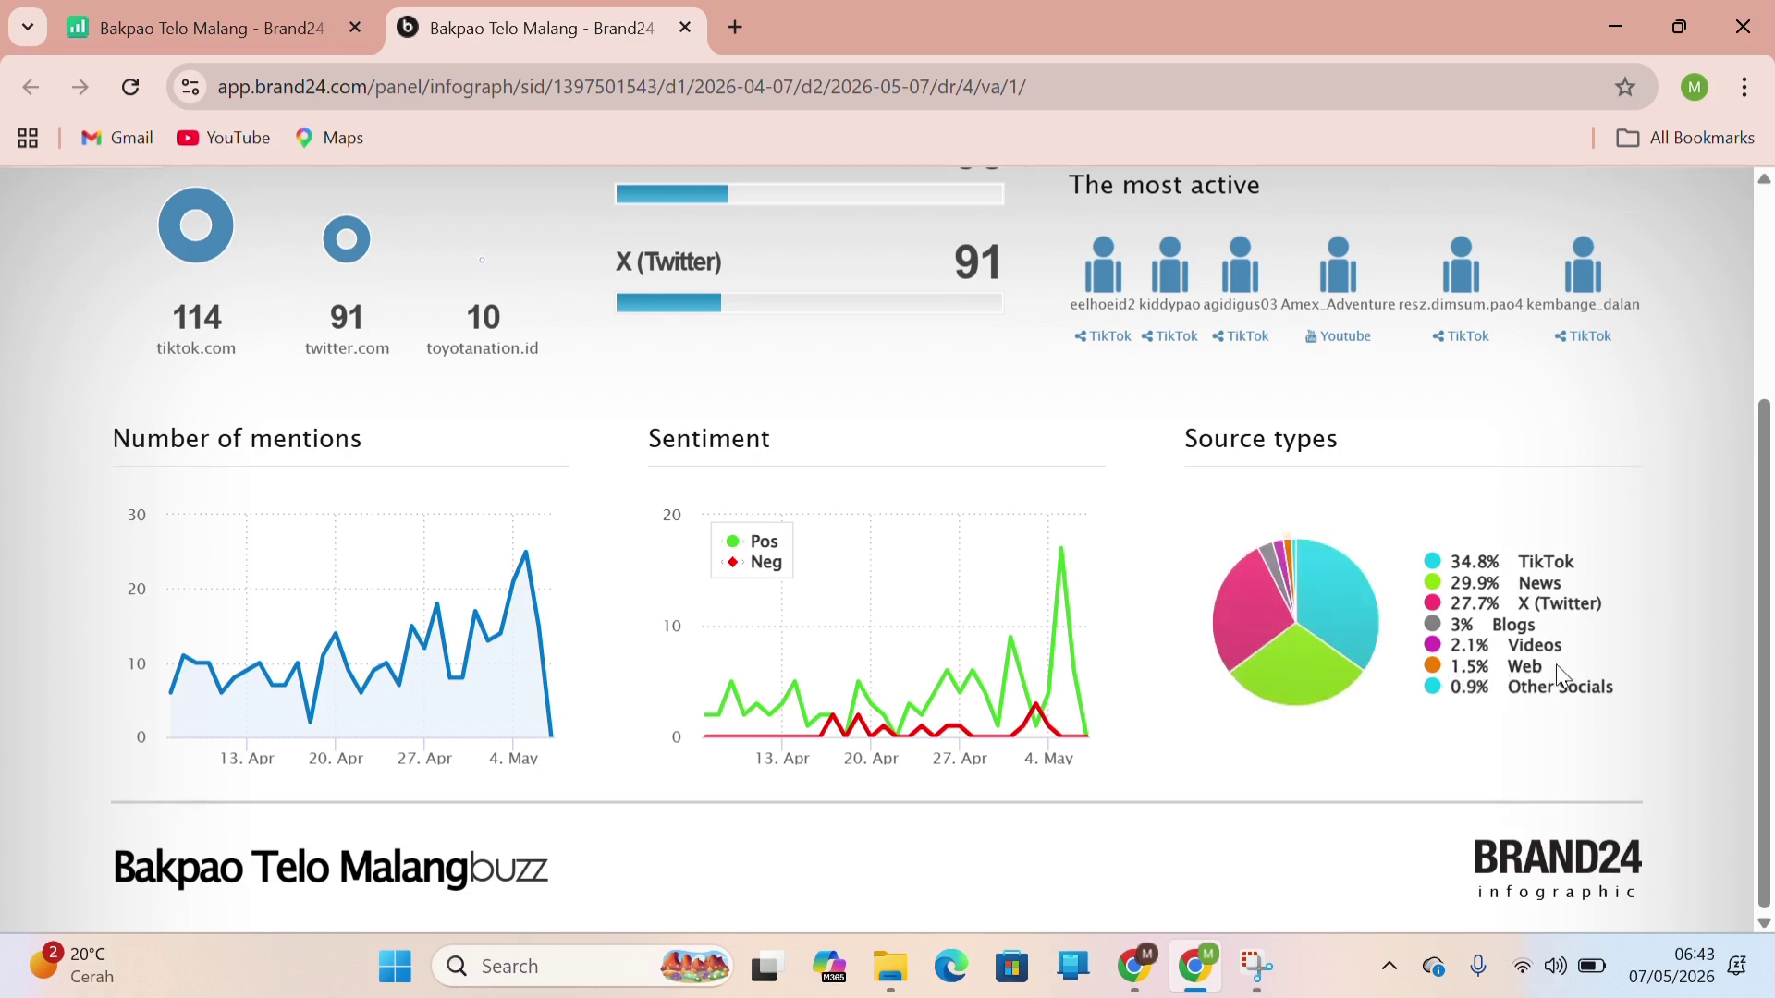
left_click(1468, 709)
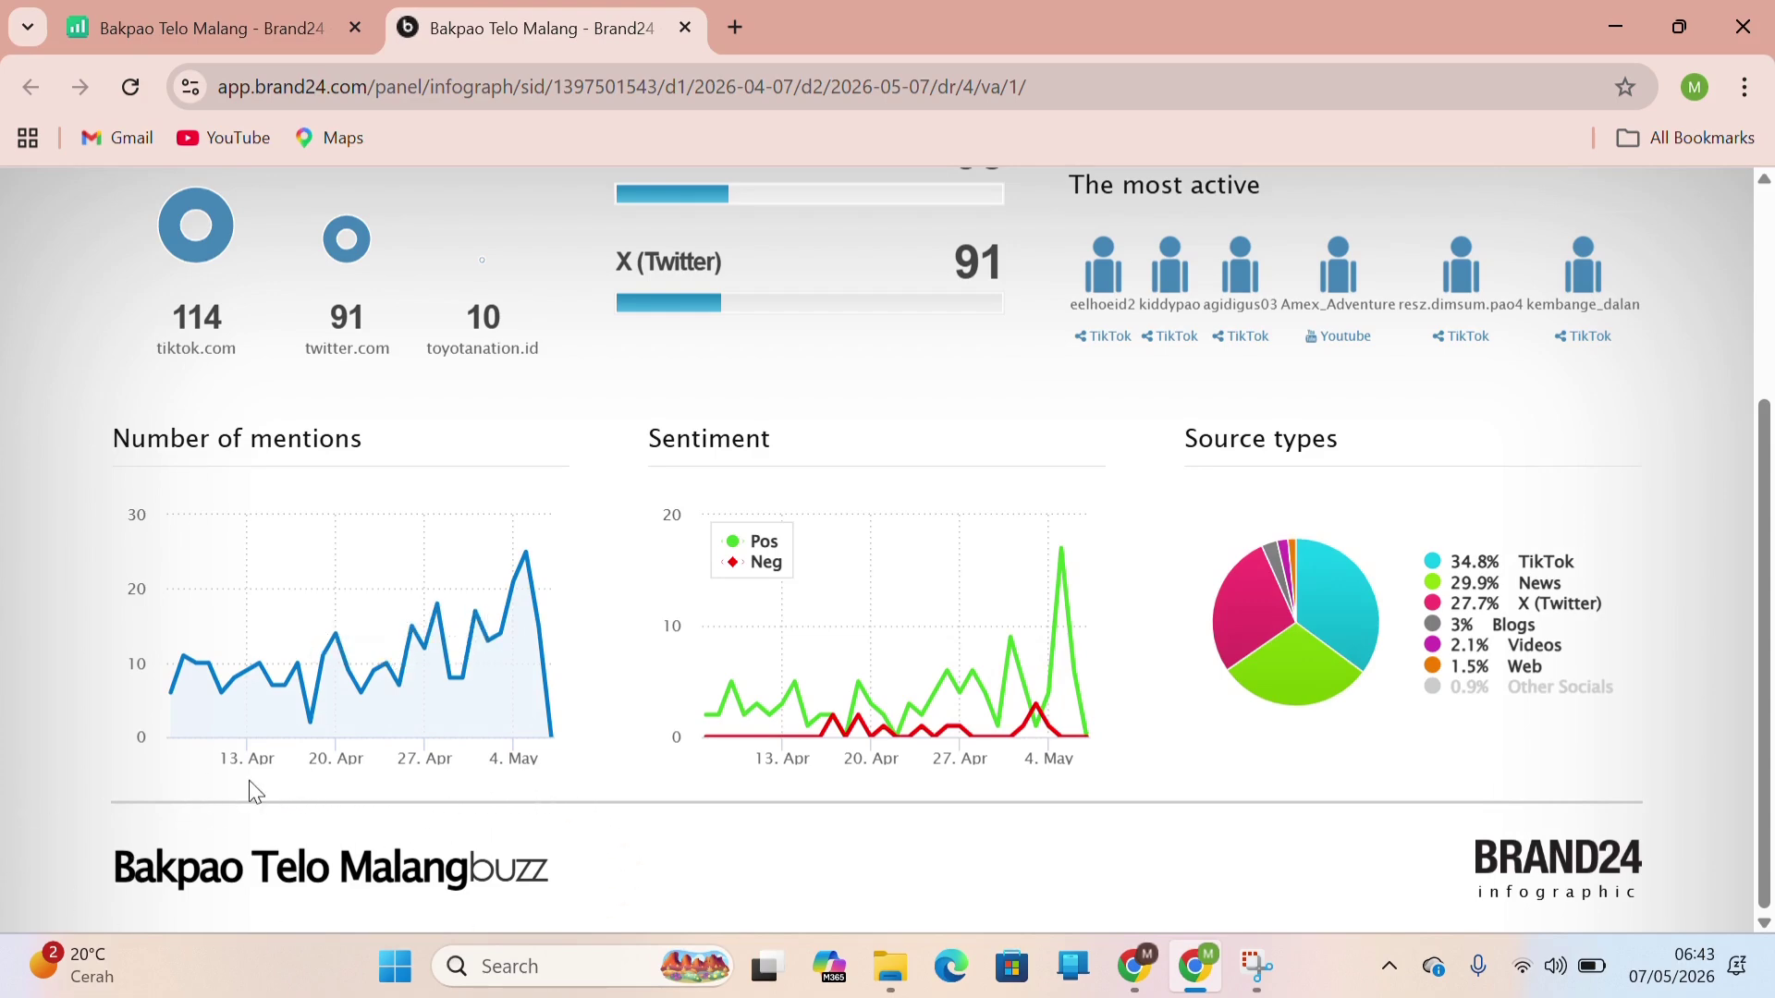
scroll(610, 723, "up", 3)
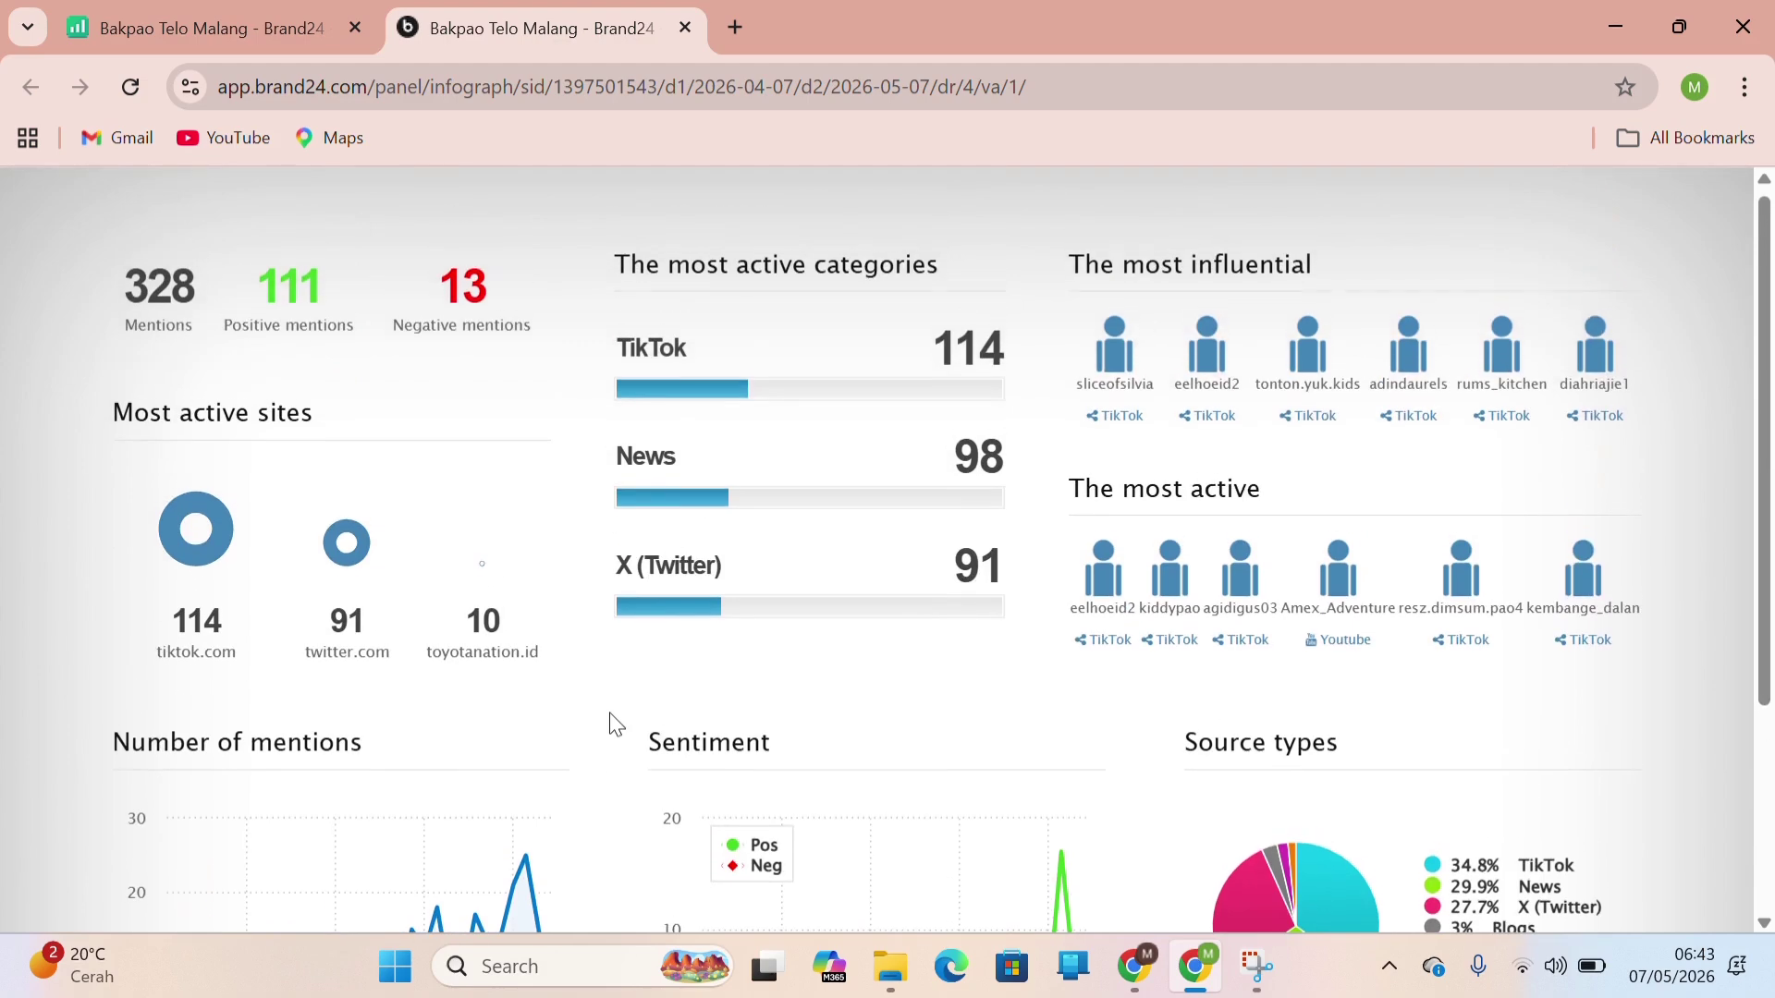